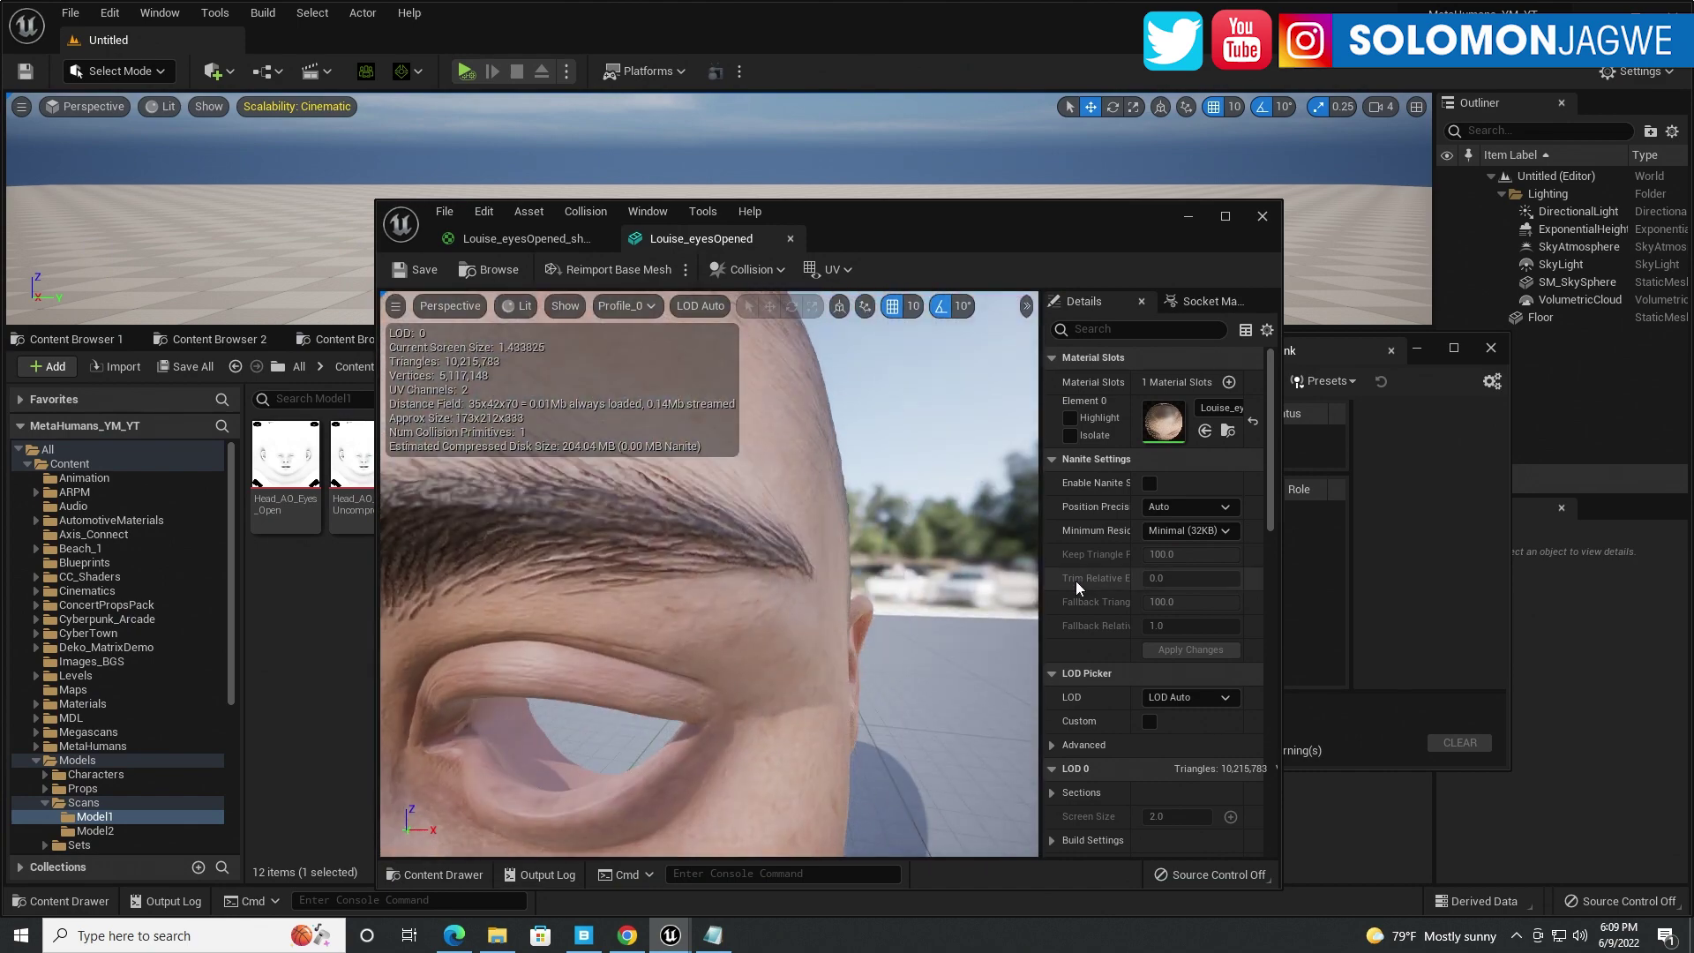
# Step: Make the Louise_eyesOpened_shader material Two Sided and save it
pyautogui.click(527, 238)
pyautogui.click(800, 618)
pyautogui.scroll(-5, 729, 686)
pyautogui.scroll(2, 729, 684)
pyautogui.click(534, 685)
pyautogui.moveTo(549, 494); pyautogui.dragTo(547, 499)
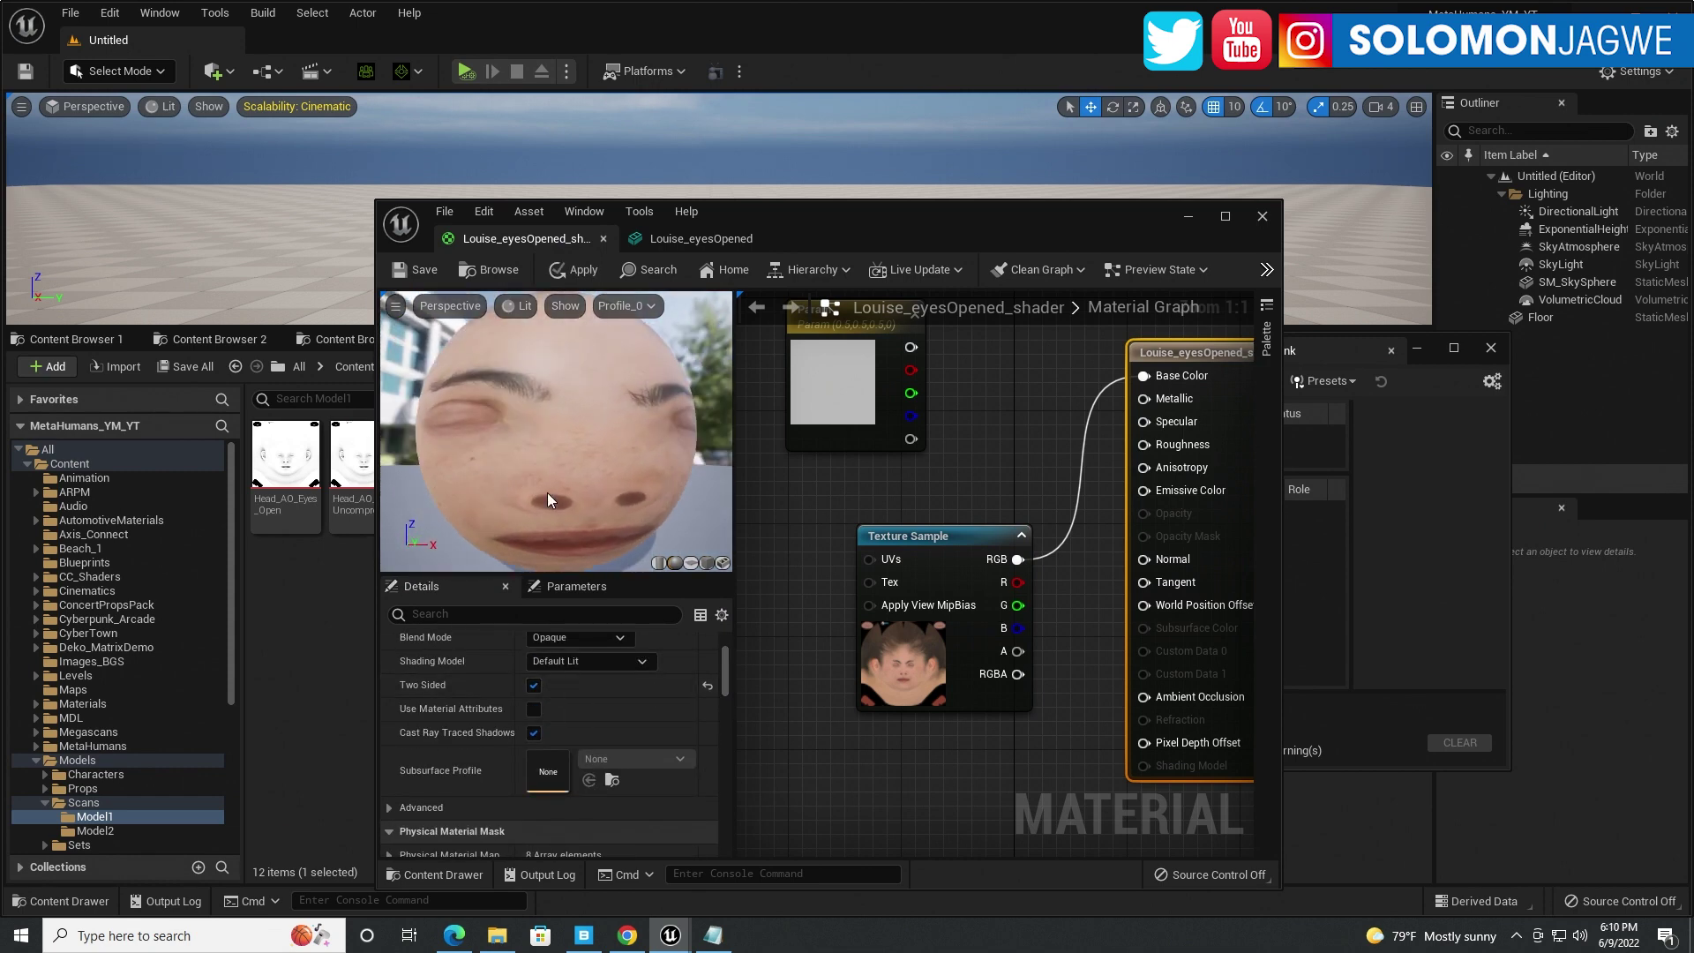
pyautogui.click(436, 272)
# Step: Examine the Louise_eyesOpened head mesh with its two-sided material, and put the asset editor away
pyautogui.moveTo(1006, 206); pyautogui.dragTo(965, 254)
pyautogui.click(664, 282)
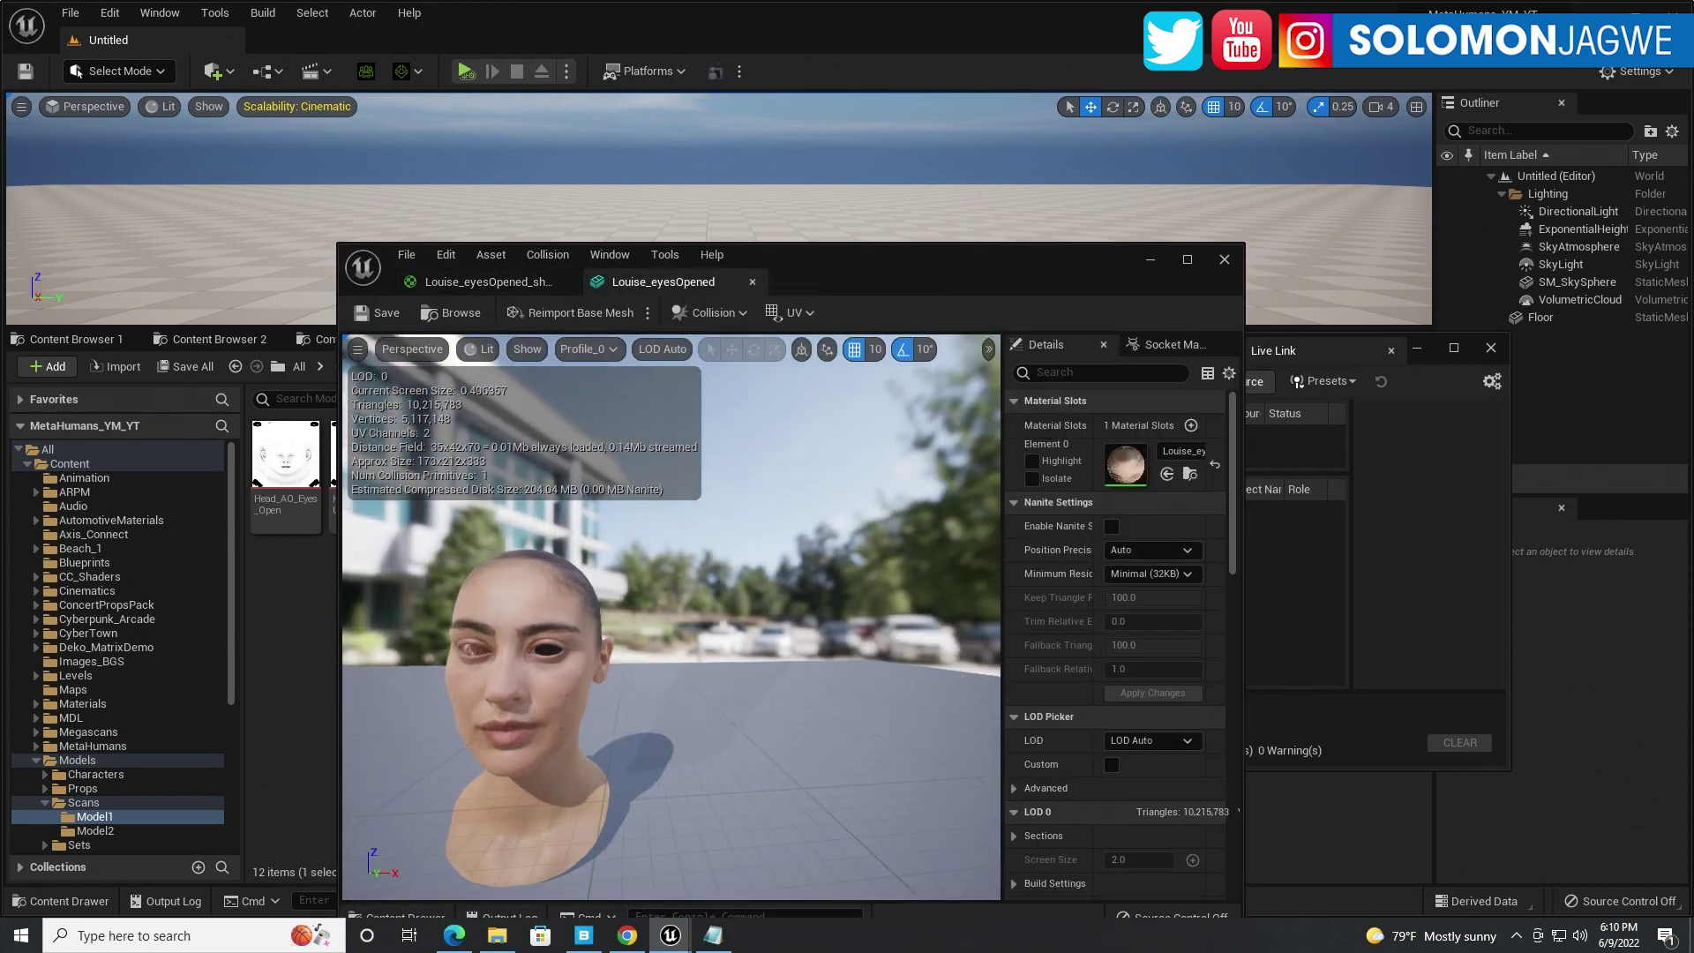
pyautogui.scroll(5, 670, 618)
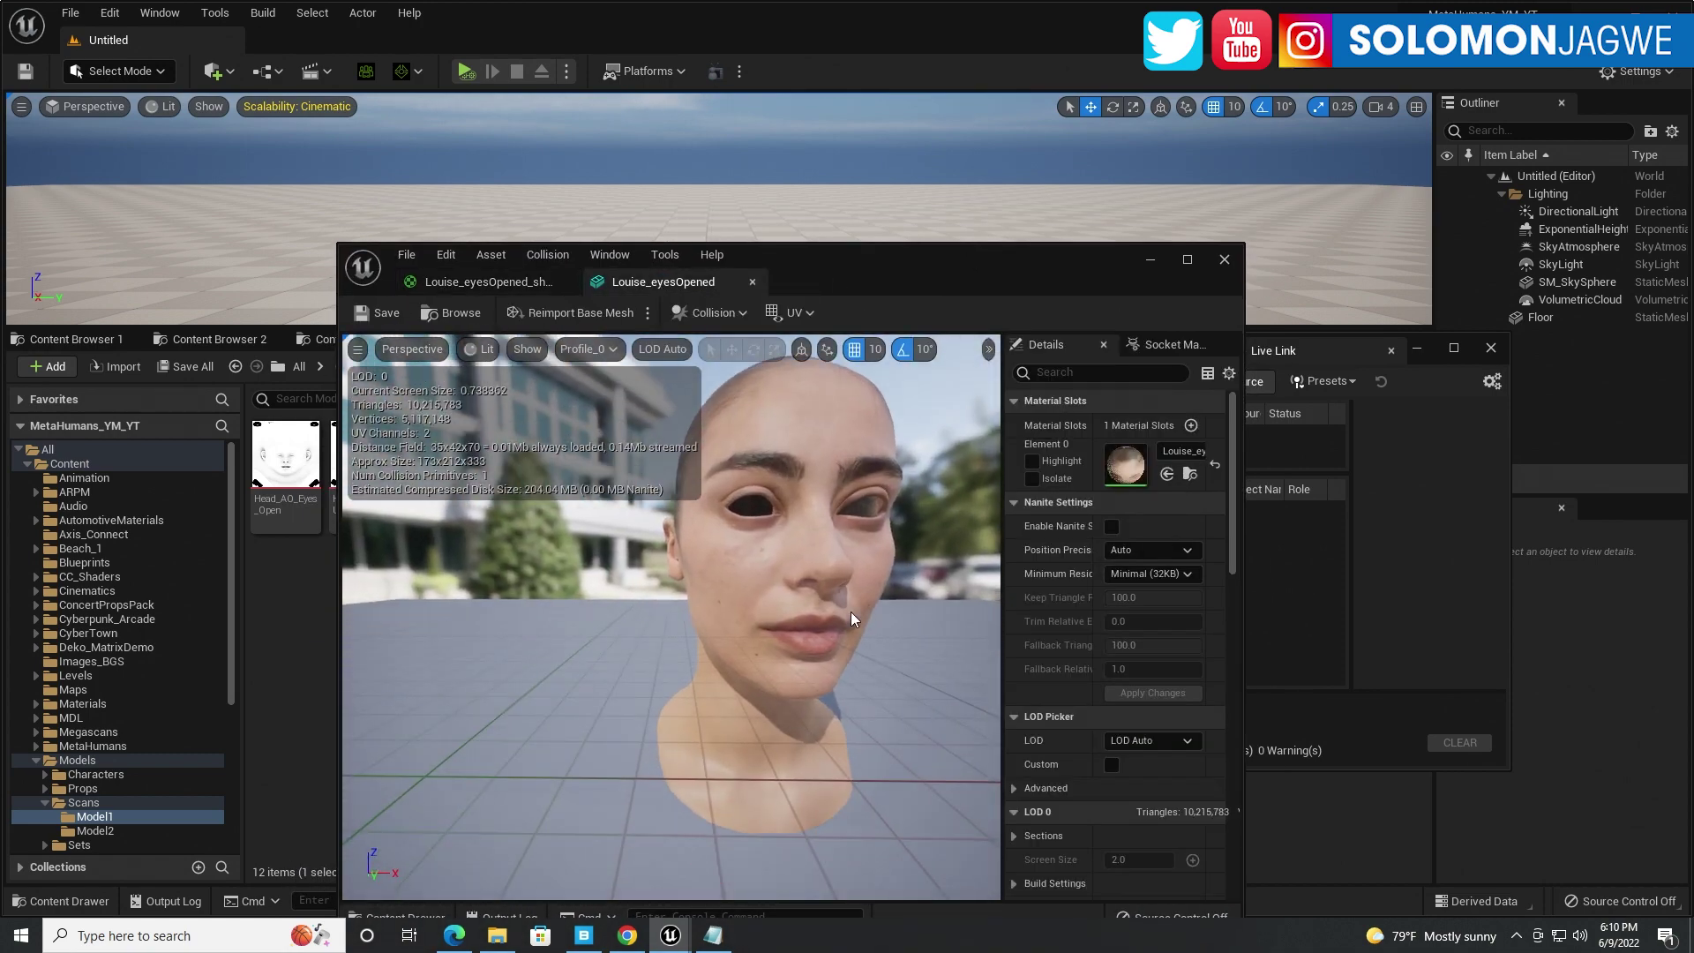
pyautogui.click(1150, 259)
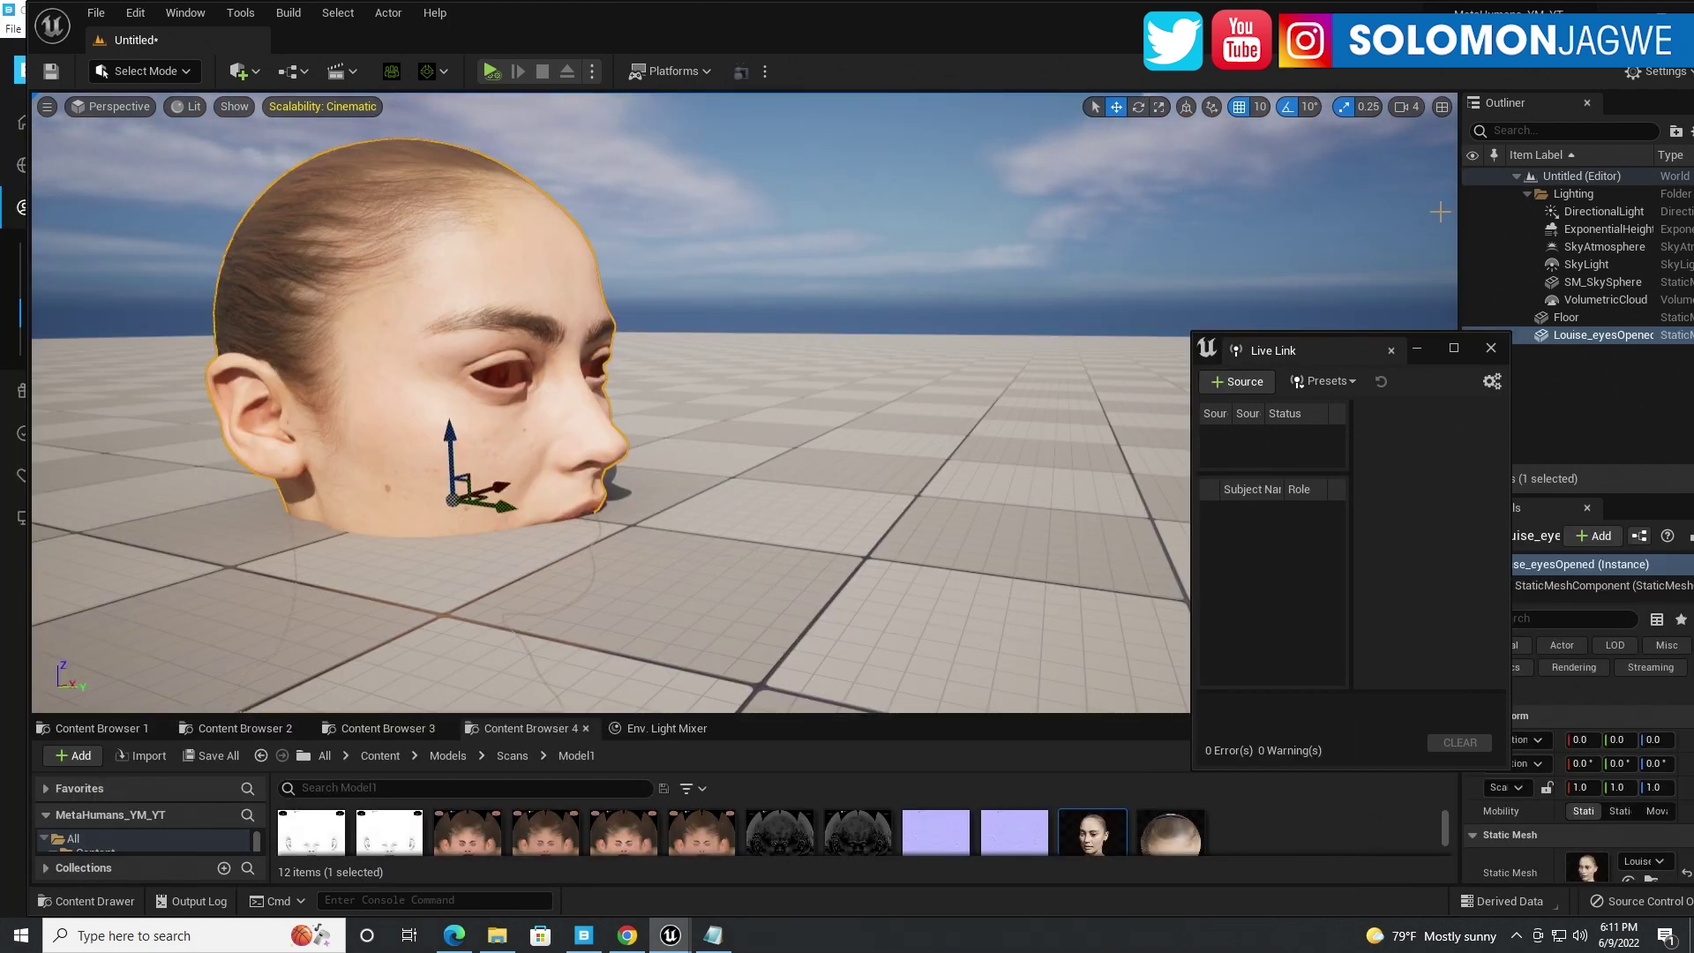
# Step: Hide the Floor actor in the level and add a MetaHuman Identity asset to the Model1 folder
pyautogui.click(1471, 317)
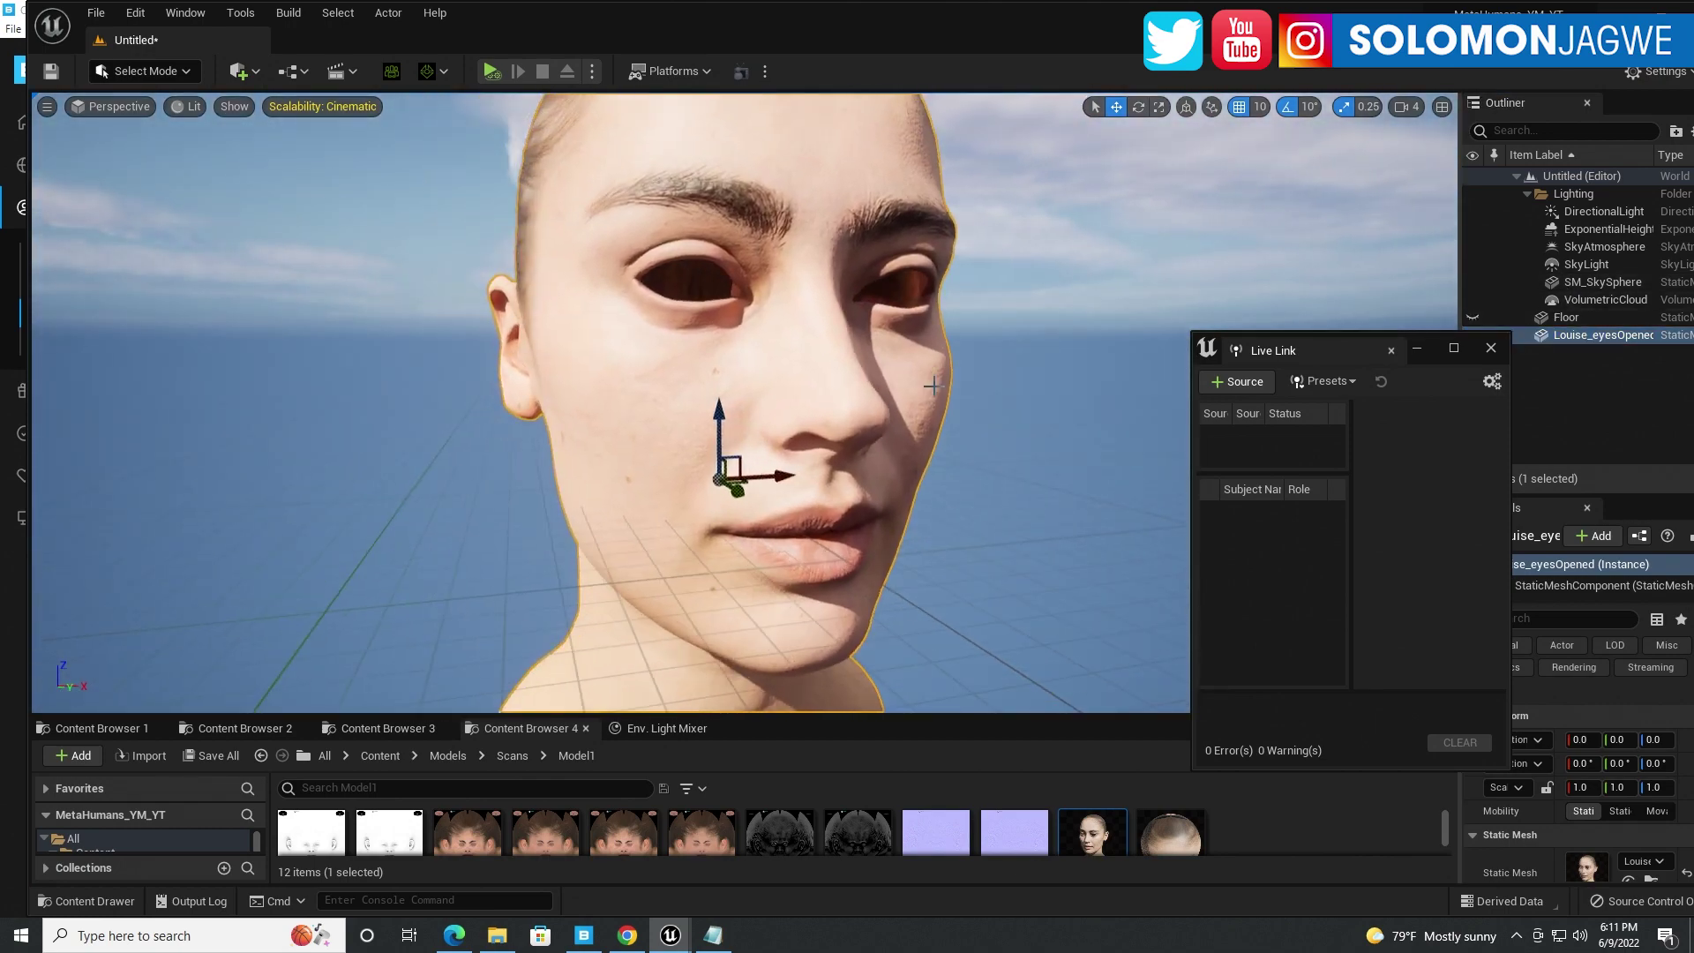
pyautogui.moveTo(586, 716); pyautogui.dragTo(585, 392)
pyautogui.click(74, 431)
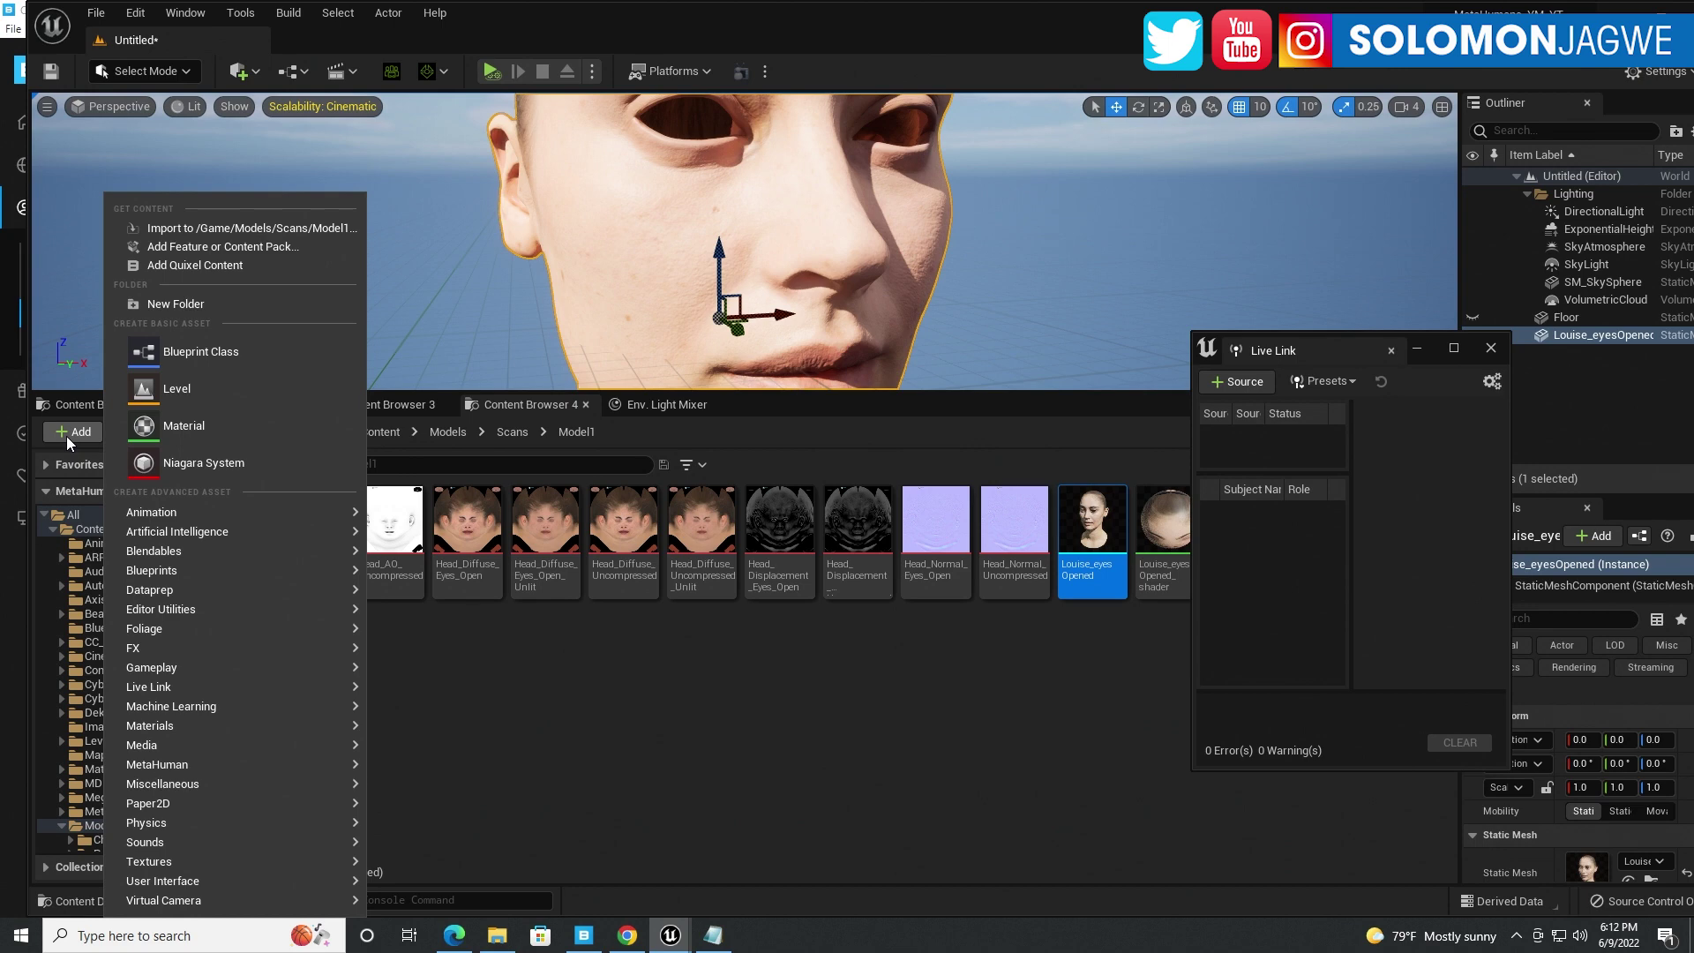
pyautogui.moveTo(258, 768)
pyautogui.click(472, 816)
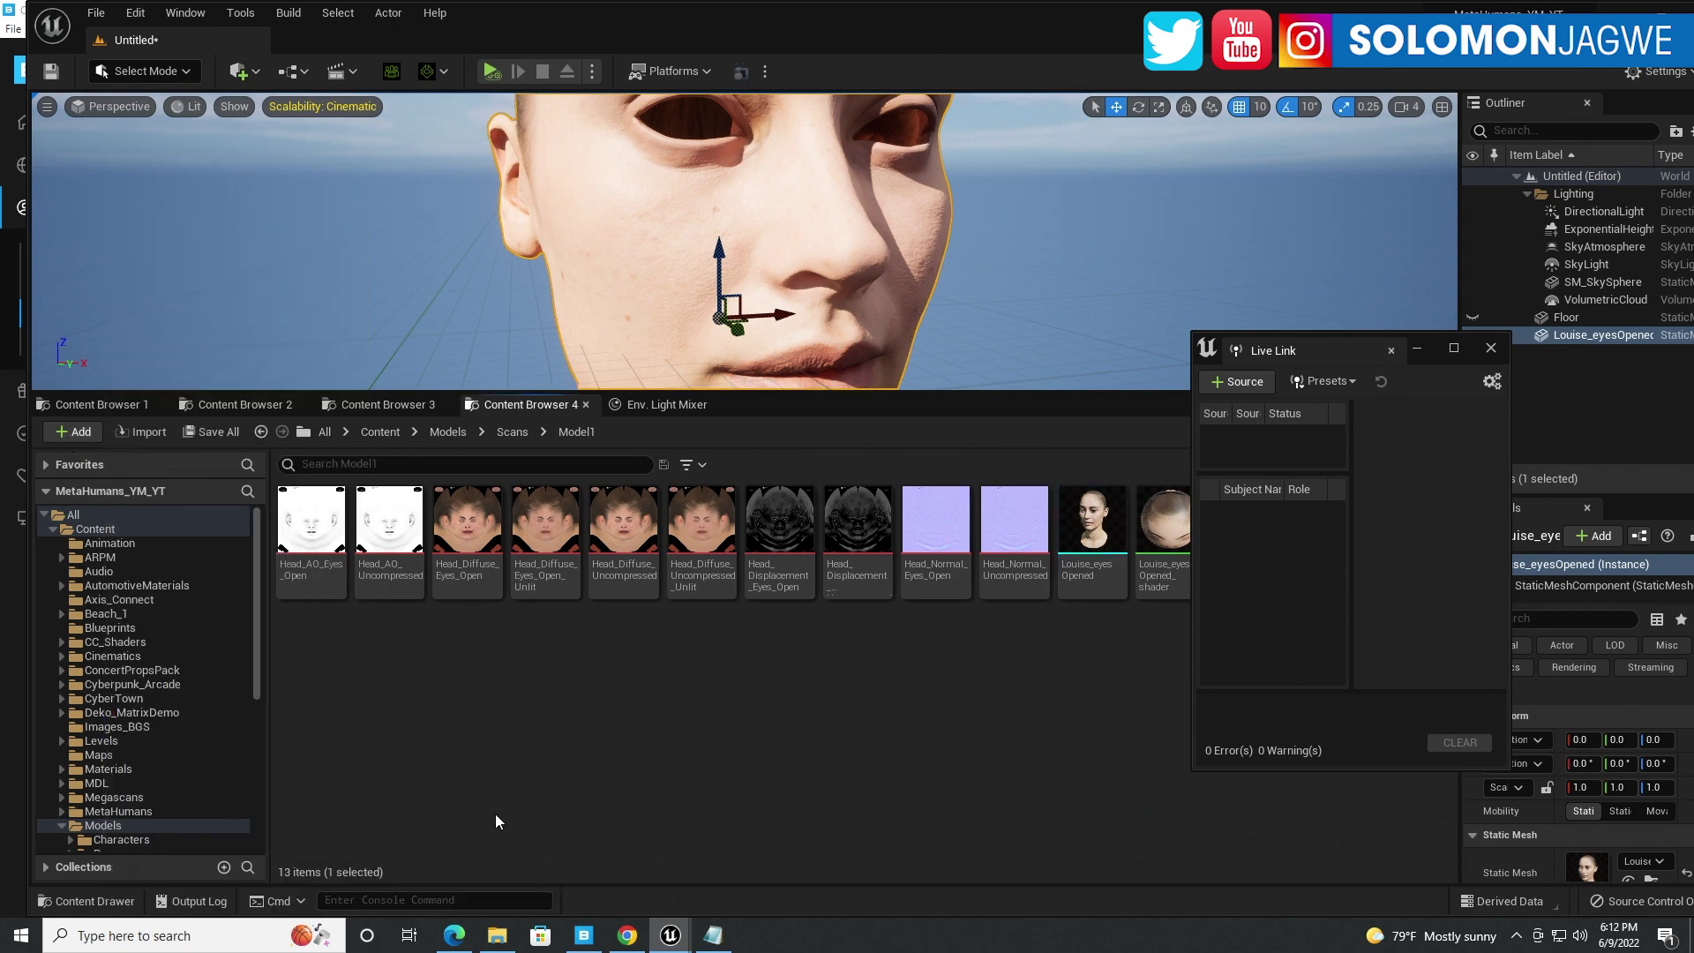
# Step: Put the Live Link window away and return to the Model1 folder's assets
pyautogui.moveTo(1251, 351); pyautogui.dragTo(1068, 234)
pyautogui.click(1204, 235)
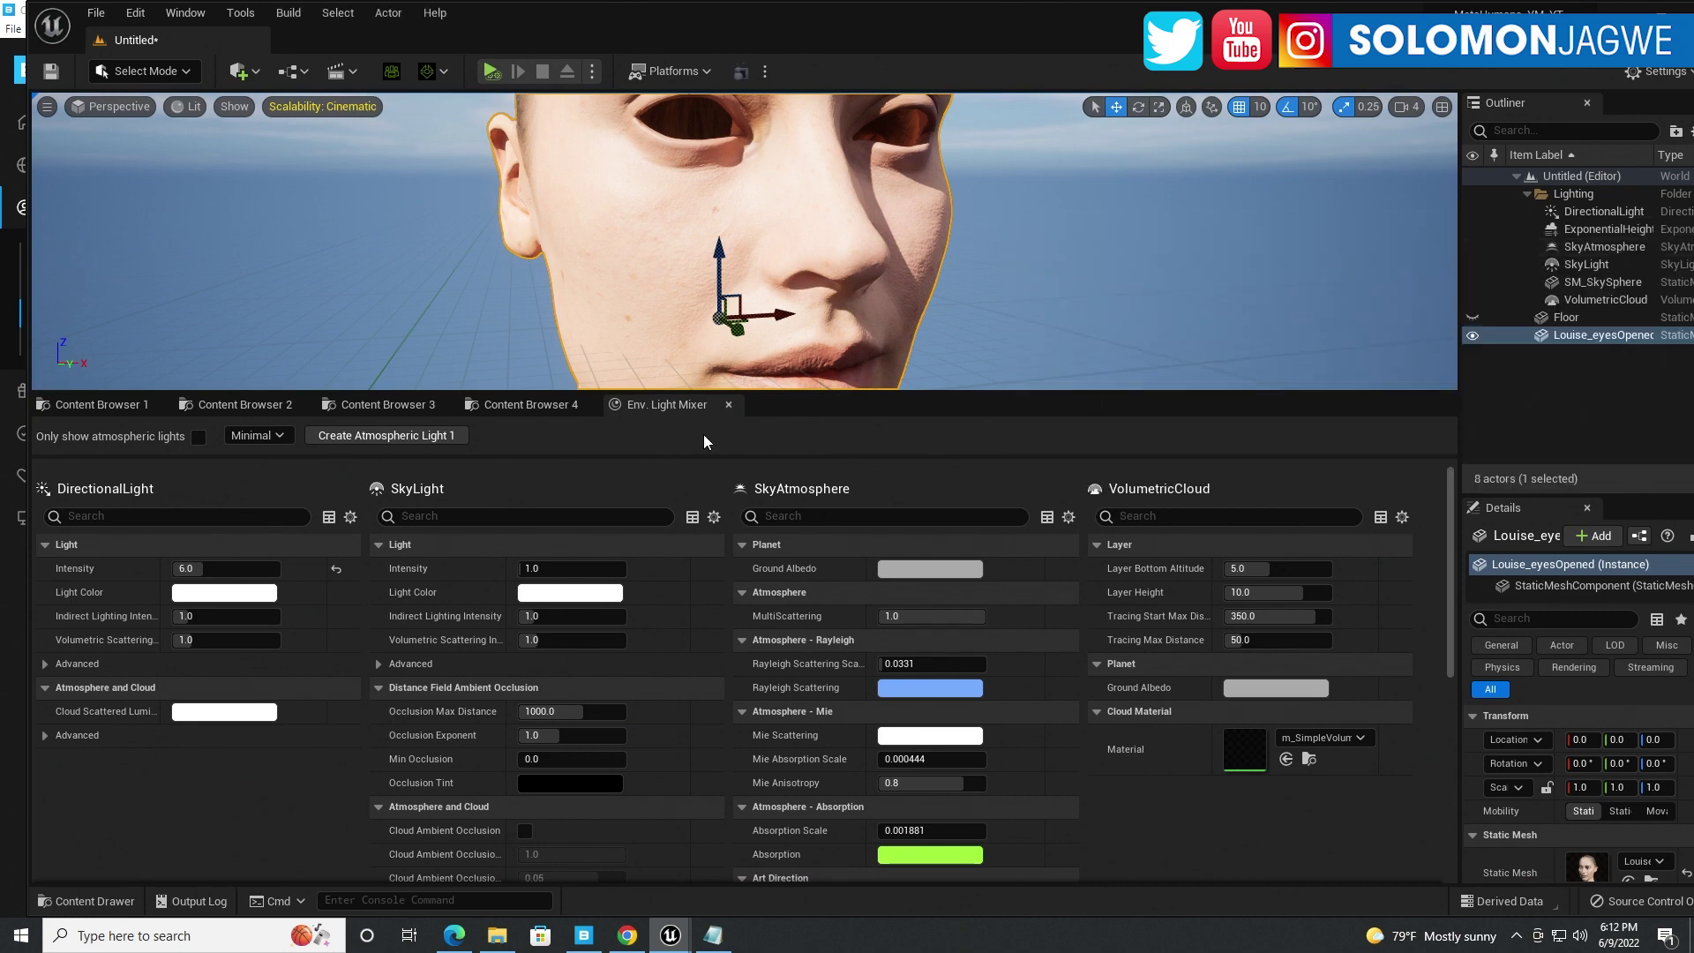
pyautogui.click(132, 406)
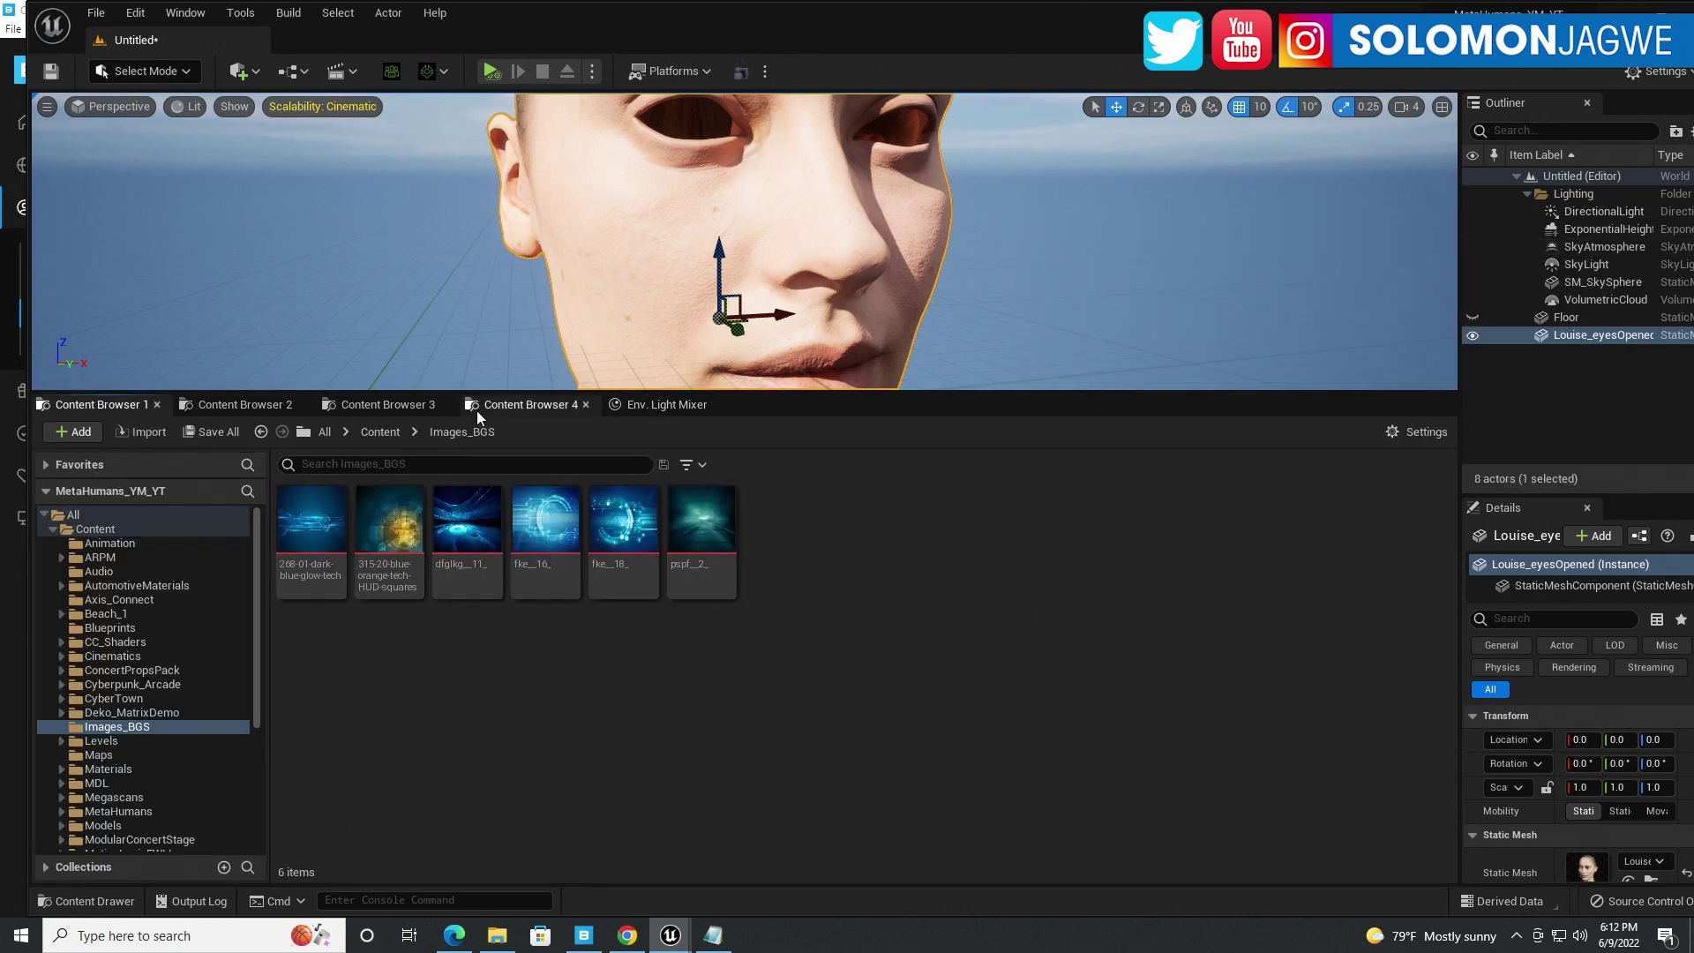
pyautogui.click(522, 404)
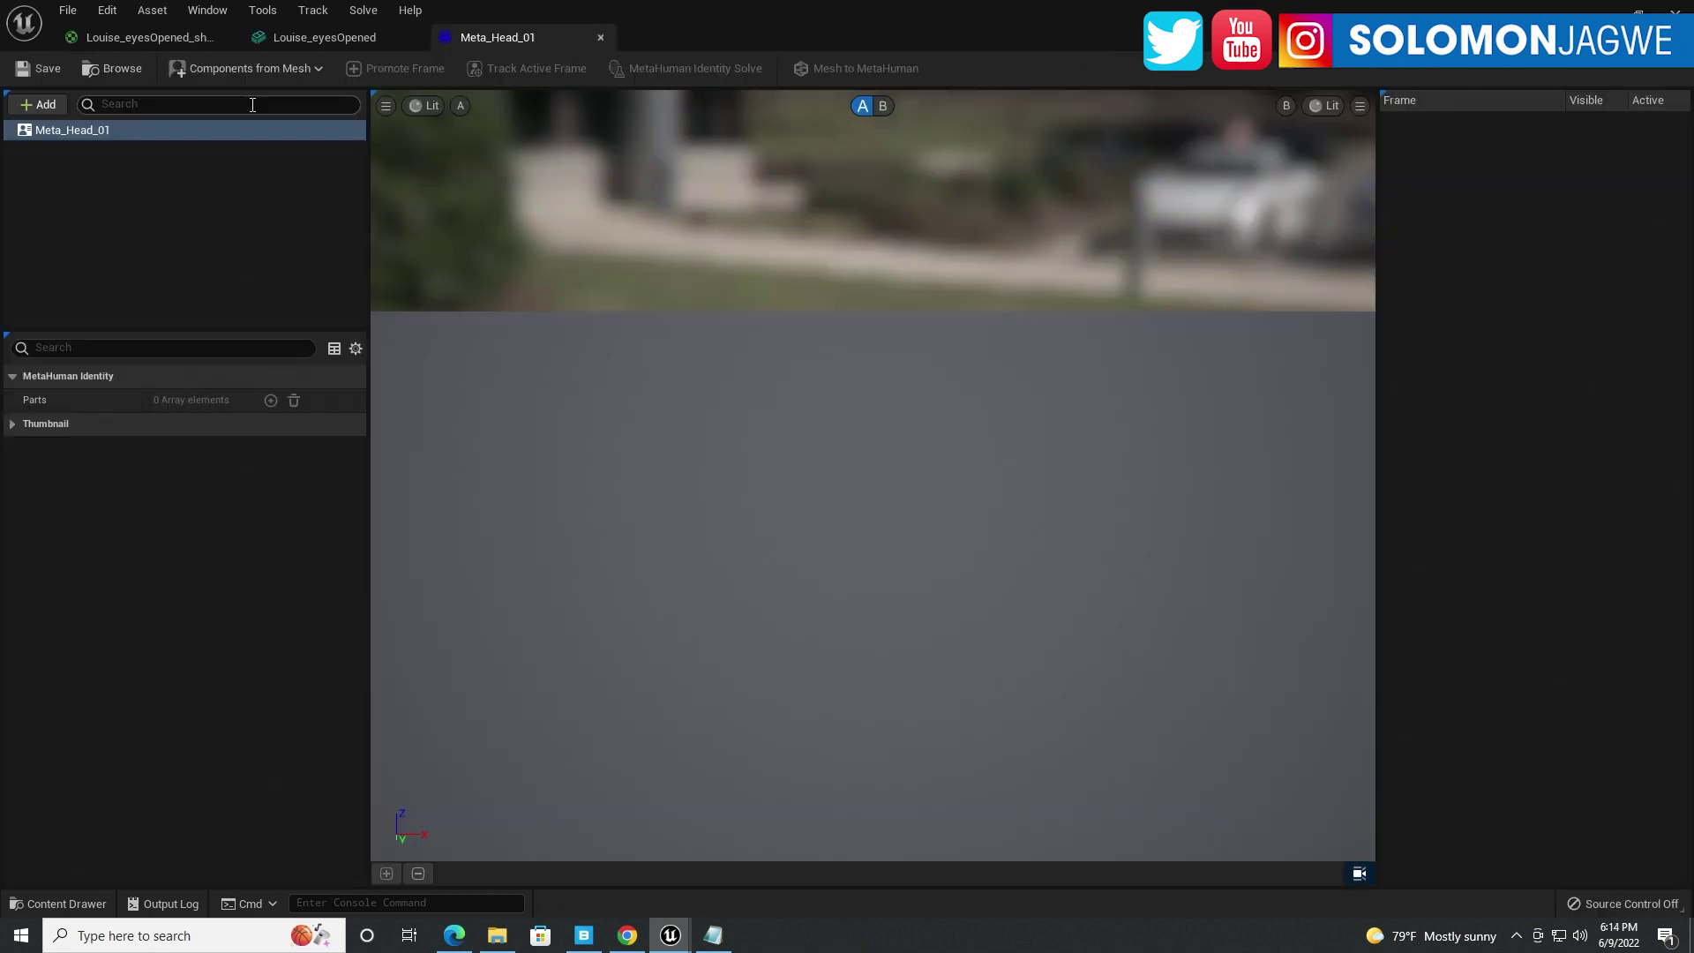
pyautogui.click(320, 68)
pyautogui.write('meta')
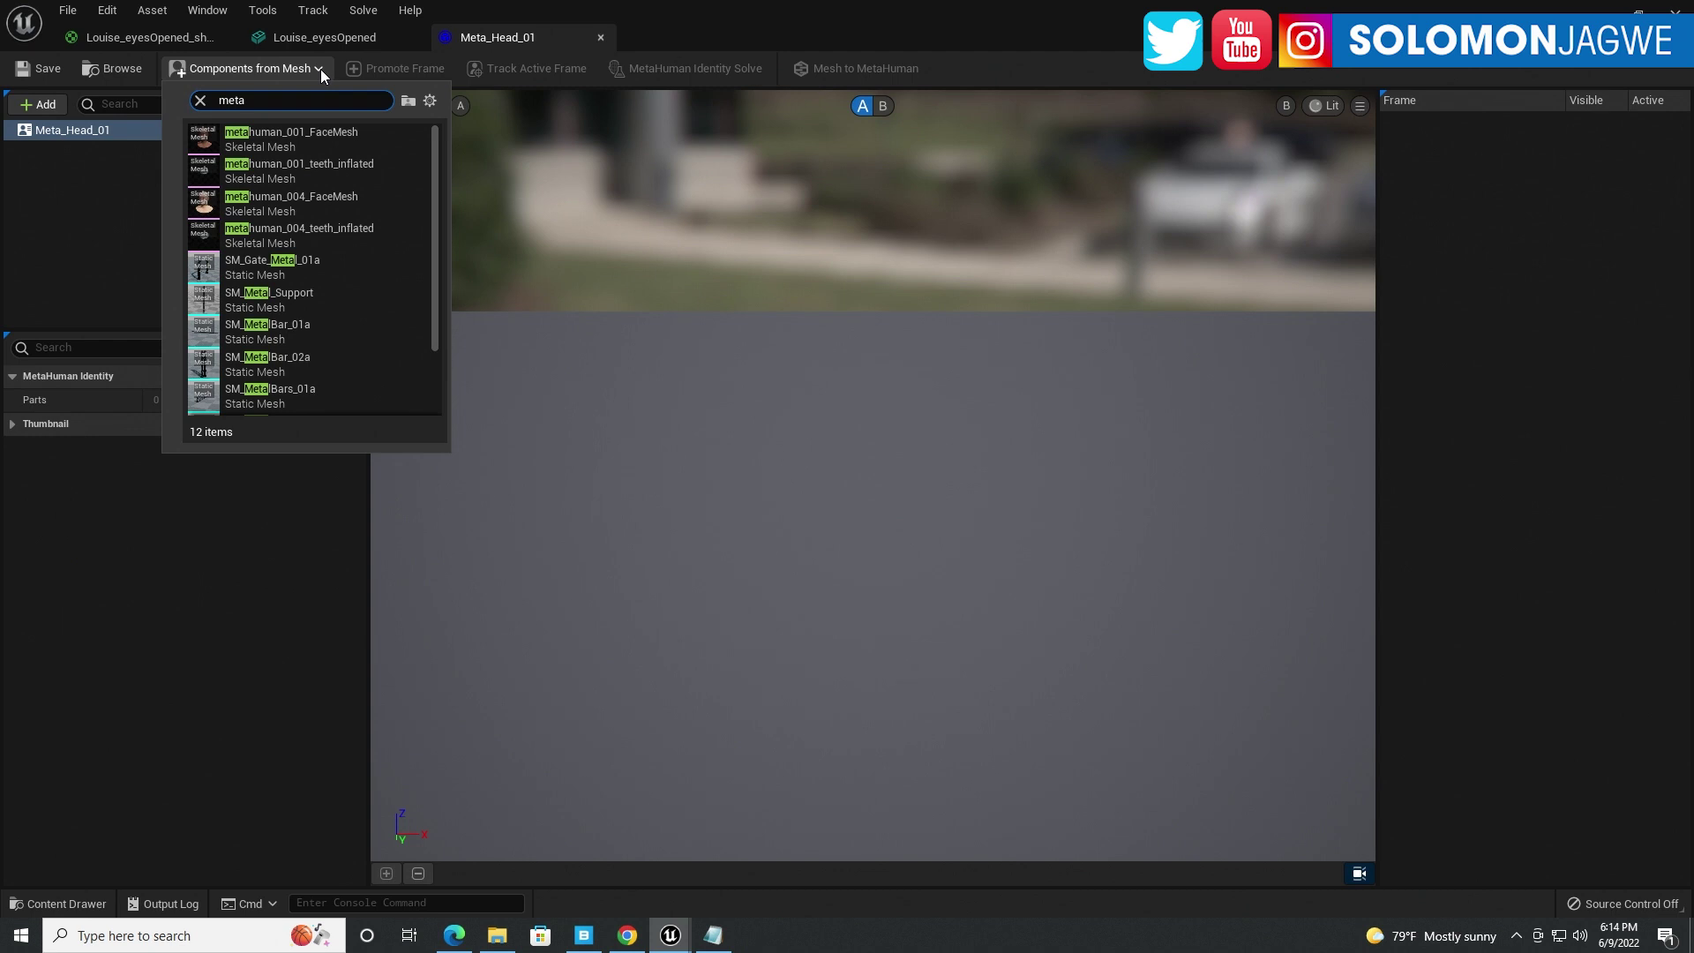
pyautogui.press('BackSpace')
pyautogui.press('BackSpace')
pyautogui.press('BackSpace')
pyautogui.press('BackSpace')
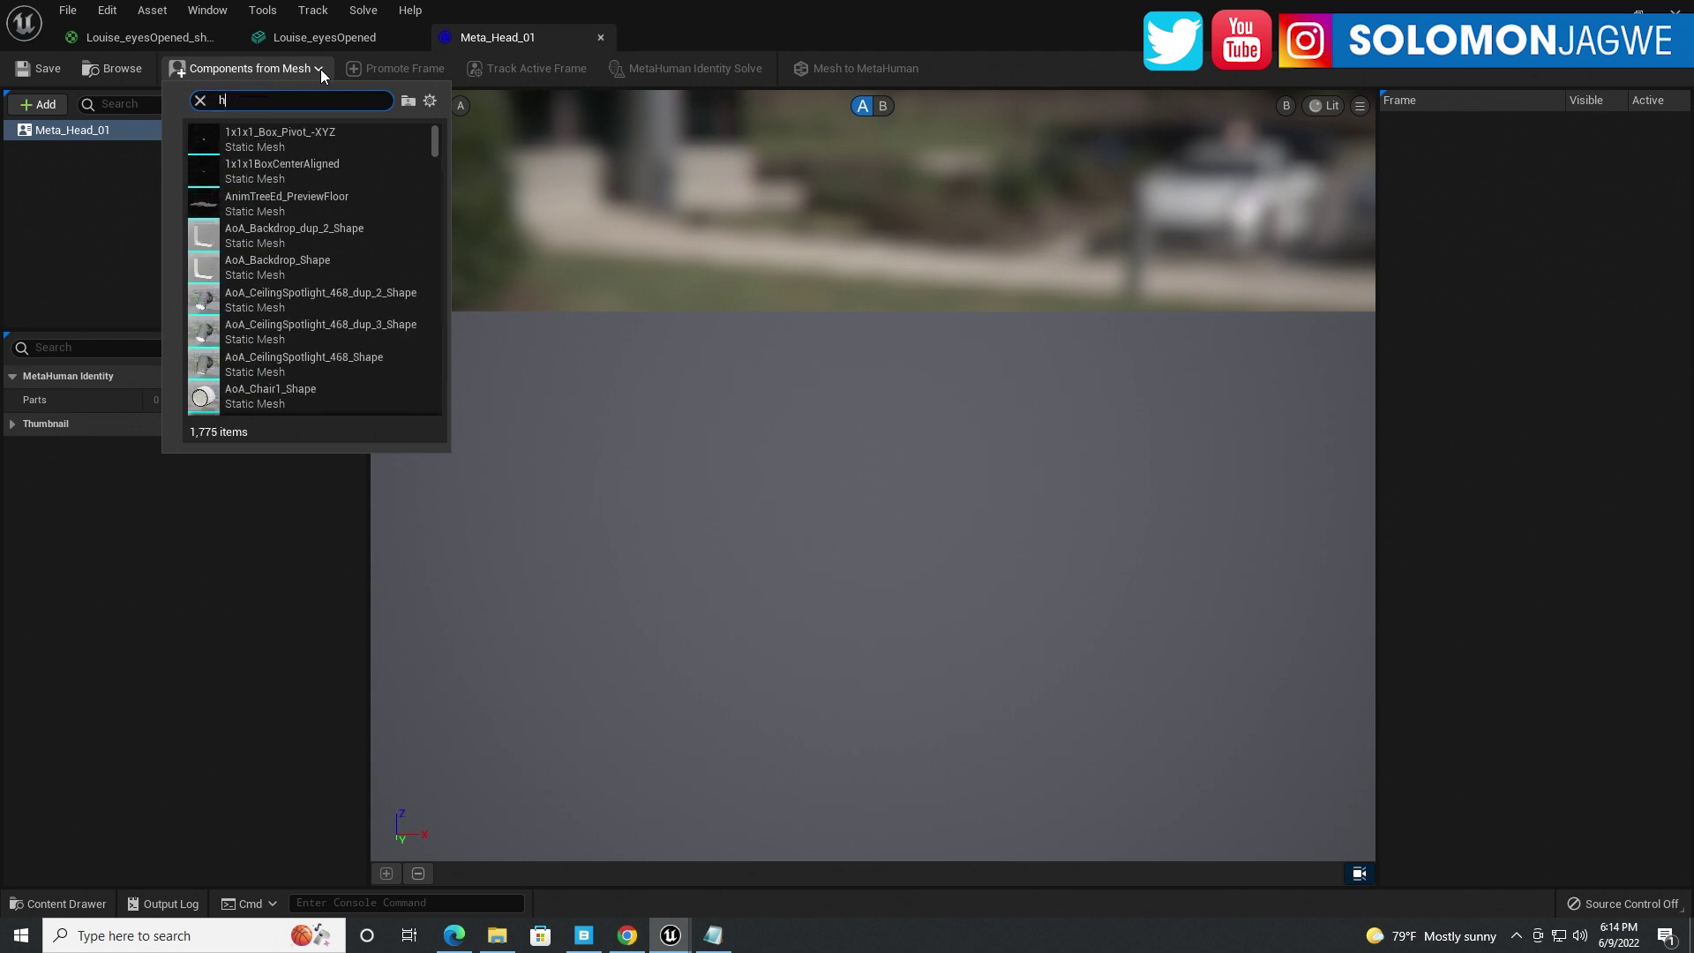
pyautogui.write('head')
pyautogui.scroll(-3, 367, 235)
pyautogui.scroll(3, 367, 235)
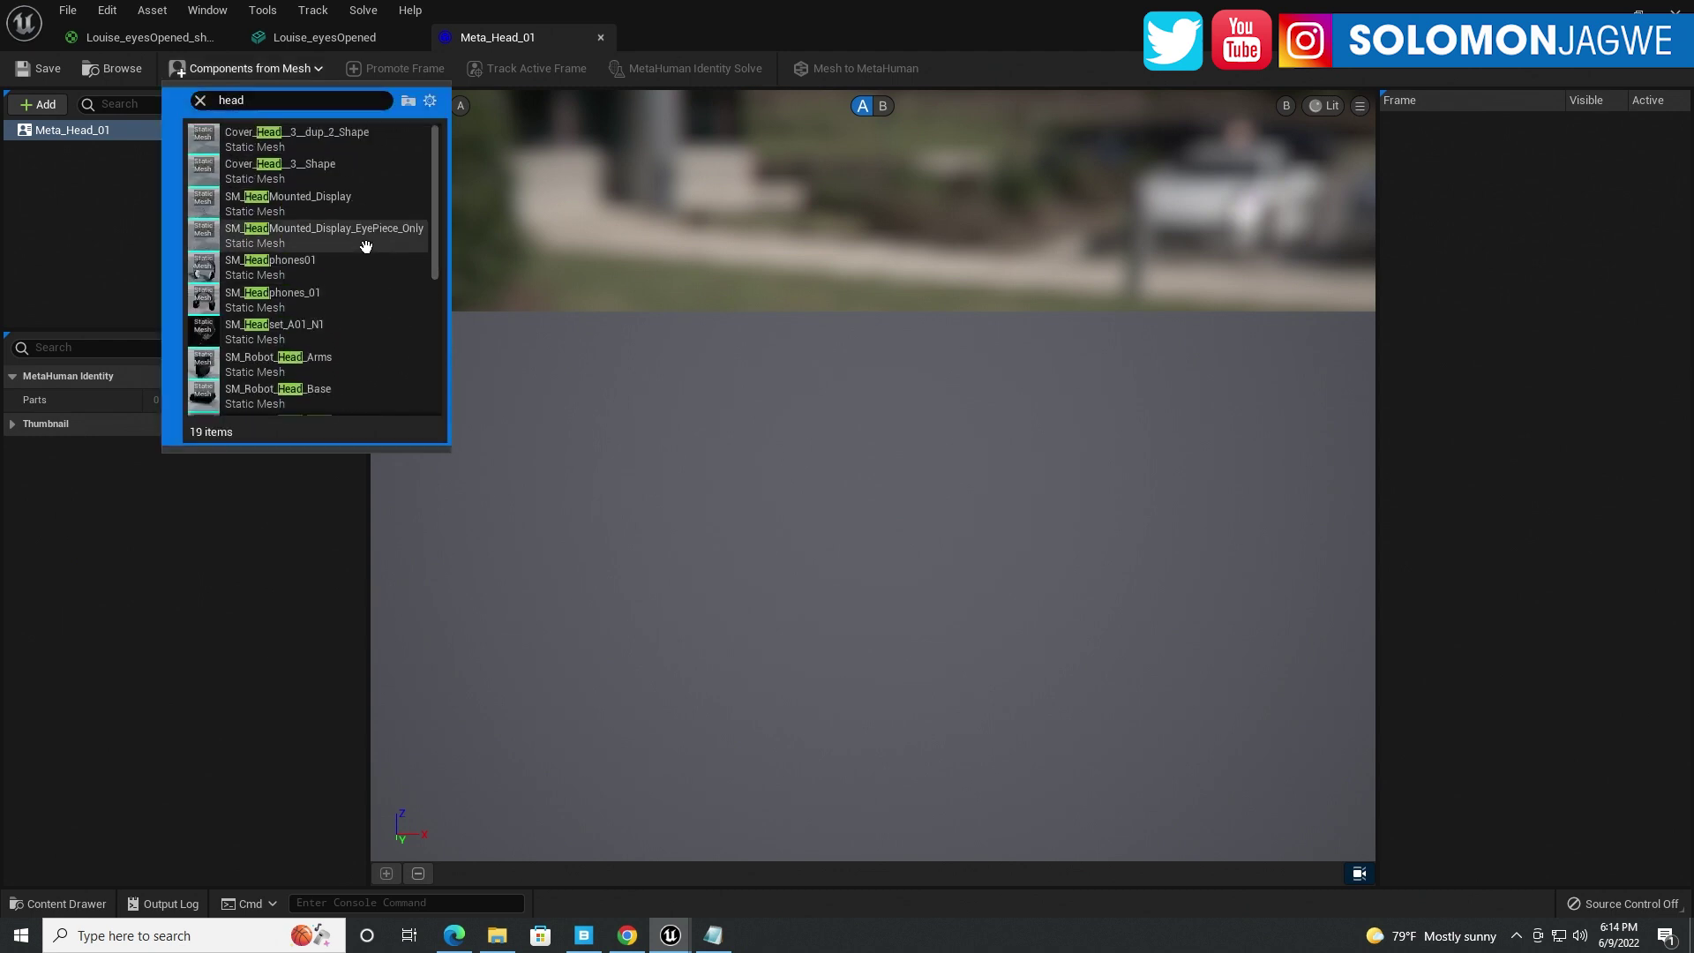
pyautogui.press('Escape')
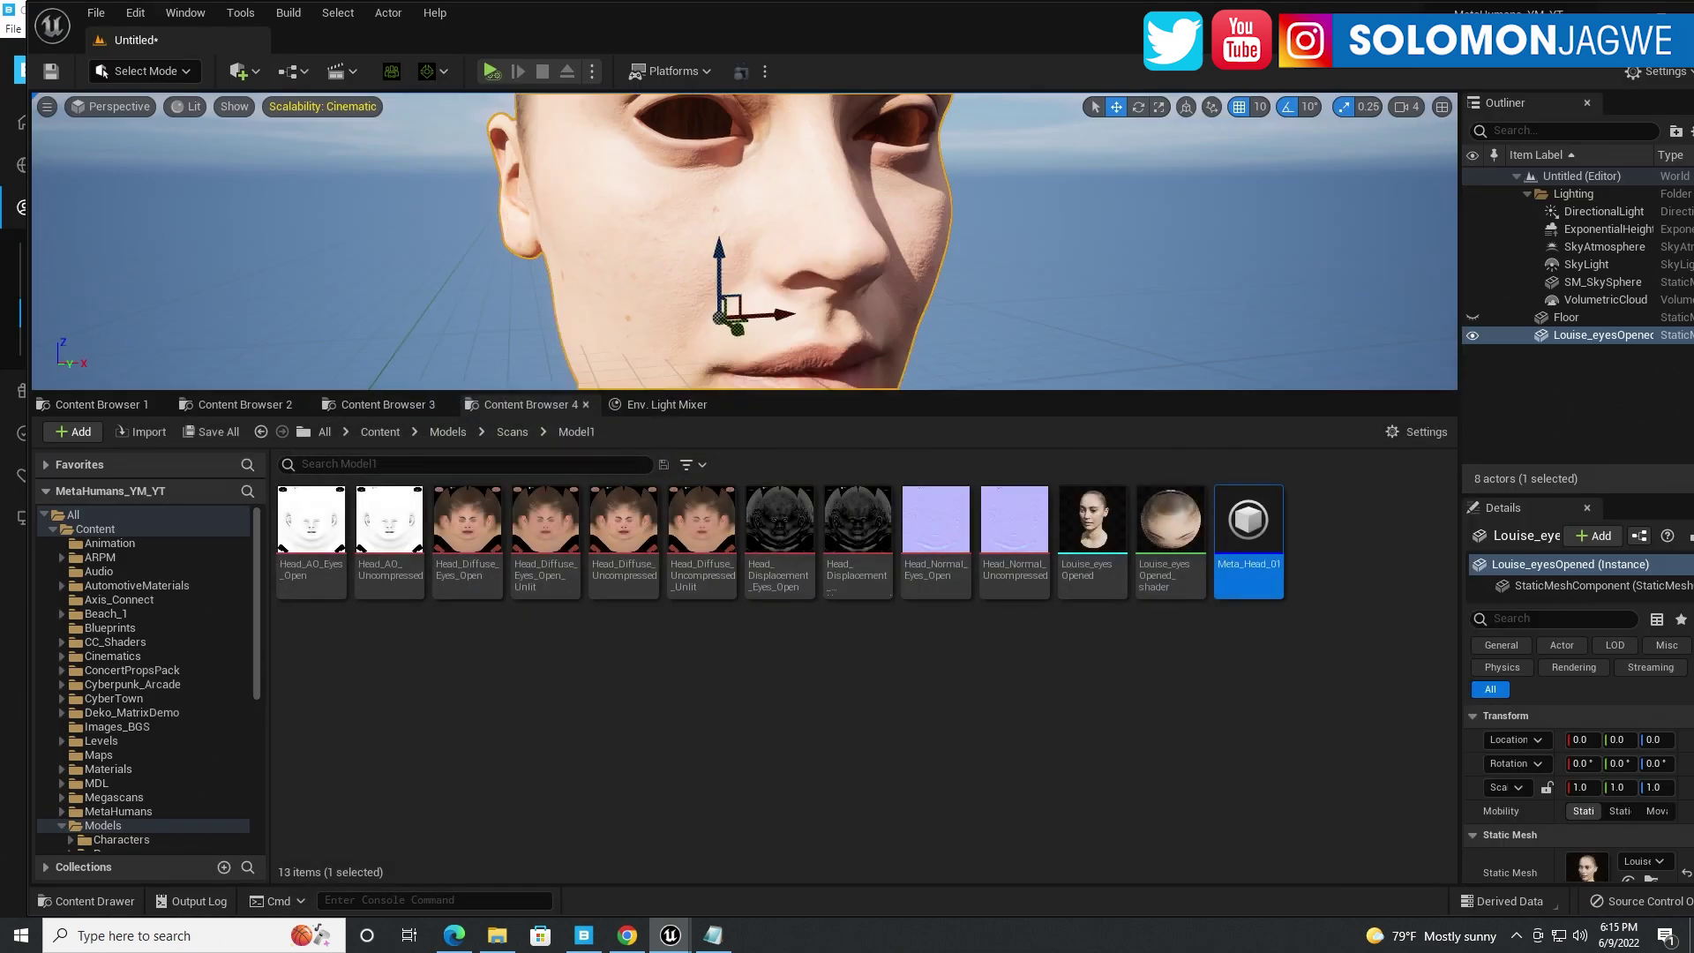
pyautogui.moveTo(674, 934)
pyautogui.click(723, 803)
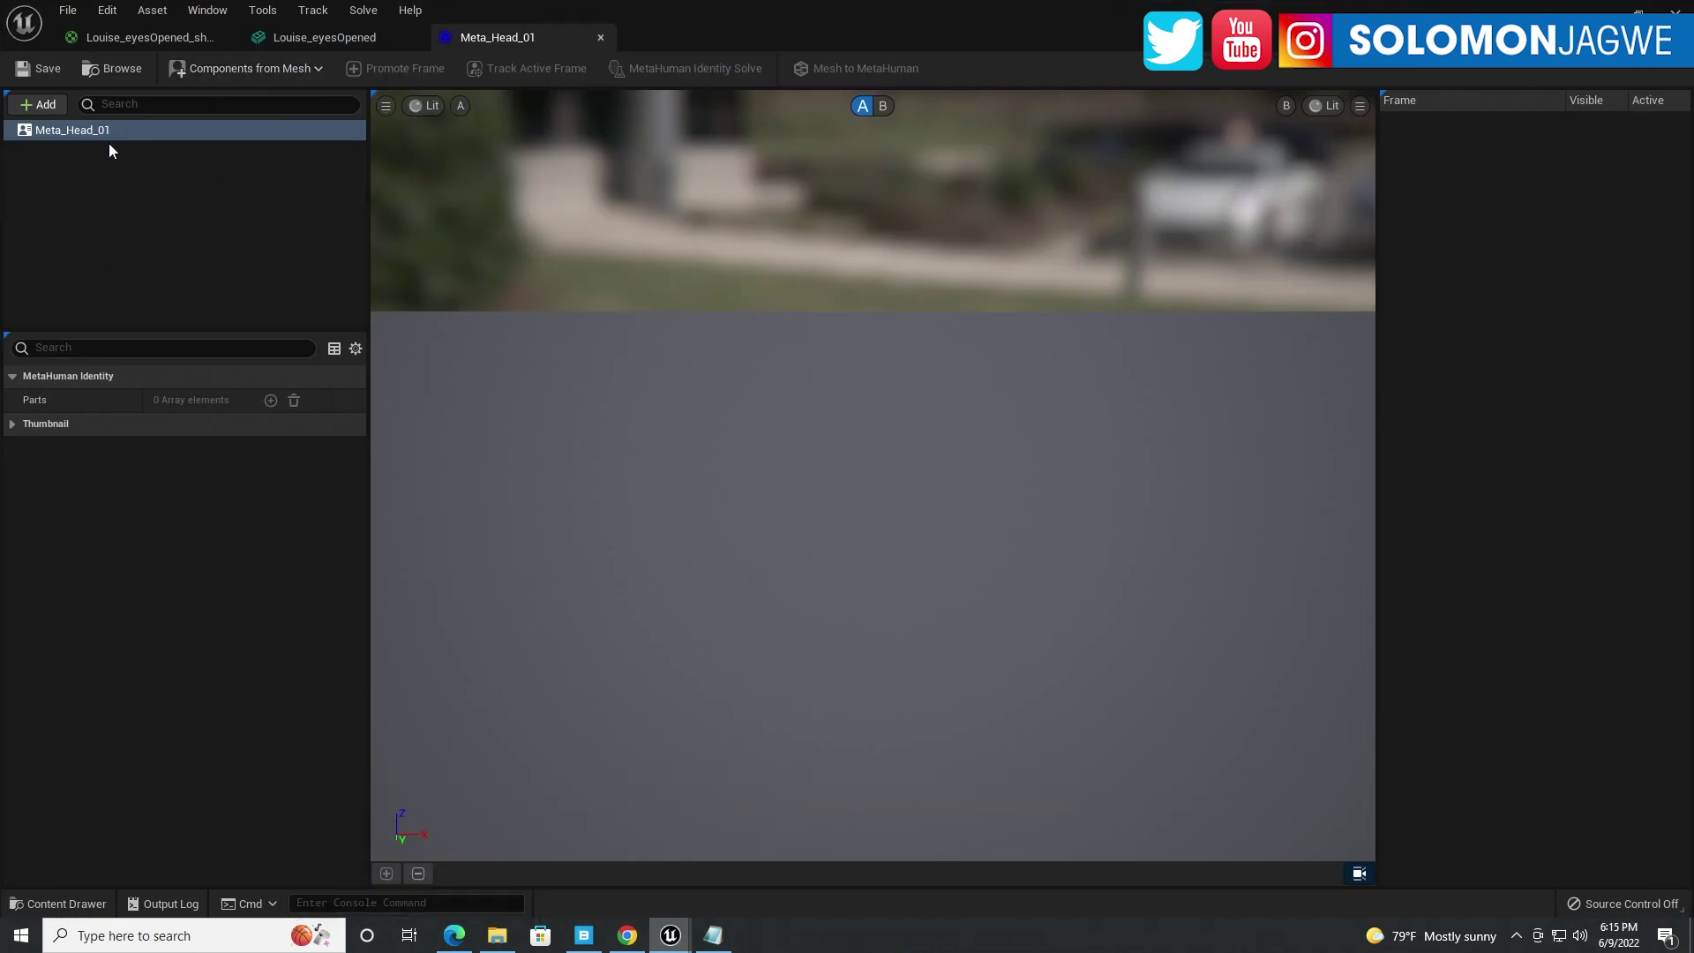
pyautogui.moveTo(671, 933)
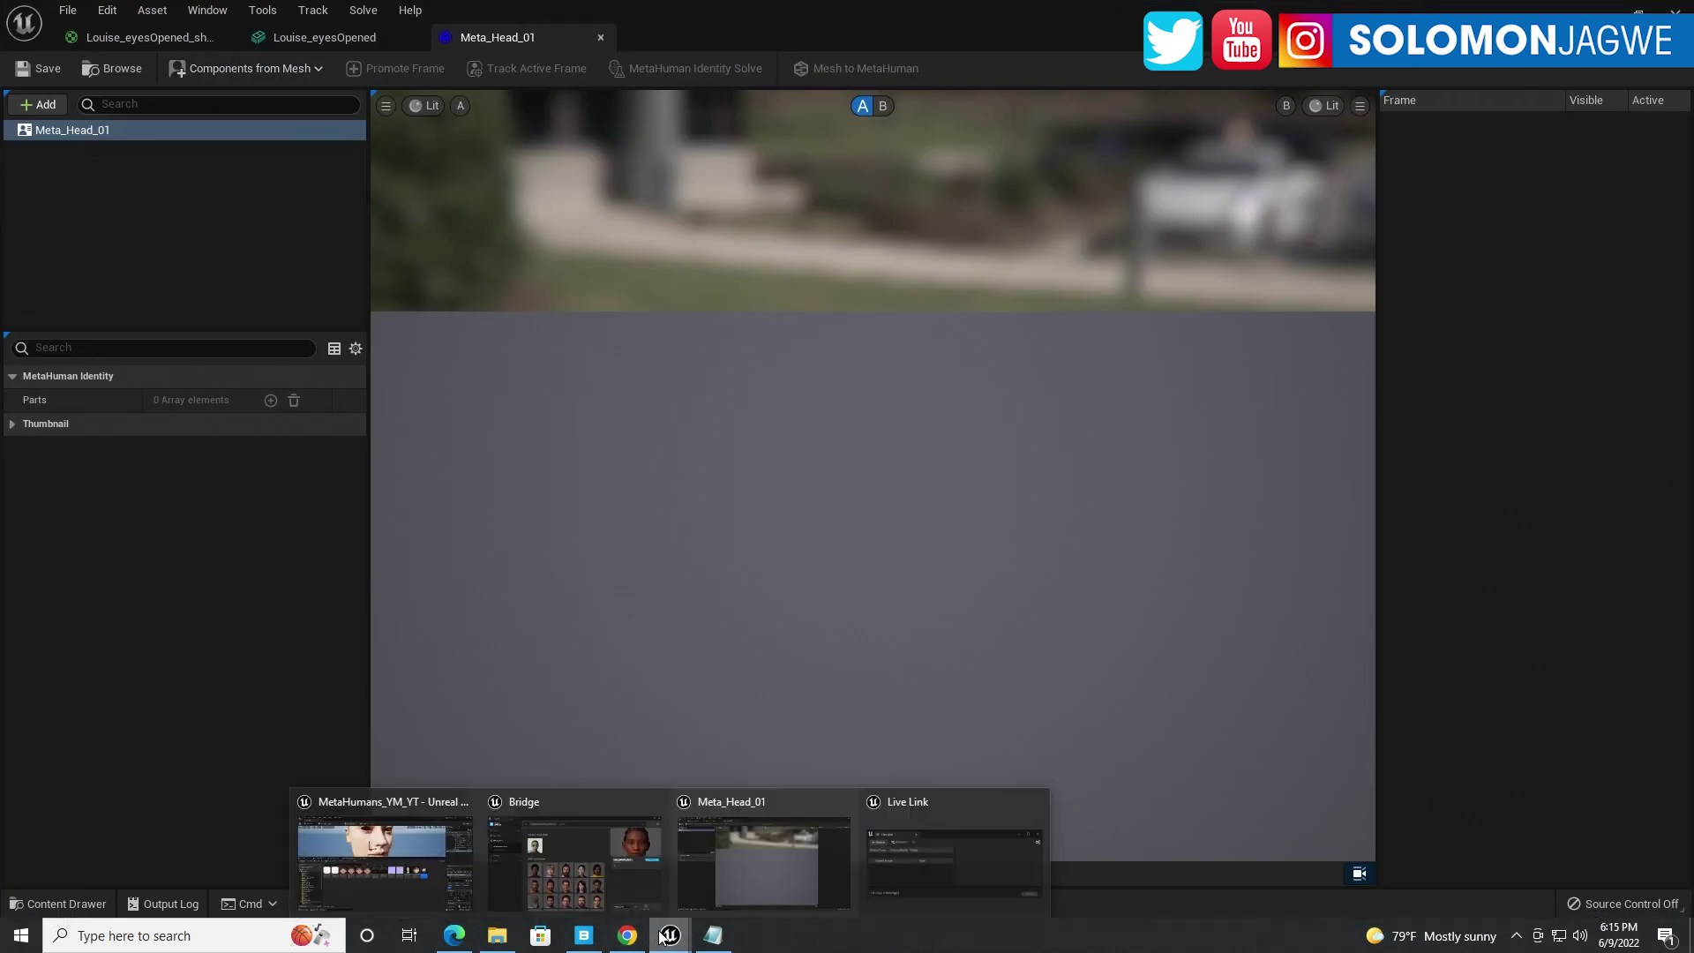
pyautogui.click(727, 803)
pyautogui.moveTo(998, 18); pyautogui.dragTo(982, 162)
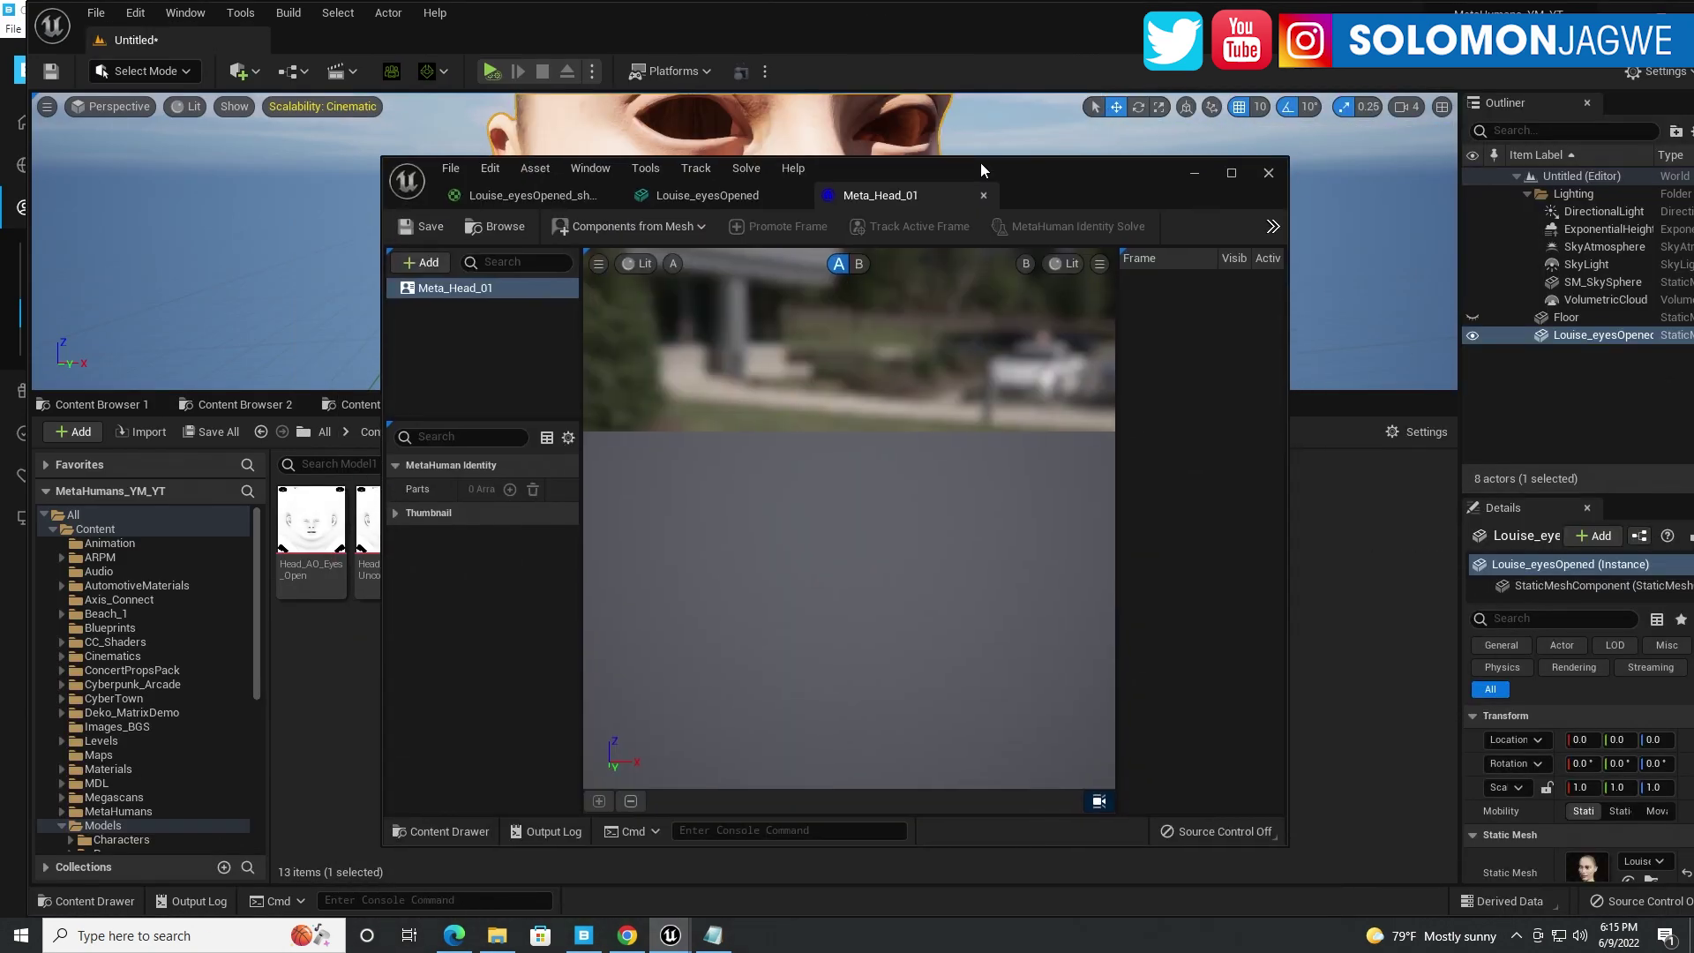
pyautogui.doubleClick(981, 163)
pyautogui.click(252, 71)
pyautogui.write('loi')
pyautogui.press('BackSpace')
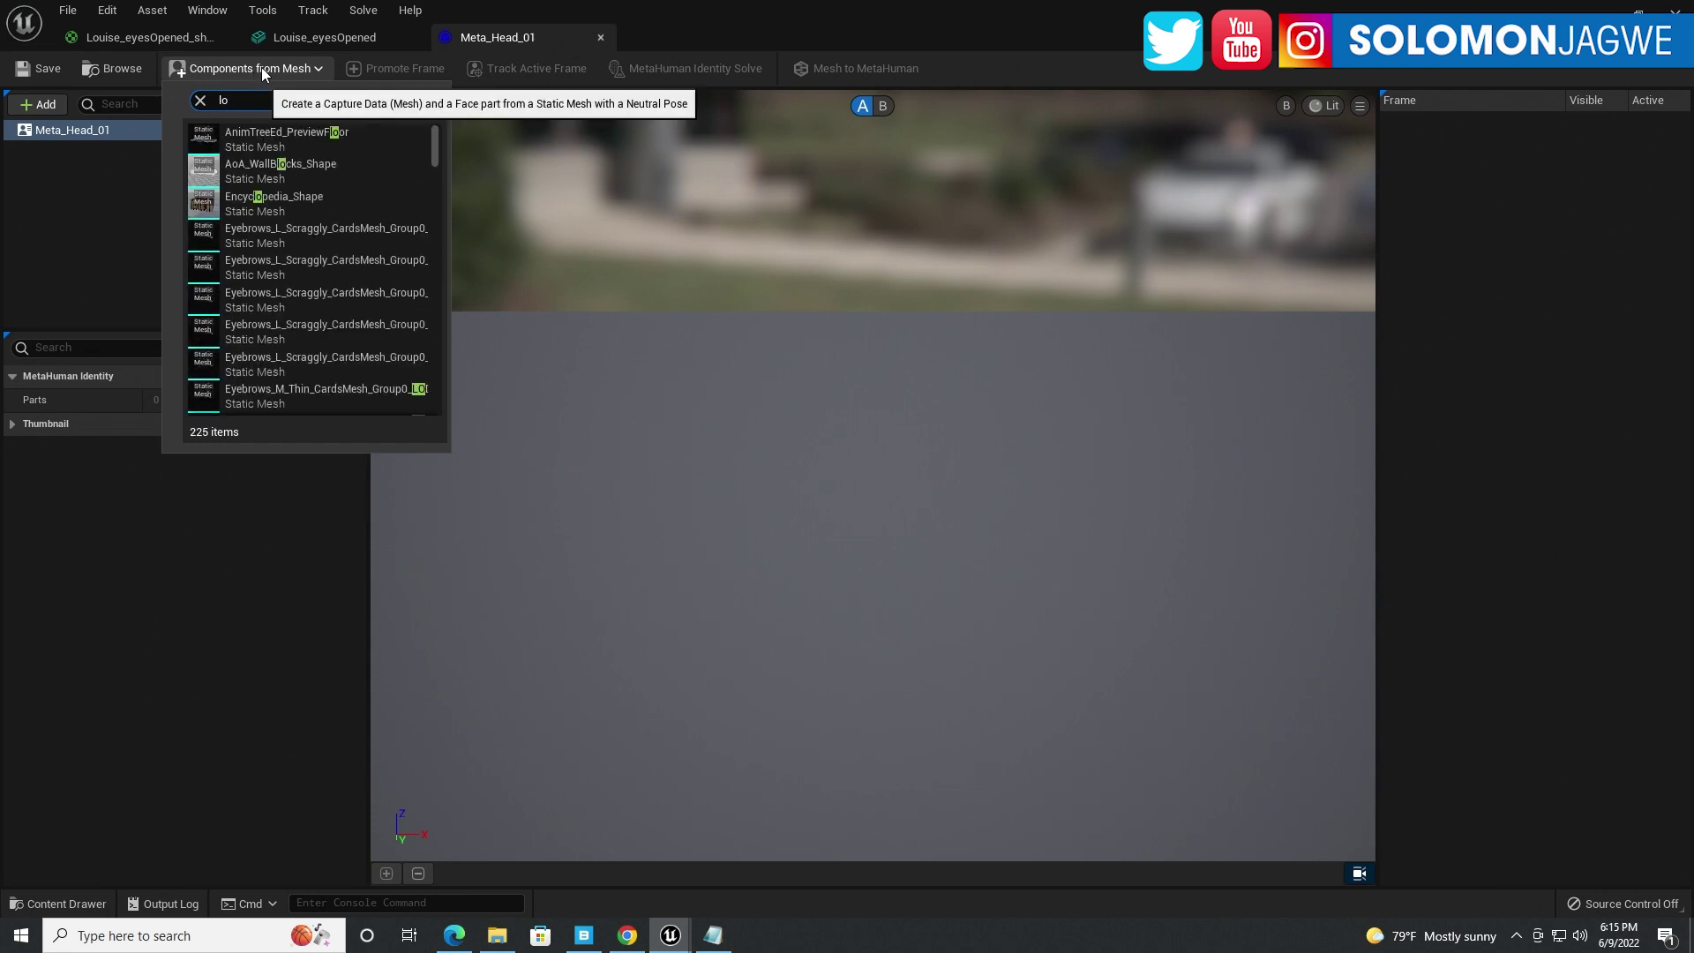
pyautogui.press('BackSpace')
pyautogui.press('BackSpace')
# Step: Create the Meta_Head_01 identity's components from the Louise_eyesOpened static mesh
pyautogui.moveTo(935, 17); pyautogui.dragTo(1059, 664)
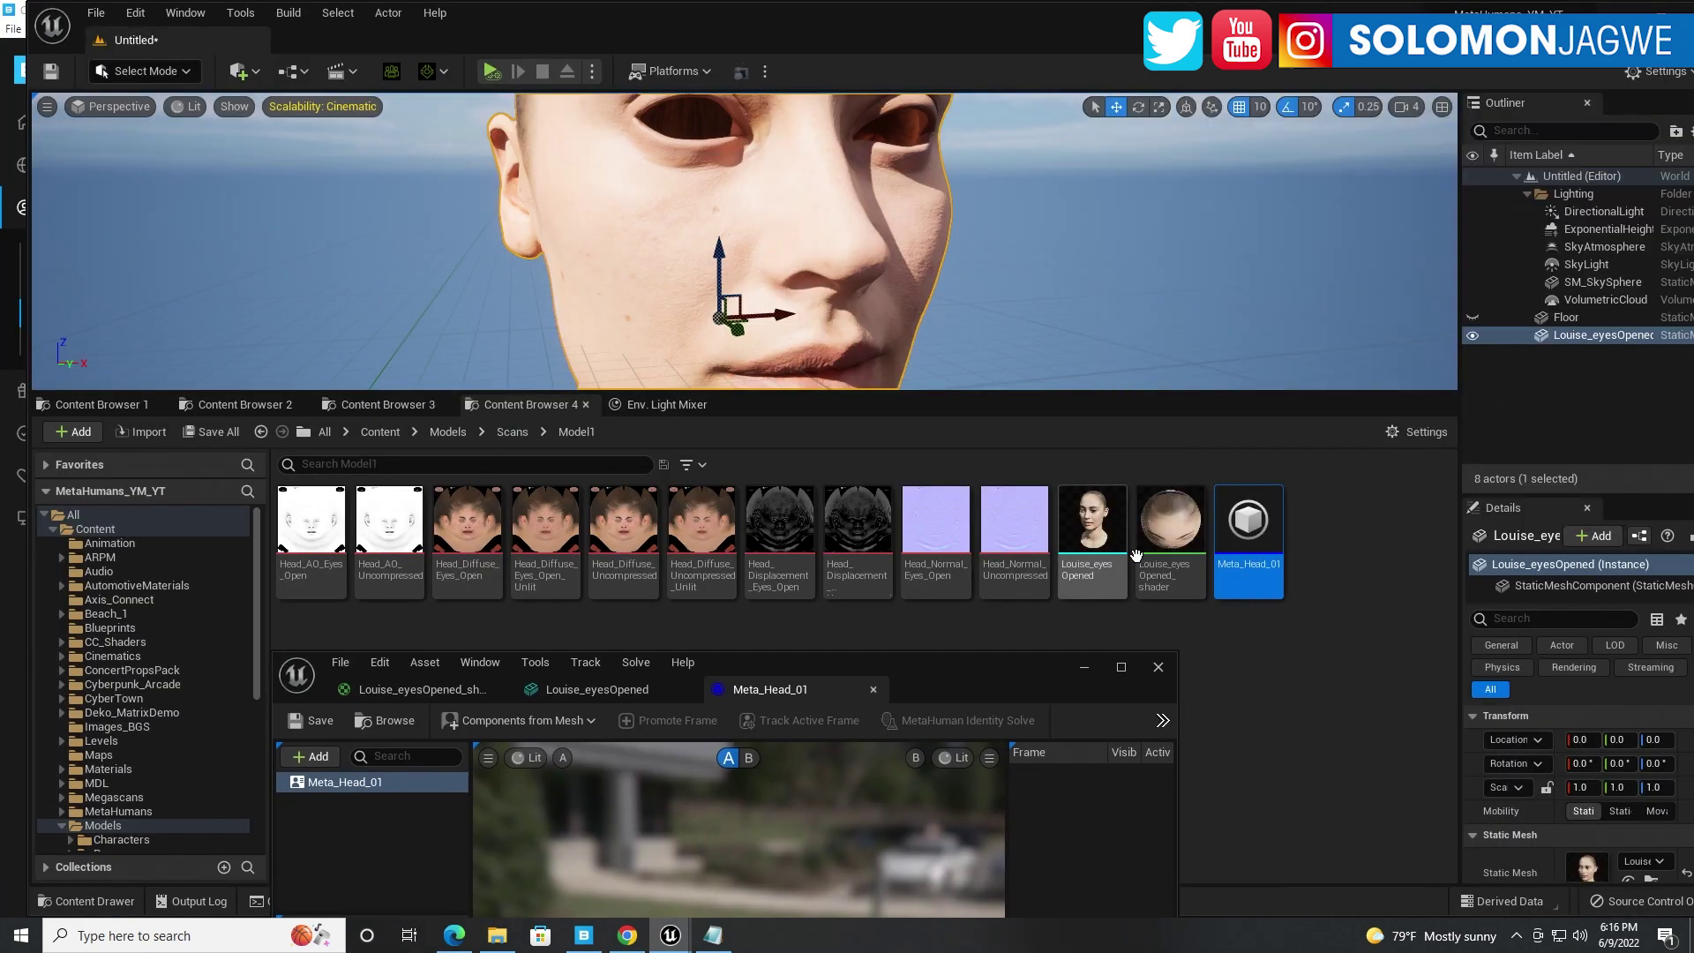
pyautogui.moveTo(898, 671); pyautogui.dragTo(990, 176)
pyautogui.click(570, 228)
pyautogui.write('lou')
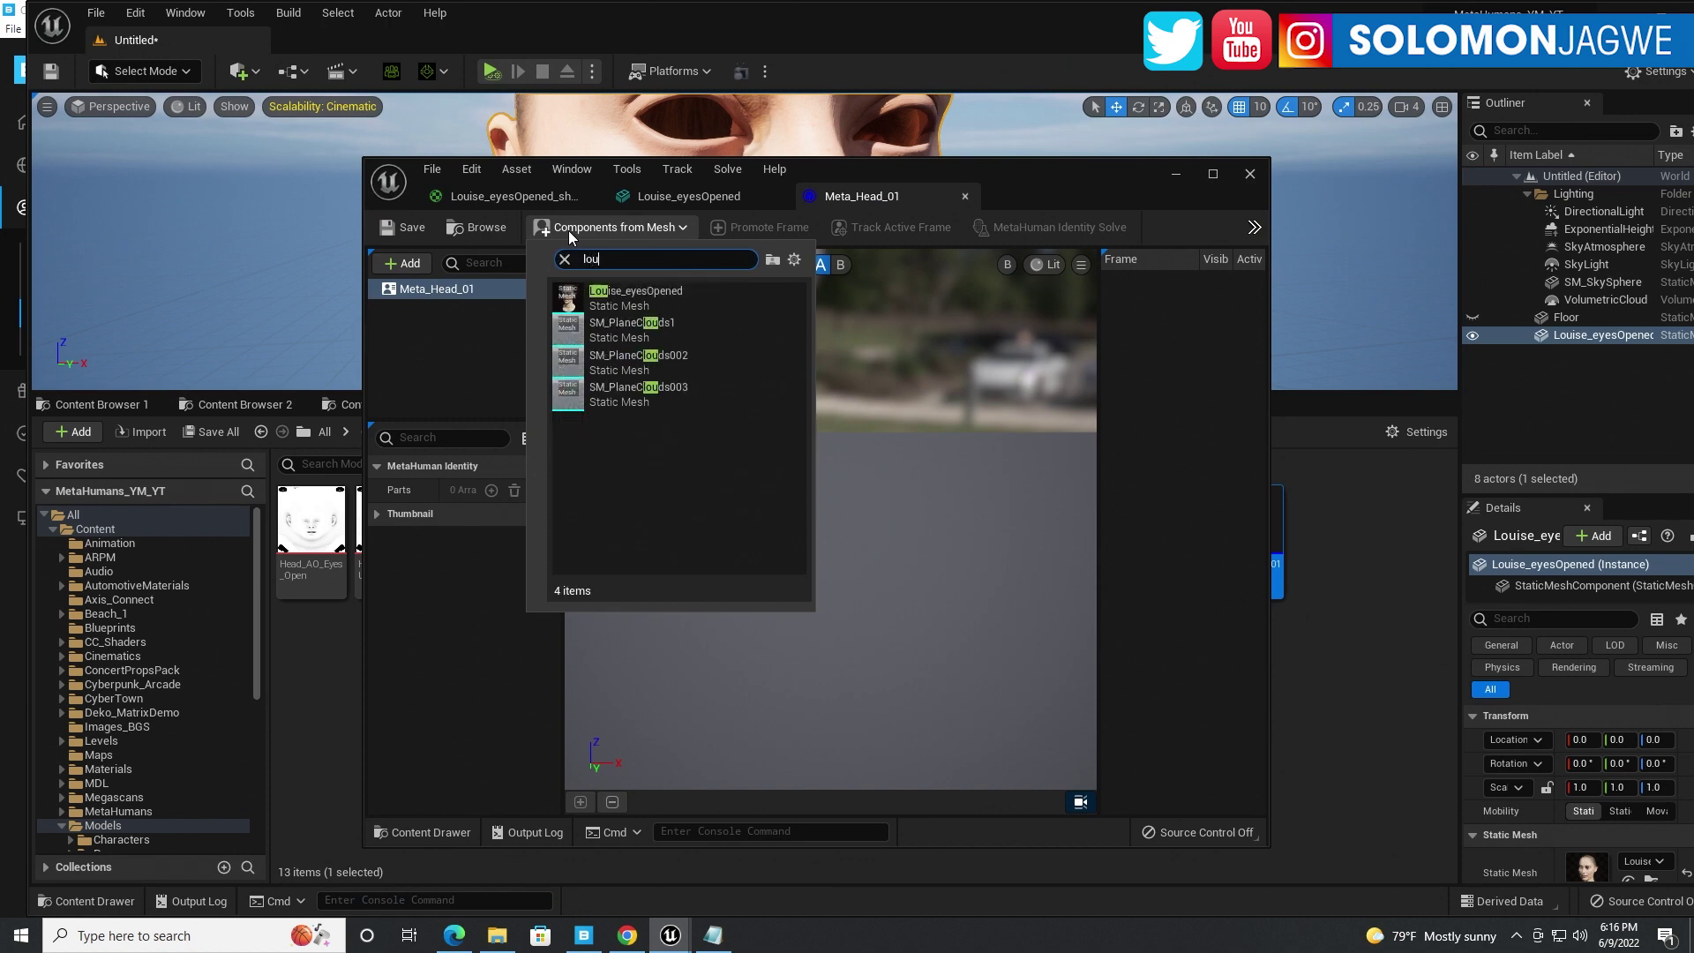
pyautogui.click(618, 297)
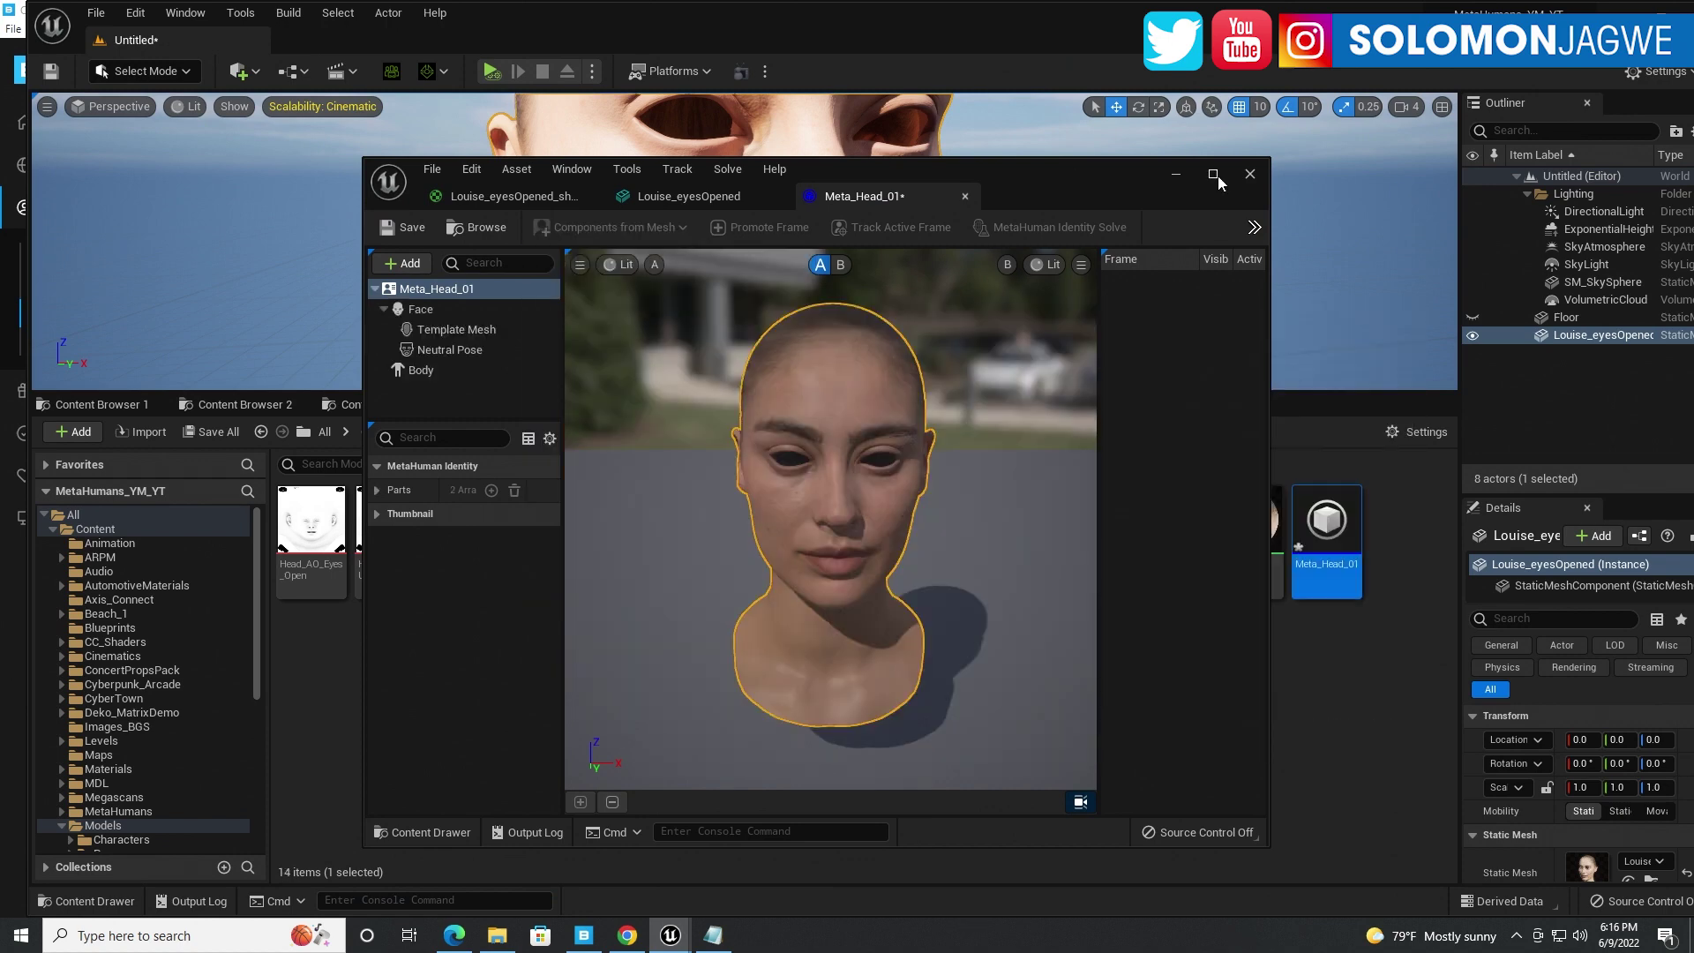
# Step: For the Neutral Pose, set view A's field of view to 20 and its view mode to Unlit
pyautogui.click(1212, 174)
pyautogui.press('f')
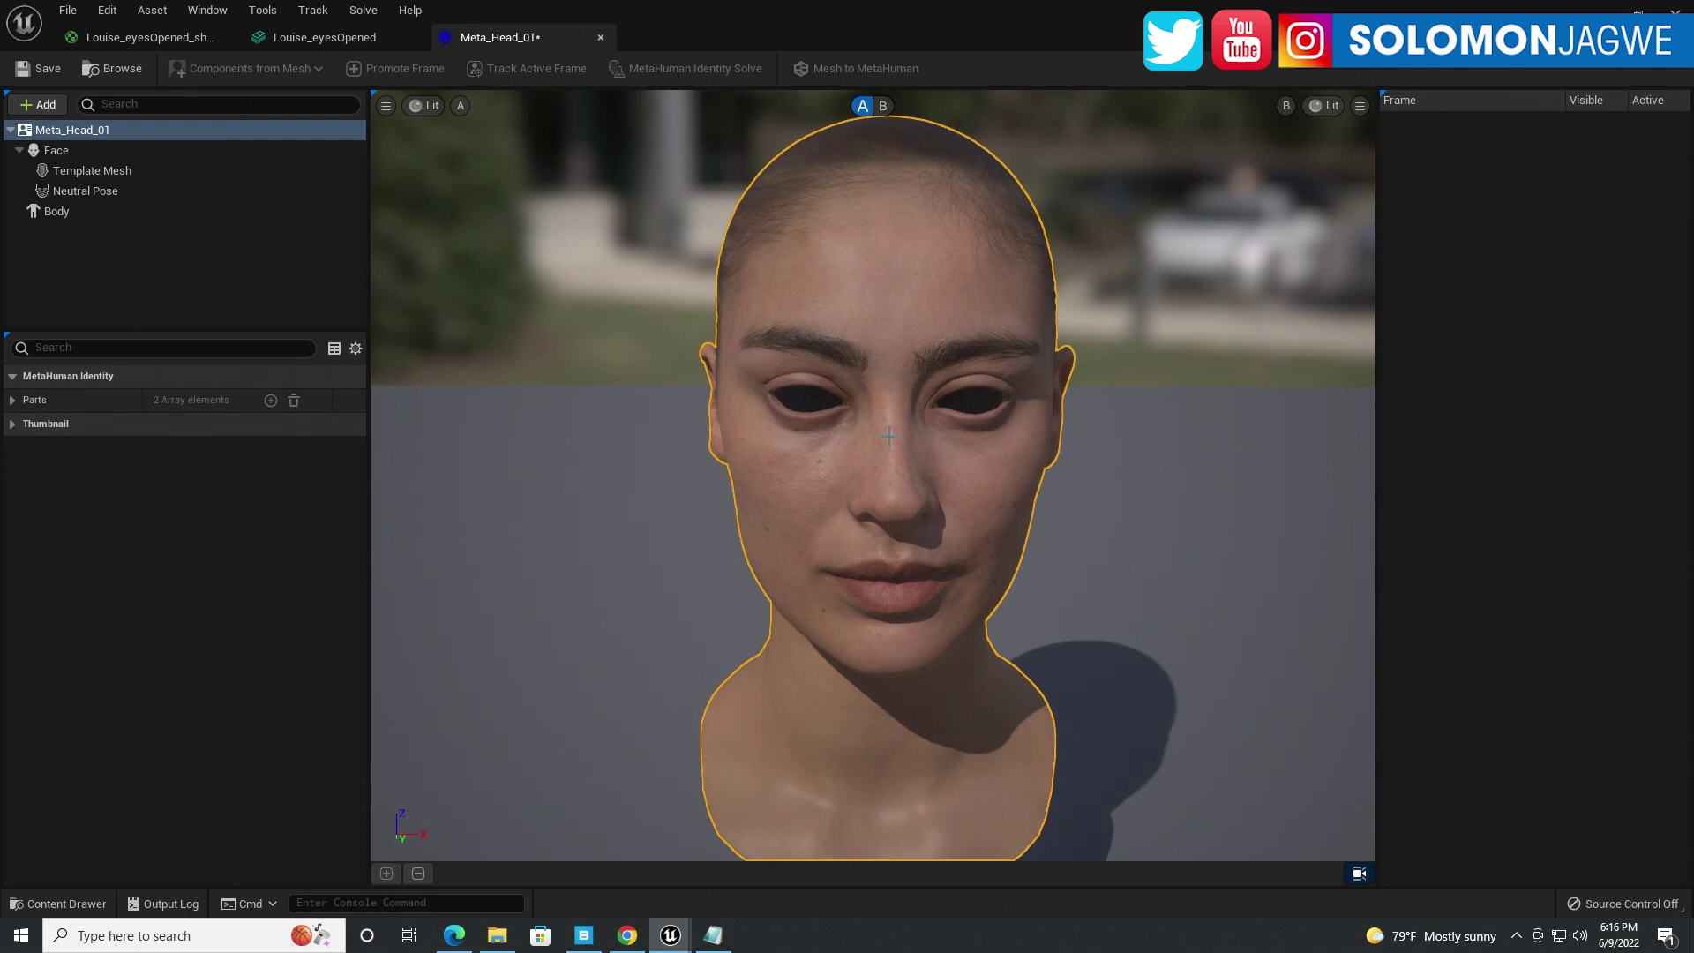
pyautogui.click(116, 194)
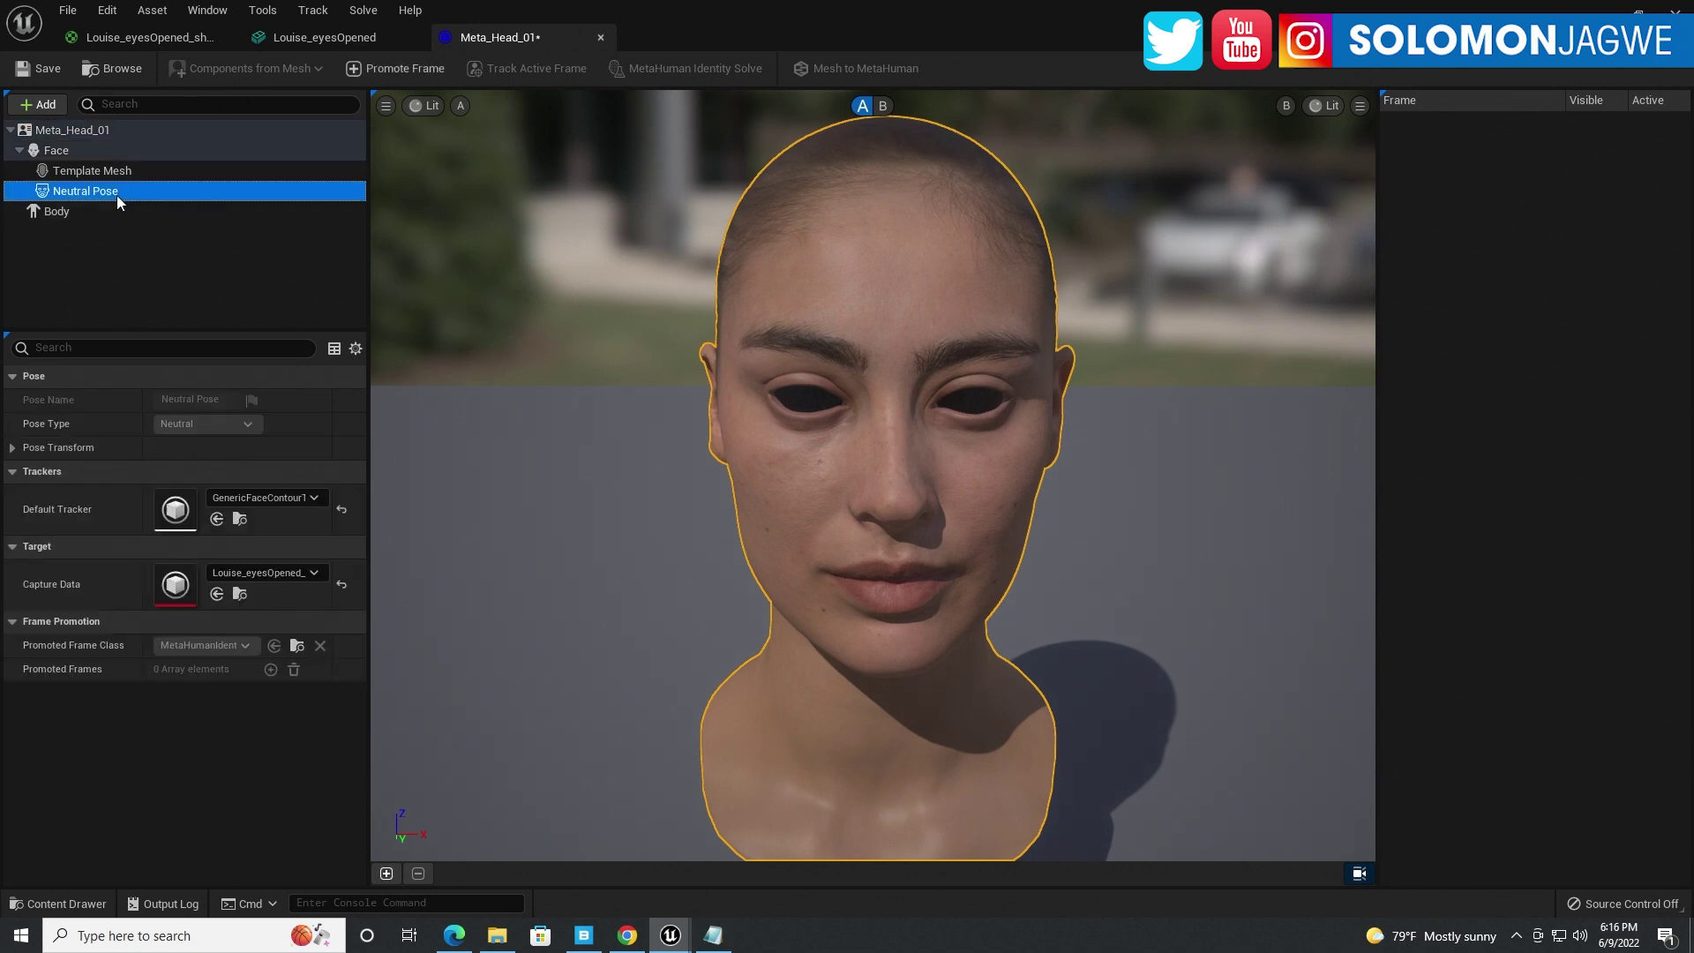
pyautogui.click(386, 105)
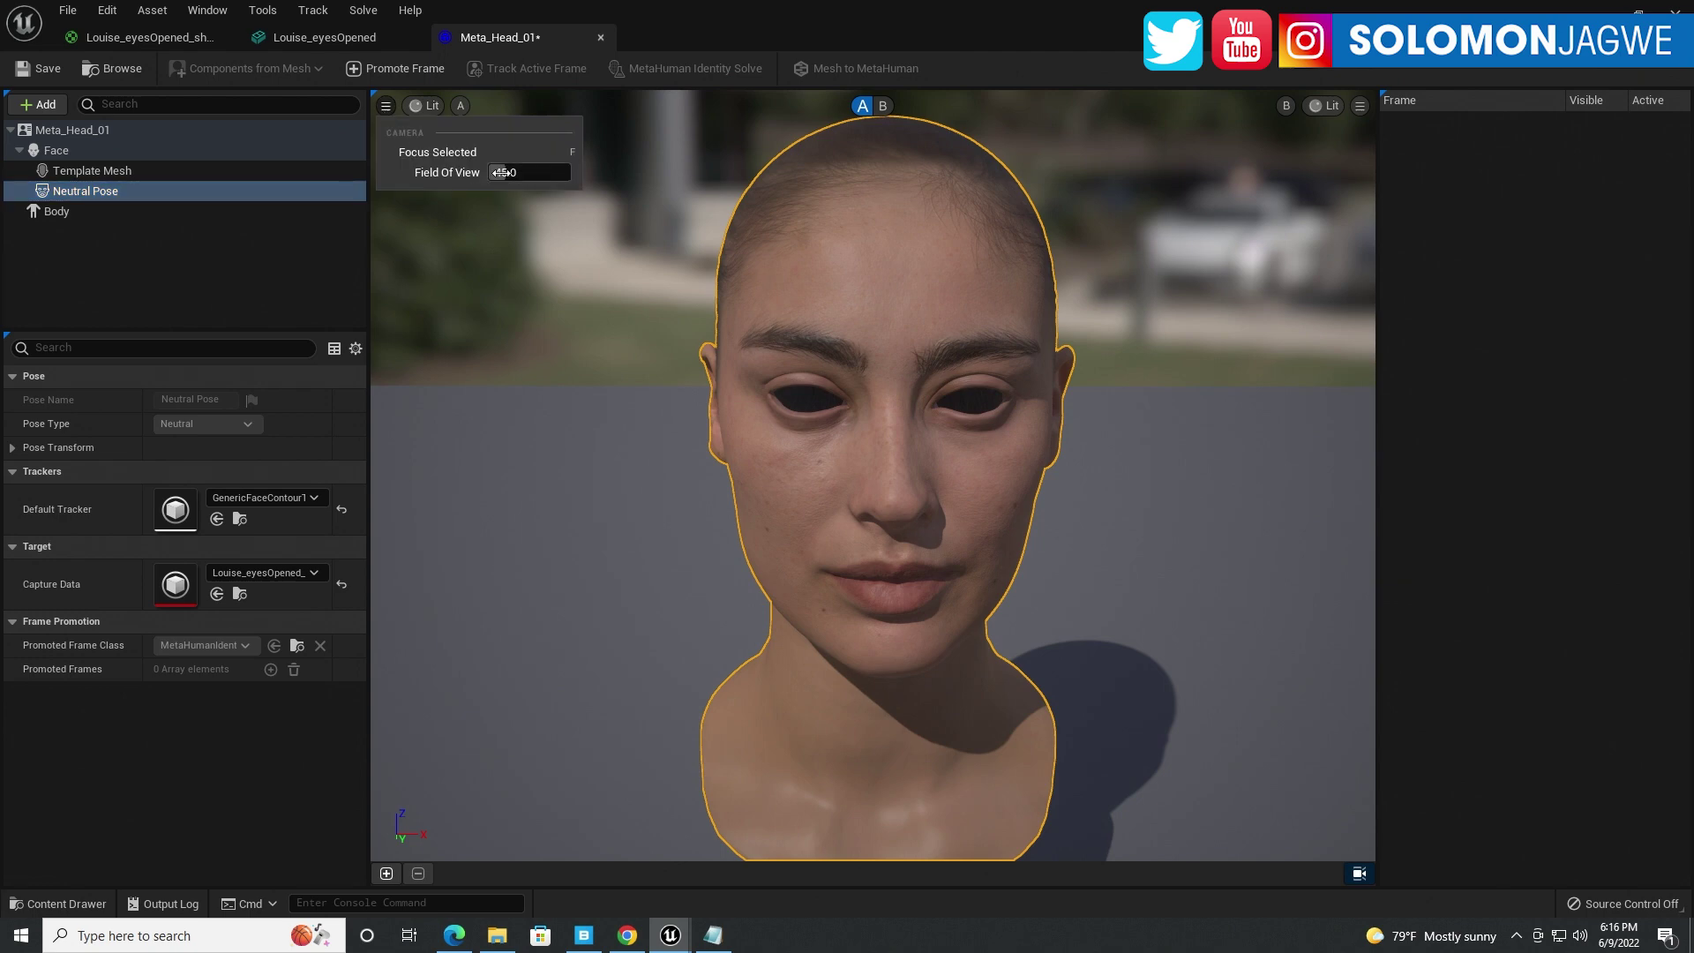
pyautogui.click(501, 172)
pyautogui.write('20')
pyautogui.press('Return')
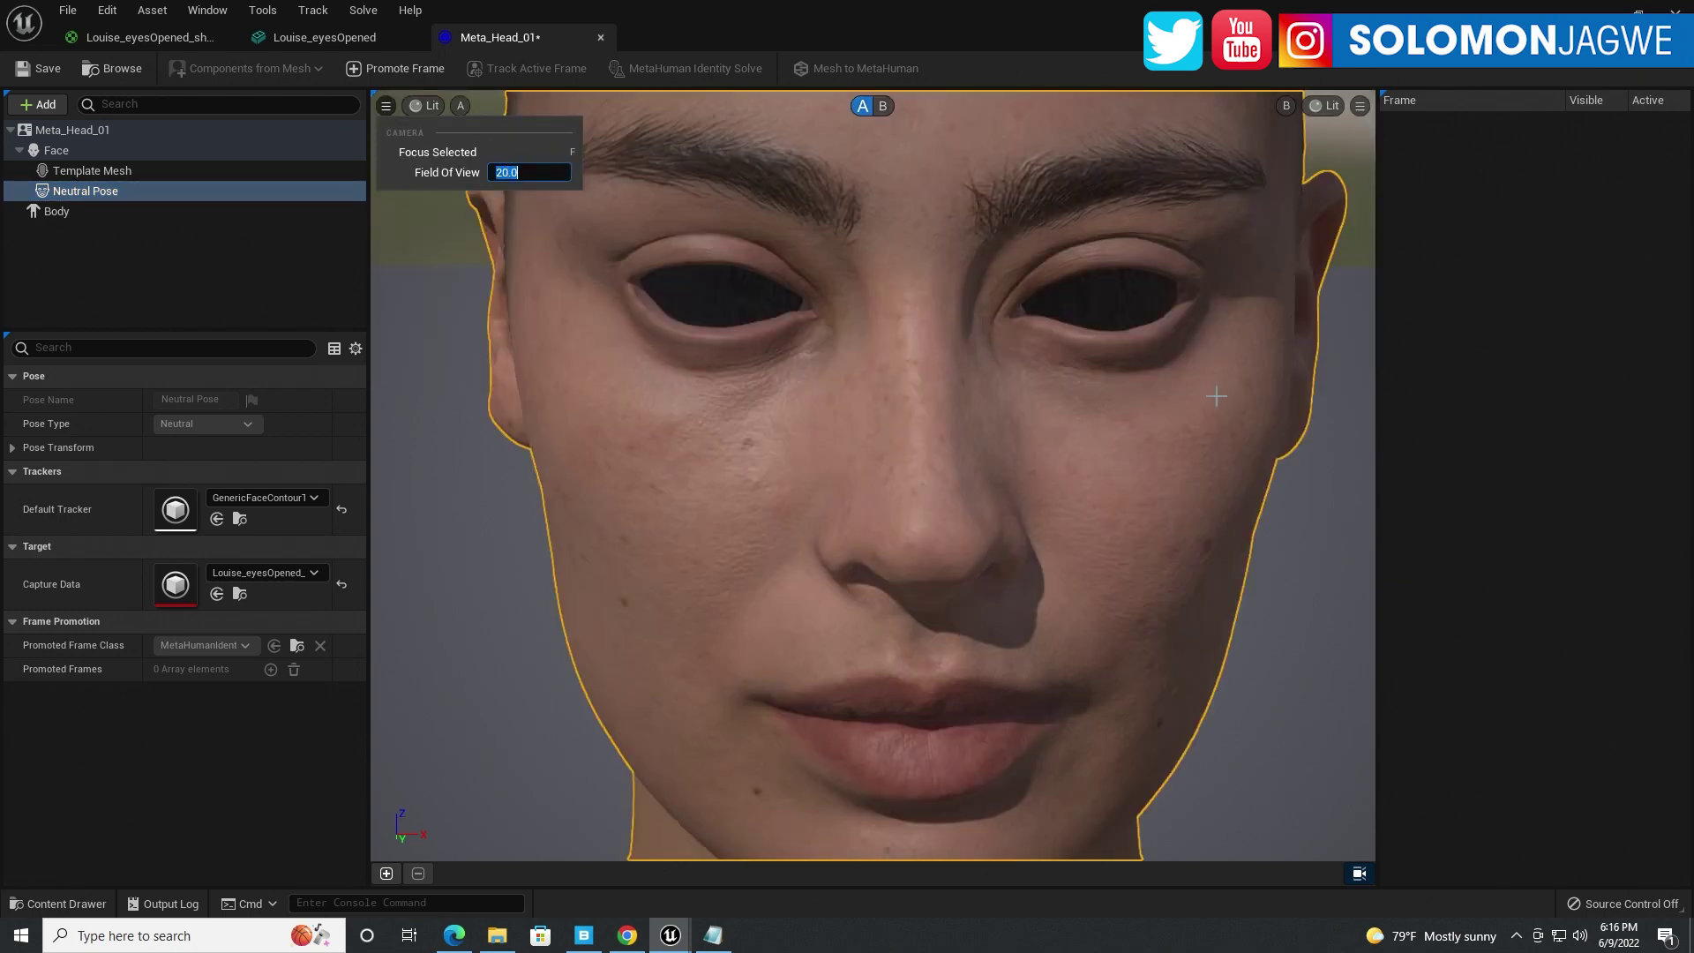
pyautogui.click(425, 105)
pyautogui.click(461, 176)
# Step: Frame the whole head from the front, promote that view as a frame and name it Front
pyautogui.moveTo(937, 393)
pyautogui.mouseDown()
pyautogui.moveTo(937, 477)
pyautogui.moveTo(937, 394)
pyautogui.mouseUp()
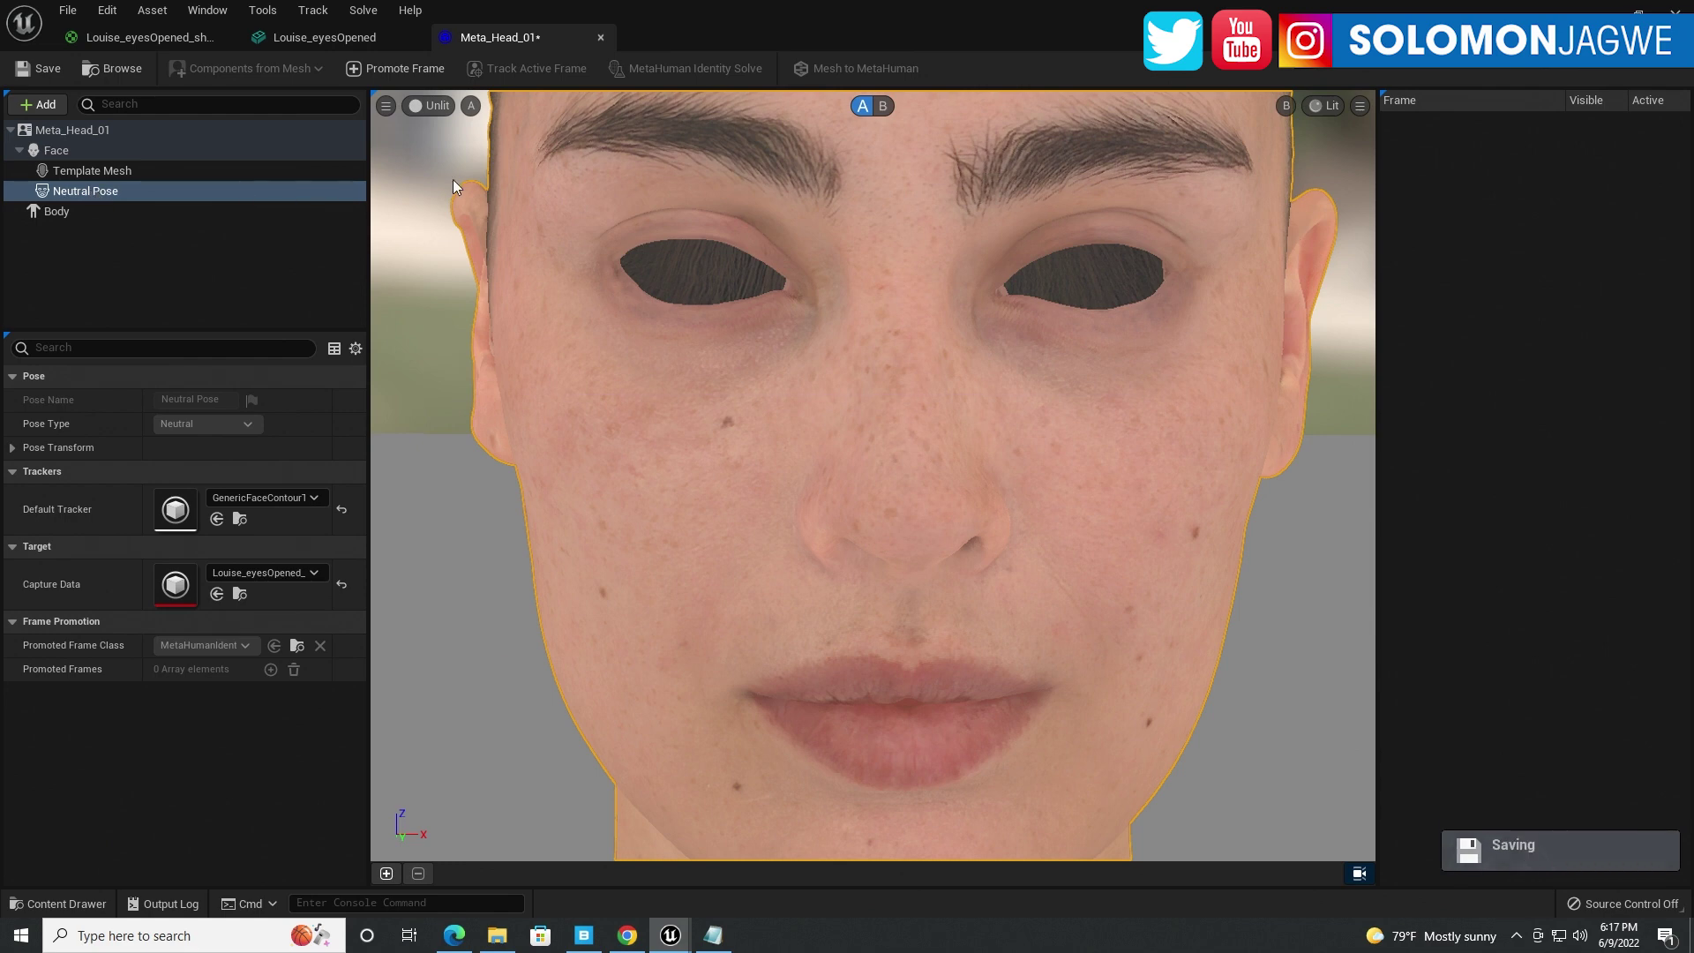
pyautogui.scroll(-5, 980, 442)
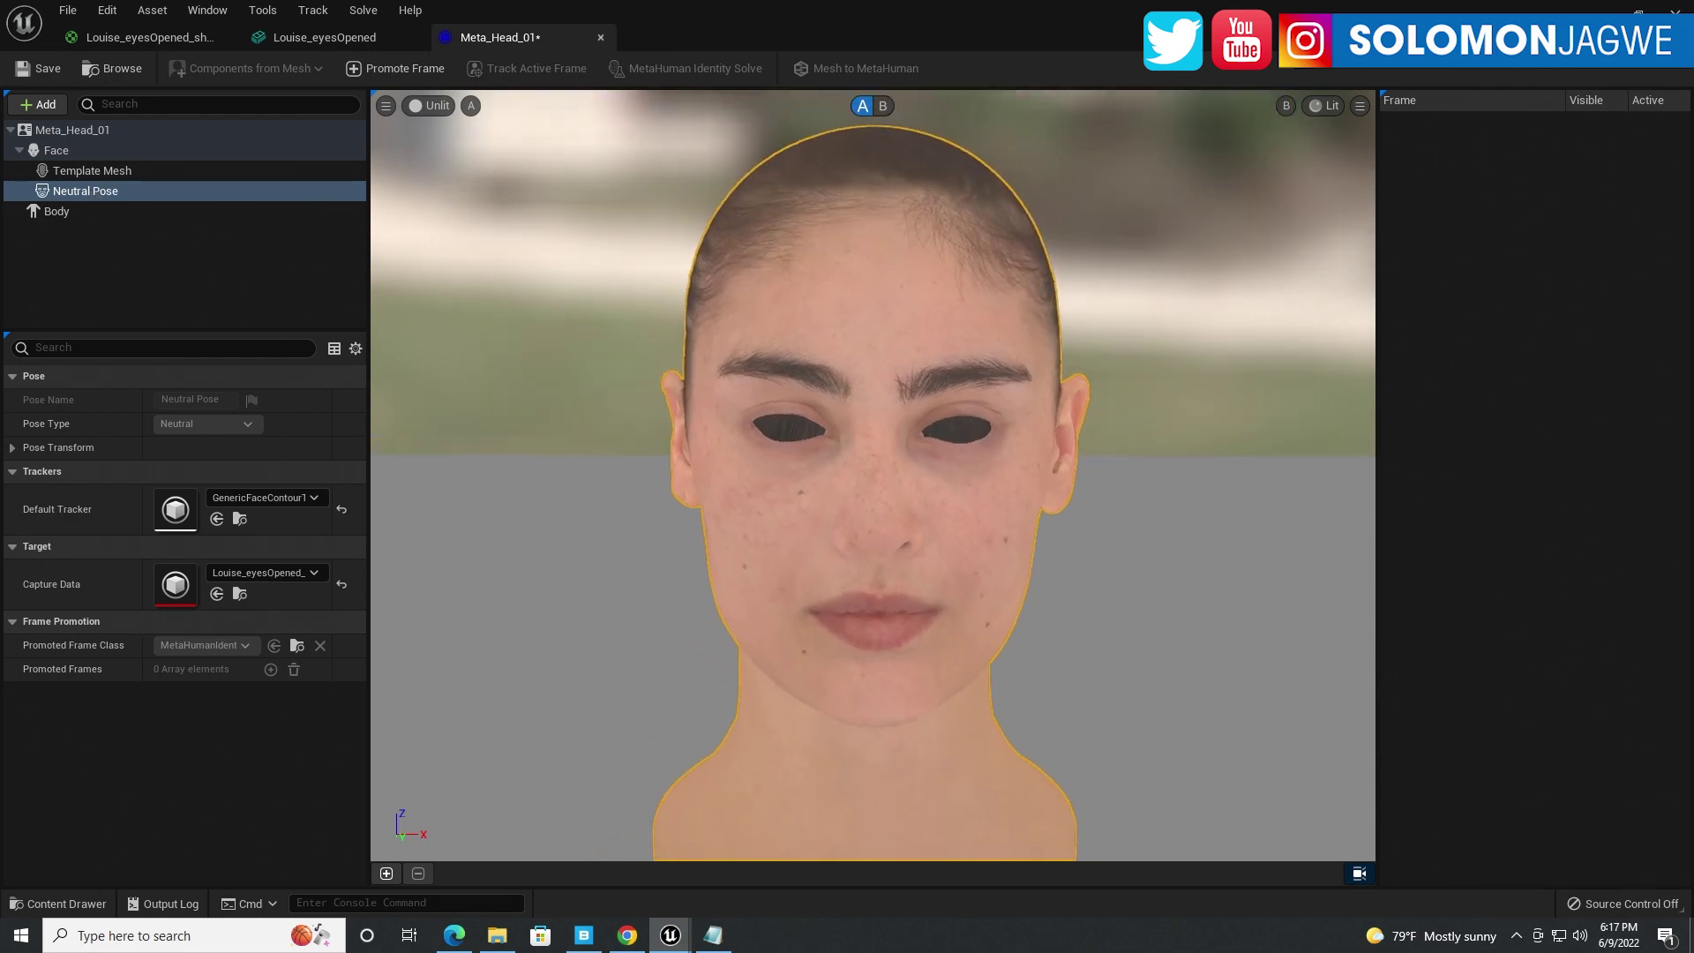
pyautogui.click(386, 872)
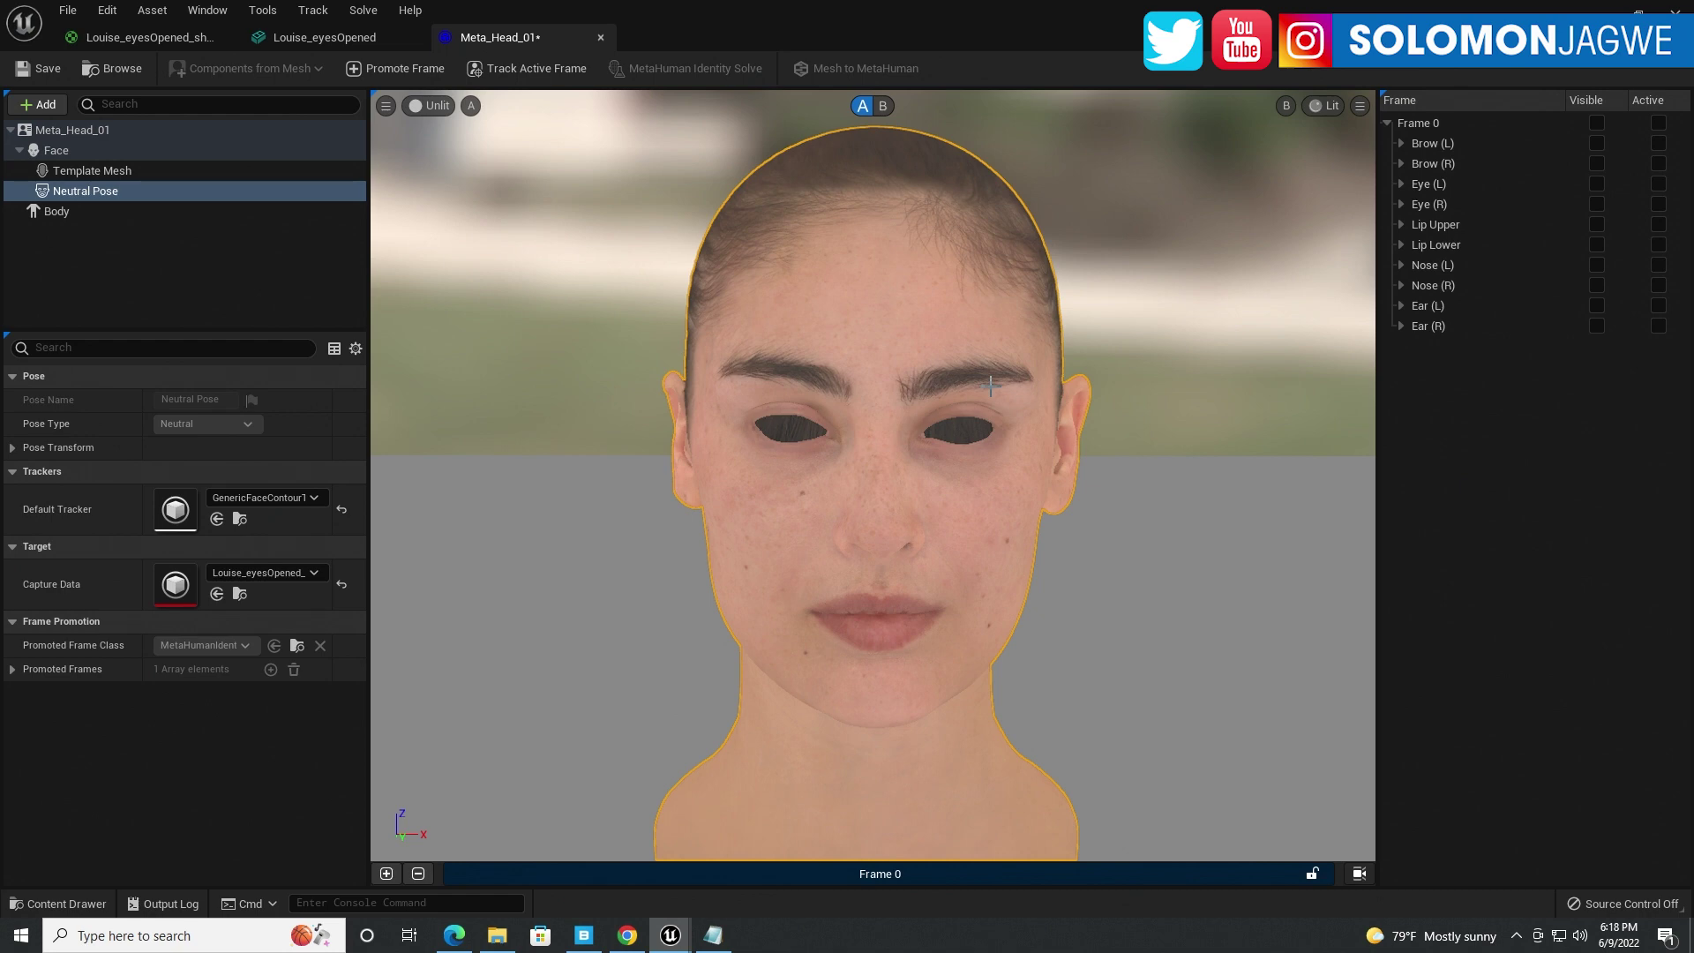
pyautogui.doubleClick(878, 873)
pyautogui.write('Front')
pyautogui.press('Return')
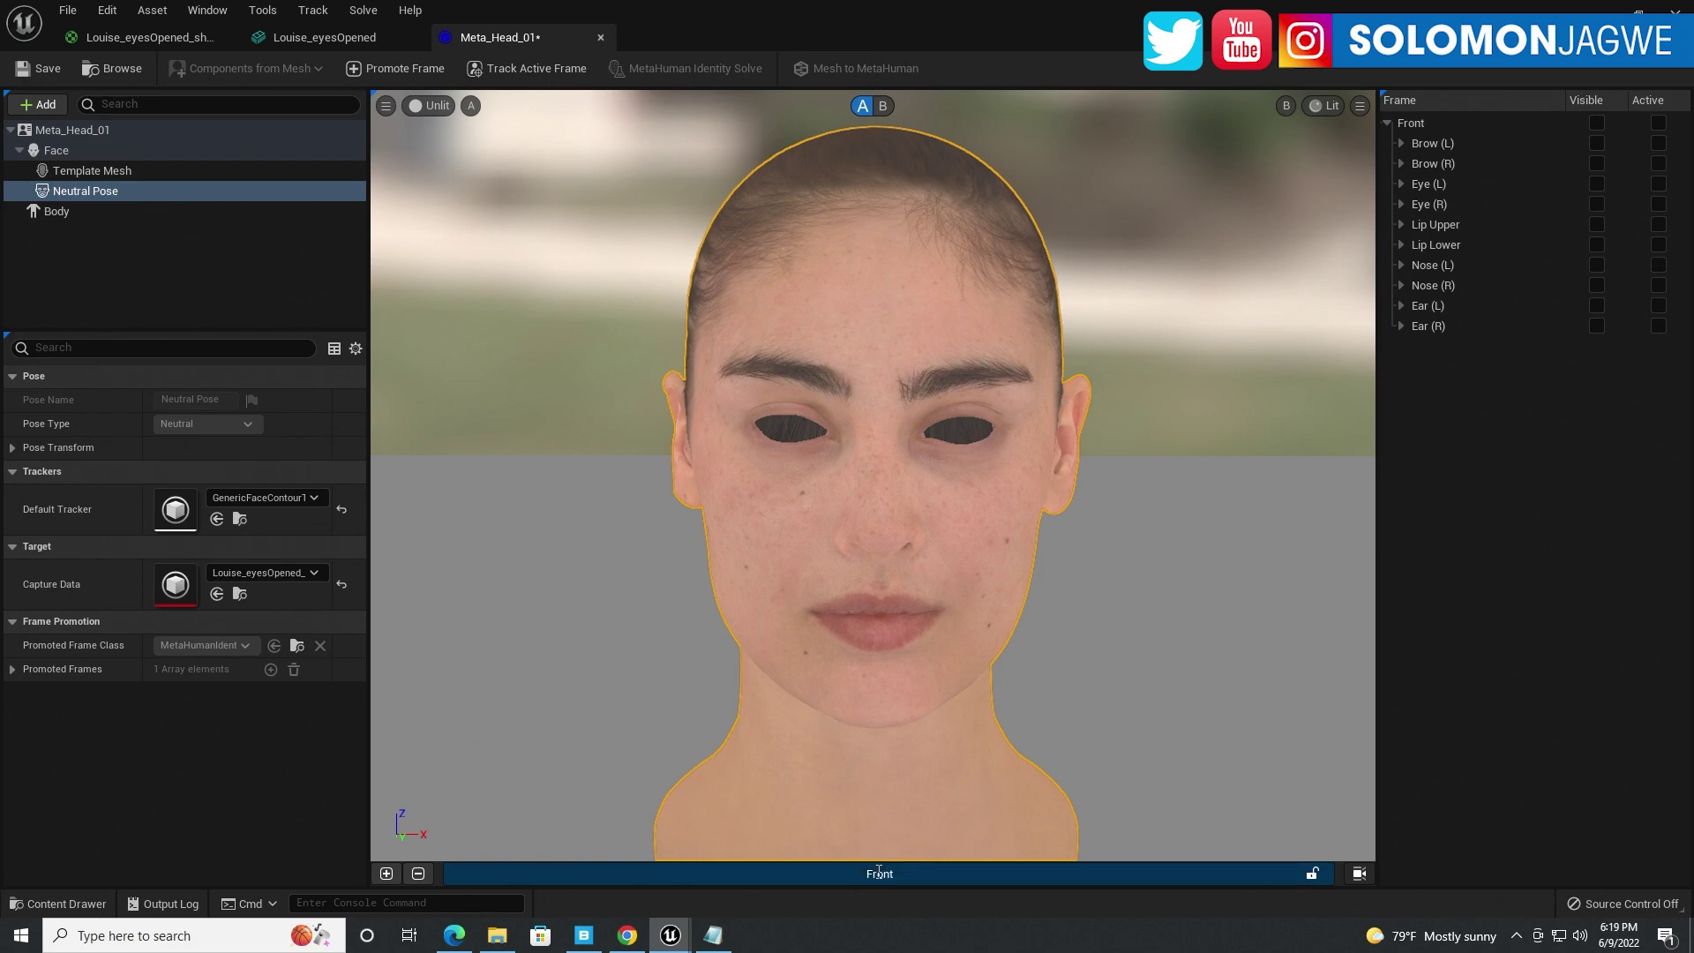
# Step: Turn on autotracking for the Front frame and run the MetaHuman Identity Solve
pyautogui.rightClick(879, 874)
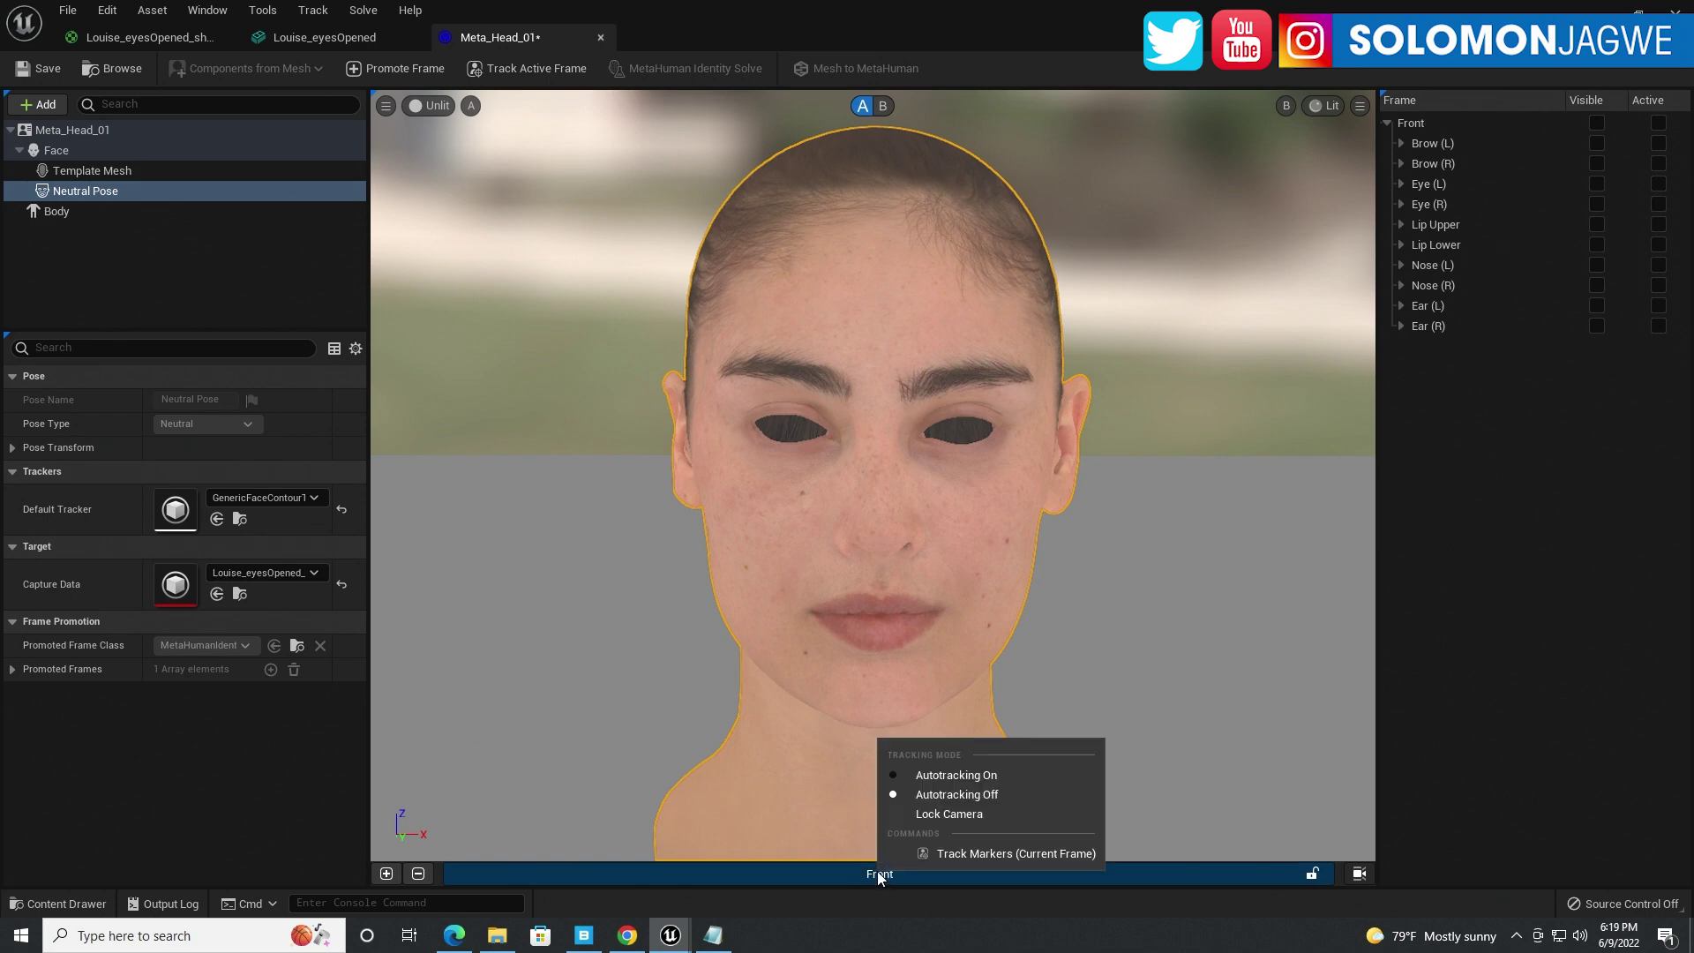
pyautogui.click(894, 778)
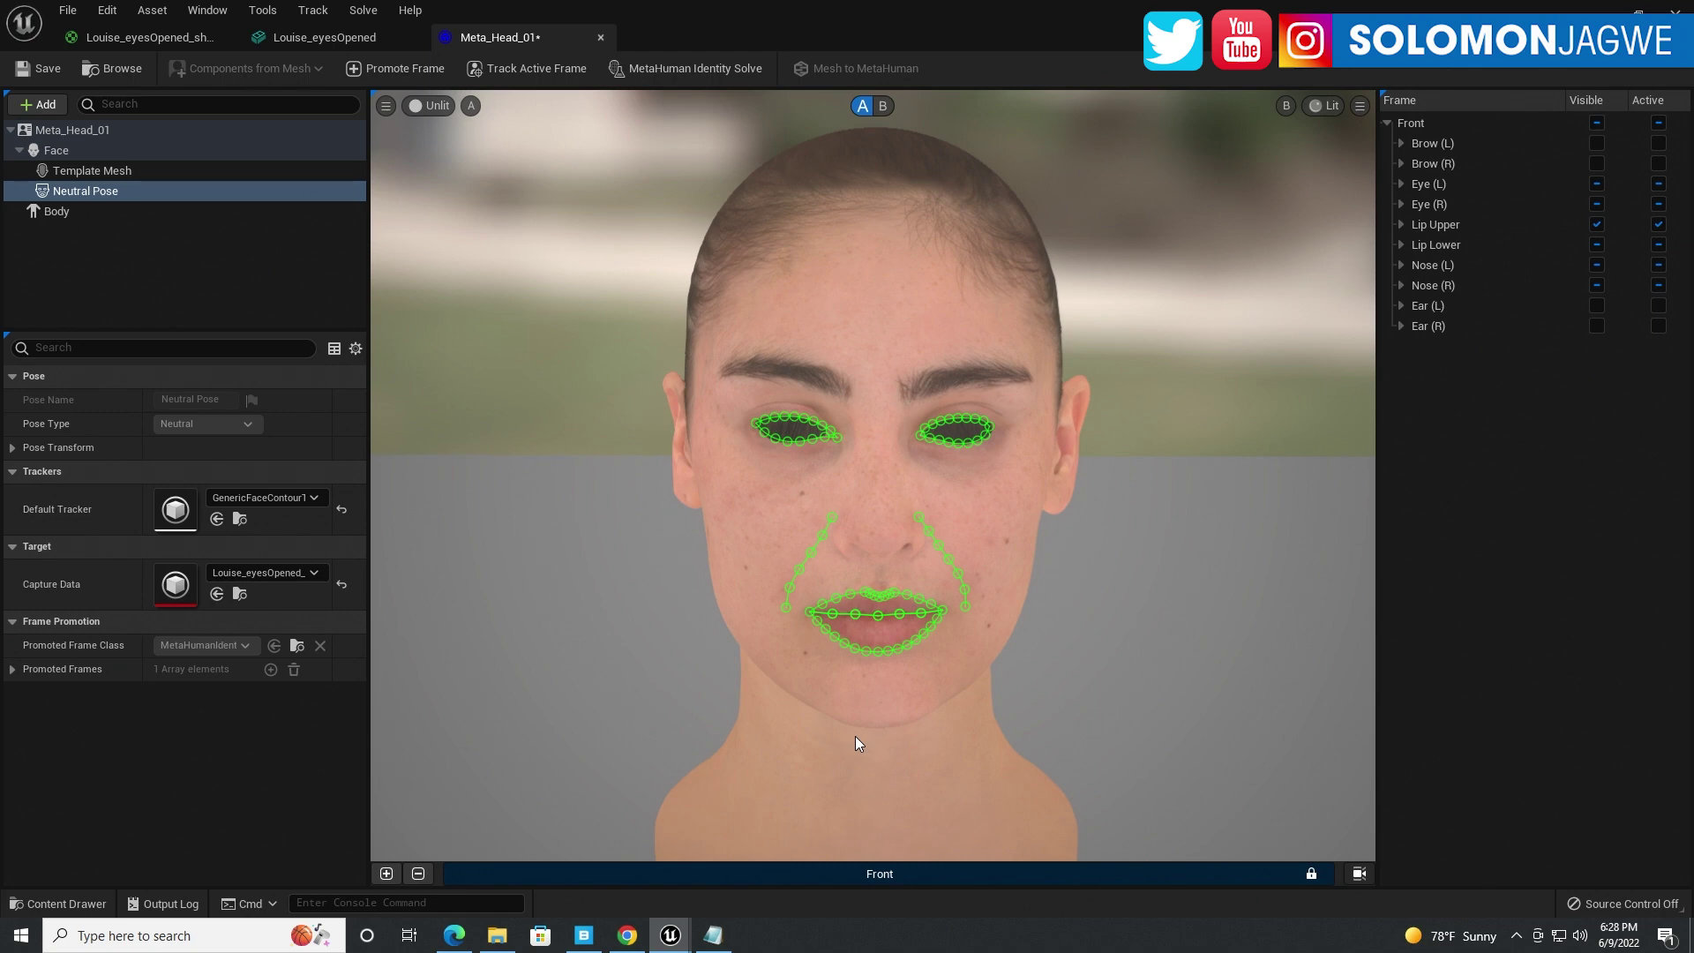
pyautogui.click(681, 69)
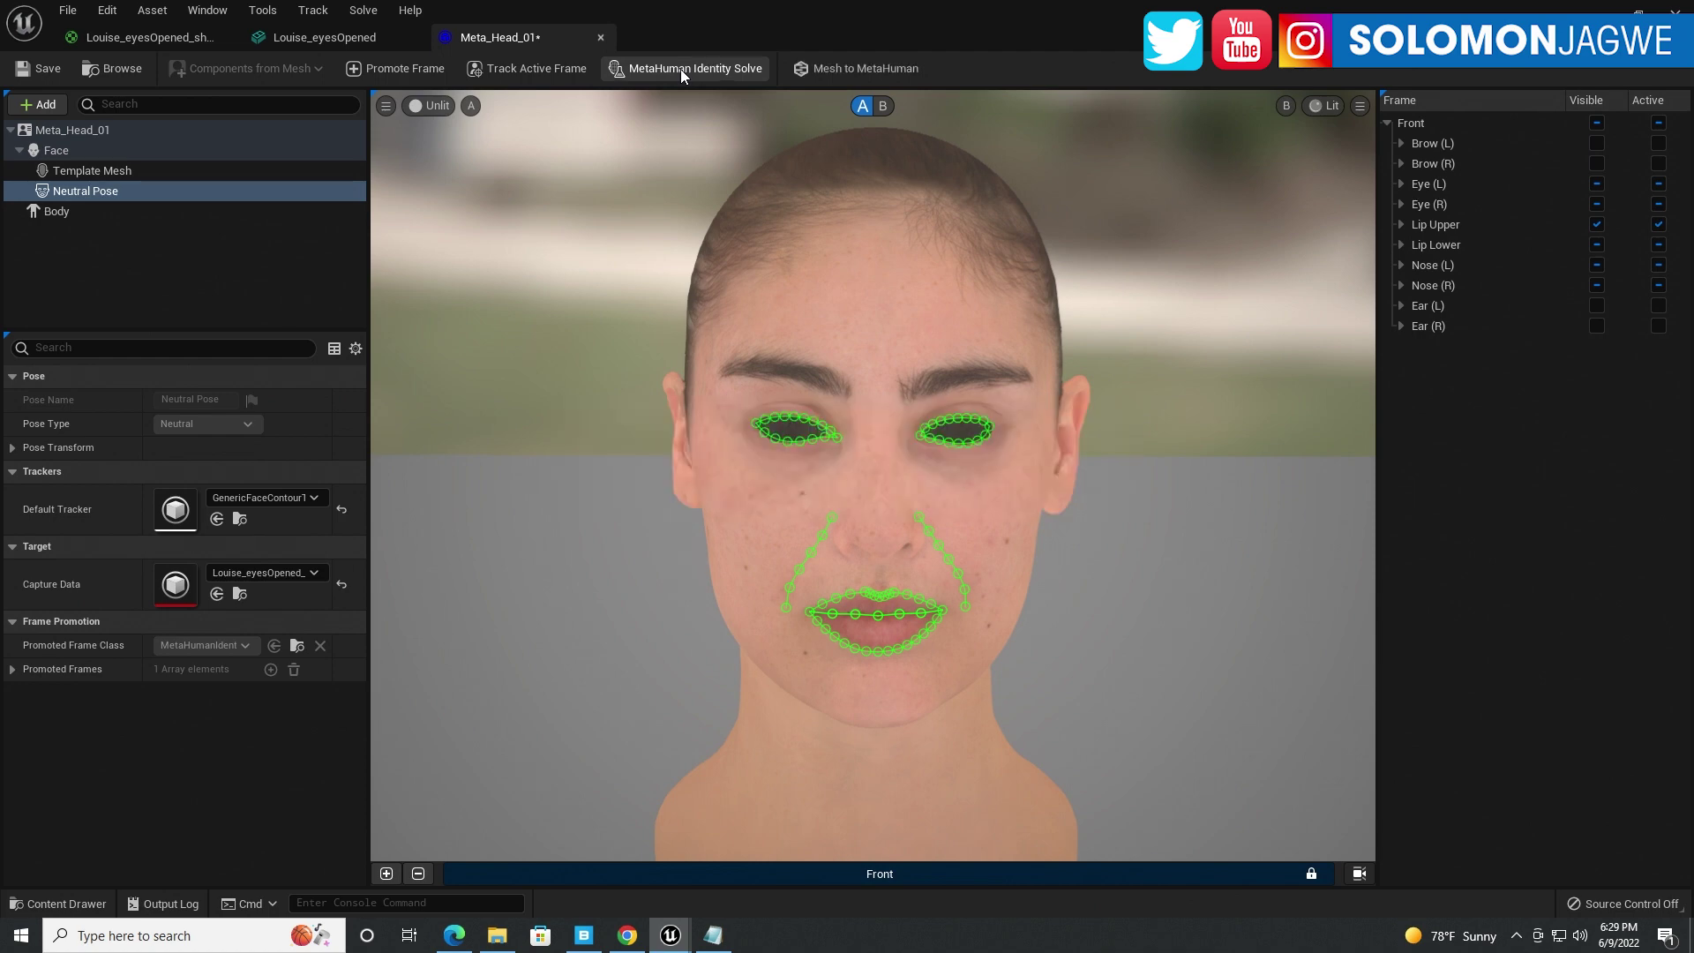
# Step: Unlock the camera from the Front frame and compare the scanned head in view A with the solved template mesh in view B
pyautogui.click(1359, 873)
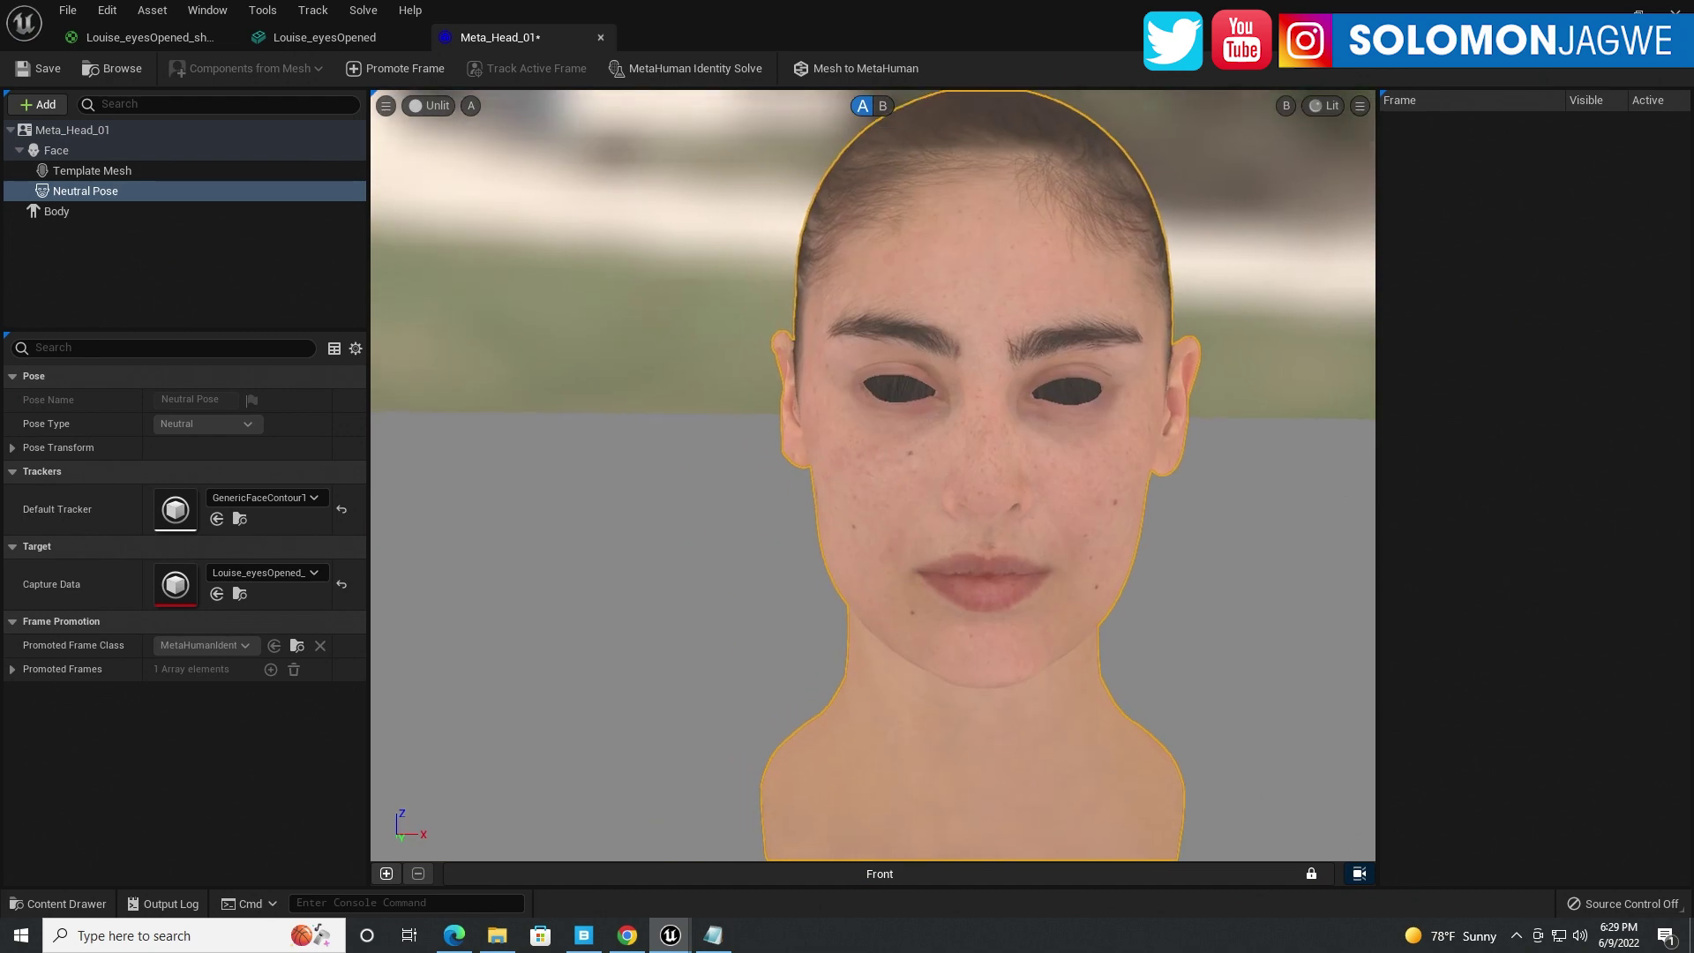
pyautogui.click(883, 106)
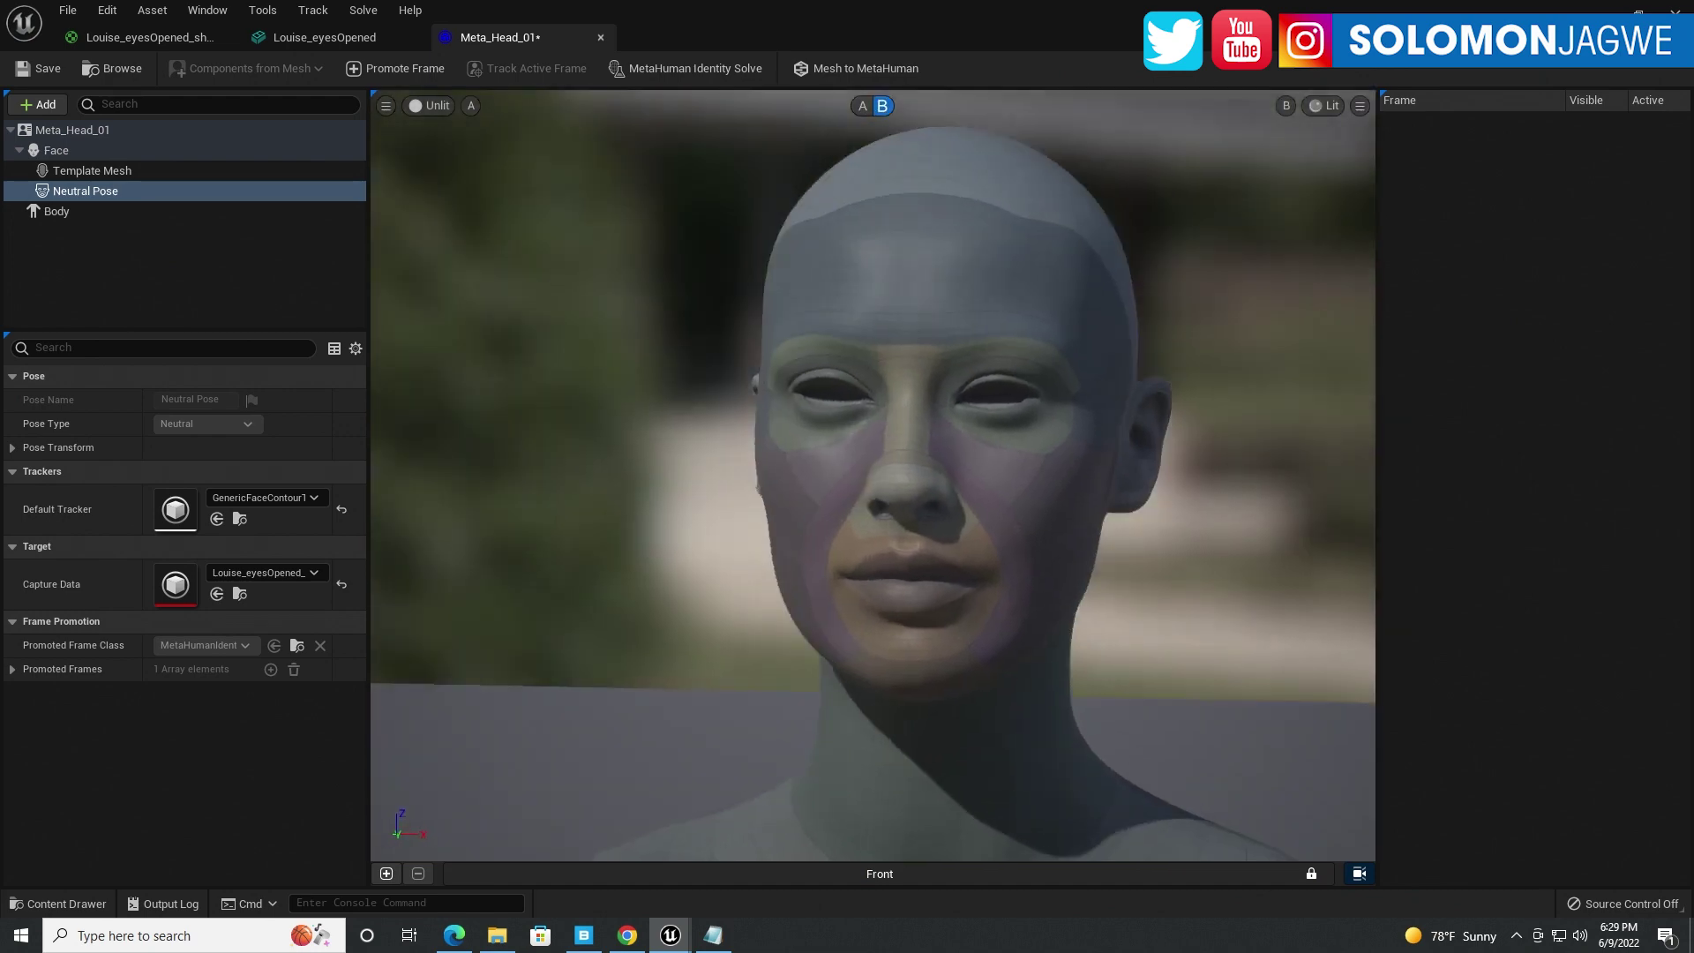
pyautogui.click(863, 106)
pyautogui.click(882, 106)
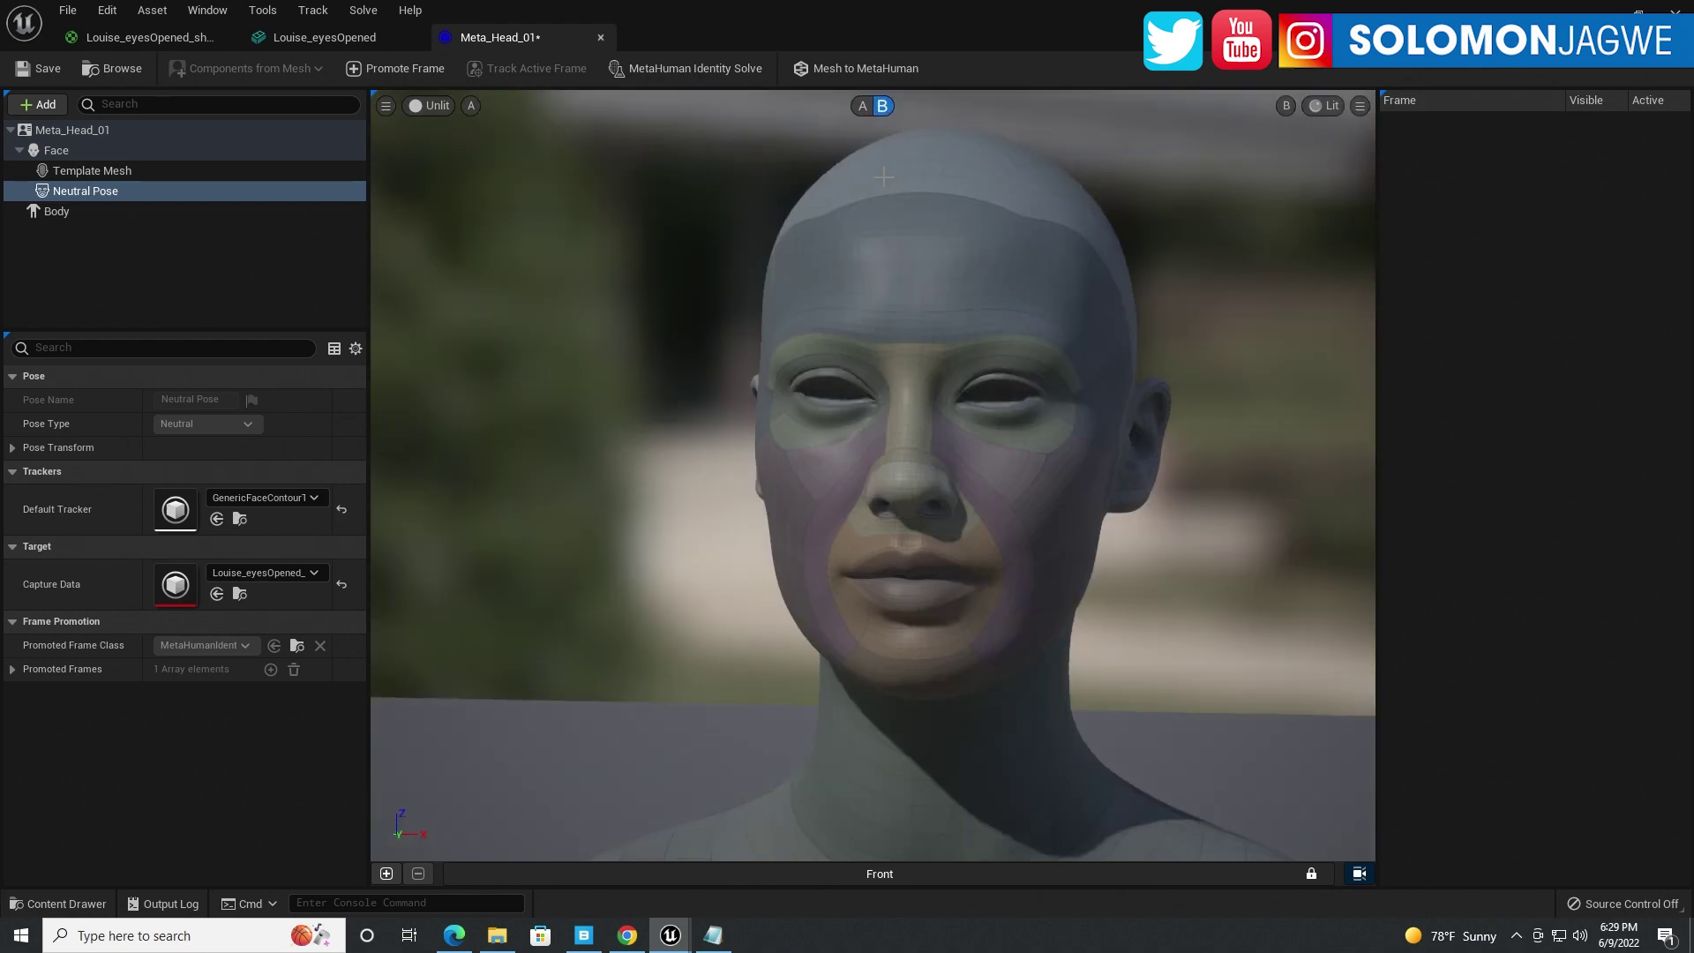
# Step: Overlay the scanned head on the solved template mesh in view B to compare them, and restore the original display
pyautogui.click(1360, 105)
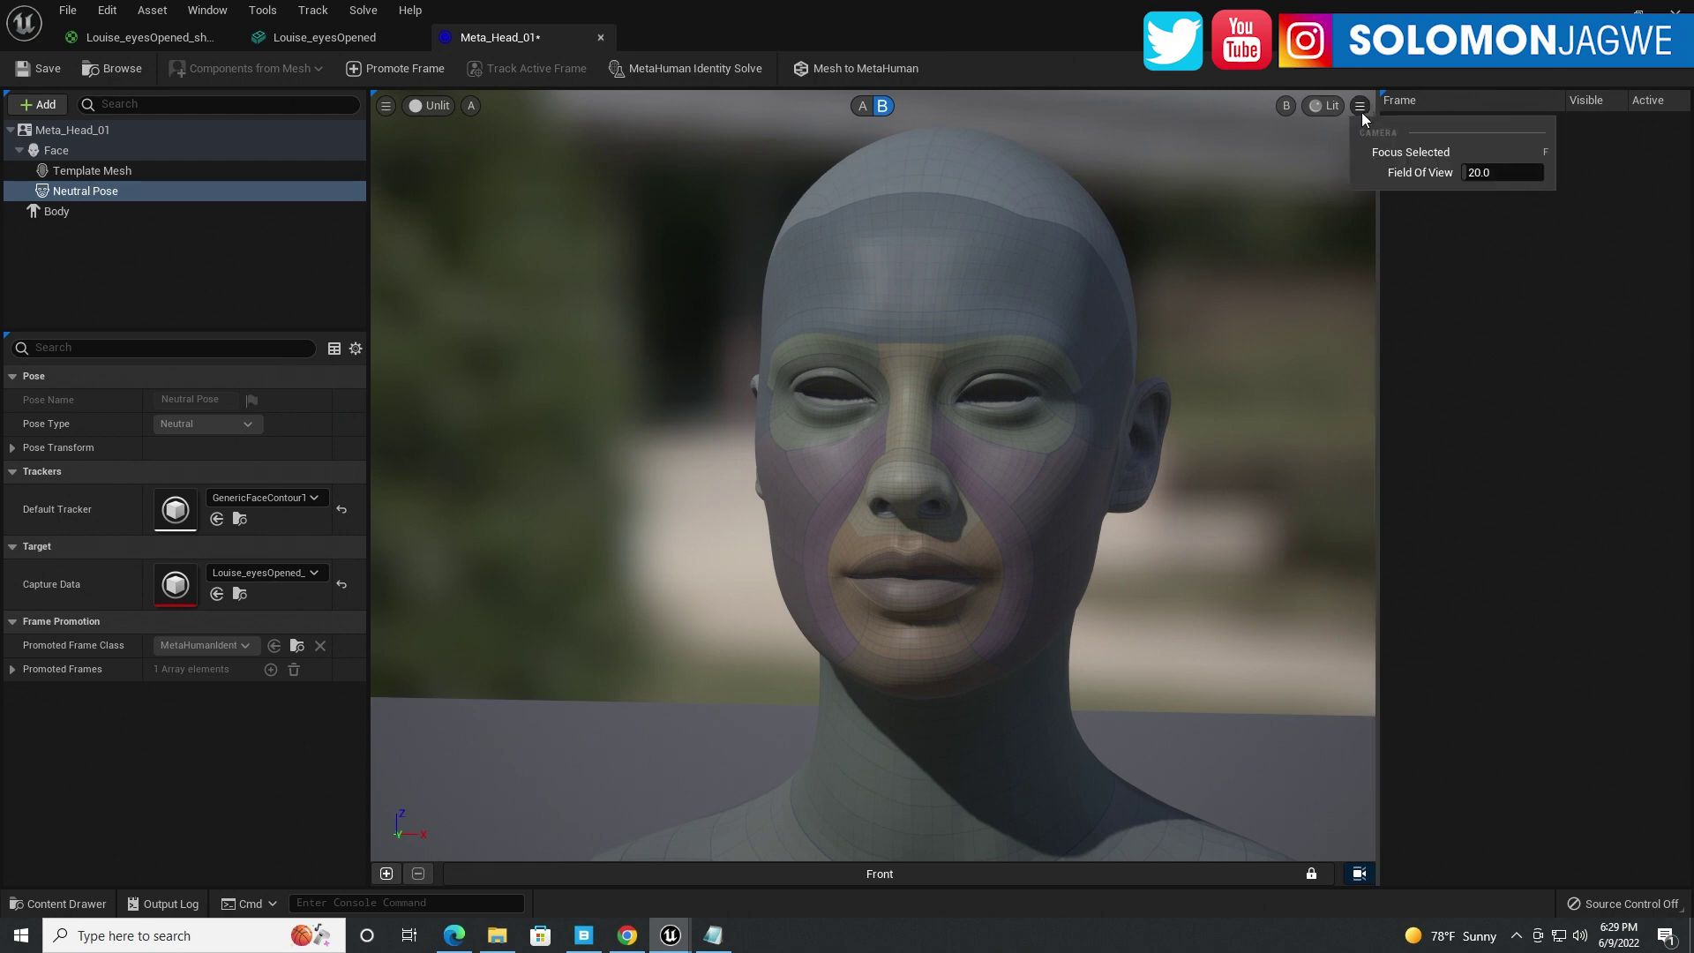
pyautogui.click(470, 106)
pyautogui.click(507, 174)
pyautogui.click(1286, 105)
pyautogui.click(1331, 160)
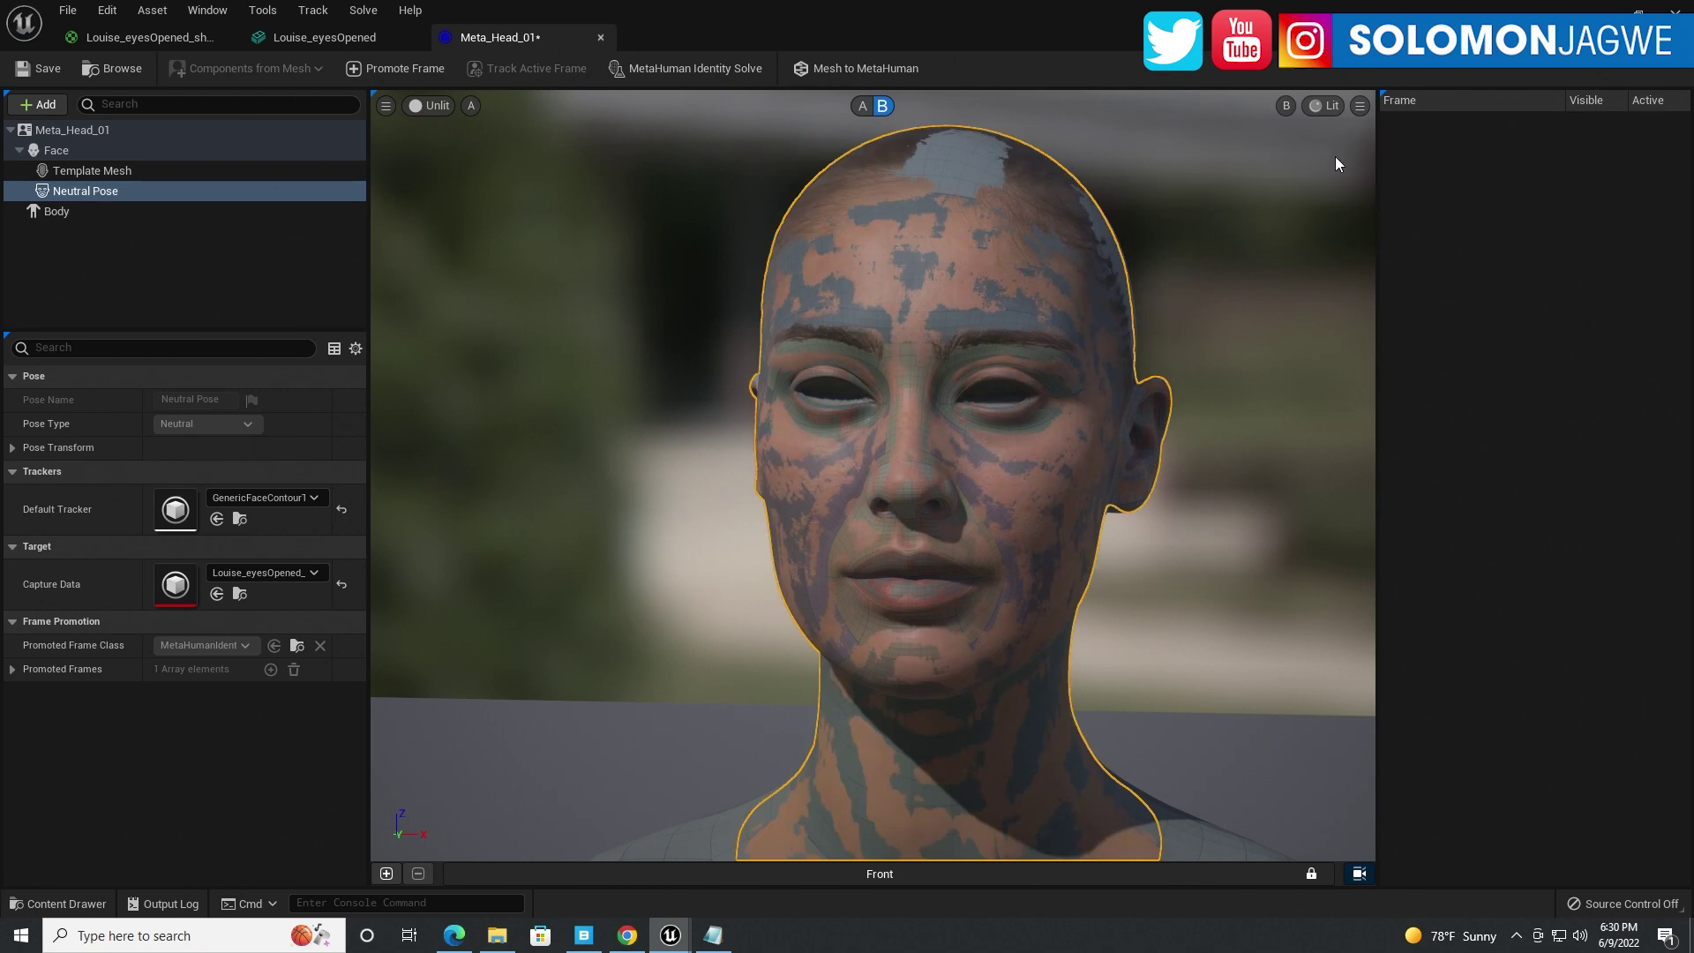
pyautogui.click(1285, 105)
pyautogui.click(1331, 161)
pyautogui.click(470, 106)
pyautogui.click(495, 155)
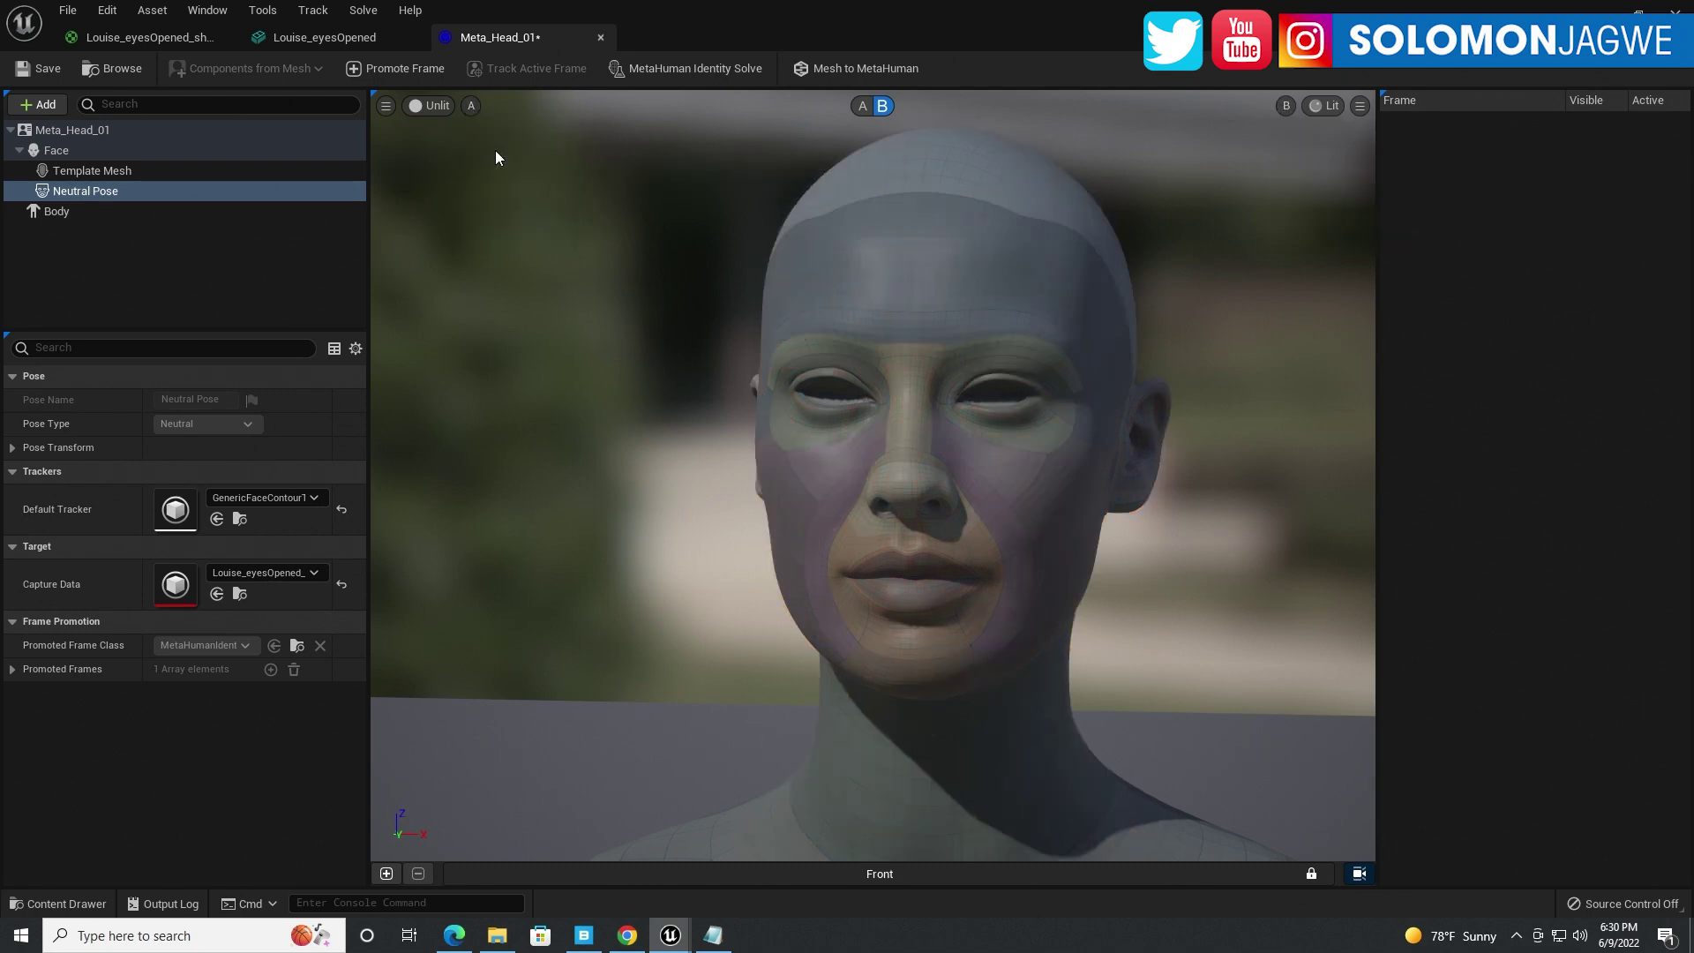
# Step: Try to run Mesh to MetaHuman on the identity without a body preset, and look through the Template Mesh settings
pyautogui.click(840, 69)
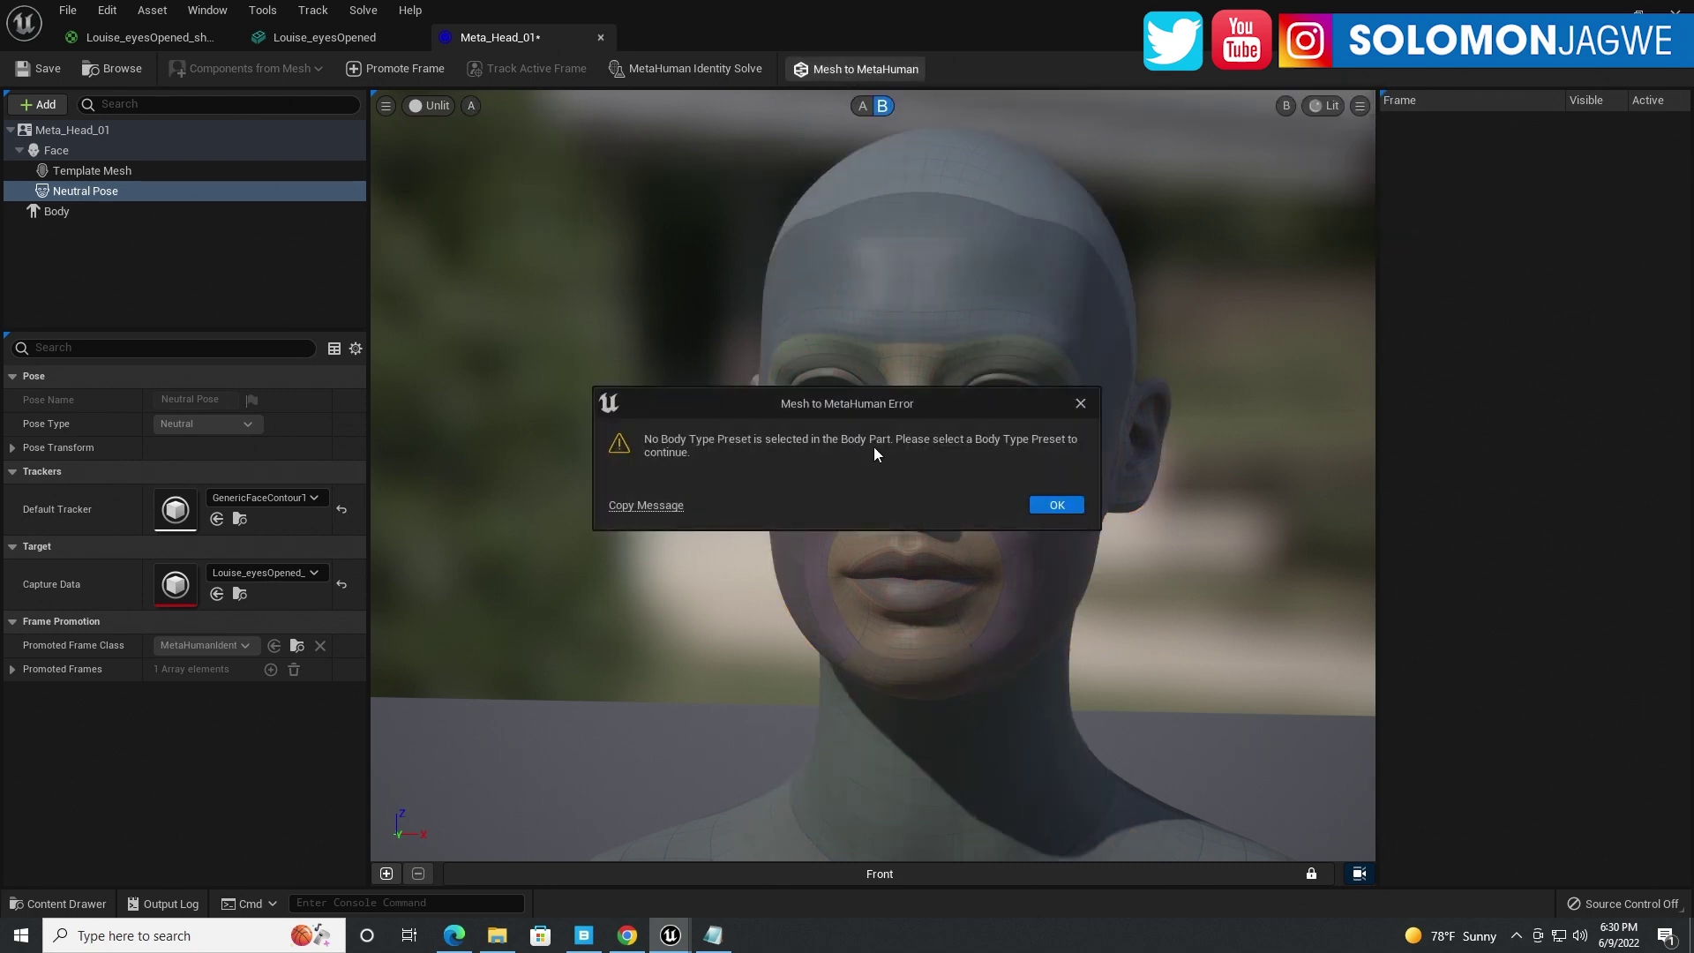
pyautogui.click(1056, 506)
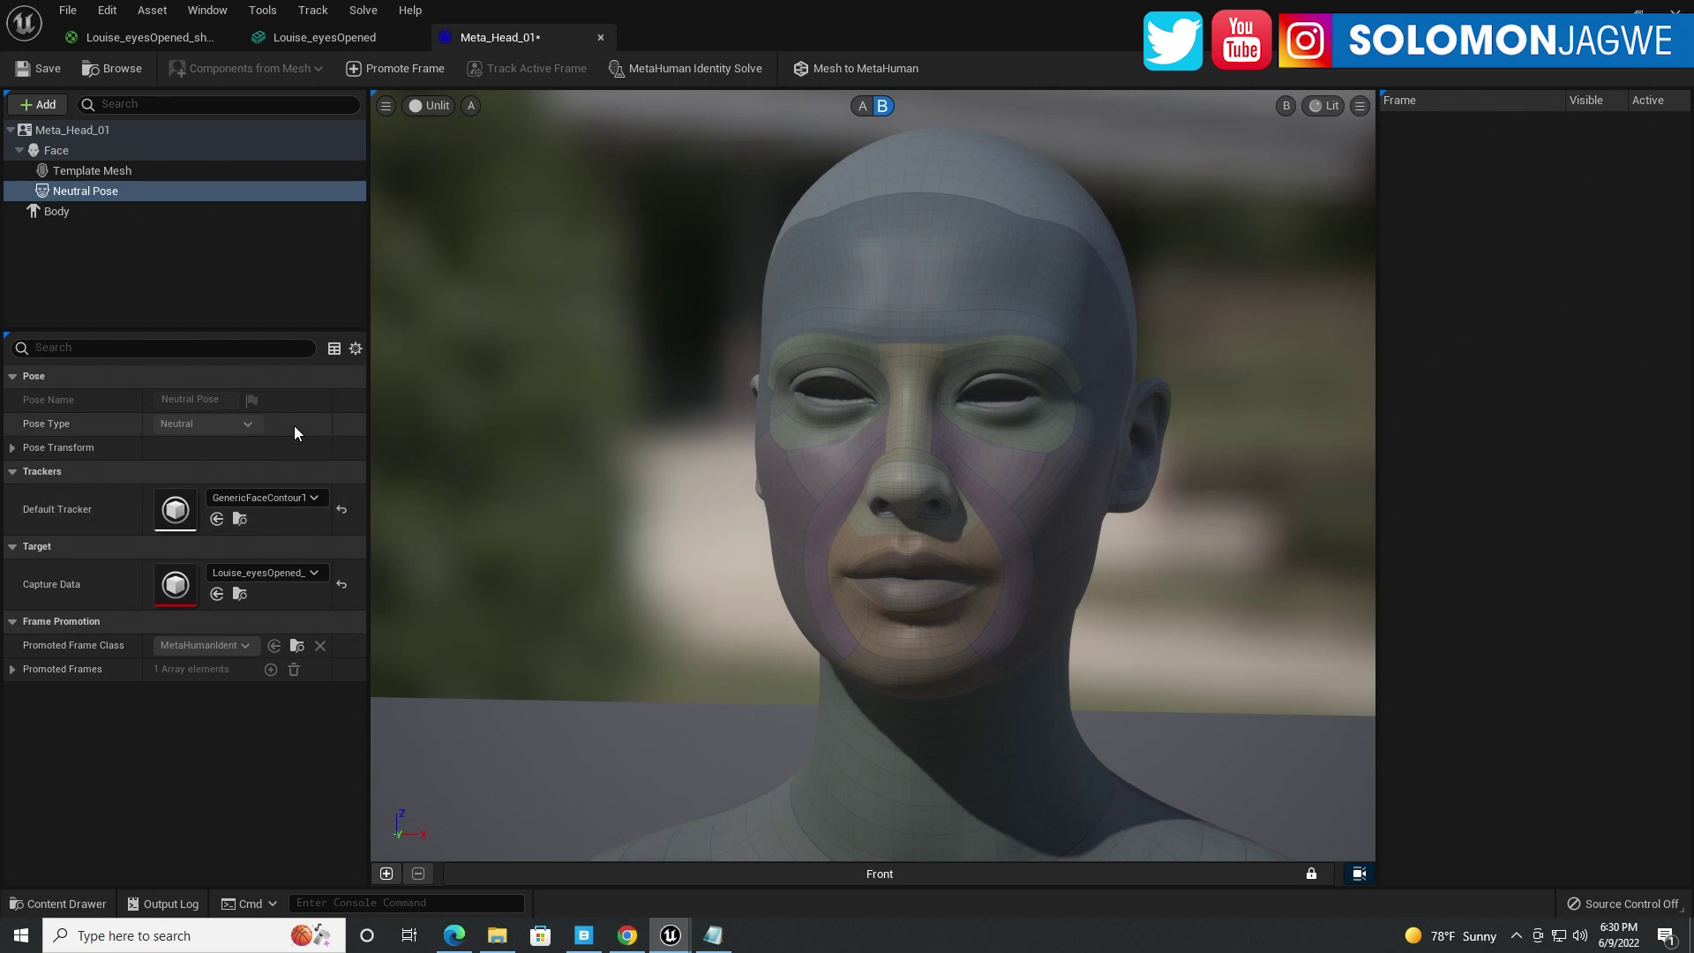
pyautogui.click(99, 173)
pyautogui.scroll(-5, 358, 500)
pyautogui.scroll(3, 347, 528)
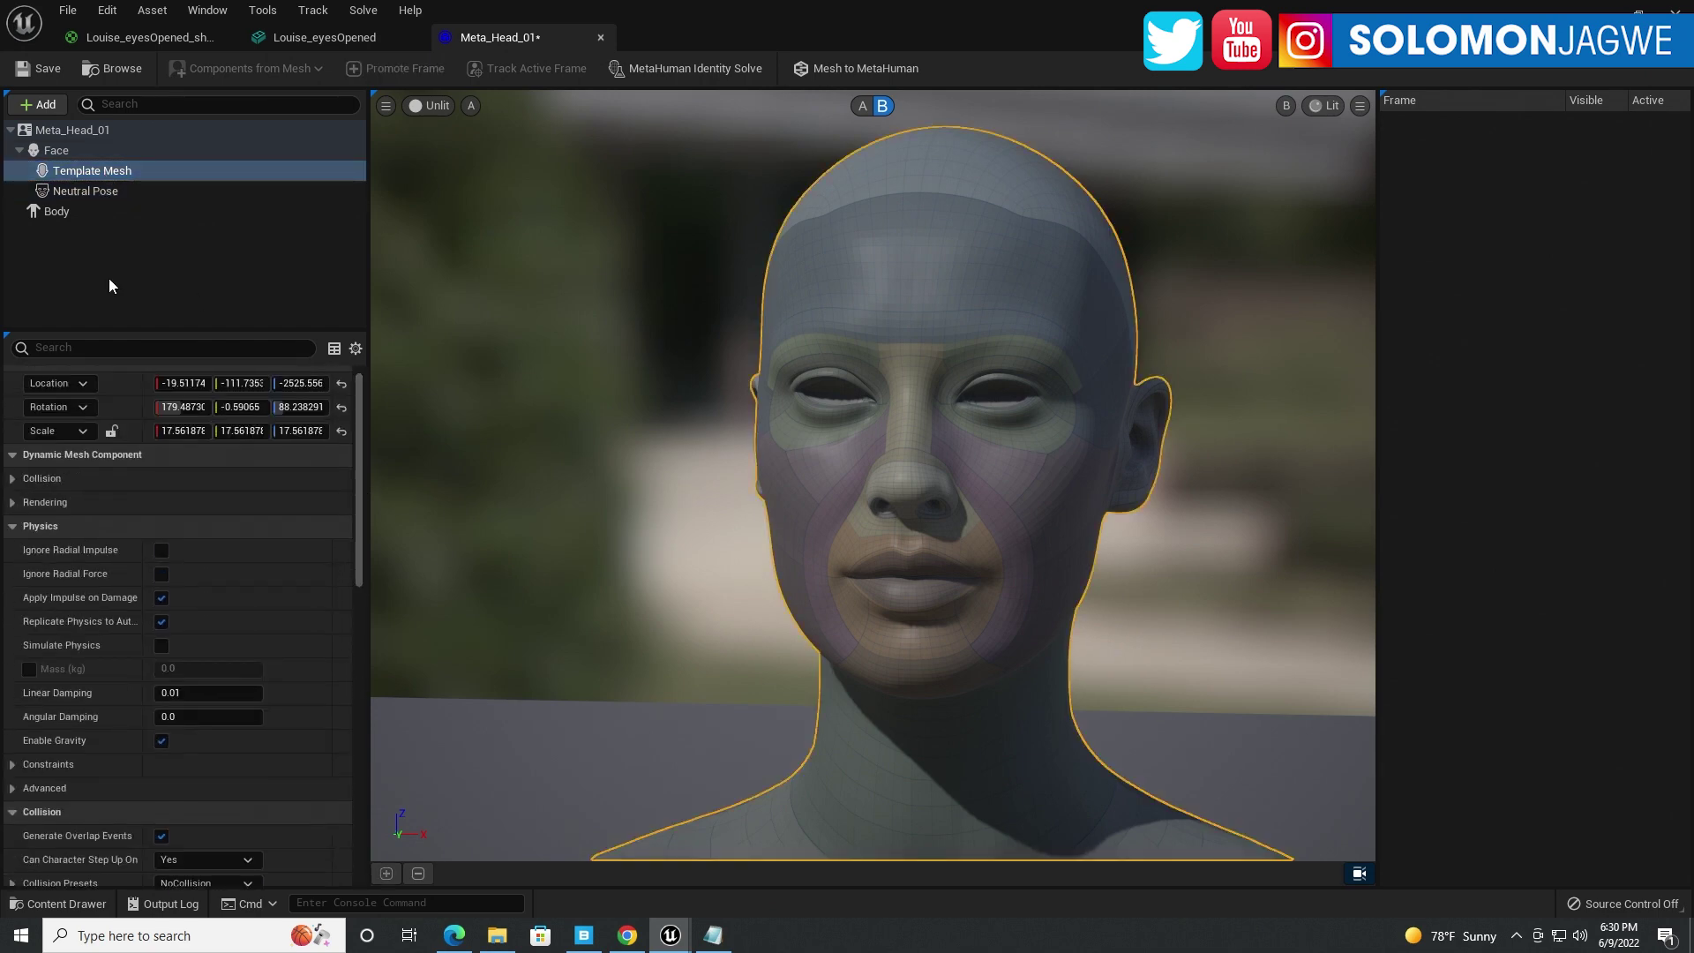
# Step: For the identity's Body part, choose the medium-build female body type preset
pyautogui.click(62, 212)
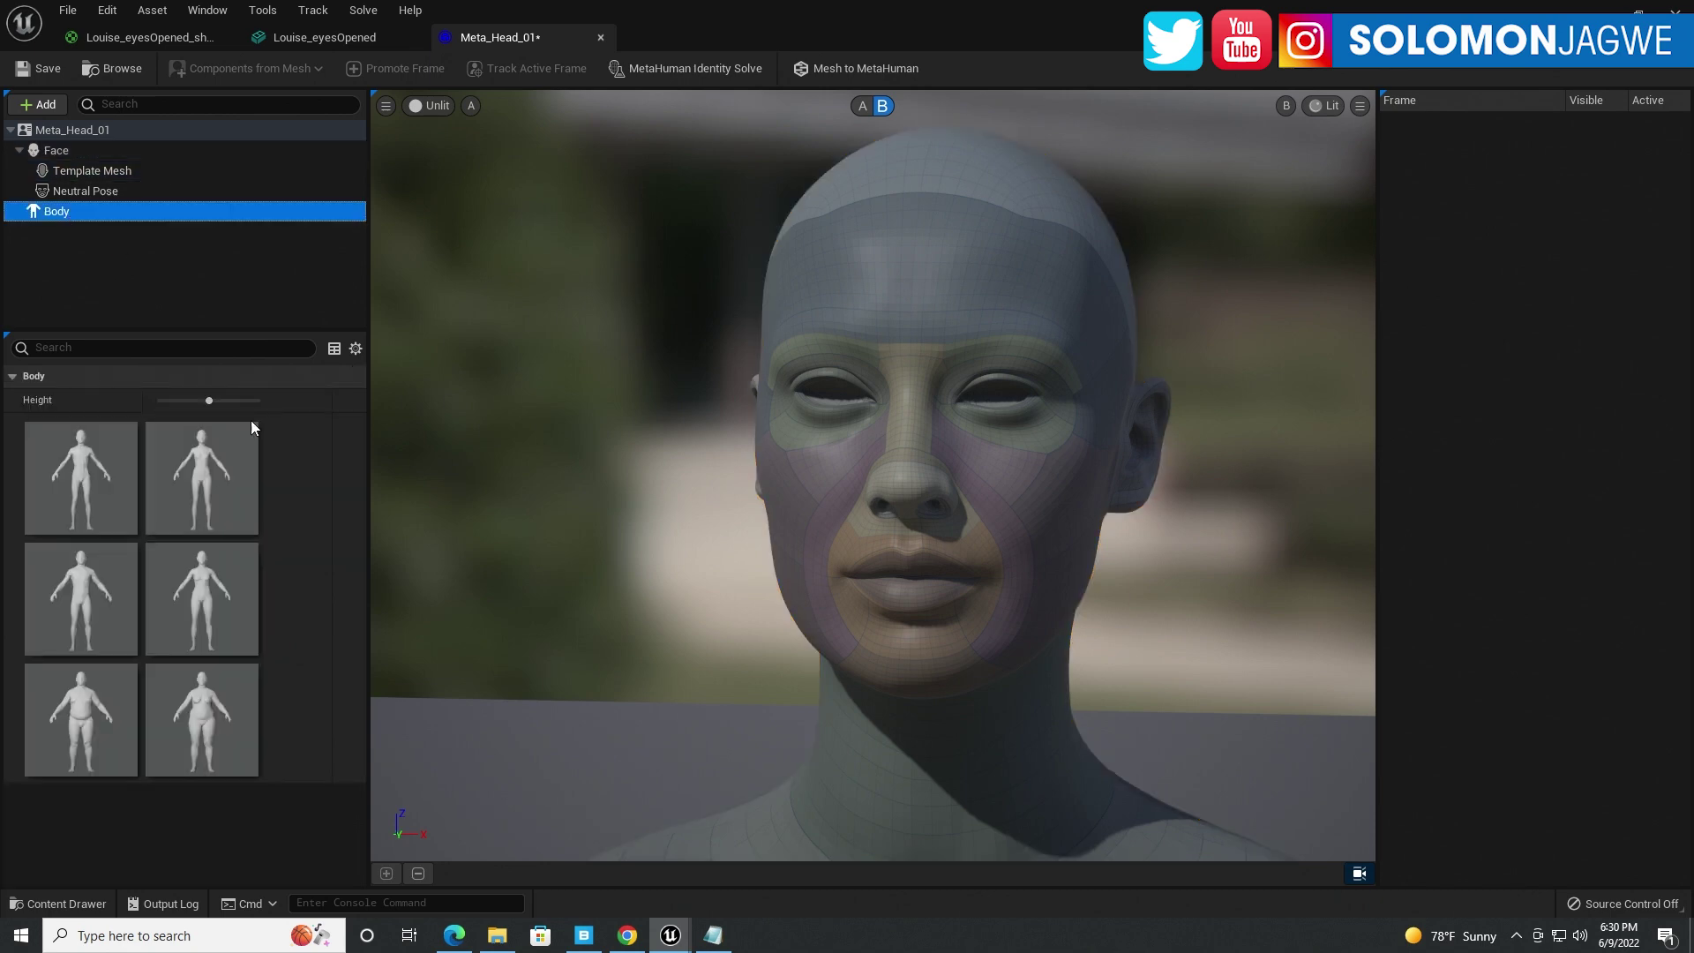
pyautogui.click(79, 499)
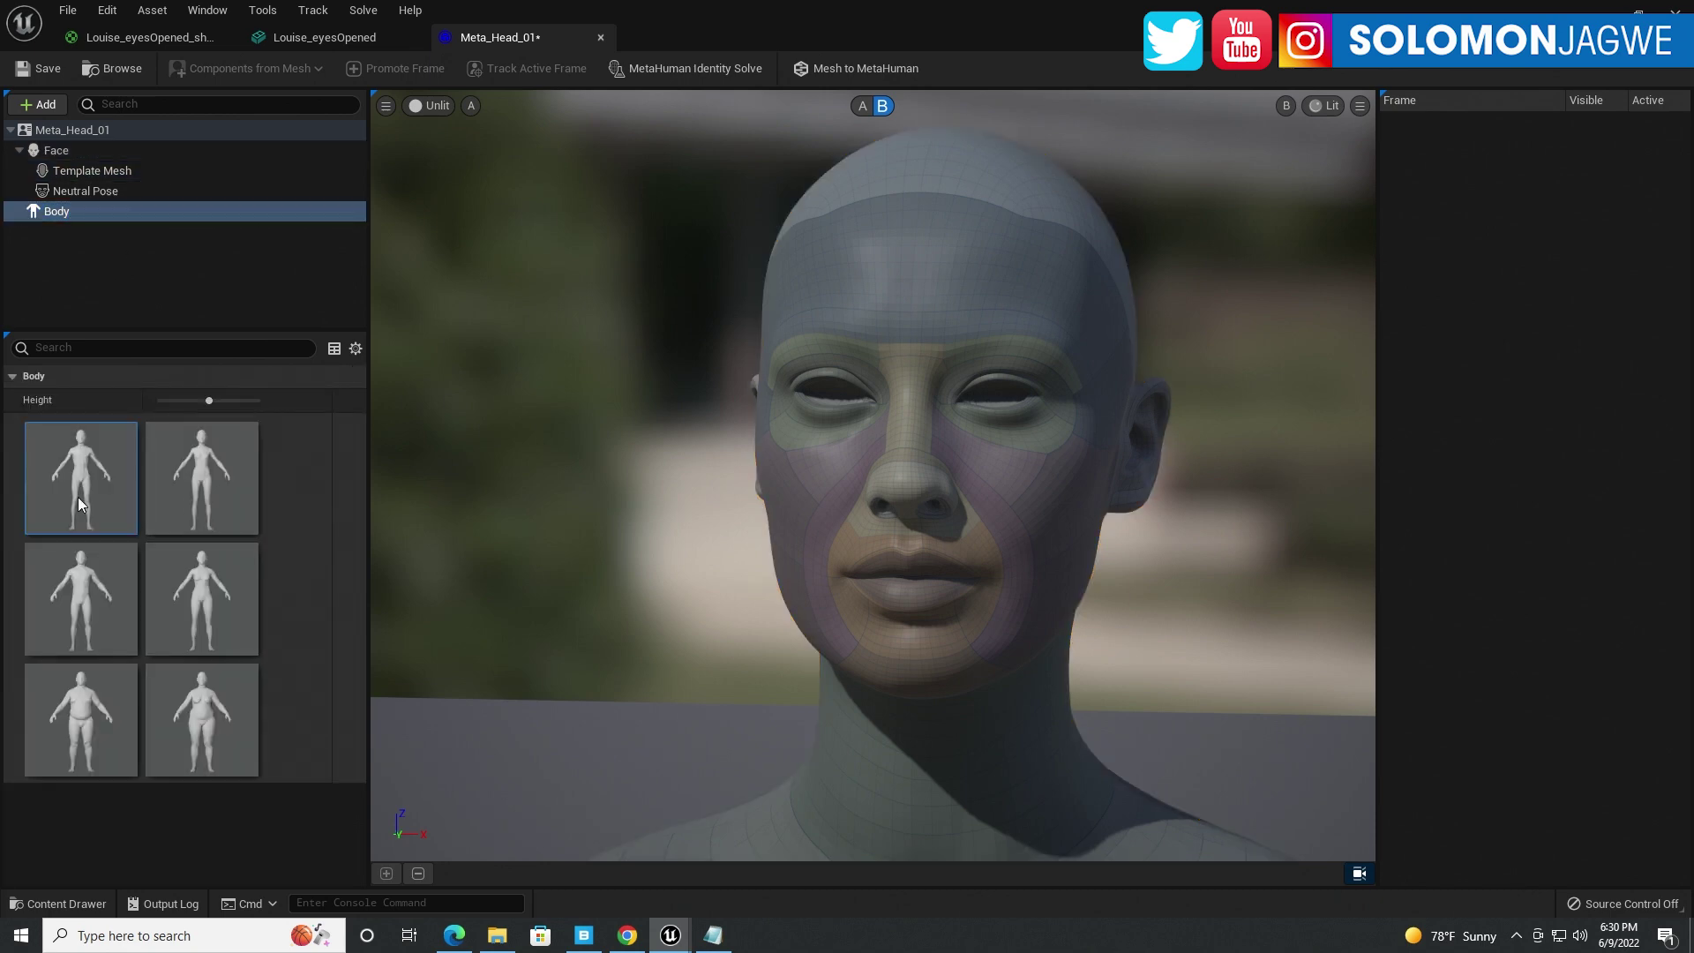
pyautogui.click(202, 628)
pyautogui.click(203, 496)
# Step: Run Mesh to MetaHuman on the identity, run it a second time, and dismiss the completion message
pyautogui.click(856, 68)
pyautogui.click(975, 501)
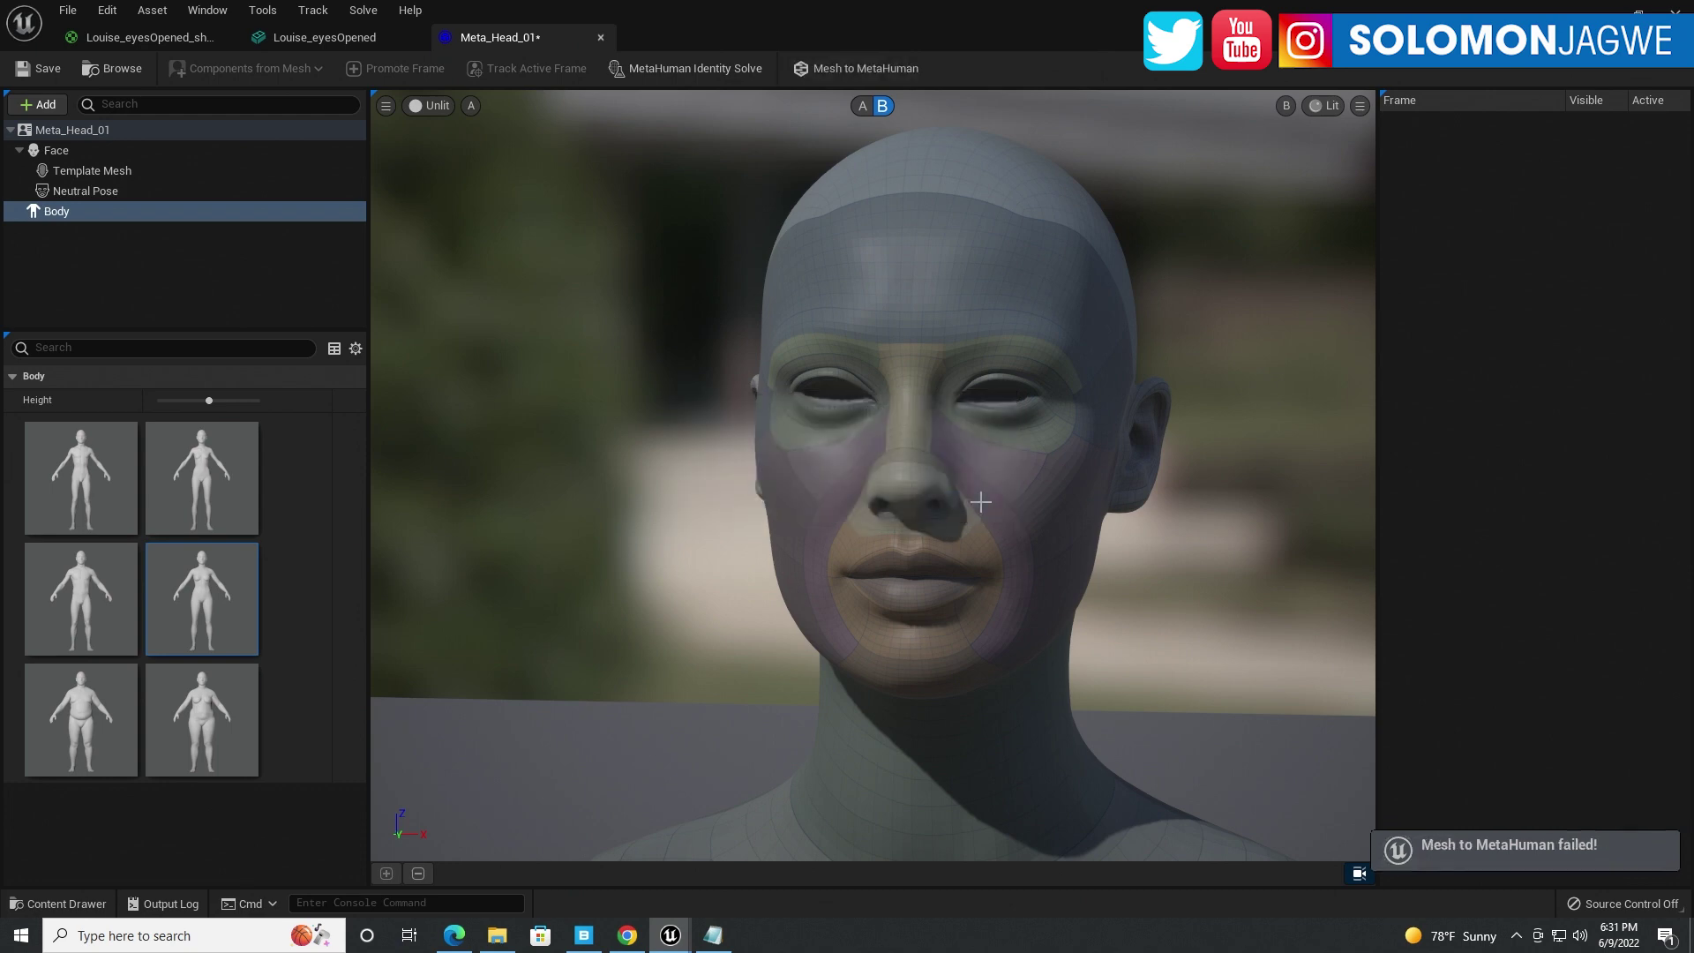
pyautogui.click(877, 71)
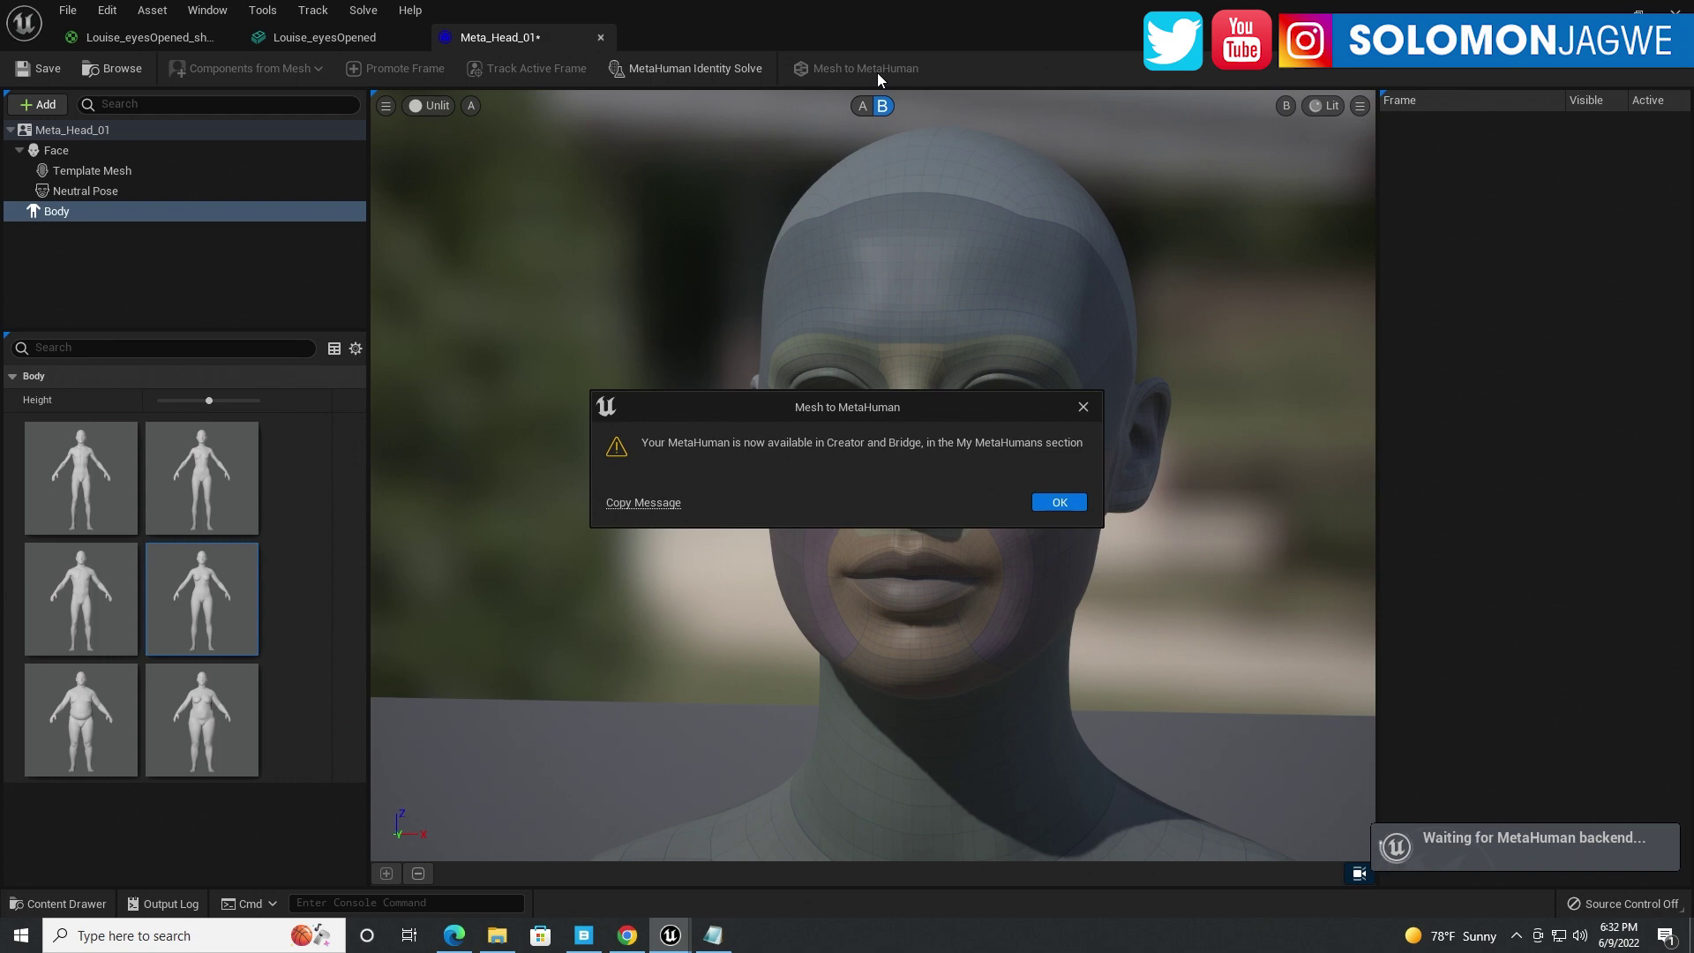
pyautogui.click(1059, 502)
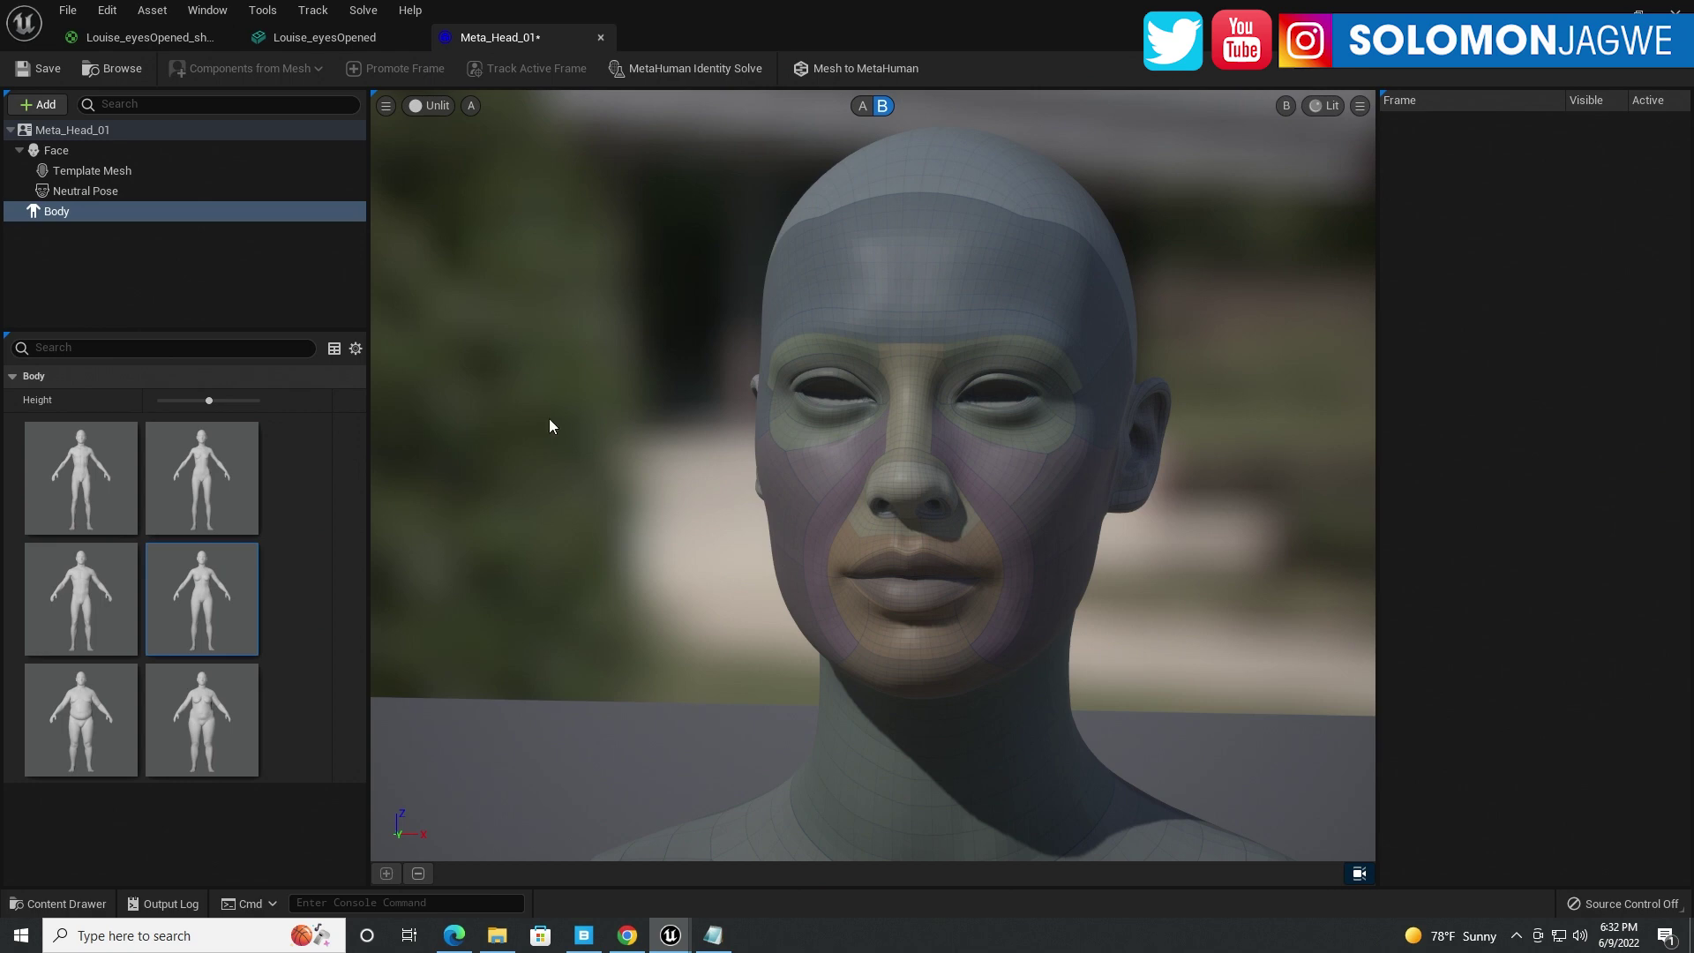
# Step: Save the Meta_Head_01 asset and all other changes, naming the level Scan_Louise_00 in the Levels folder
pyautogui.click(54, 71)
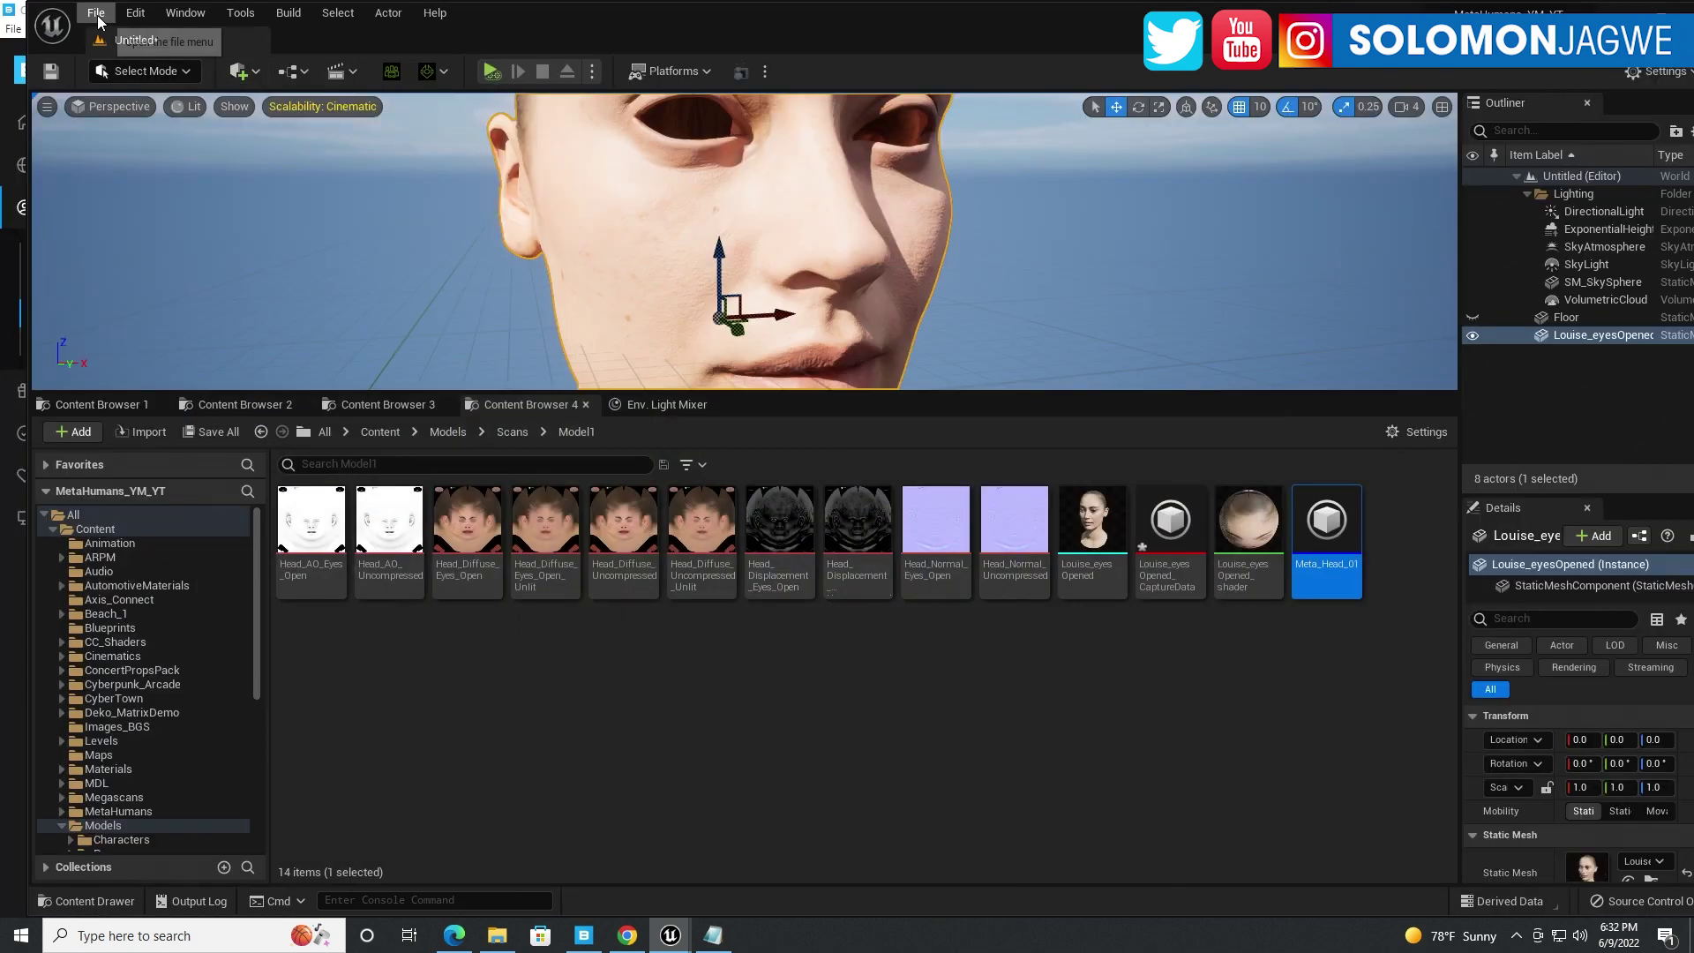
pyautogui.click(96, 14)
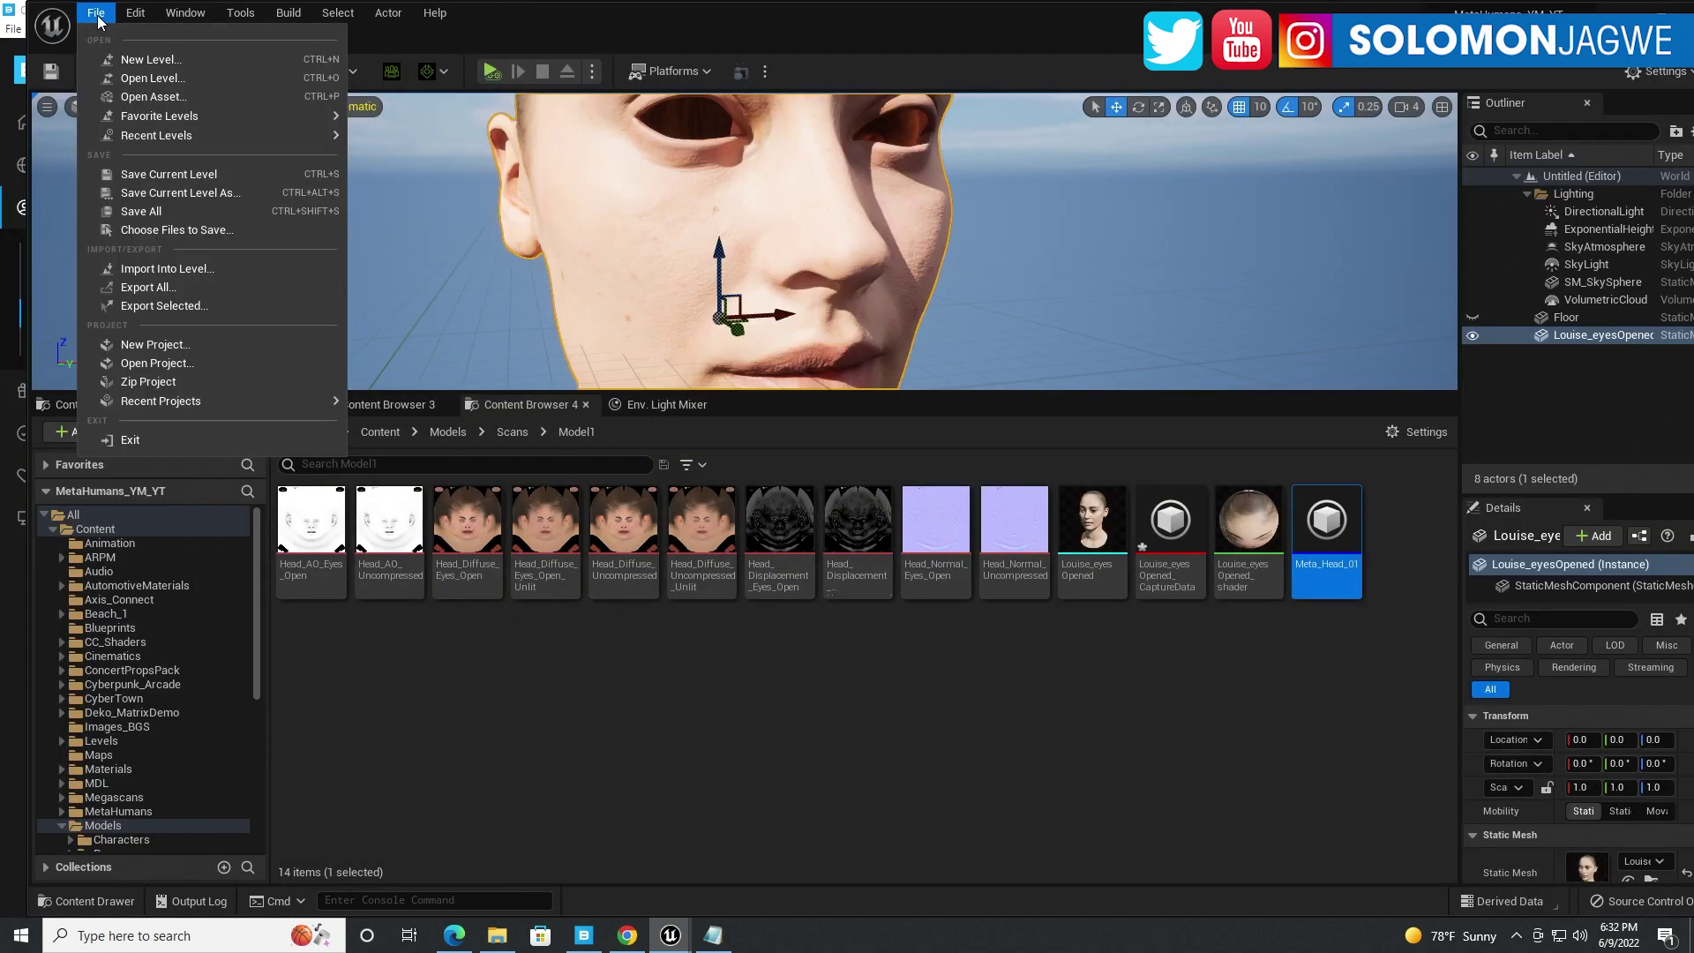
pyautogui.click(142, 211)
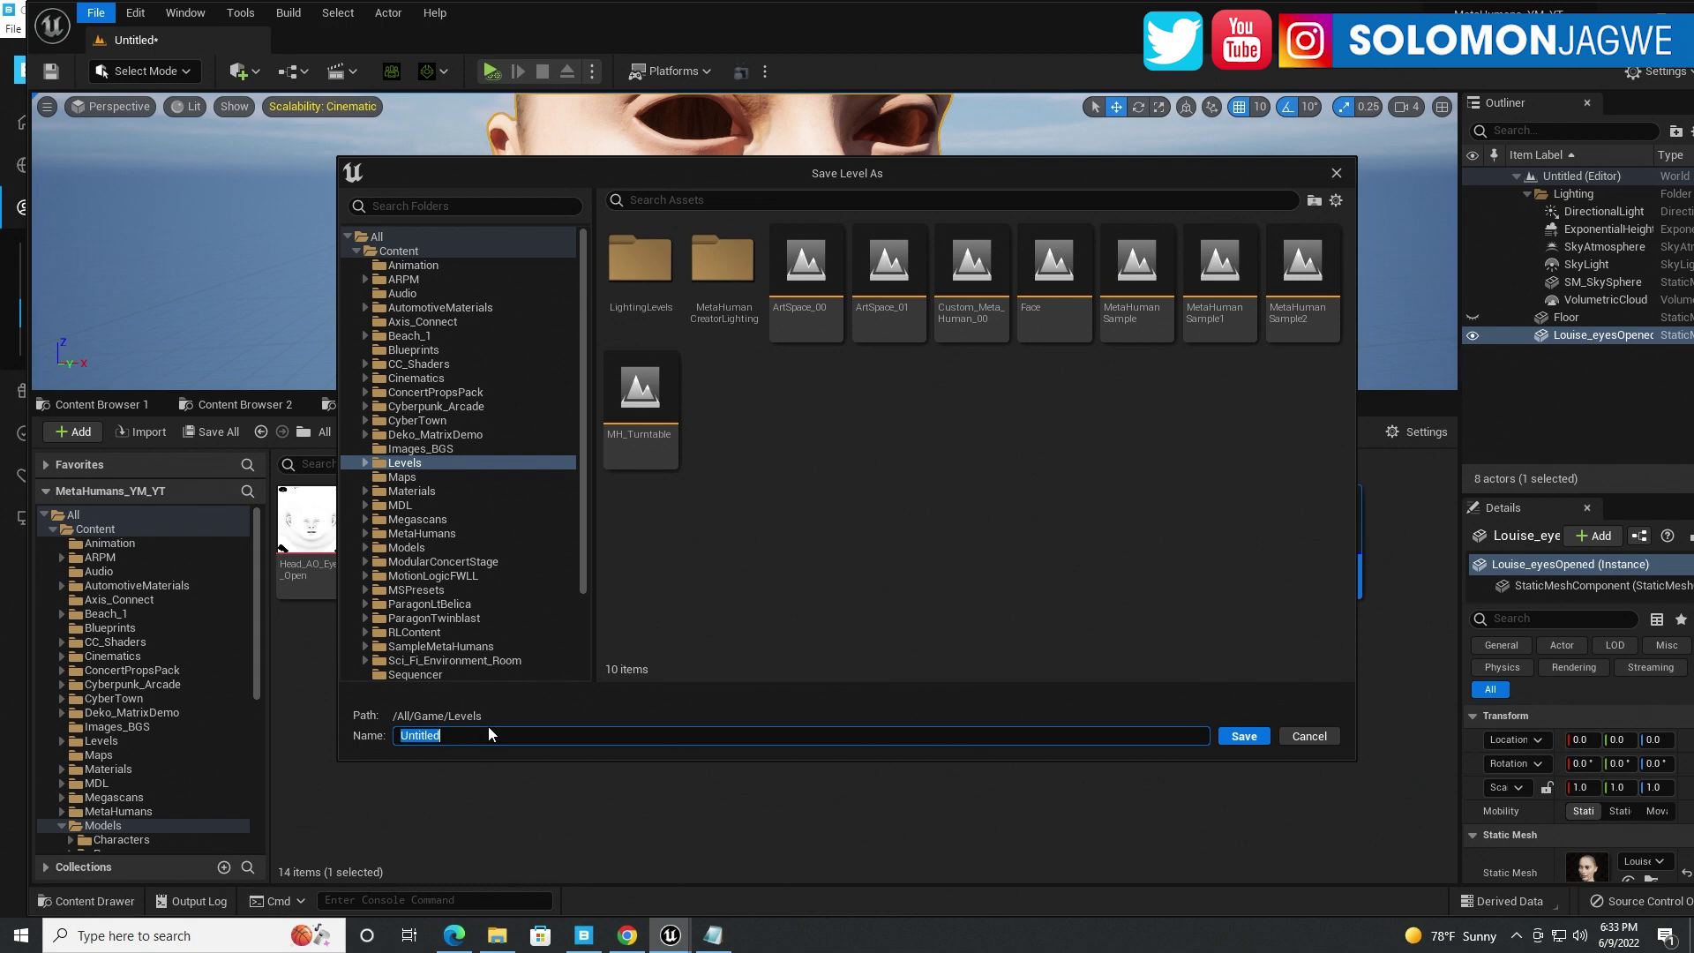
pyautogui.write('Scan_Louise_00')
pyautogui.press('Return')
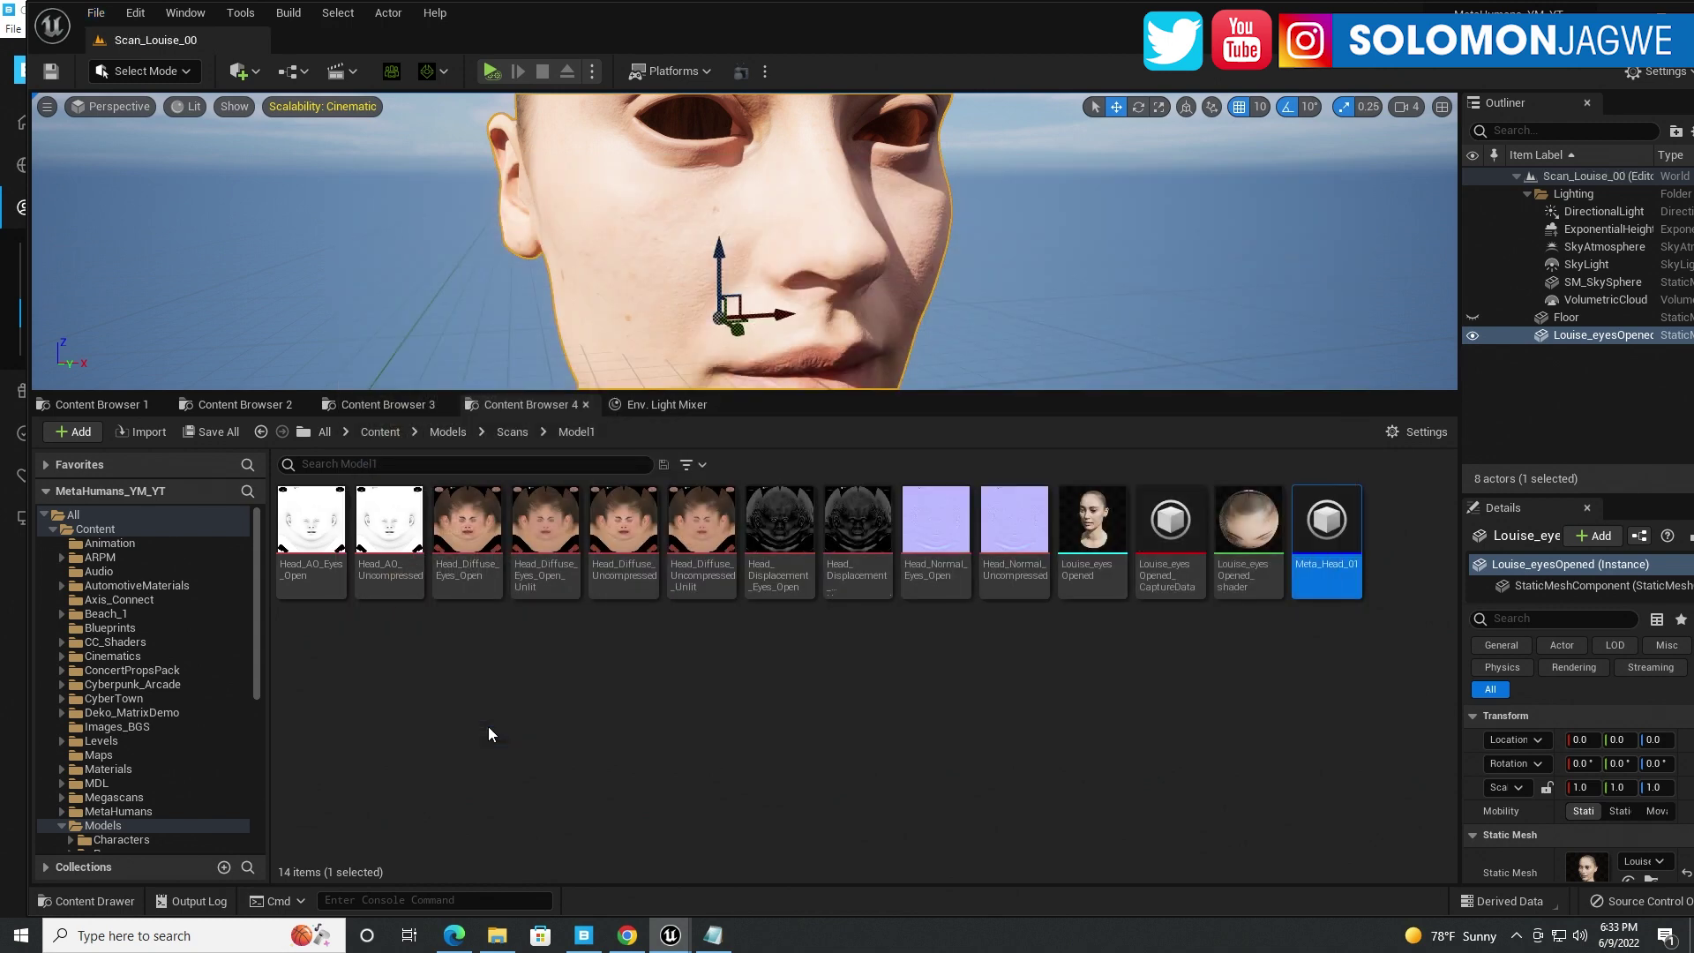
# Step: Create a new level with sky lighting and a floor, and open Quixel Bridge
pyautogui.click(863, 344)
pyautogui.click(956, 634)
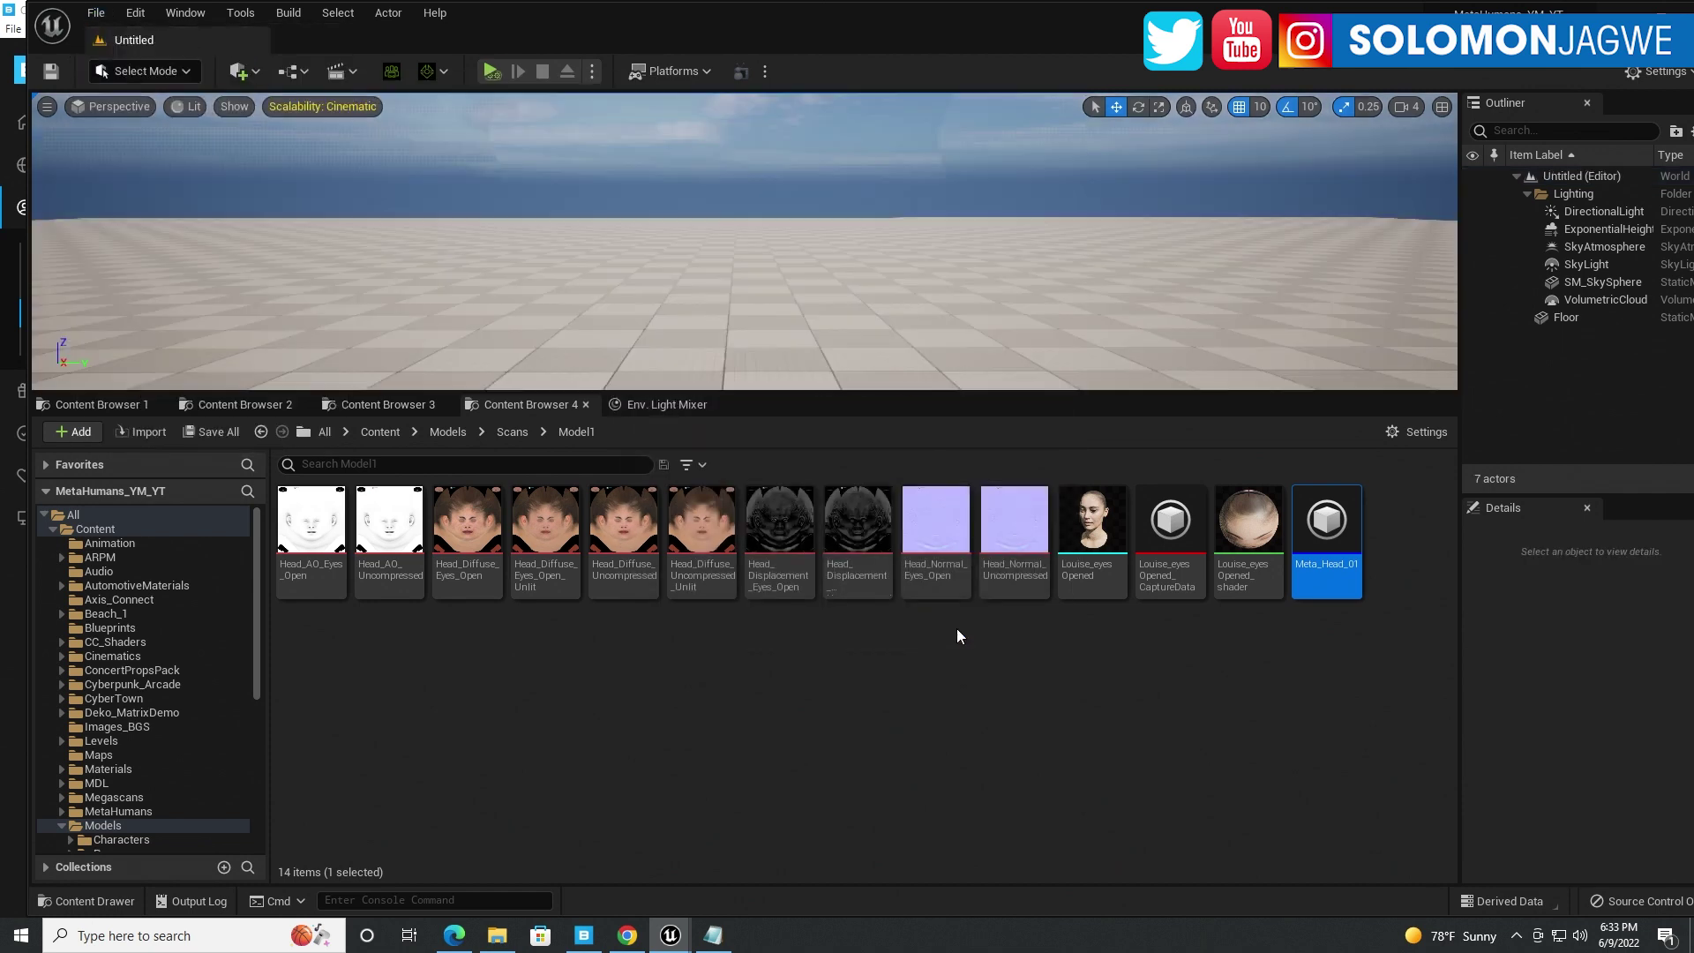
pyautogui.click(256, 71)
pyautogui.click(313, 149)
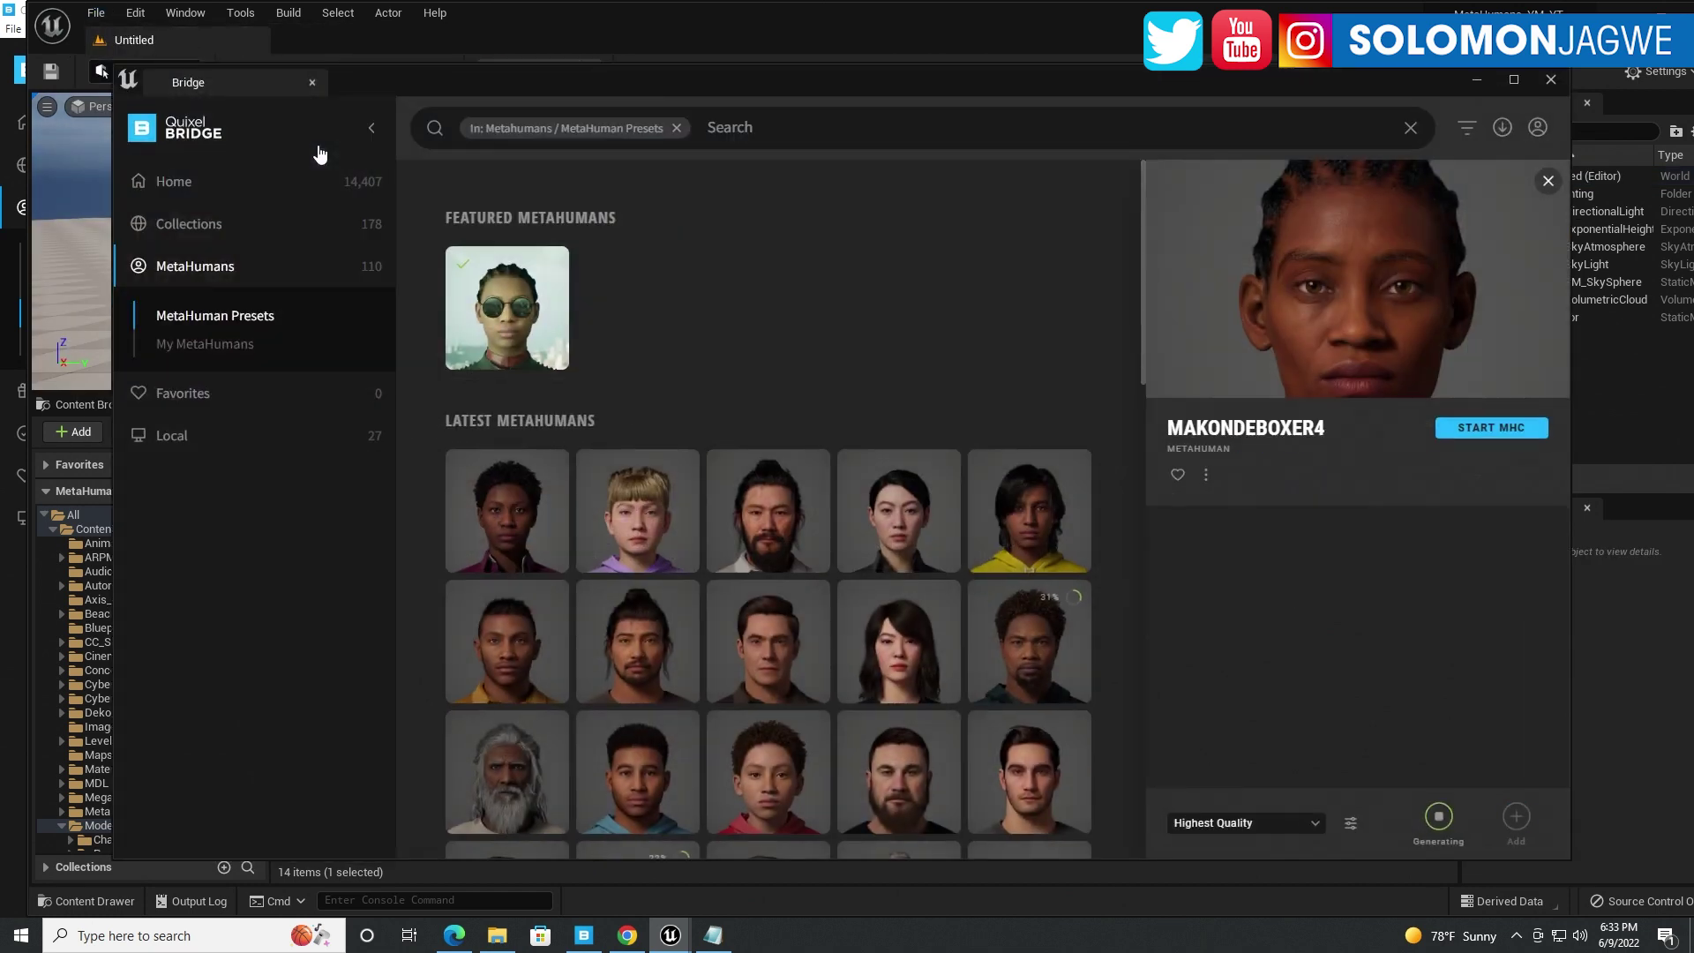
# Step: Select Meta_Head_01 among My MetaHumans in Bridge and launch it in the latest MetaHuman Creator
pyautogui.click(223, 344)
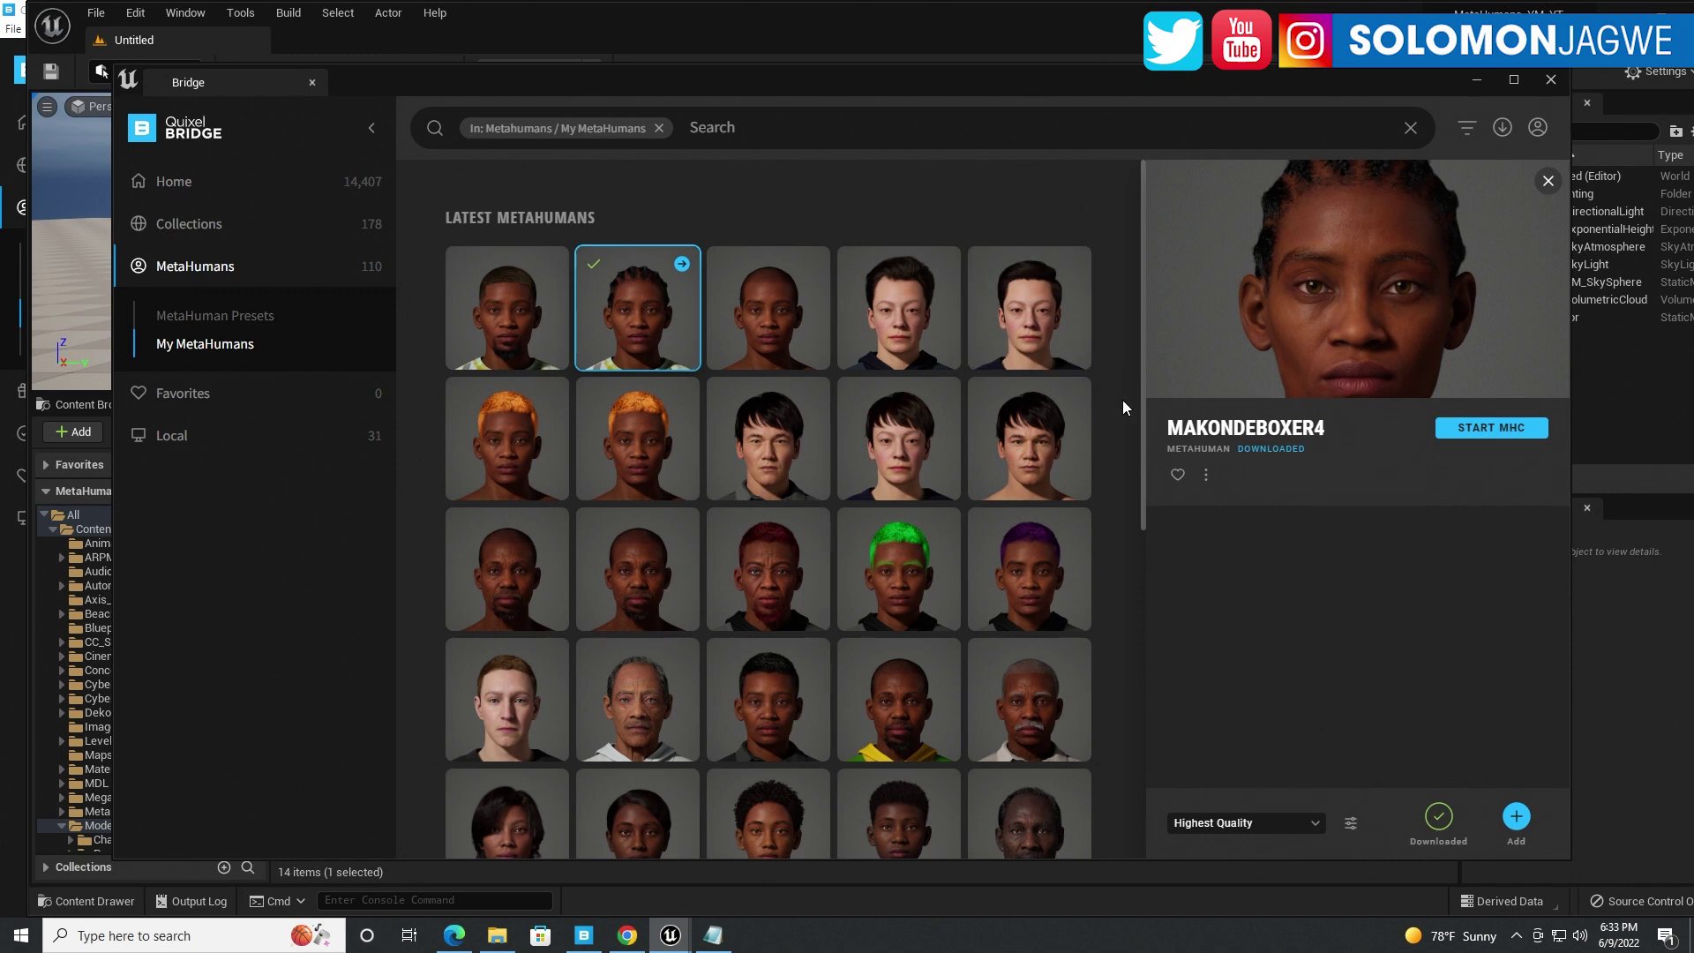
pyautogui.click(548, 268)
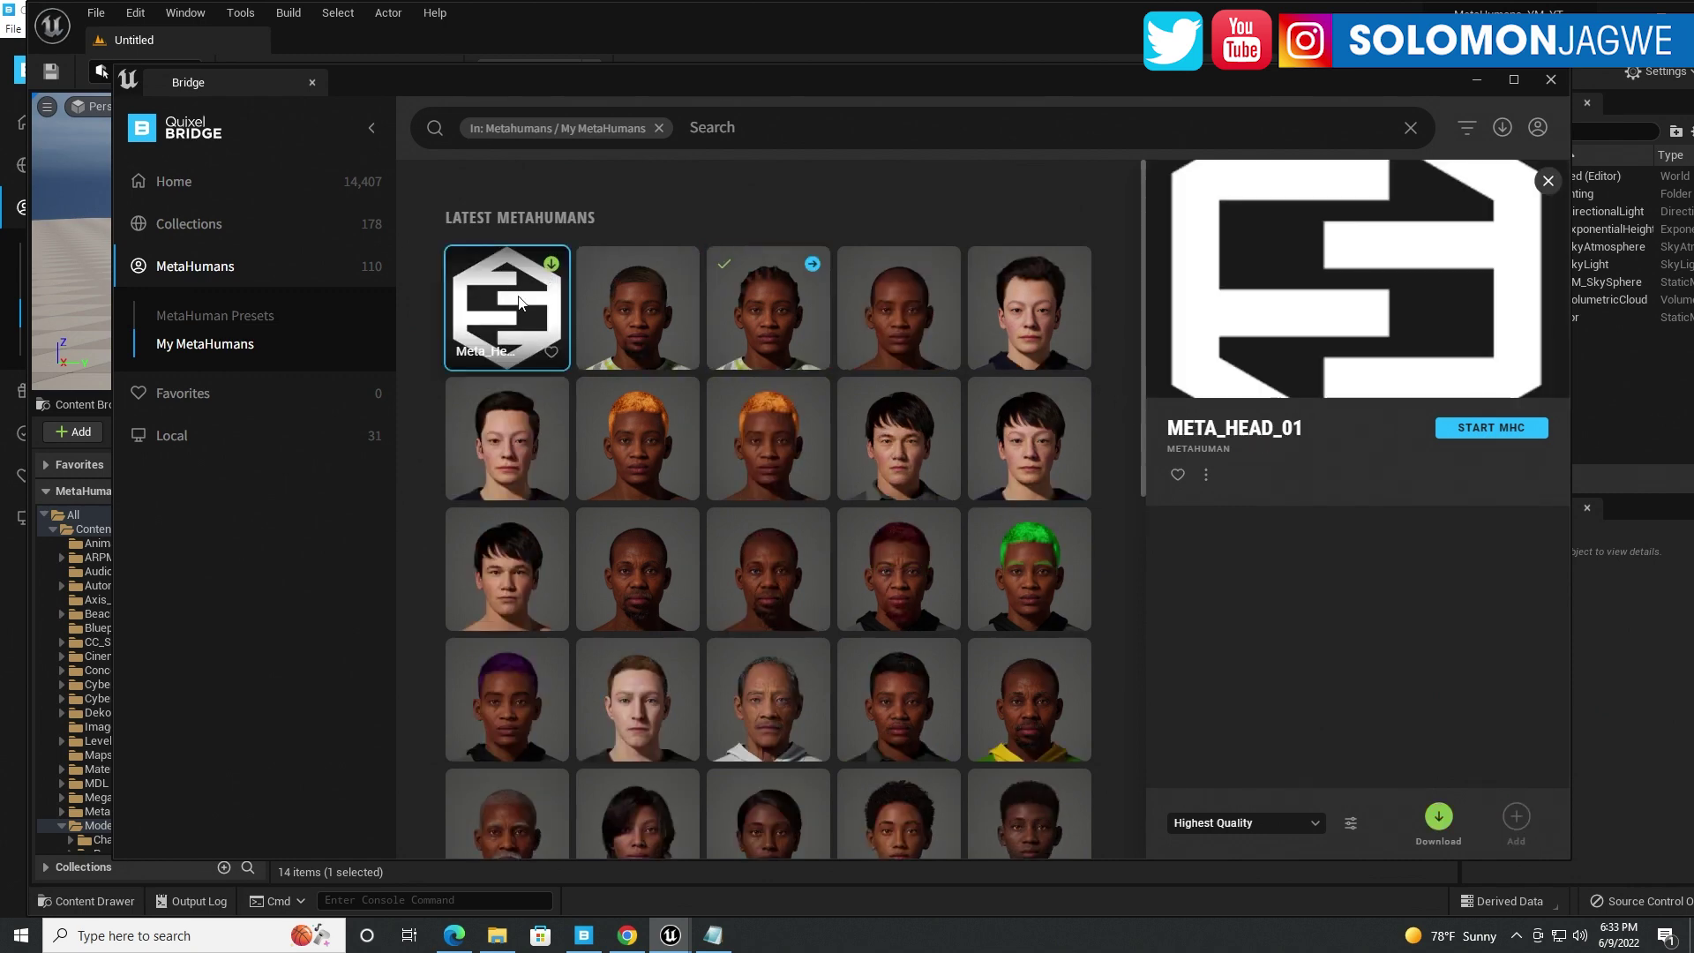
pyautogui.click(1500, 429)
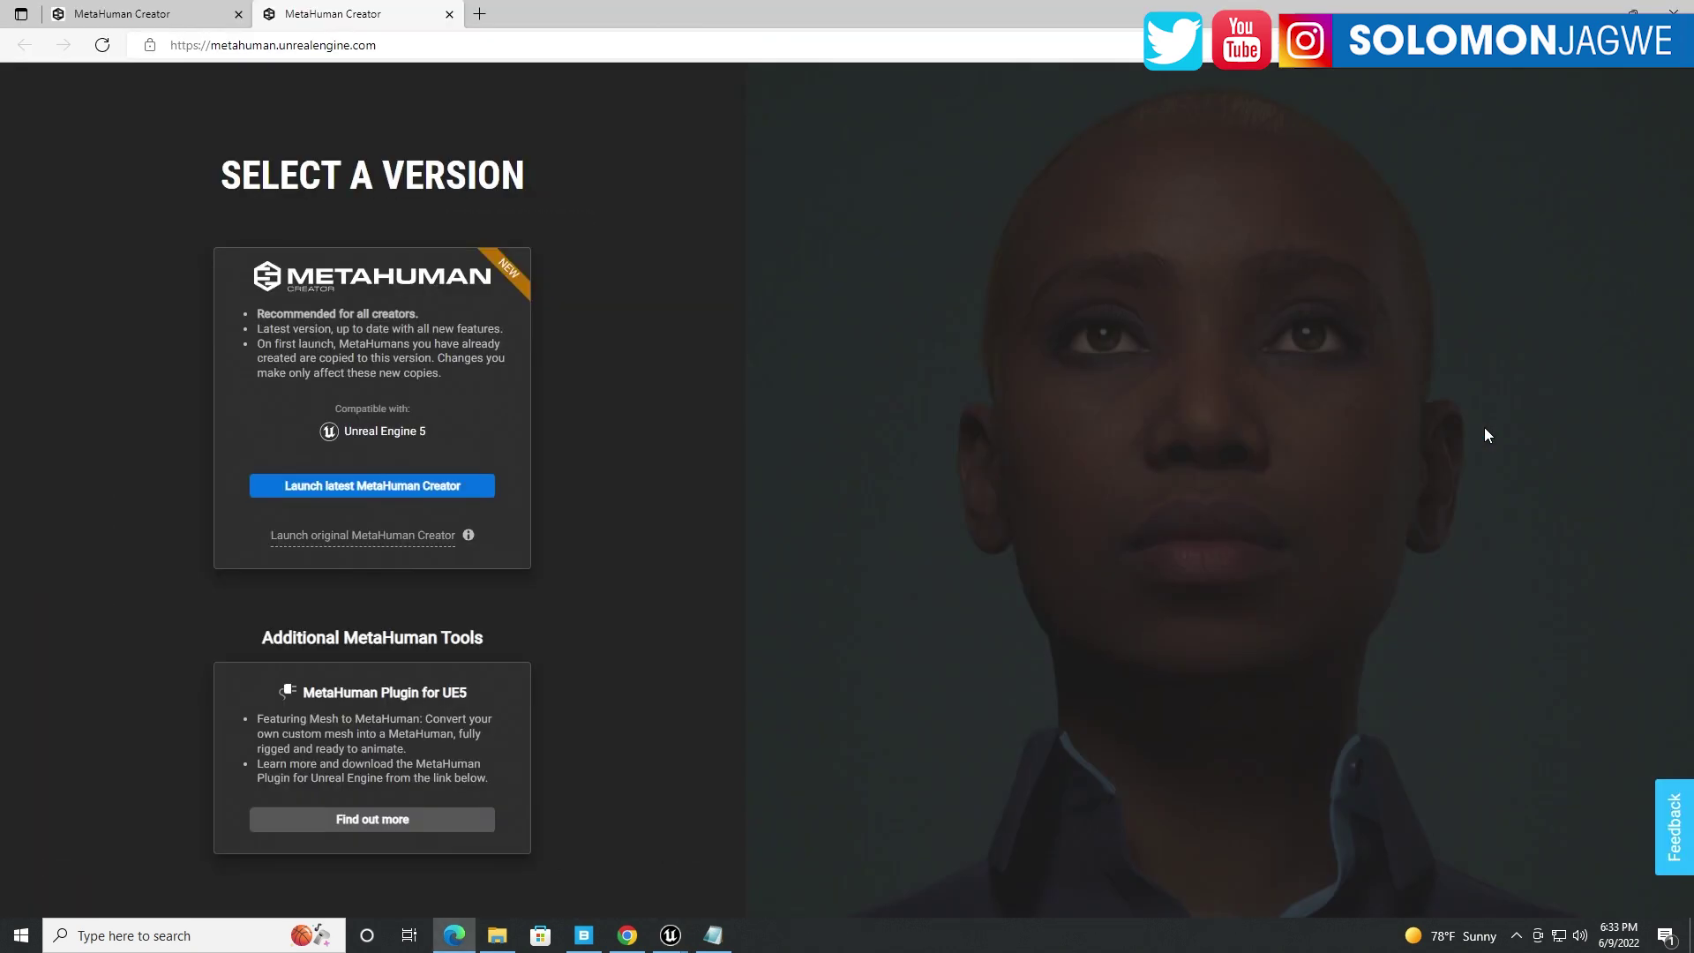
pyautogui.click(333, 484)
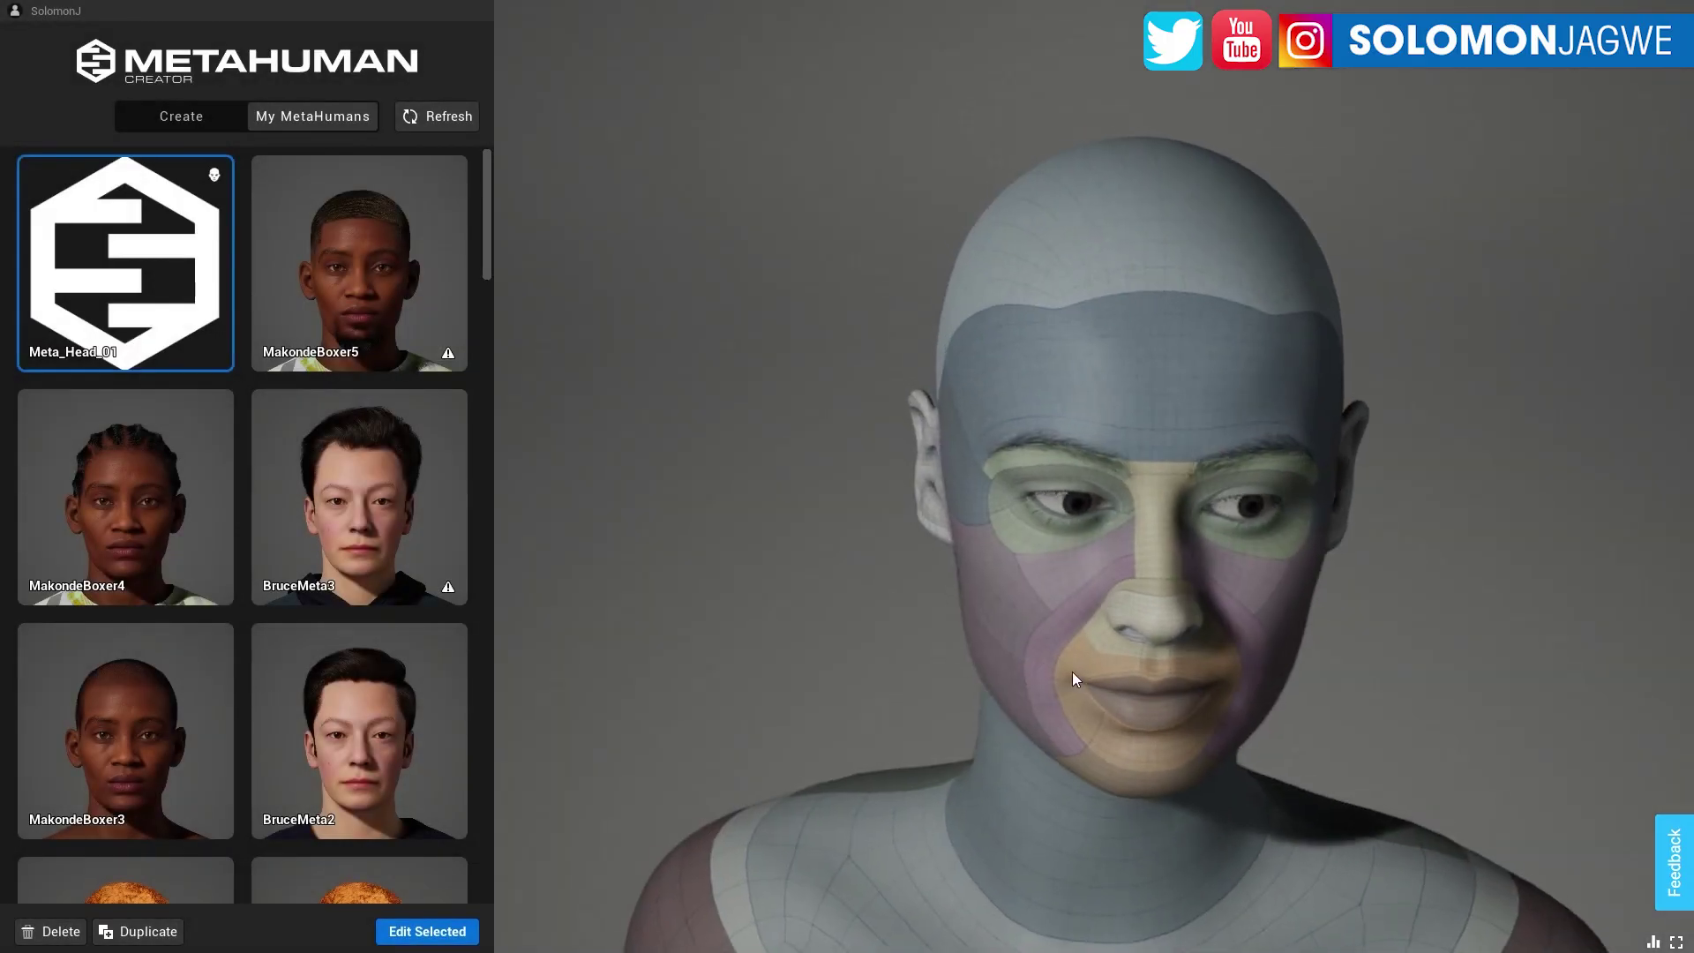
# Step: Inspect the full body and face of Meta_Head_01, and open it for editing
pyautogui.scroll(-5, 1141, 532)
pyautogui.moveTo(971, 409); pyautogui.dragTo(1580, 461)
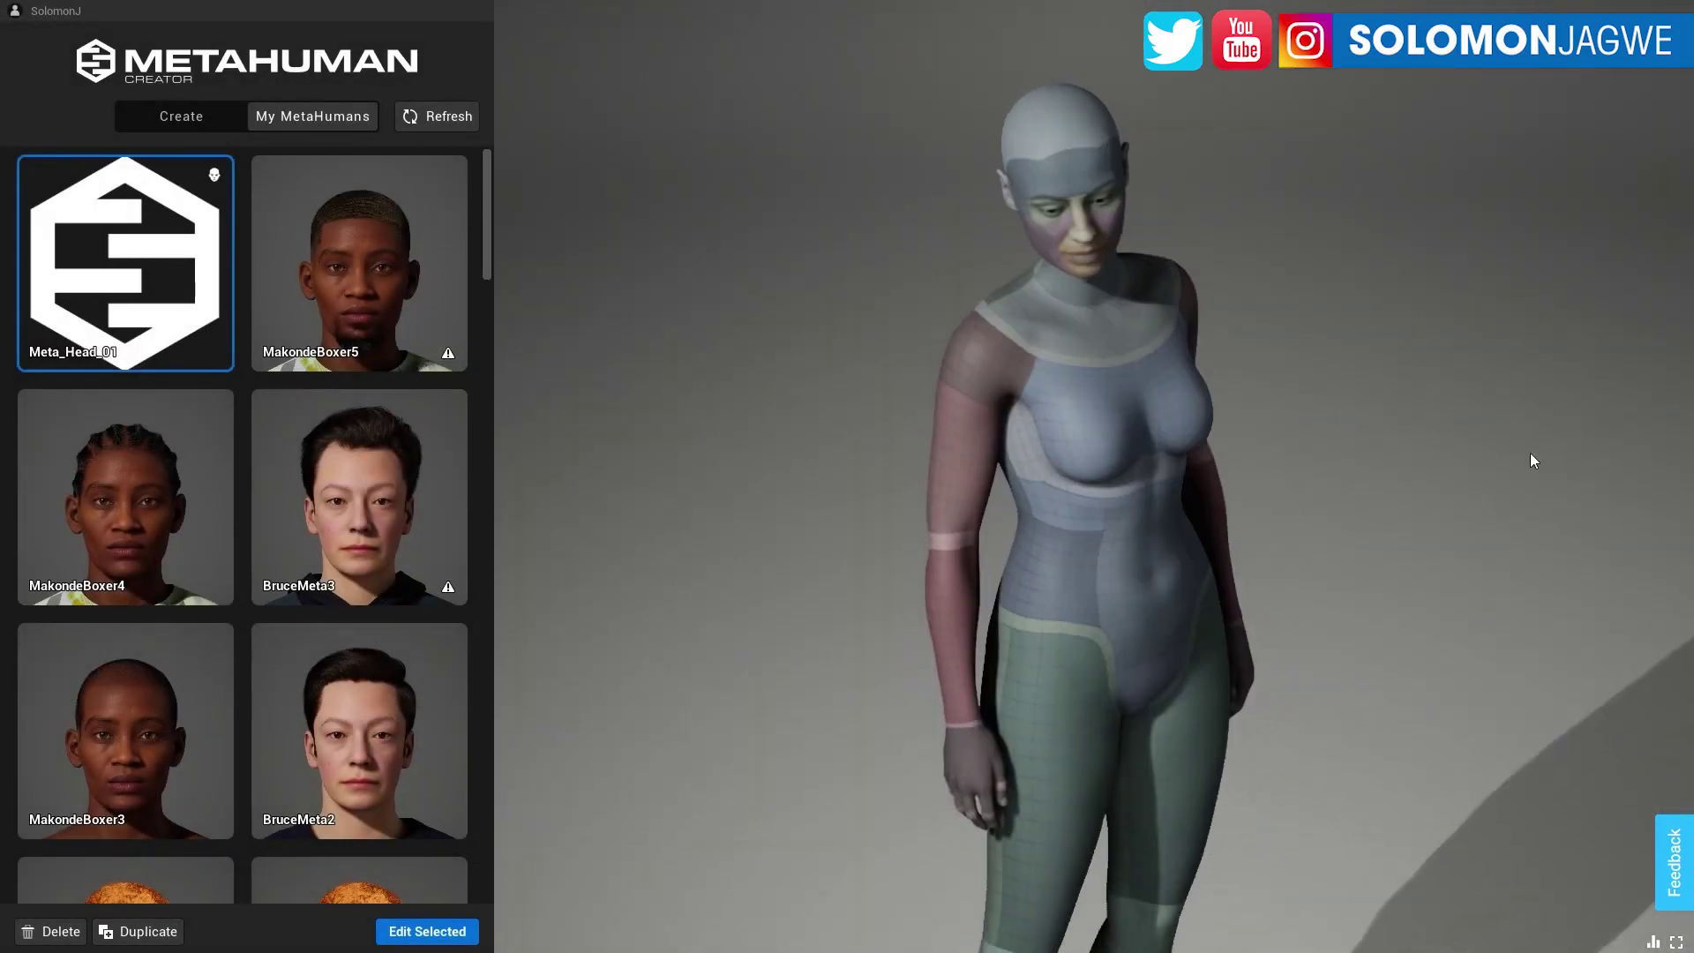
pyautogui.moveTo(1035, 571)
pyautogui.mouseDown()
pyautogui.moveTo(1343, 537)
pyautogui.moveTo(1240, 651)
pyautogui.moveTo(1010, 575)
pyautogui.mouseUp()
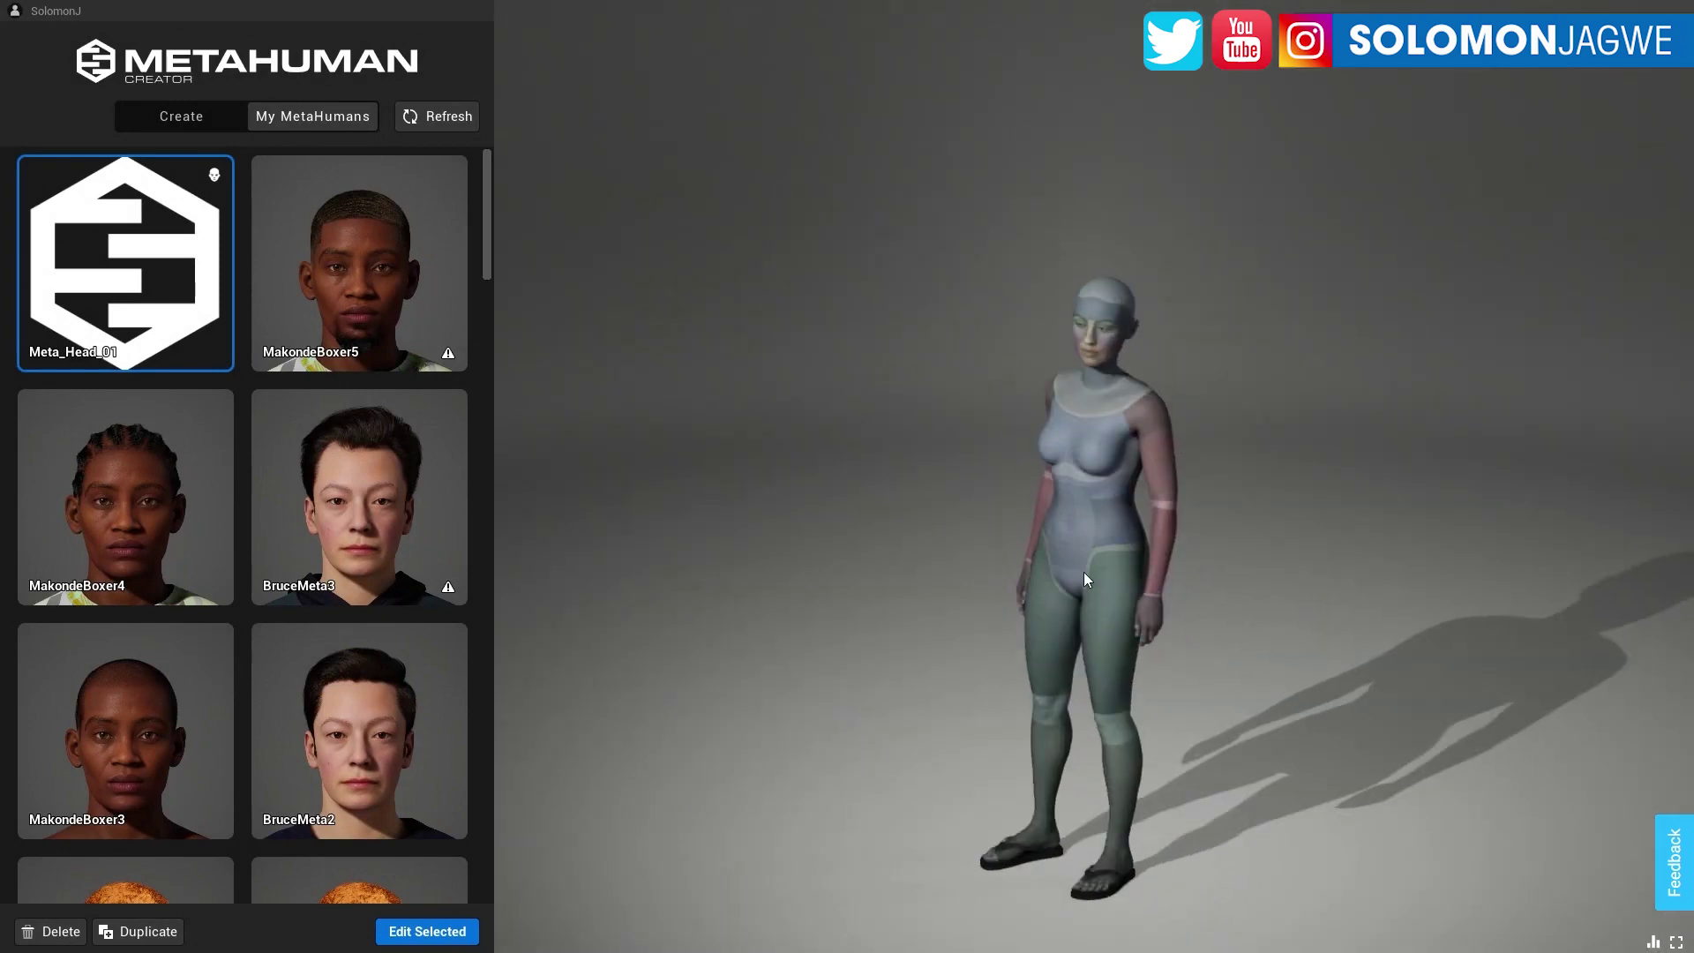
pyautogui.scroll(5, 1150, 567)
pyautogui.scroll(5, 1032, 450)
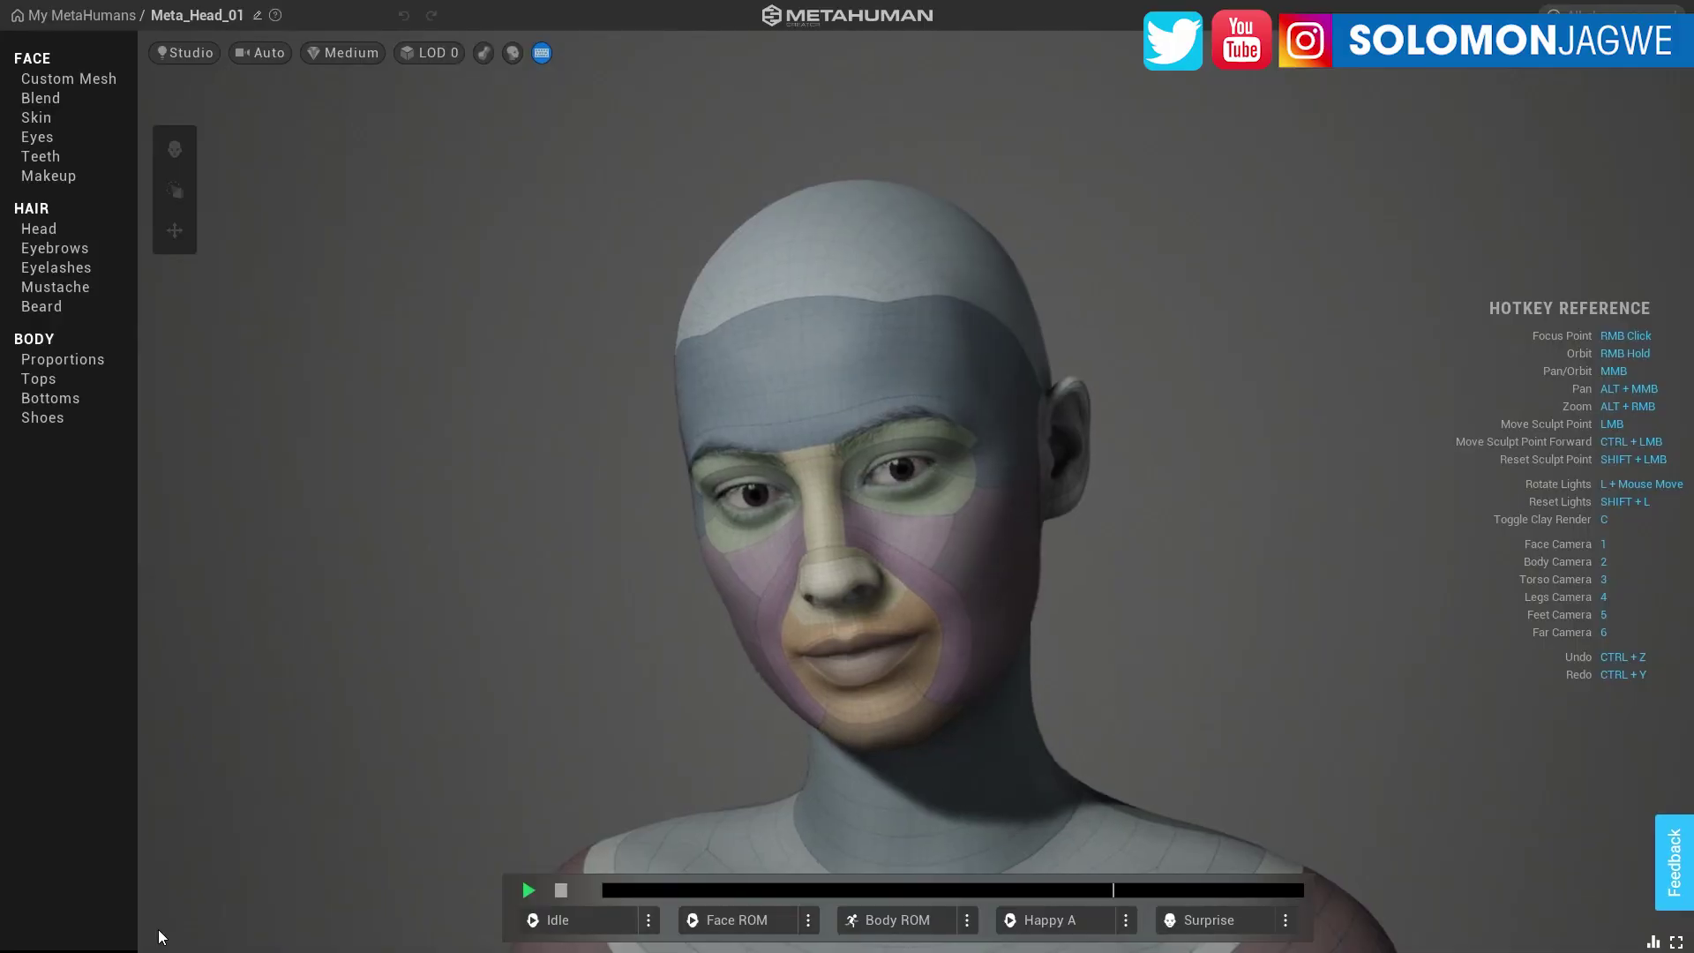
# Step: Assign a skin texture to the MetaHuman with a light reddish-brown skin color
pyautogui.click(39, 118)
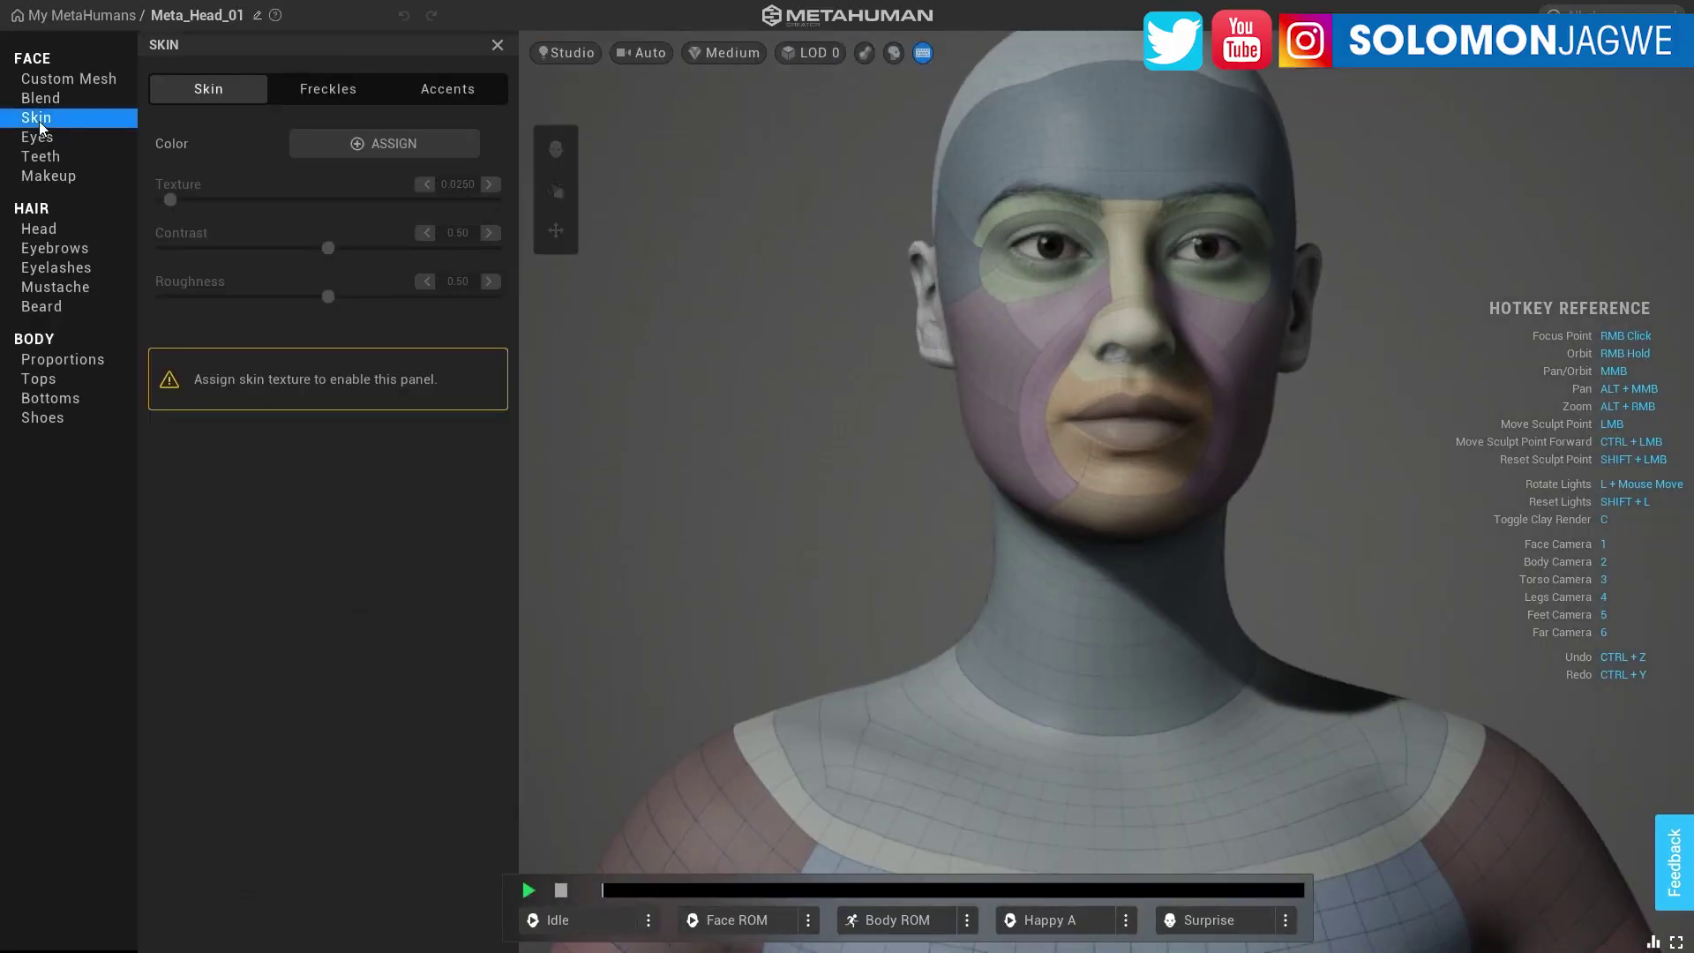
pyautogui.click(368, 146)
pyautogui.moveTo(508, 231); pyautogui.dragTo(473, 228)
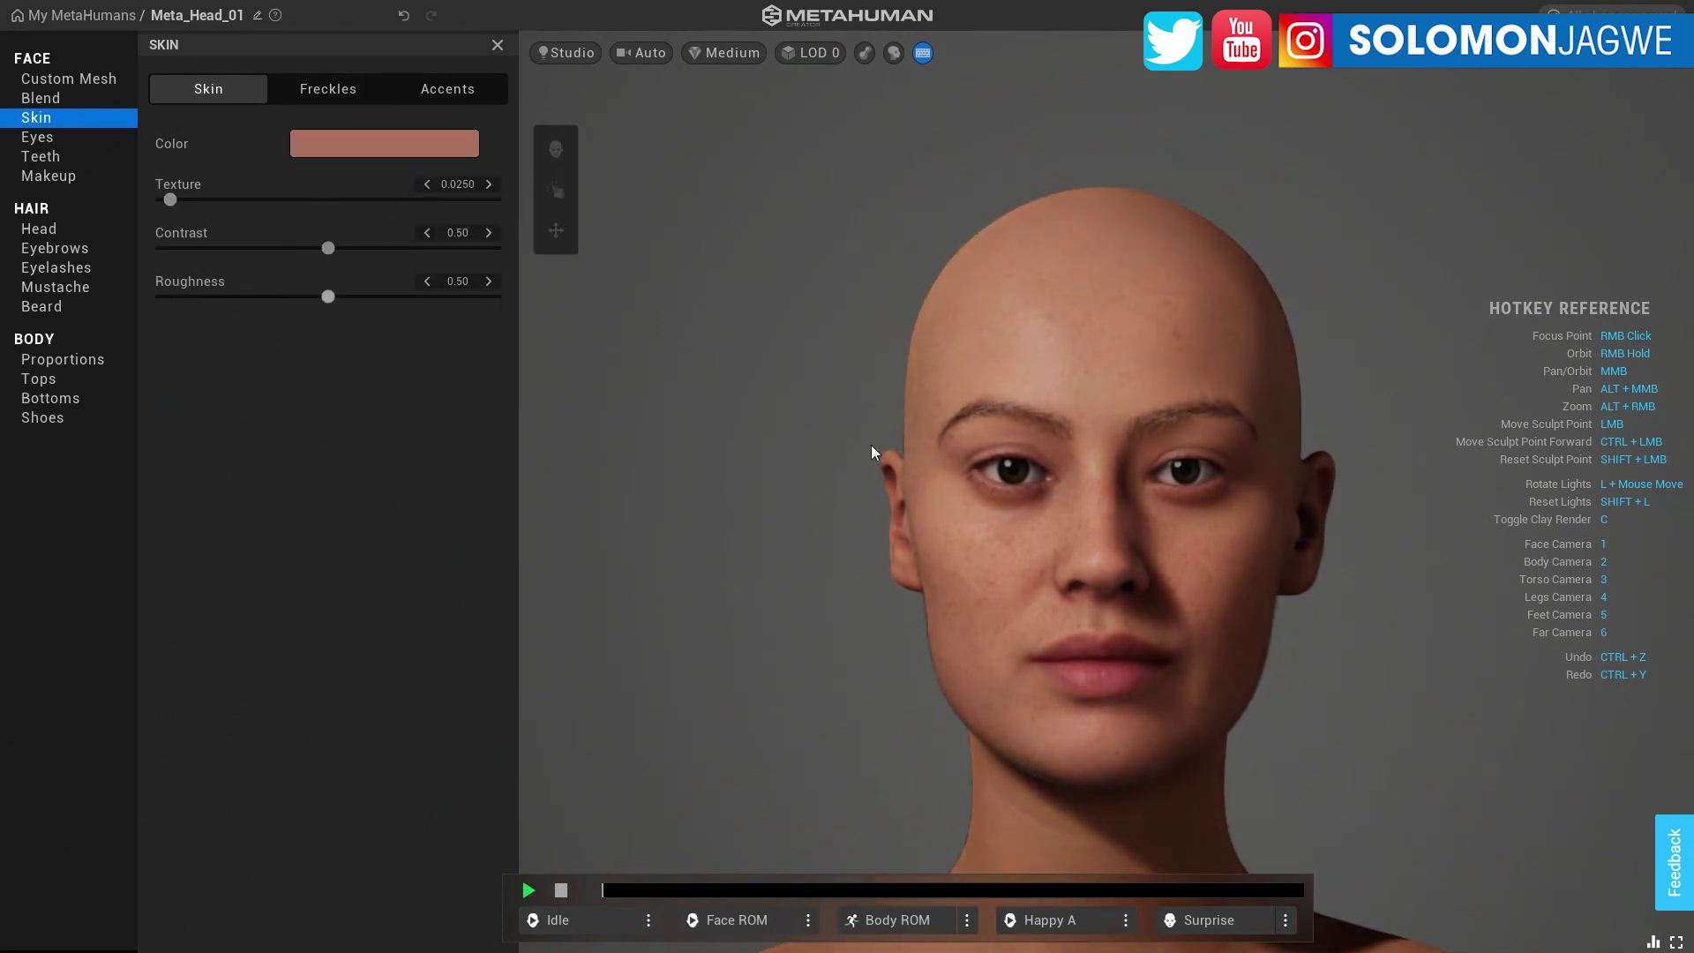
# Step: Set the skin's texture to 0.0931 and its roughness to 0.14, checking the face up close
pyautogui.moveTo(201, 198)
pyautogui.mouseDown()
pyautogui.moveTo(283, 204)
pyautogui.moveTo(195, 204)
pyautogui.mouseUp()
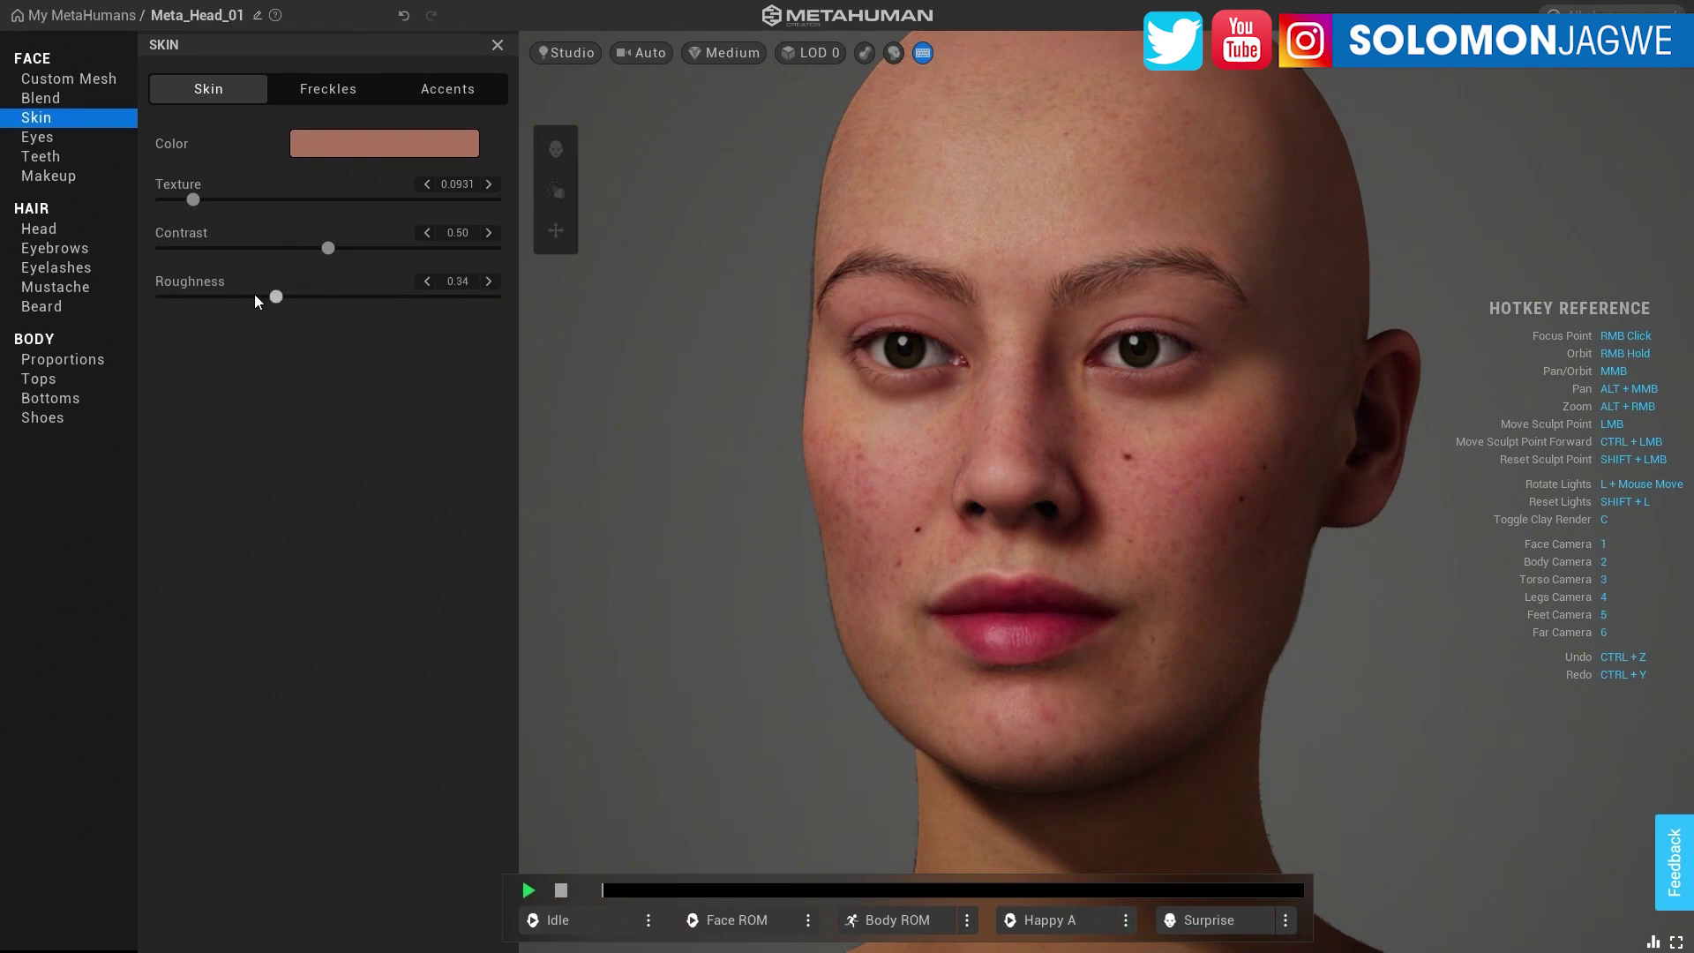
pyautogui.moveTo(494, 296); pyautogui.dragTo(196, 298)
pyautogui.scroll(5, 1103, 362)
pyautogui.scroll(-3, 822, 415)
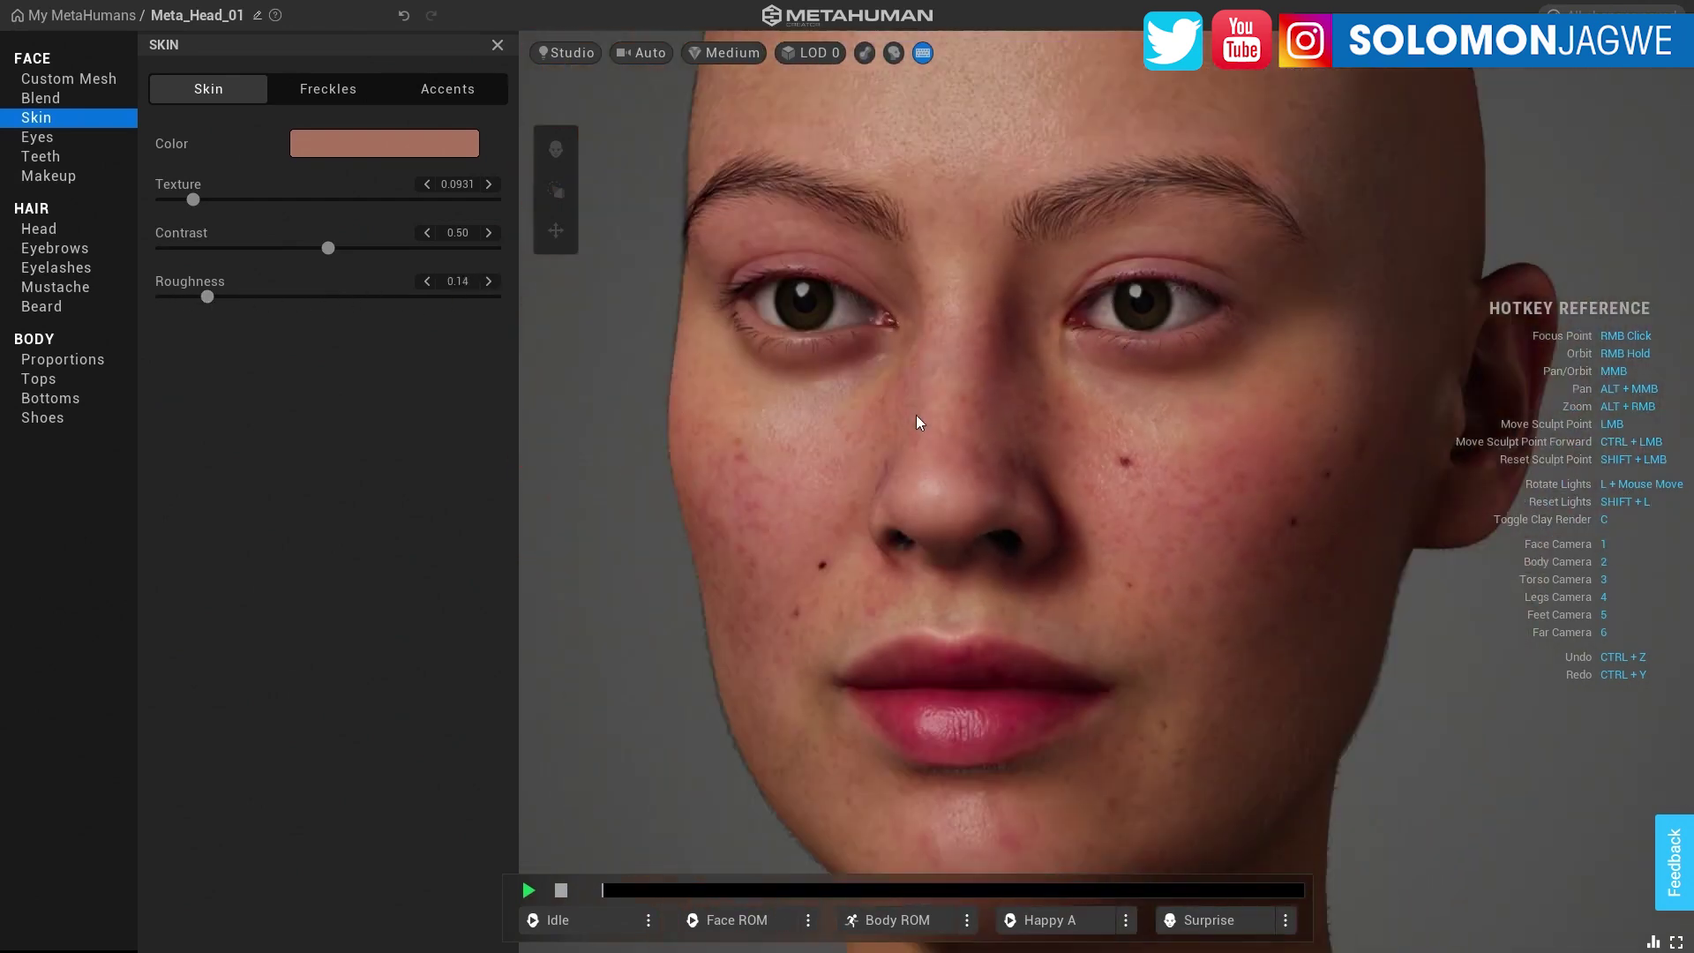
pyautogui.scroll(-5, 916, 422)
pyautogui.scroll(4, 1120, 429)
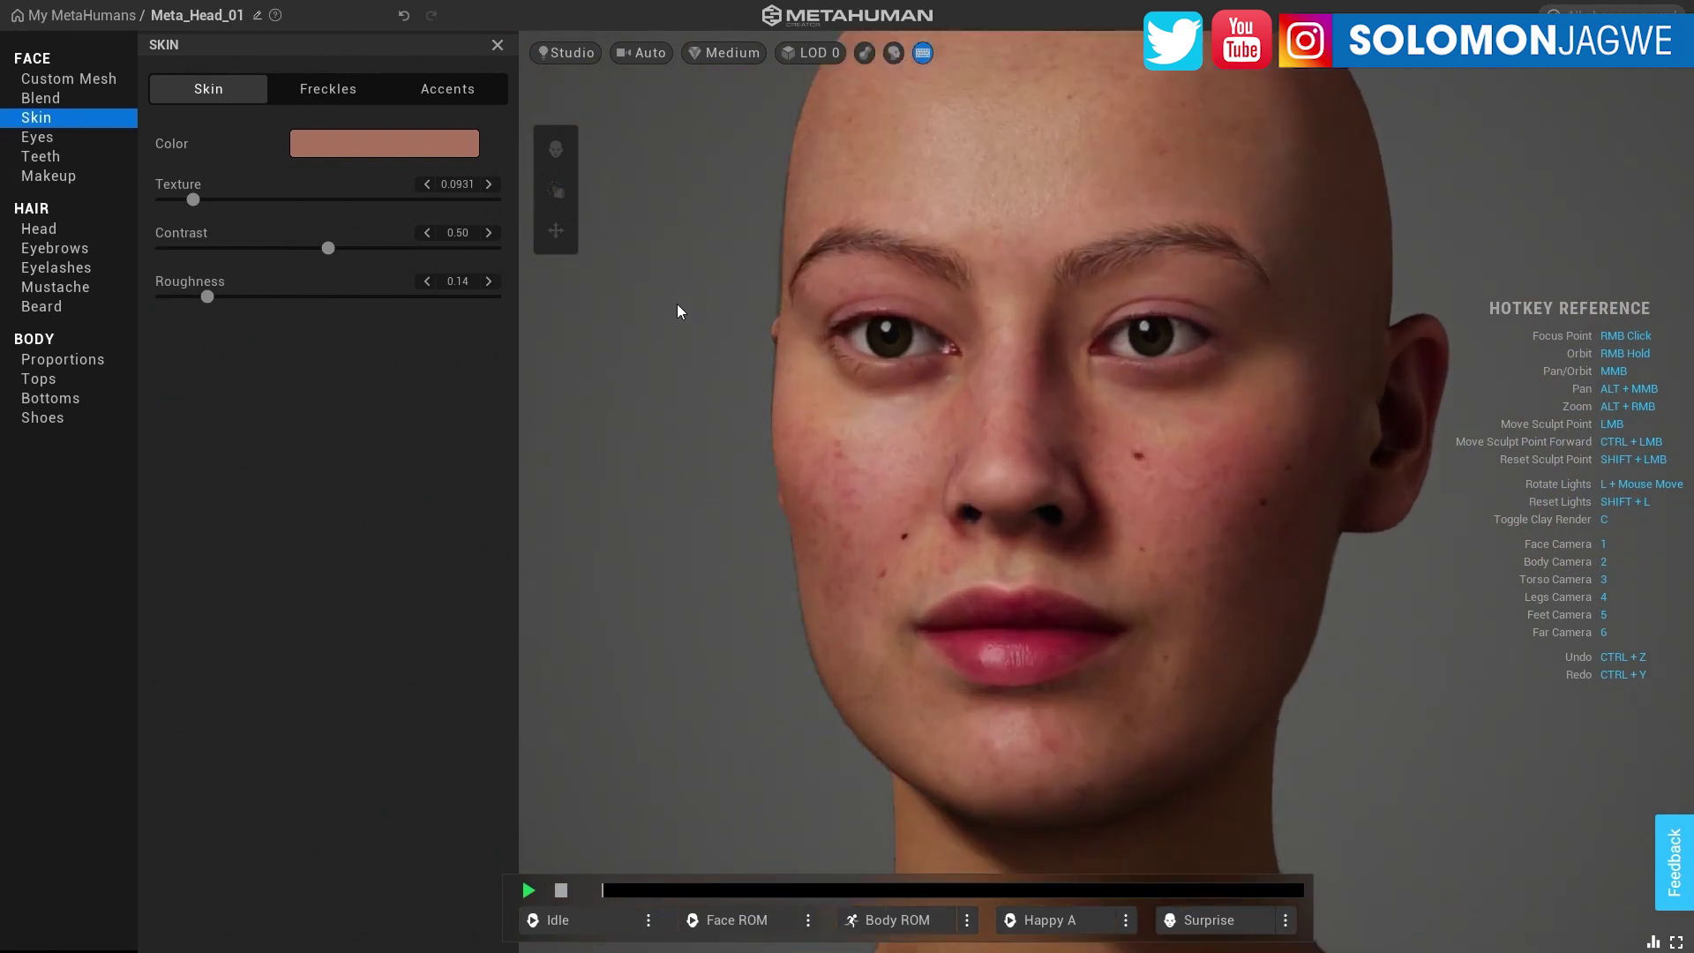
# Step: Apply the yellow-green eye preset with a brown base color to both eyes, and choose the first iris pattern
pyautogui.click(38, 139)
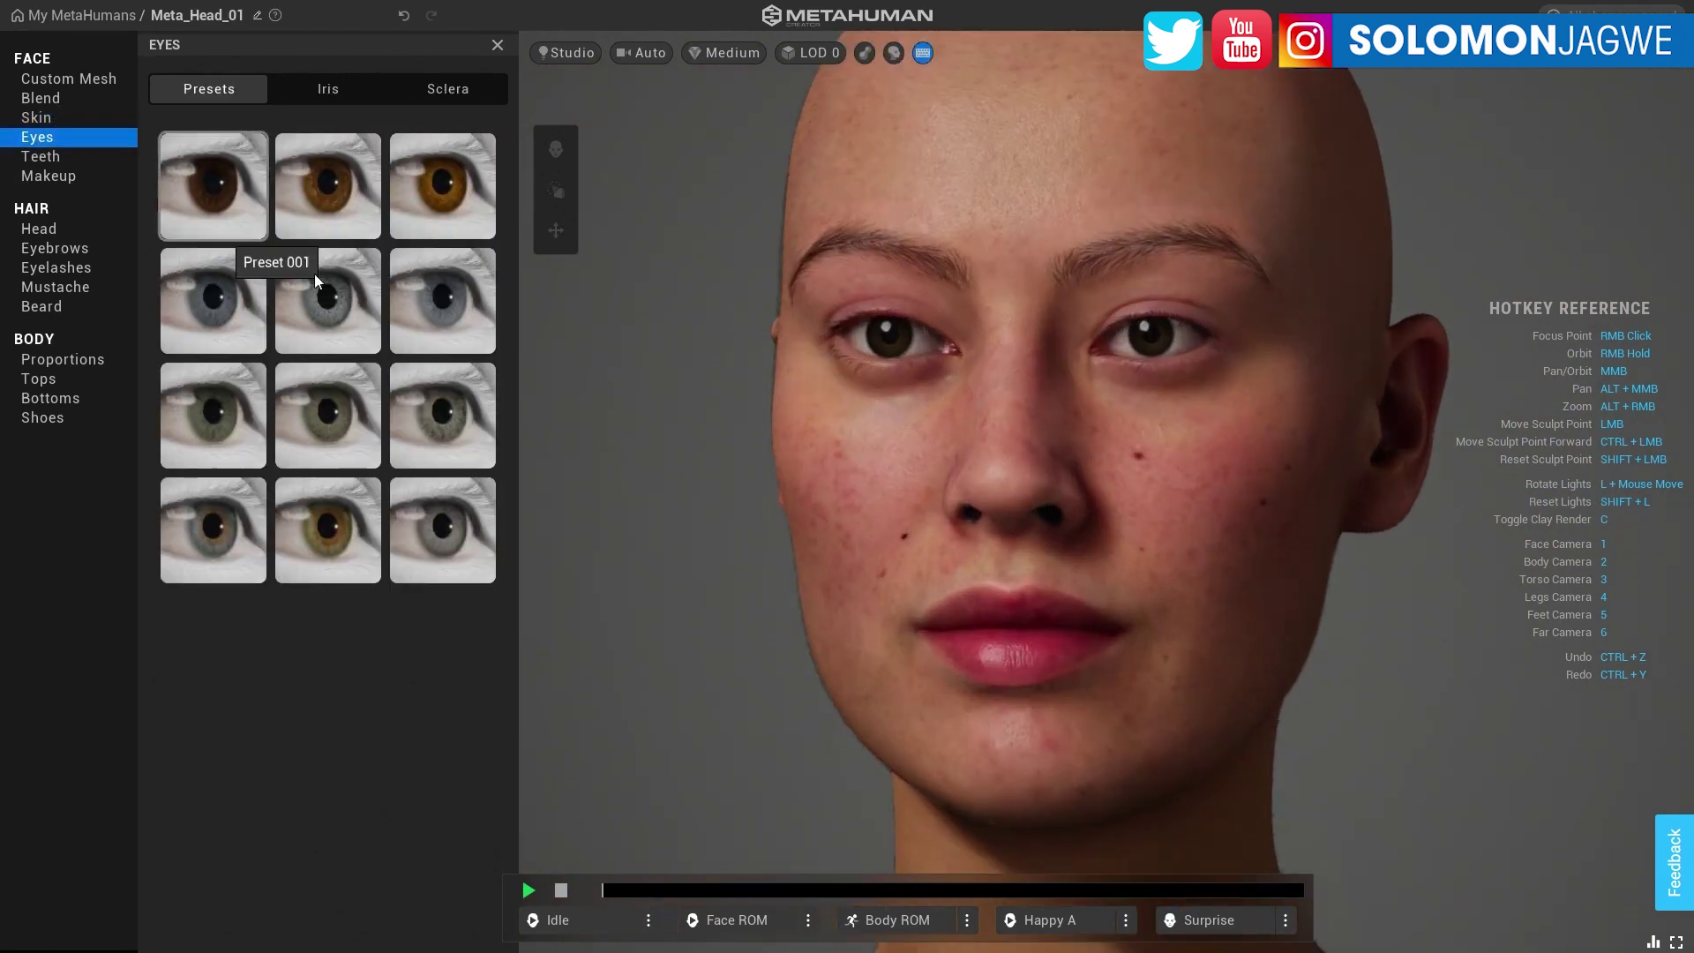
pyautogui.click(328, 540)
pyautogui.click(321, 97)
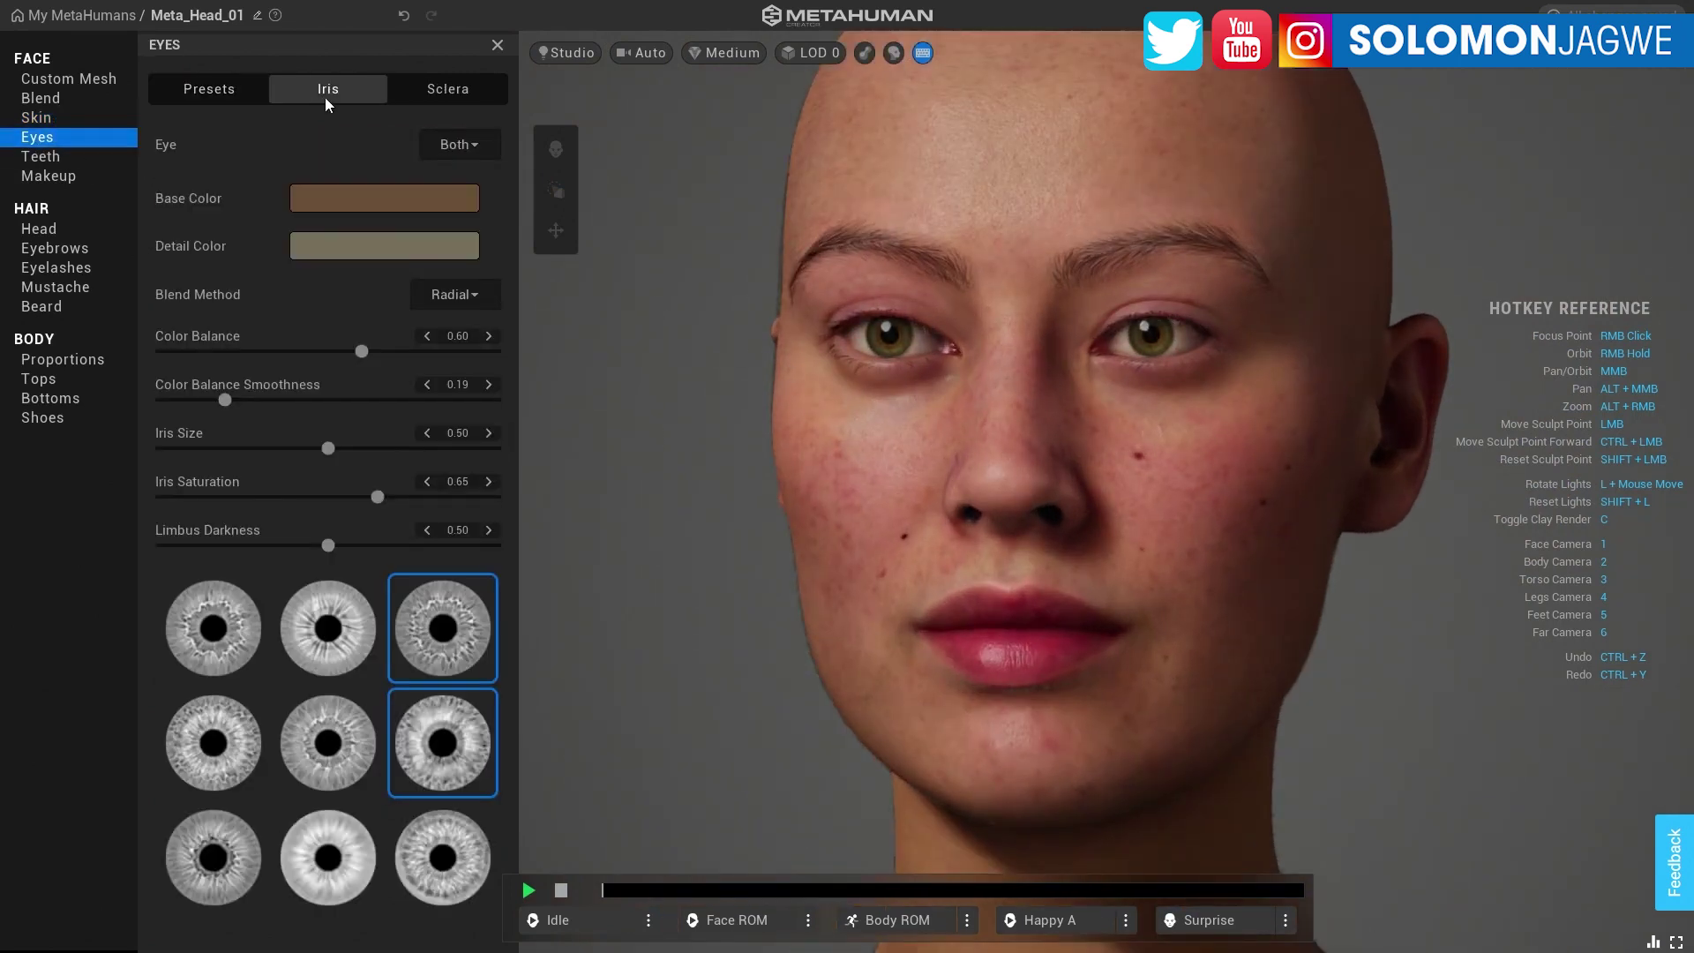
pyautogui.click(347, 752)
pyautogui.click(216, 745)
pyautogui.click(231, 639)
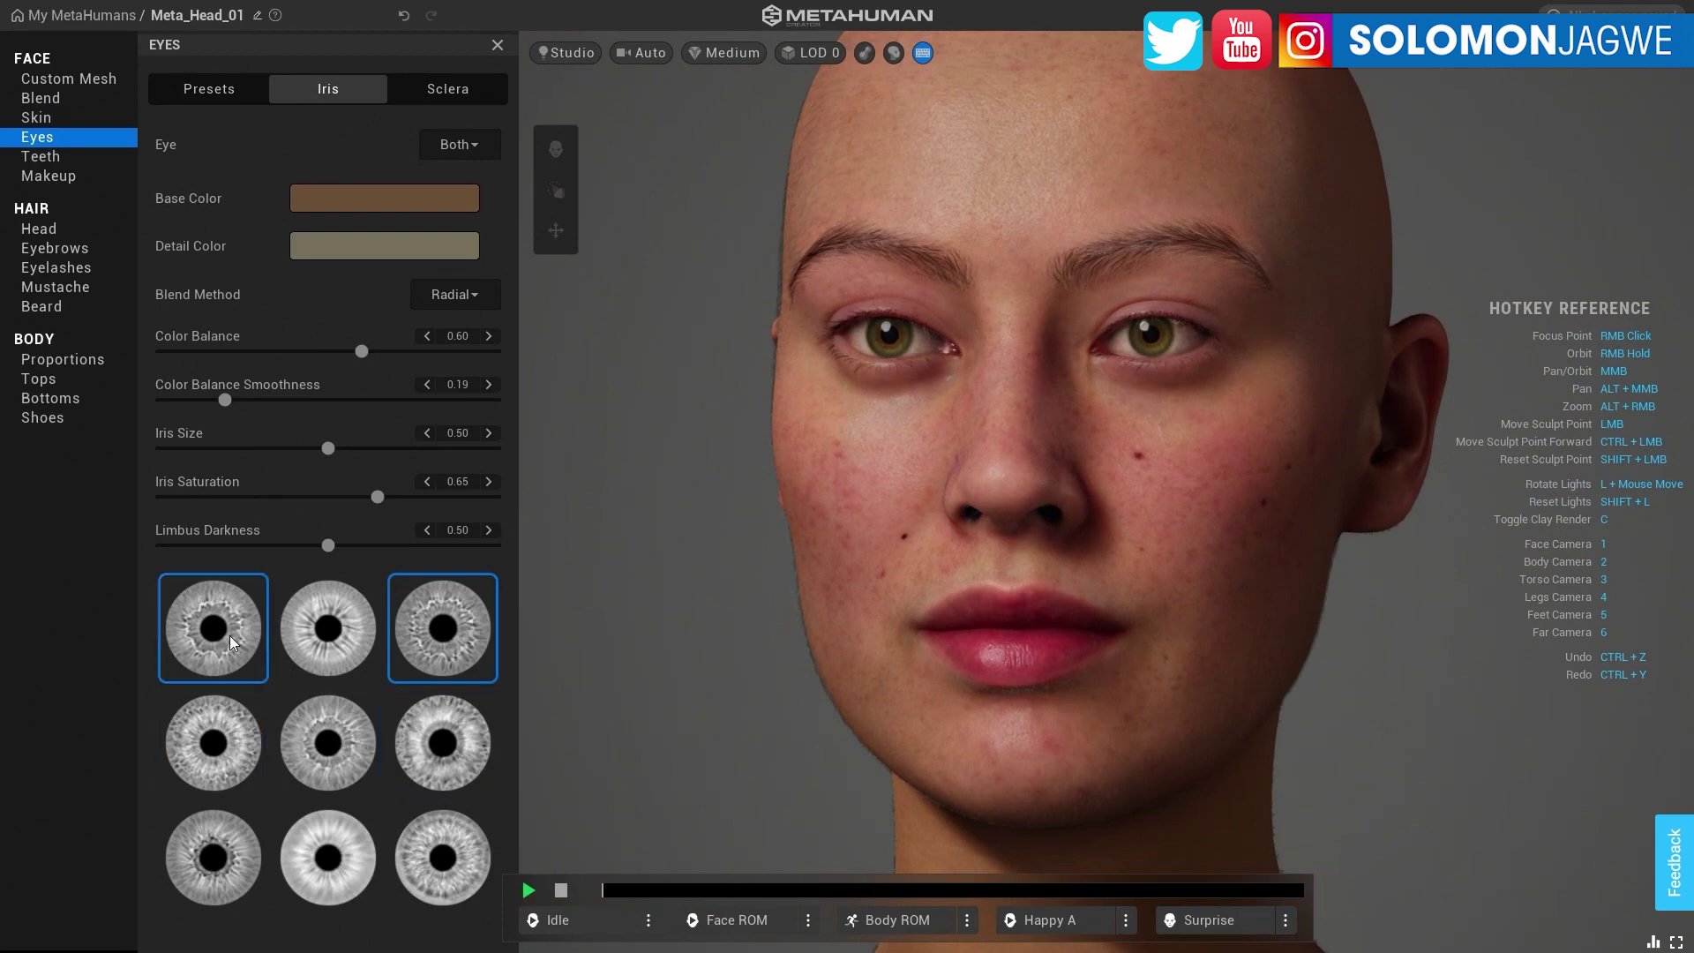
# Step: View the sclera settings of both eyes and examine the eyes and cheek skin up close
pyautogui.click(443, 93)
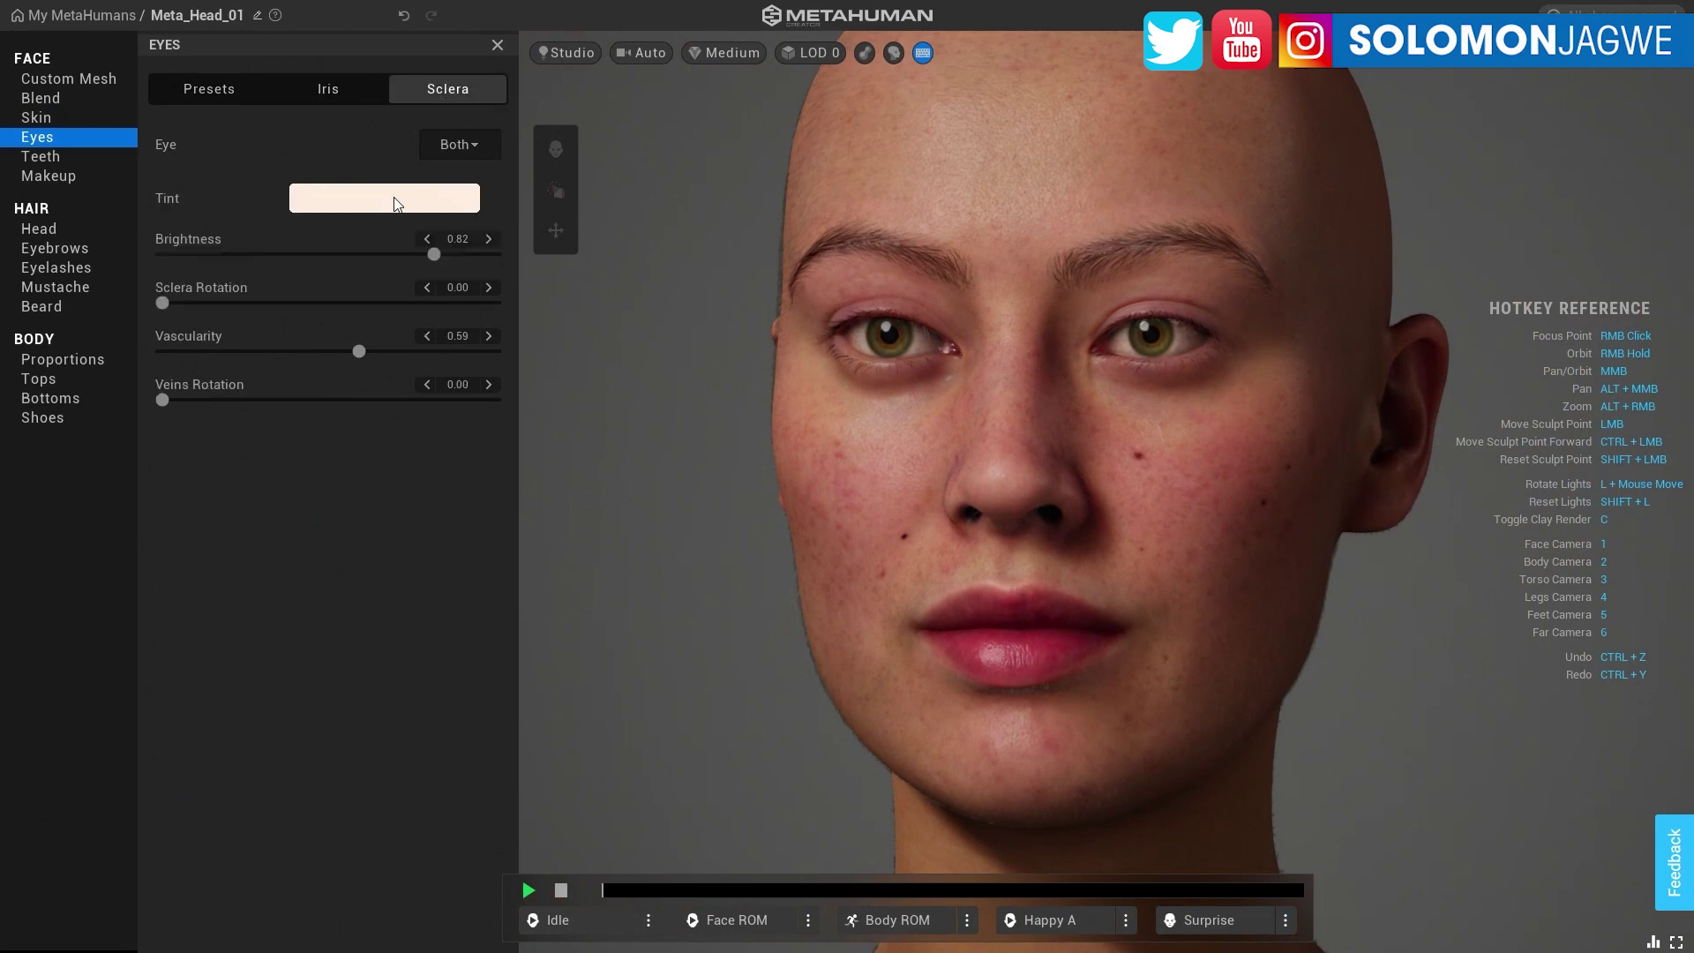
pyautogui.moveTo(889, 296); pyautogui.dragTo(783, 325, button='right')
pyautogui.scroll(8, 1098, 393)
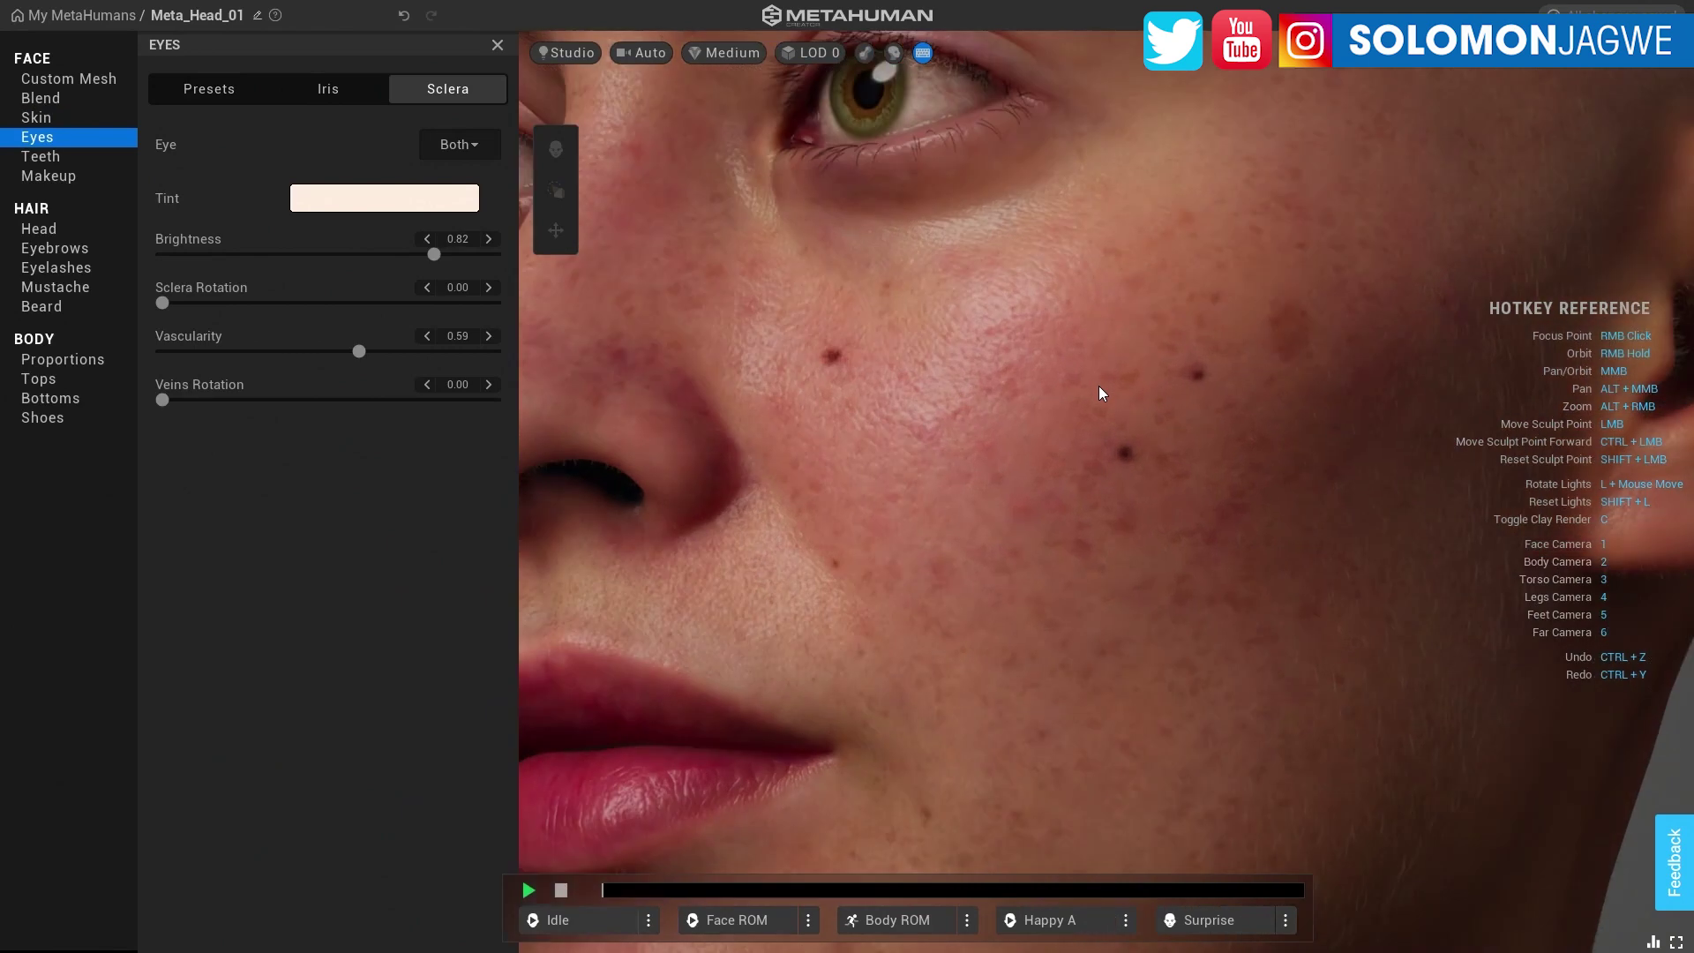
pyautogui.scroll(-8, 1099, 394)
pyautogui.moveTo(1074, 378); pyautogui.dragTo(1108, 464, button='right')
pyautogui.scroll(5, 1108, 464)
# Step: Enable editing of the custom mesh by duplicating and unlocking the character, and select the jaw region
pyautogui.click(69, 79)
pyautogui.click(335, 341)
pyautogui.click(339, 560)
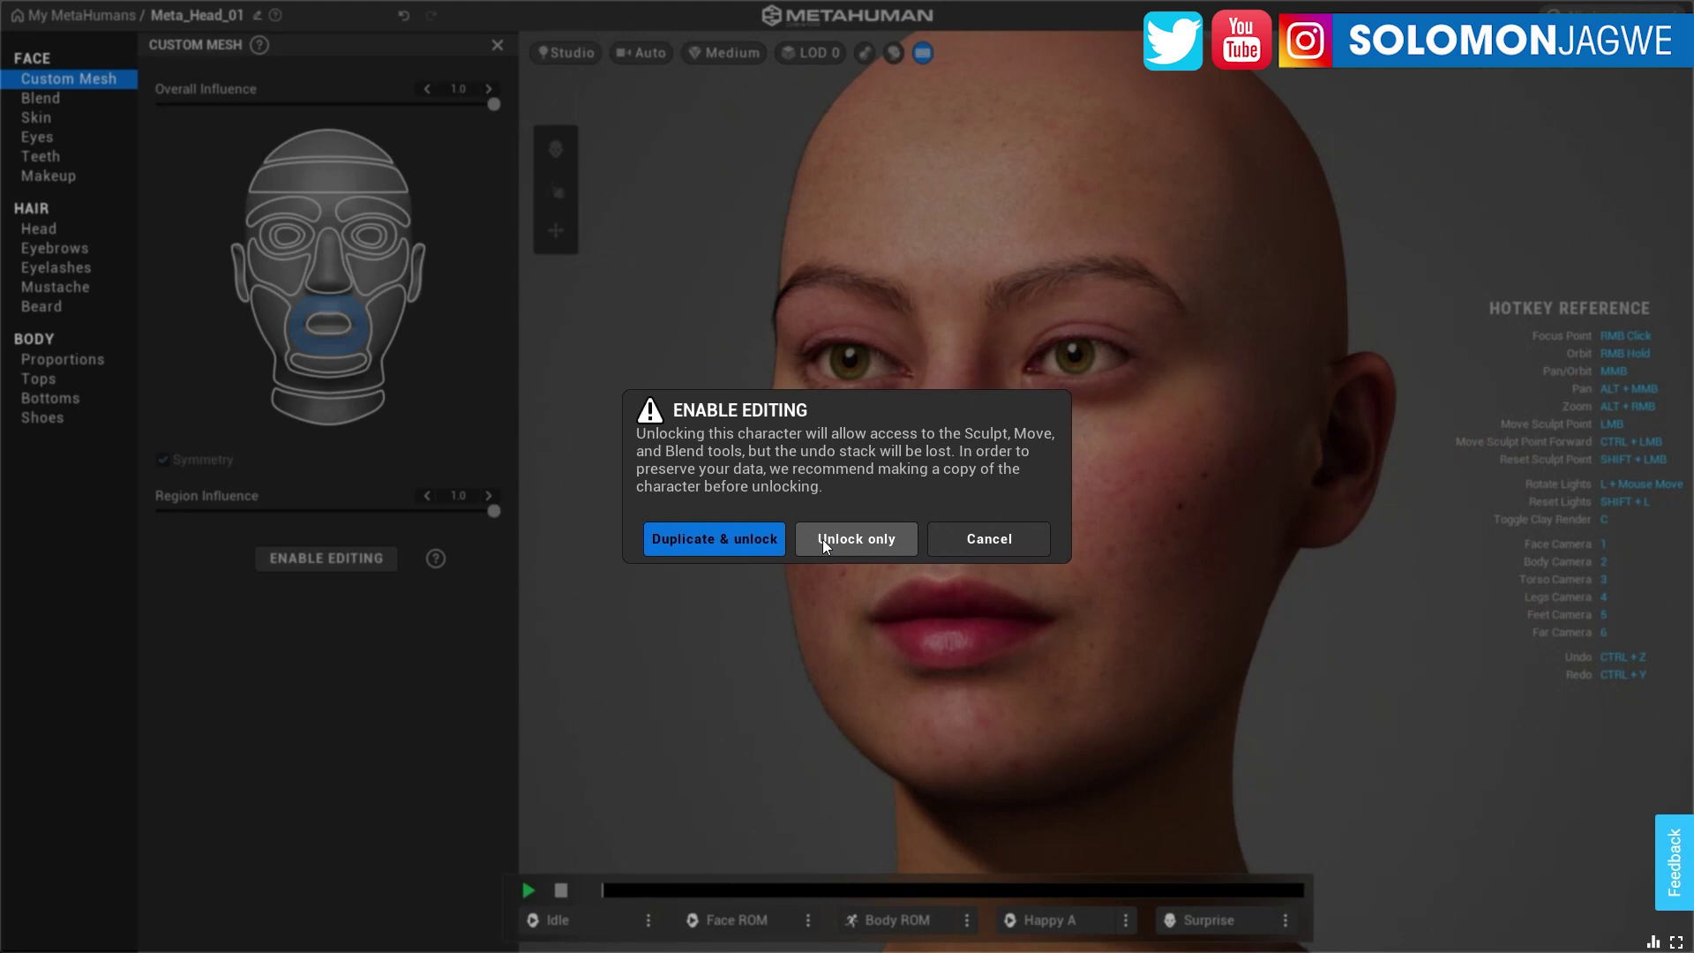
pyautogui.click(714, 545)
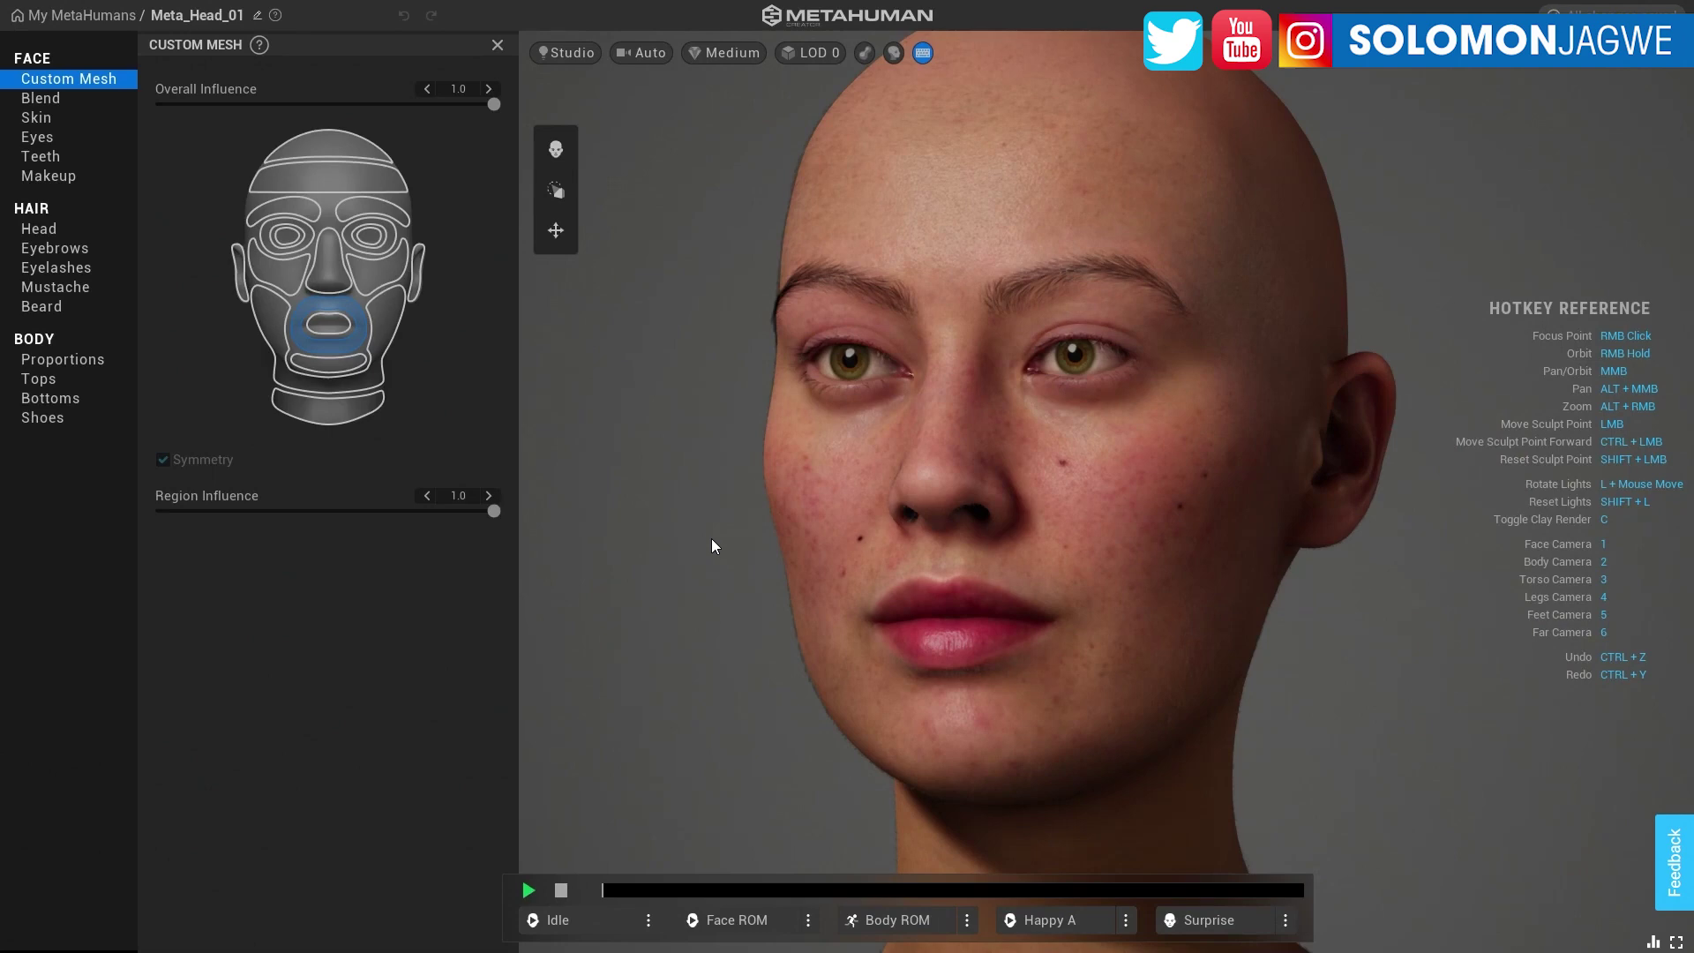
pyautogui.click(362, 380)
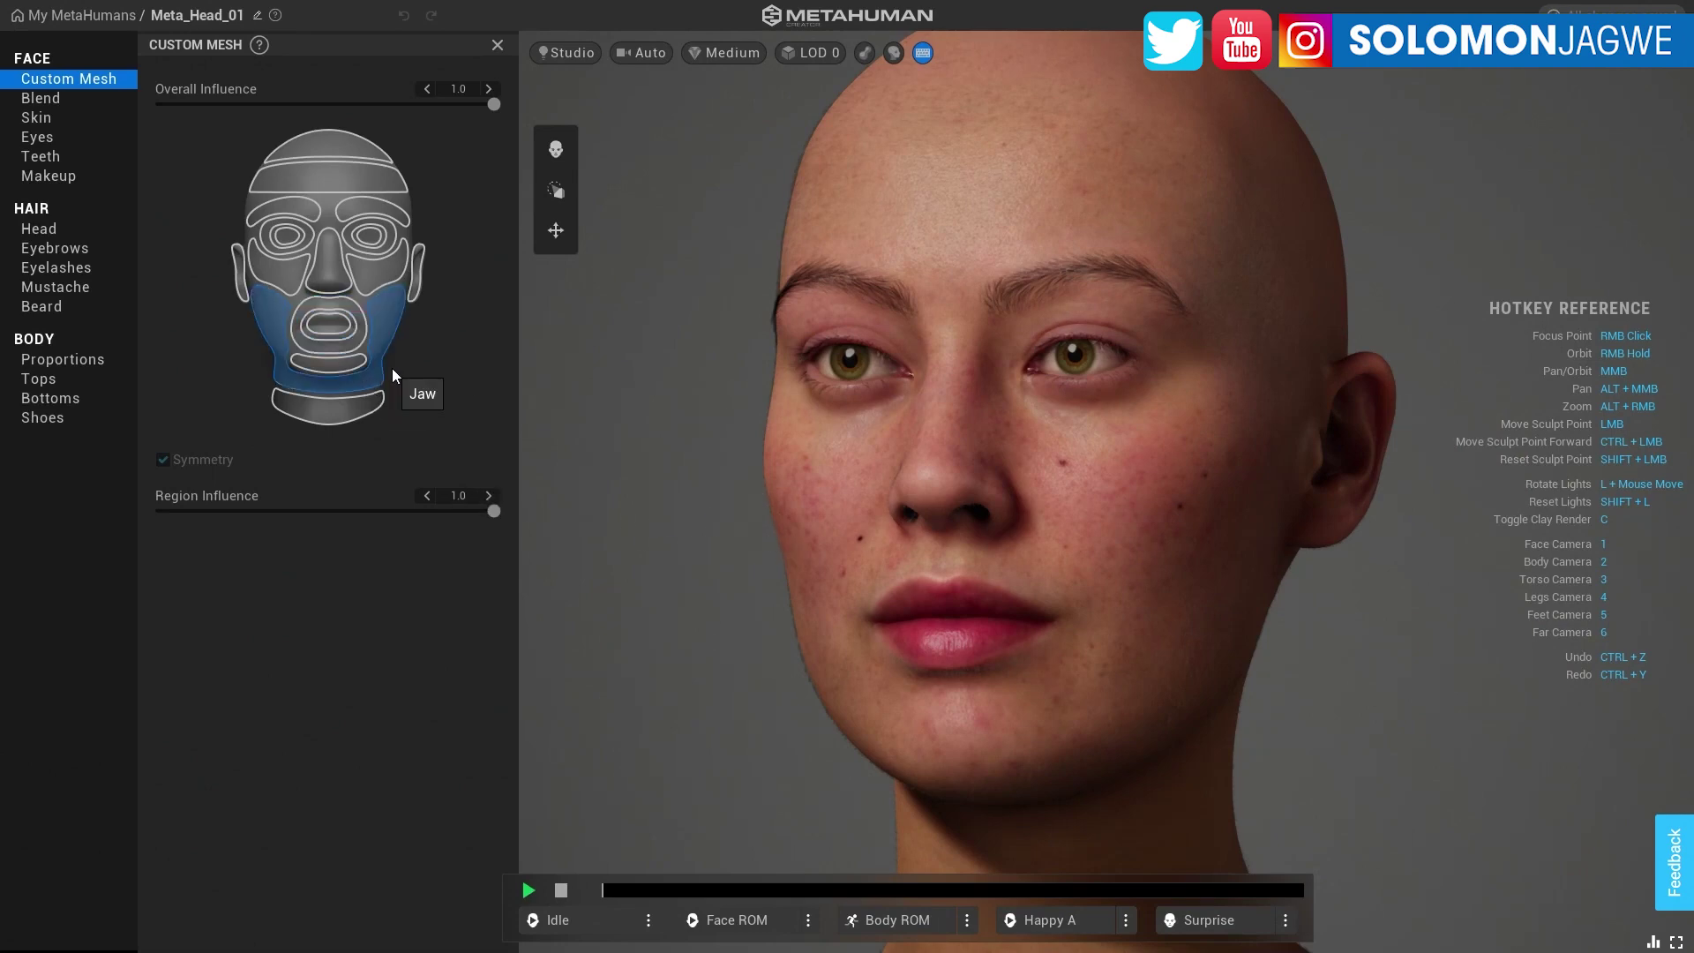
# Step: Preview the face with the Surprise, Fear B and Happy B expressions, leaving Happy B playing
pyautogui.click(1224, 925)
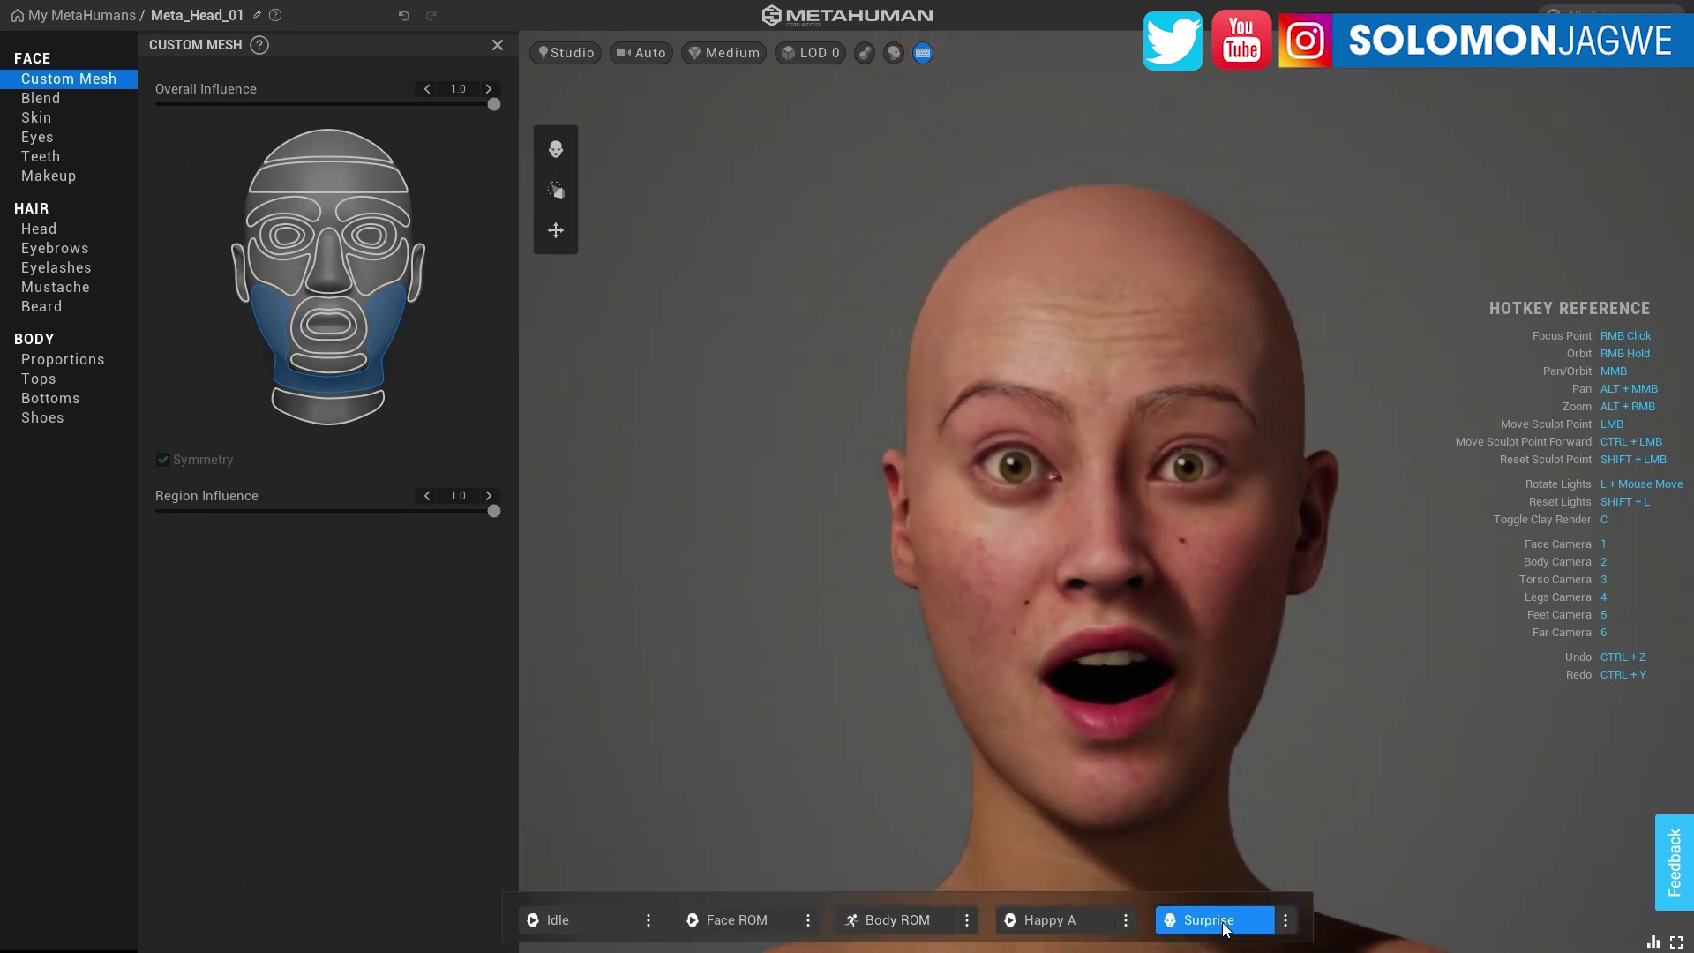
pyautogui.click(1285, 920)
pyautogui.click(1328, 756)
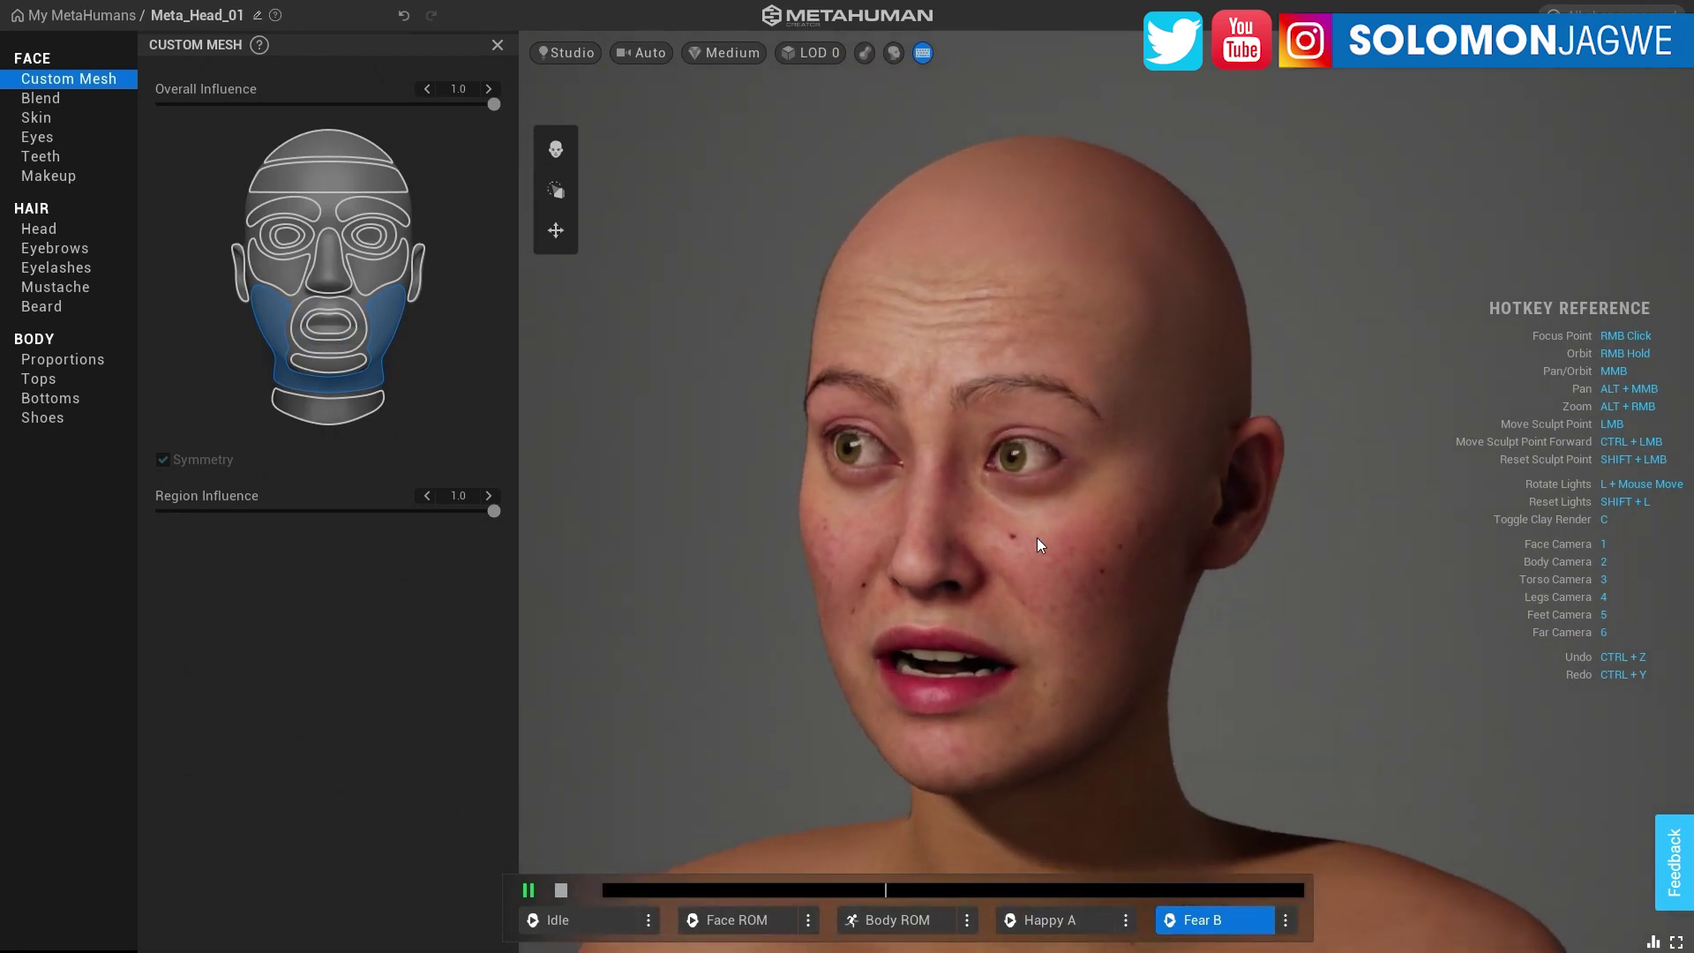
pyautogui.click(1285, 919)
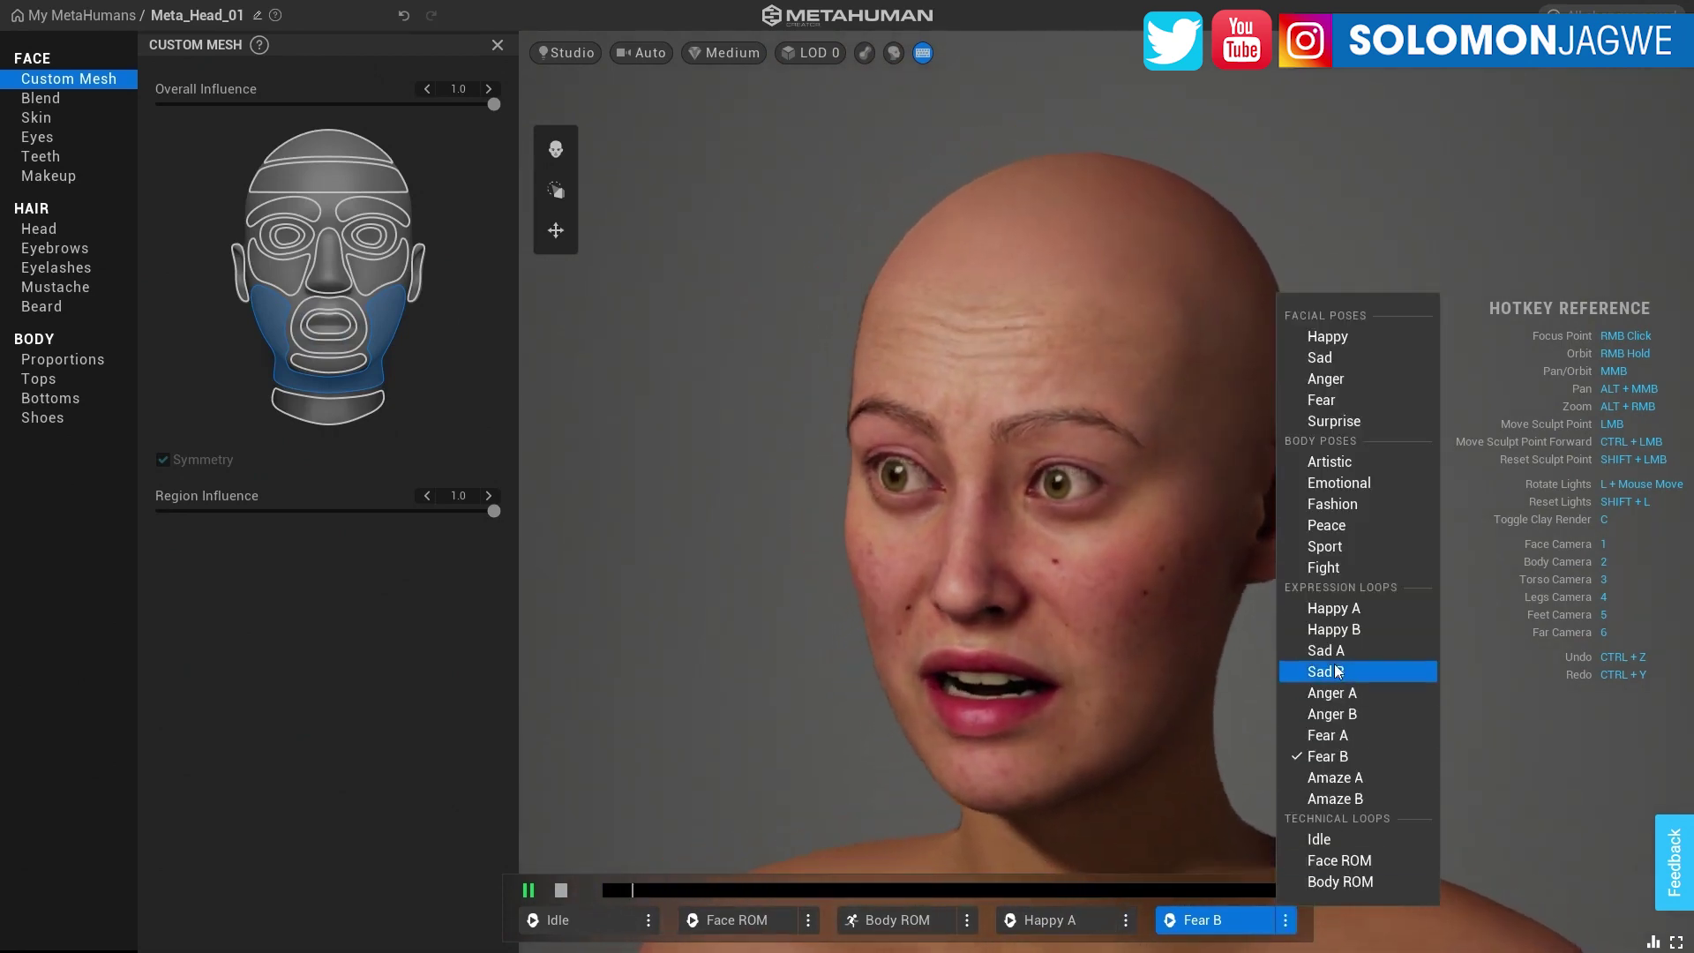
pyautogui.click(1314, 631)
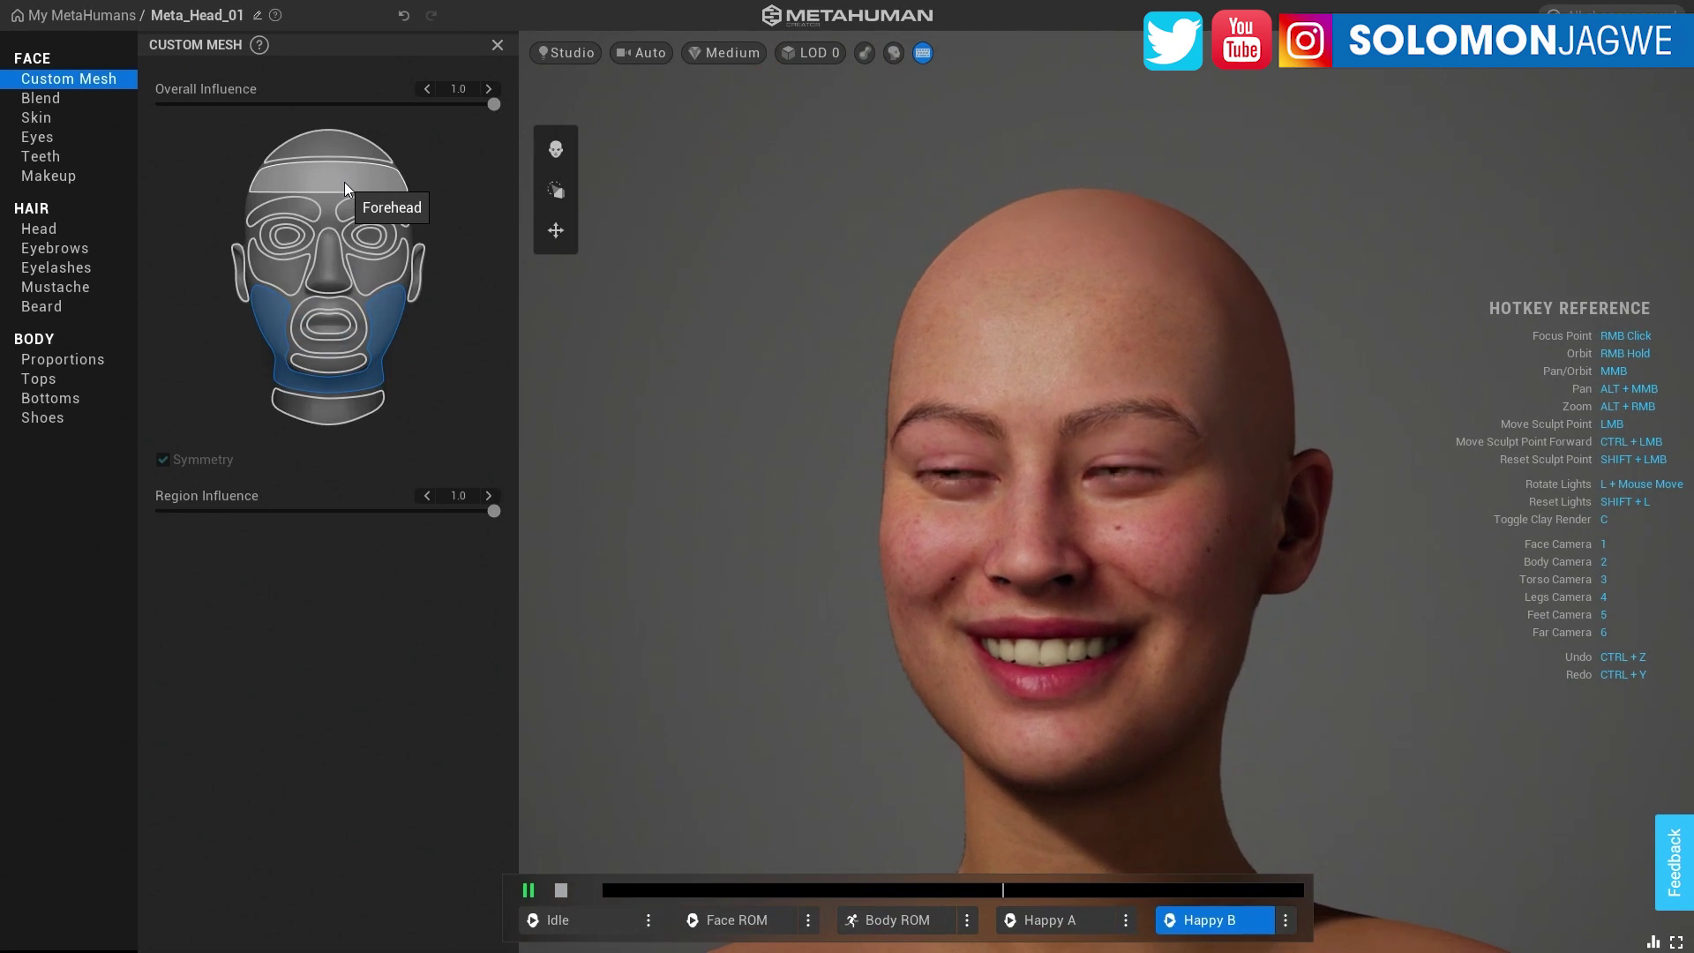
# Step: Try the custom mesh at an overall influence of 0.0, checking different face regions, and restore it to 1.0
pyautogui.click(344, 181)
pyautogui.moveTo(493, 104); pyautogui.dragTo(60, 112)
pyautogui.click(369, 237)
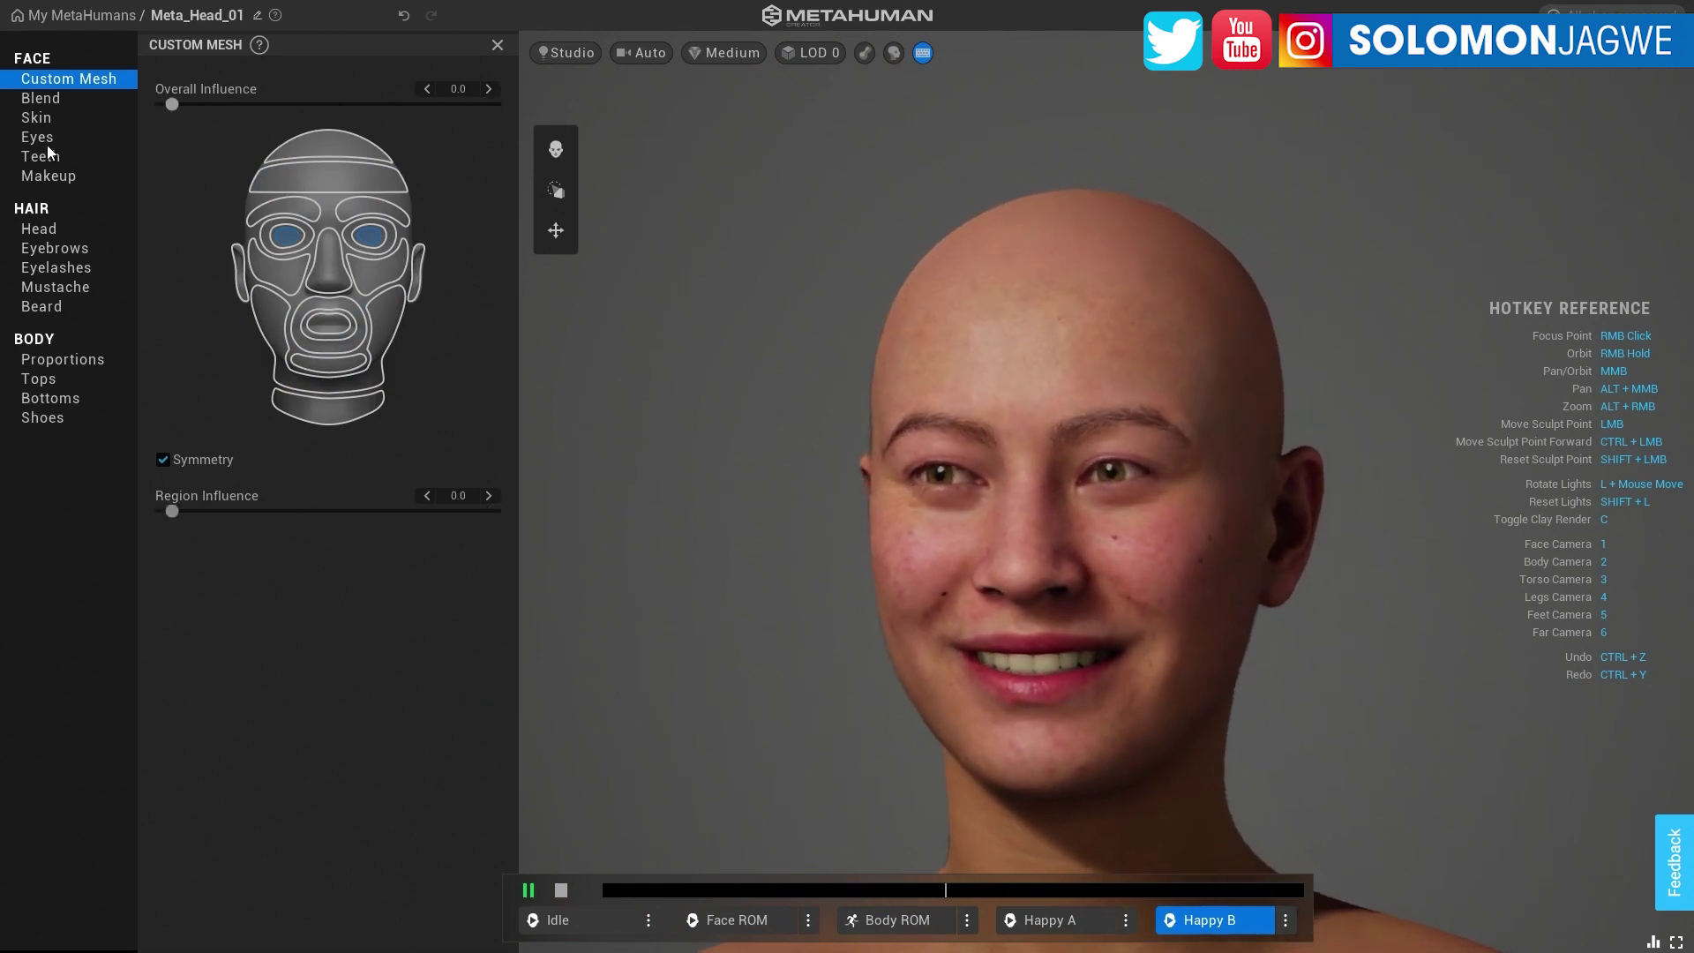
pyautogui.click(342, 391)
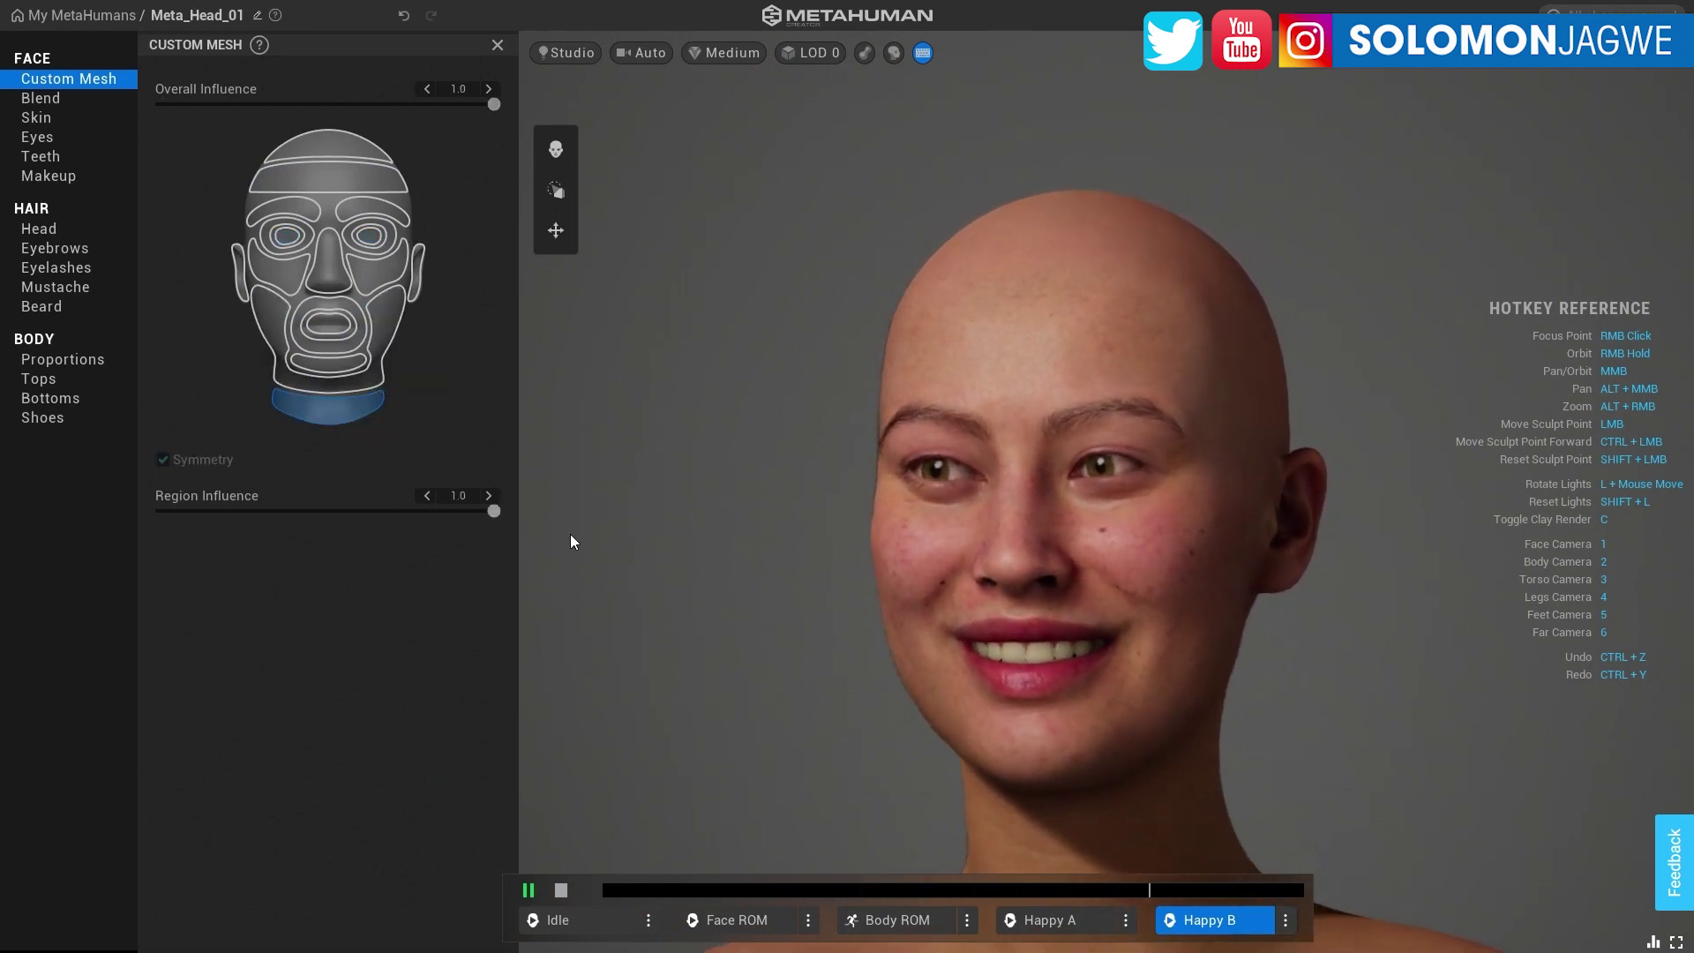
# Step: Give the head the Medium Bob Straight hairstyle
pyautogui.click(42, 230)
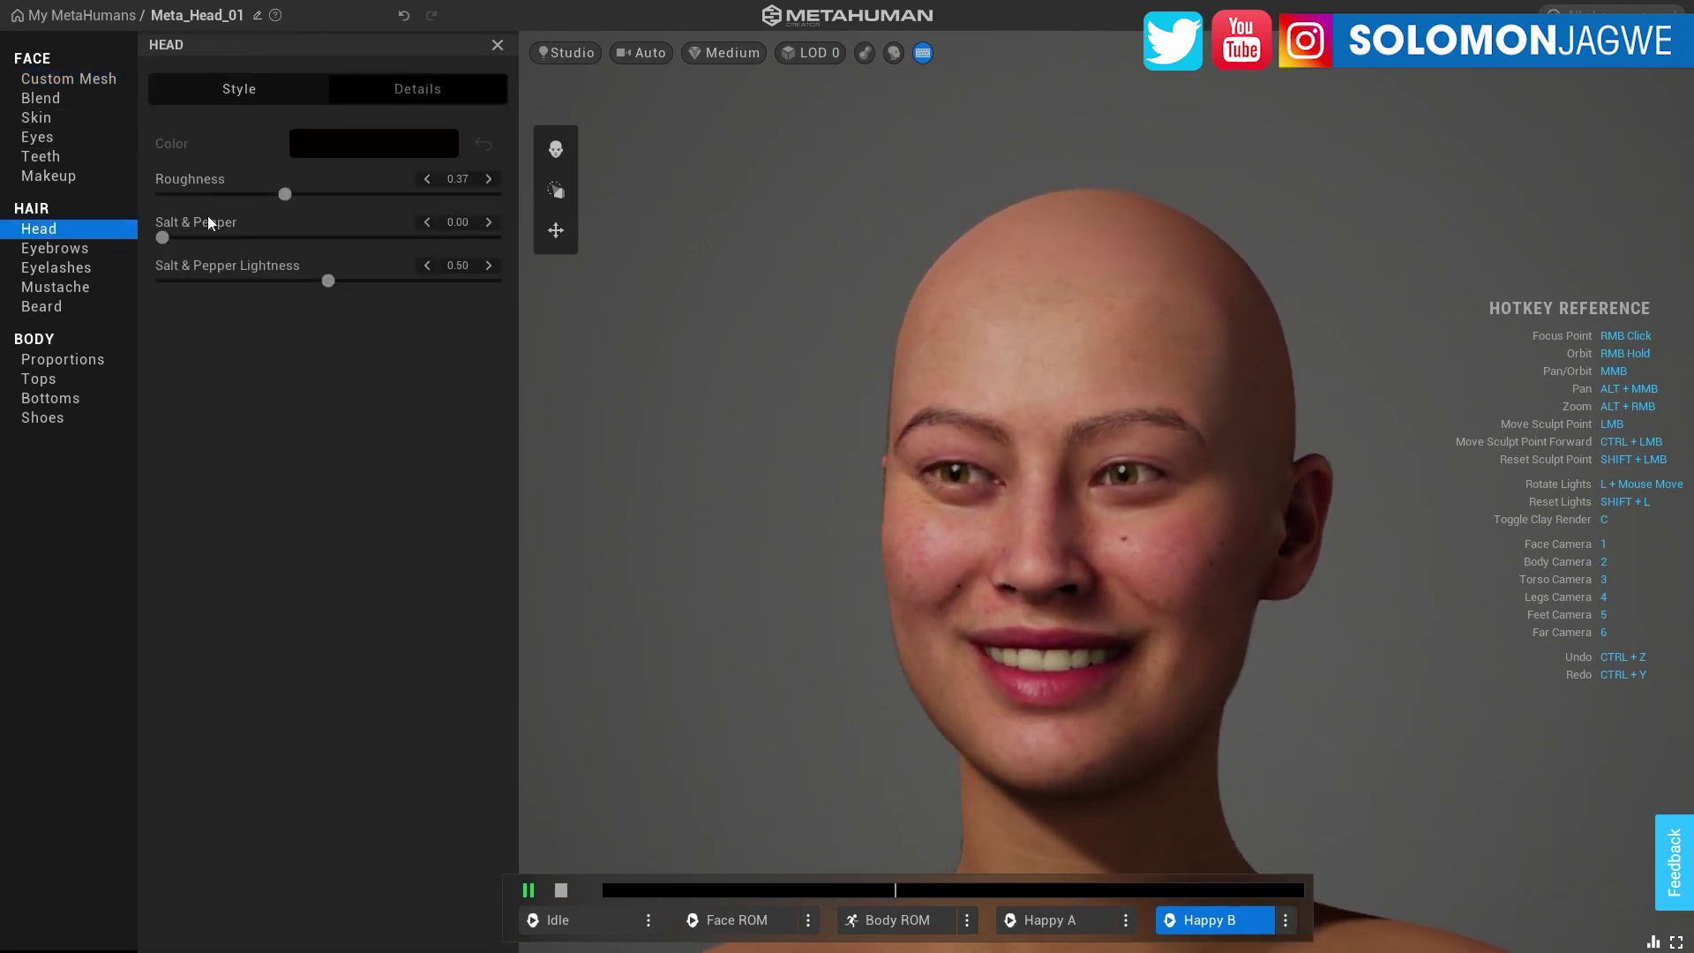
pyautogui.click(177, 95)
pyautogui.moveTo(500, 446); pyautogui.dragTo(505, 651)
pyautogui.scroll(-2, 437, 660)
pyautogui.click(436, 660)
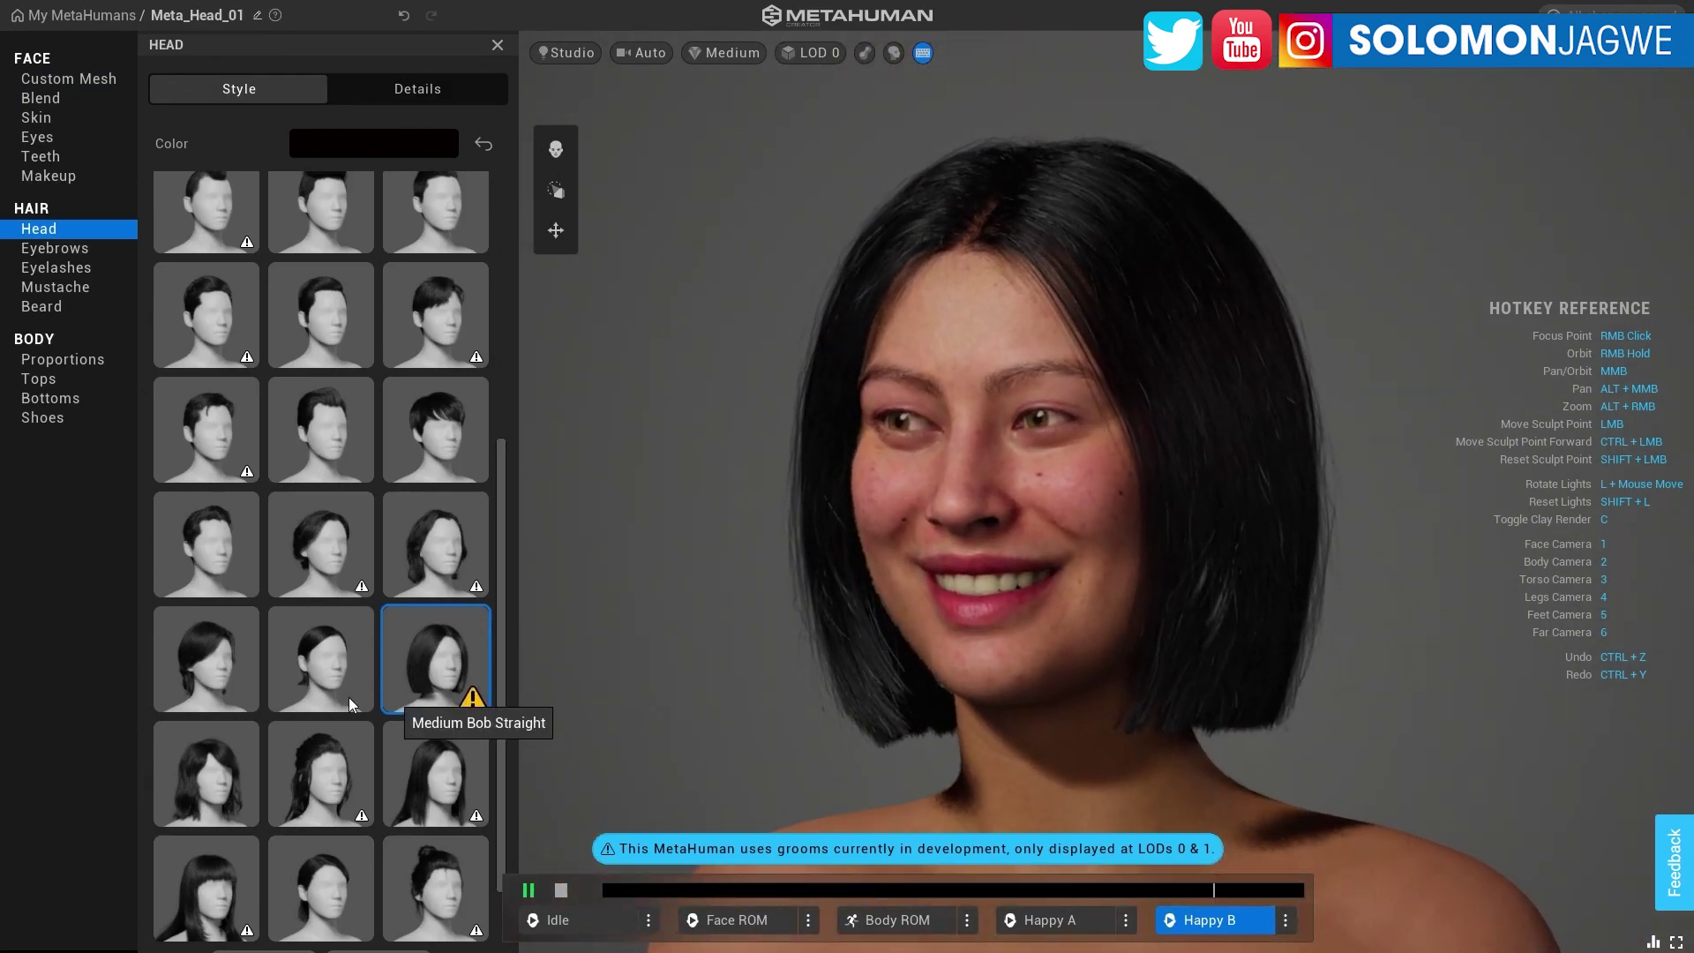
pyautogui.scroll(-1, 496, 760)
# Step: Apply the middle eyebrow style of the second row and view the eyelash settings
pyautogui.click(60, 250)
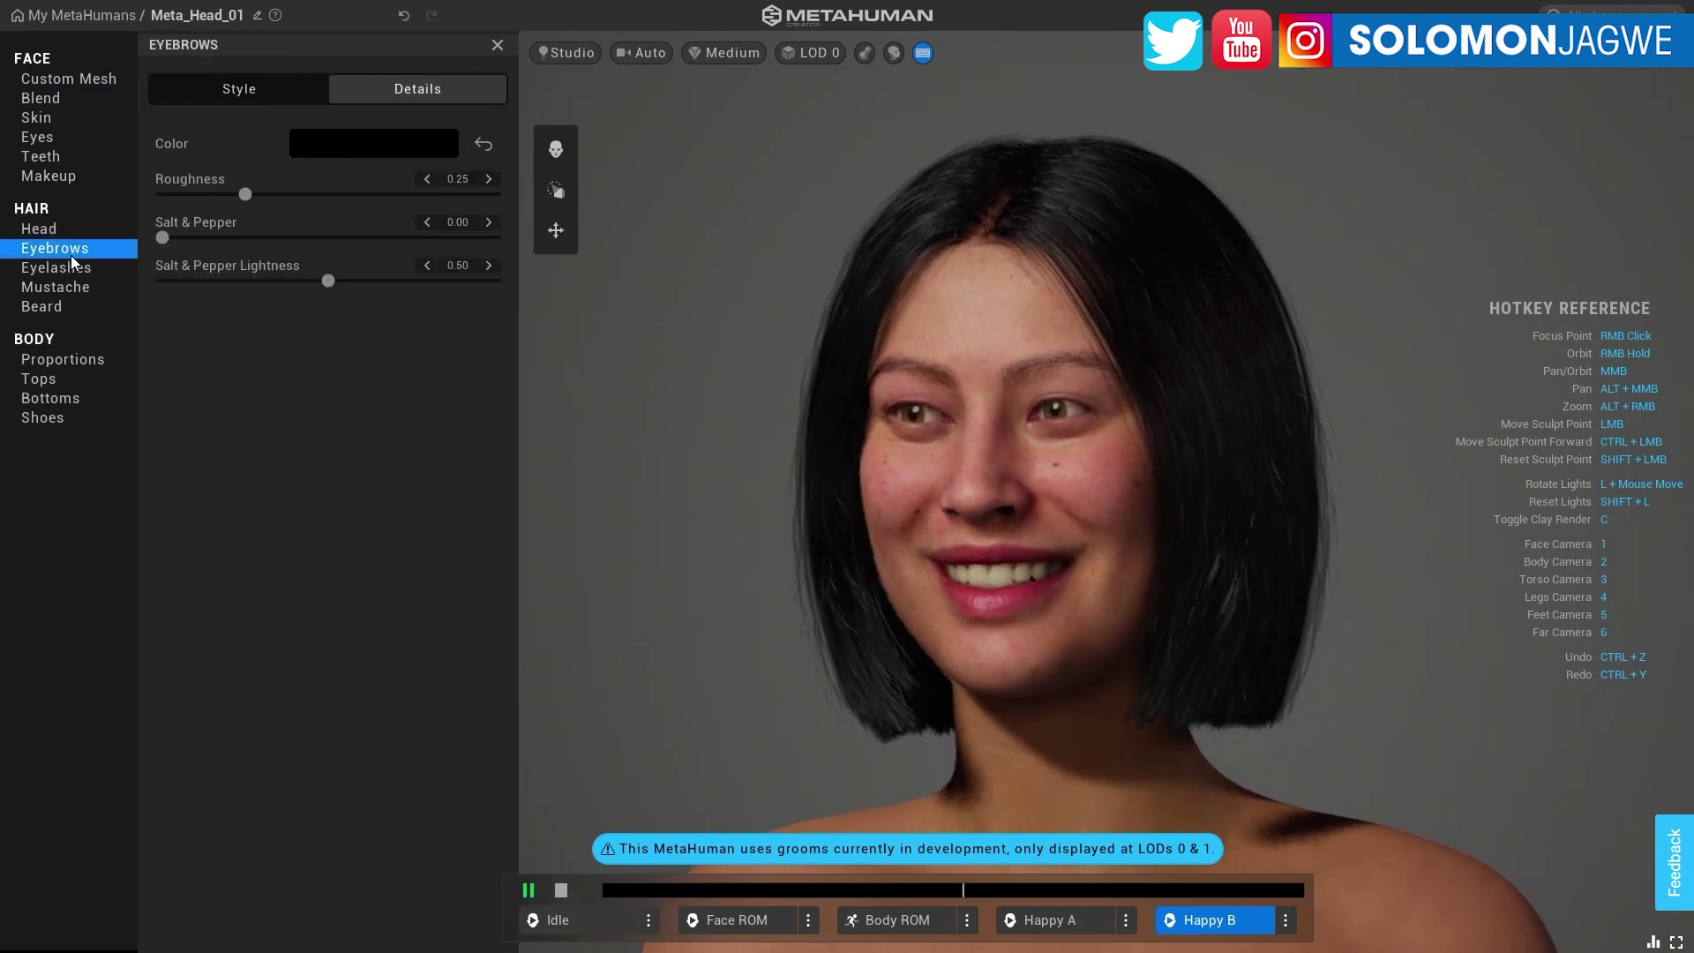
pyautogui.click(249, 85)
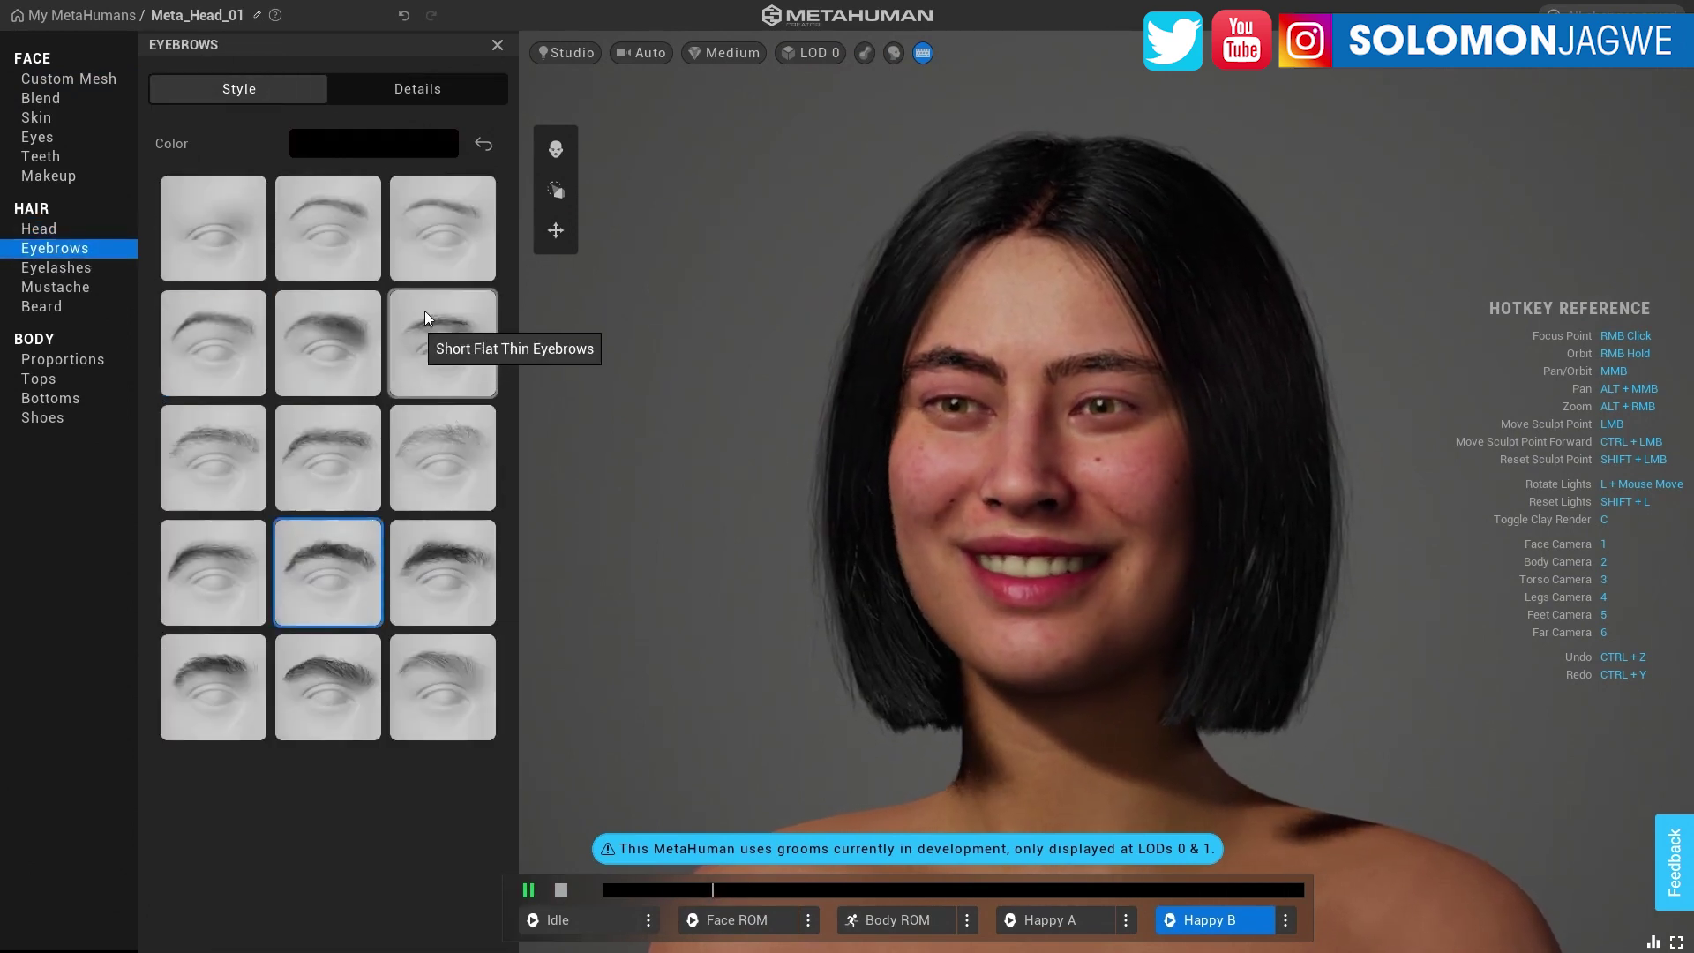
pyautogui.click(321, 339)
pyautogui.click(48, 267)
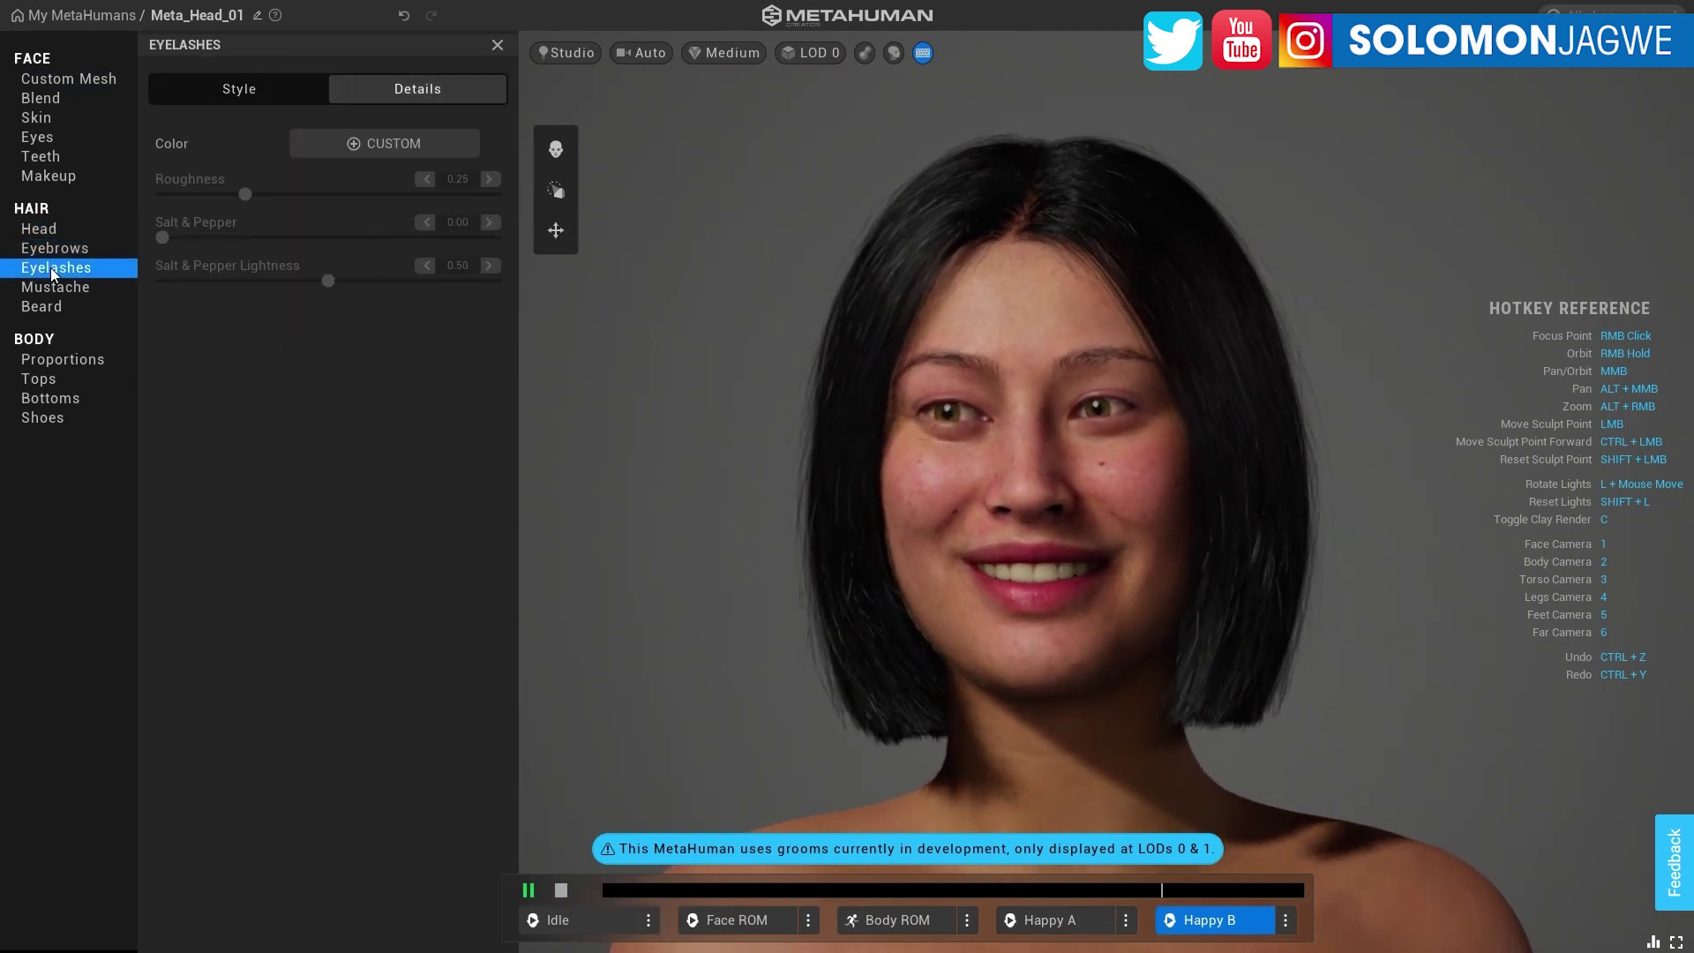
# Step: Dress the body in the short-sleeved T-shirt and the Yoga Pants Full Length
pyautogui.click(36, 377)
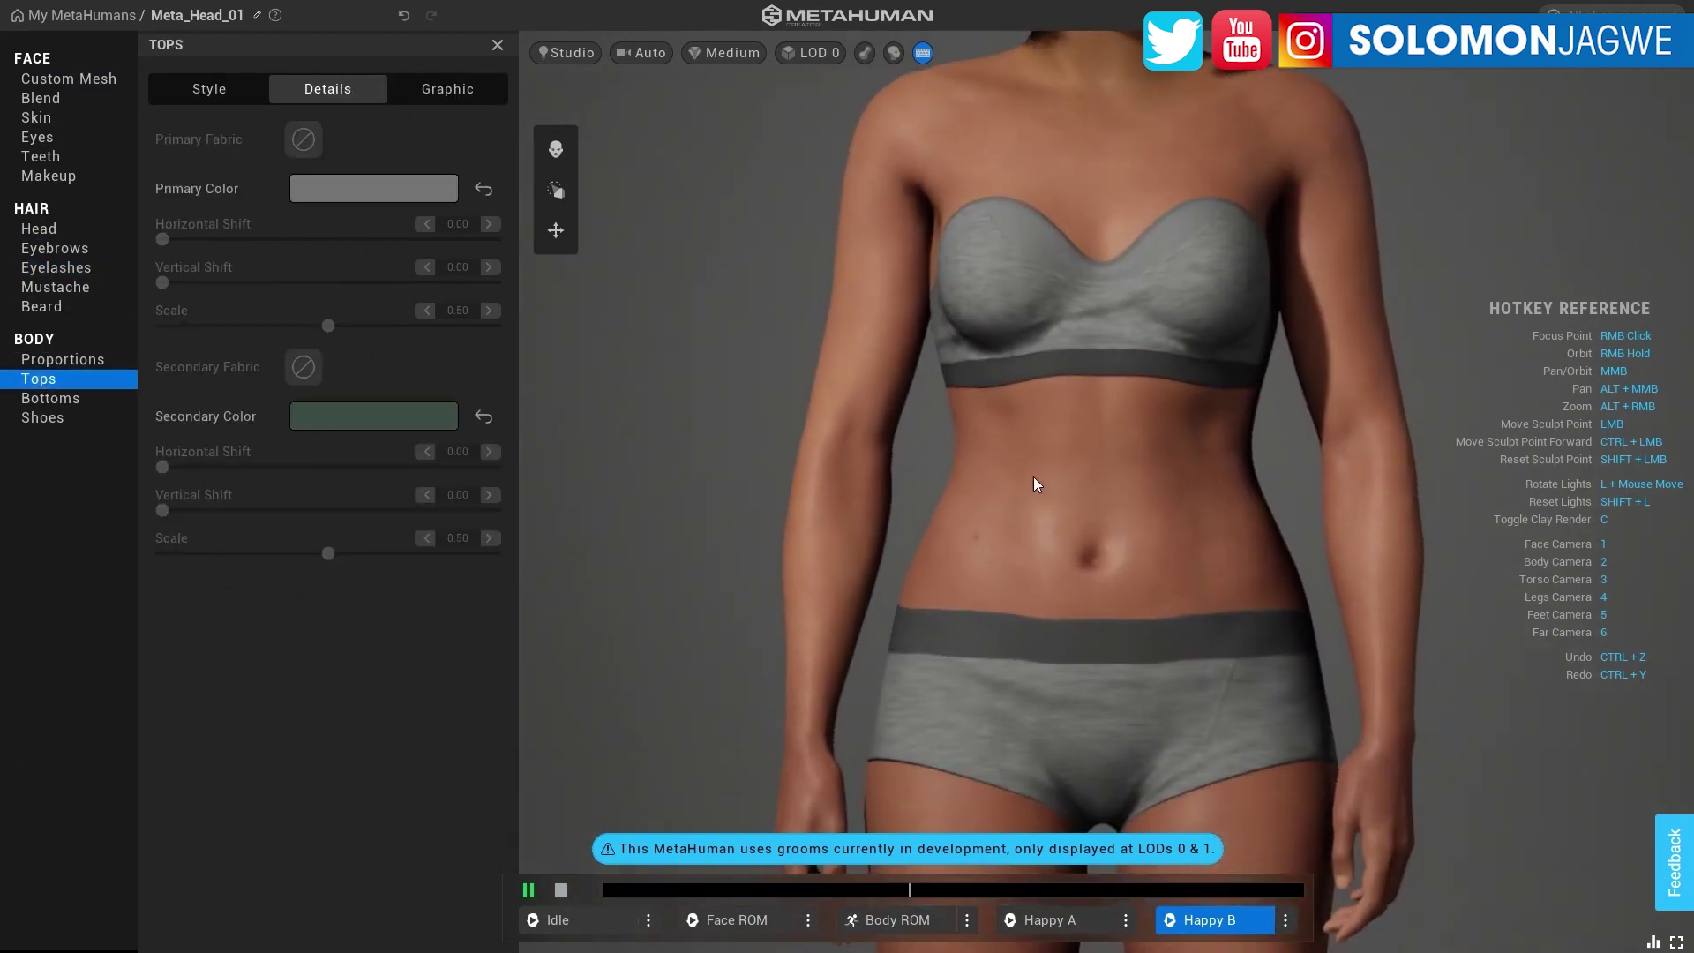
pyautogui.click(319, 378)
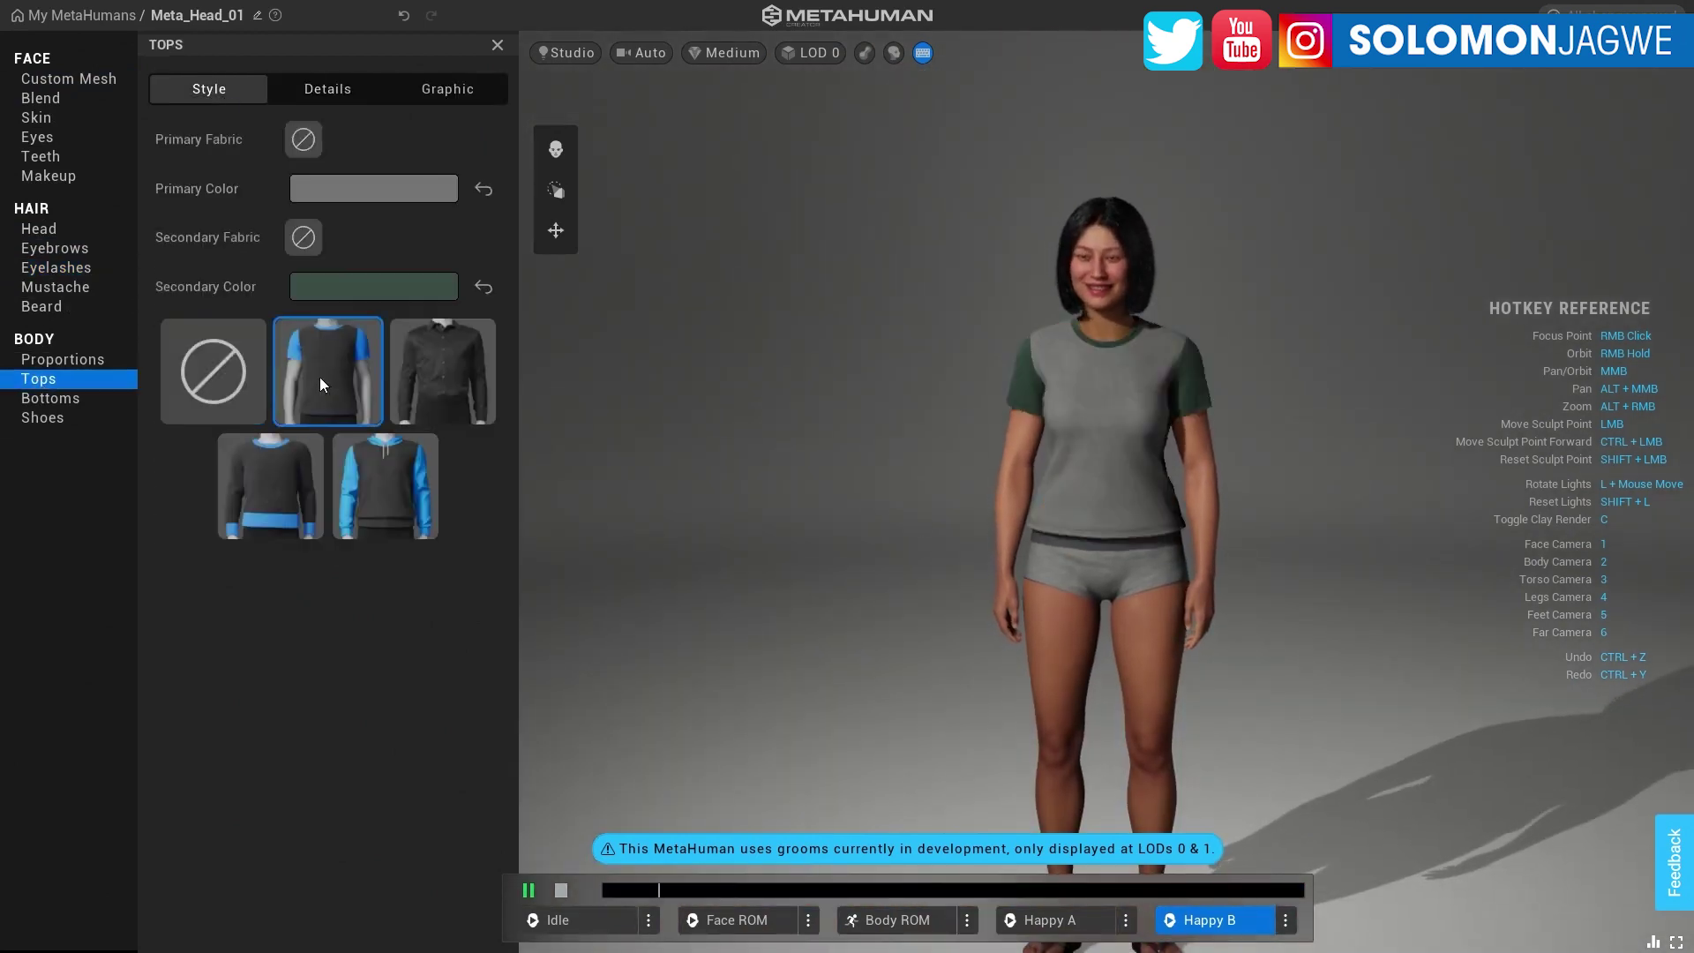
pyautogui.click(62, 399)
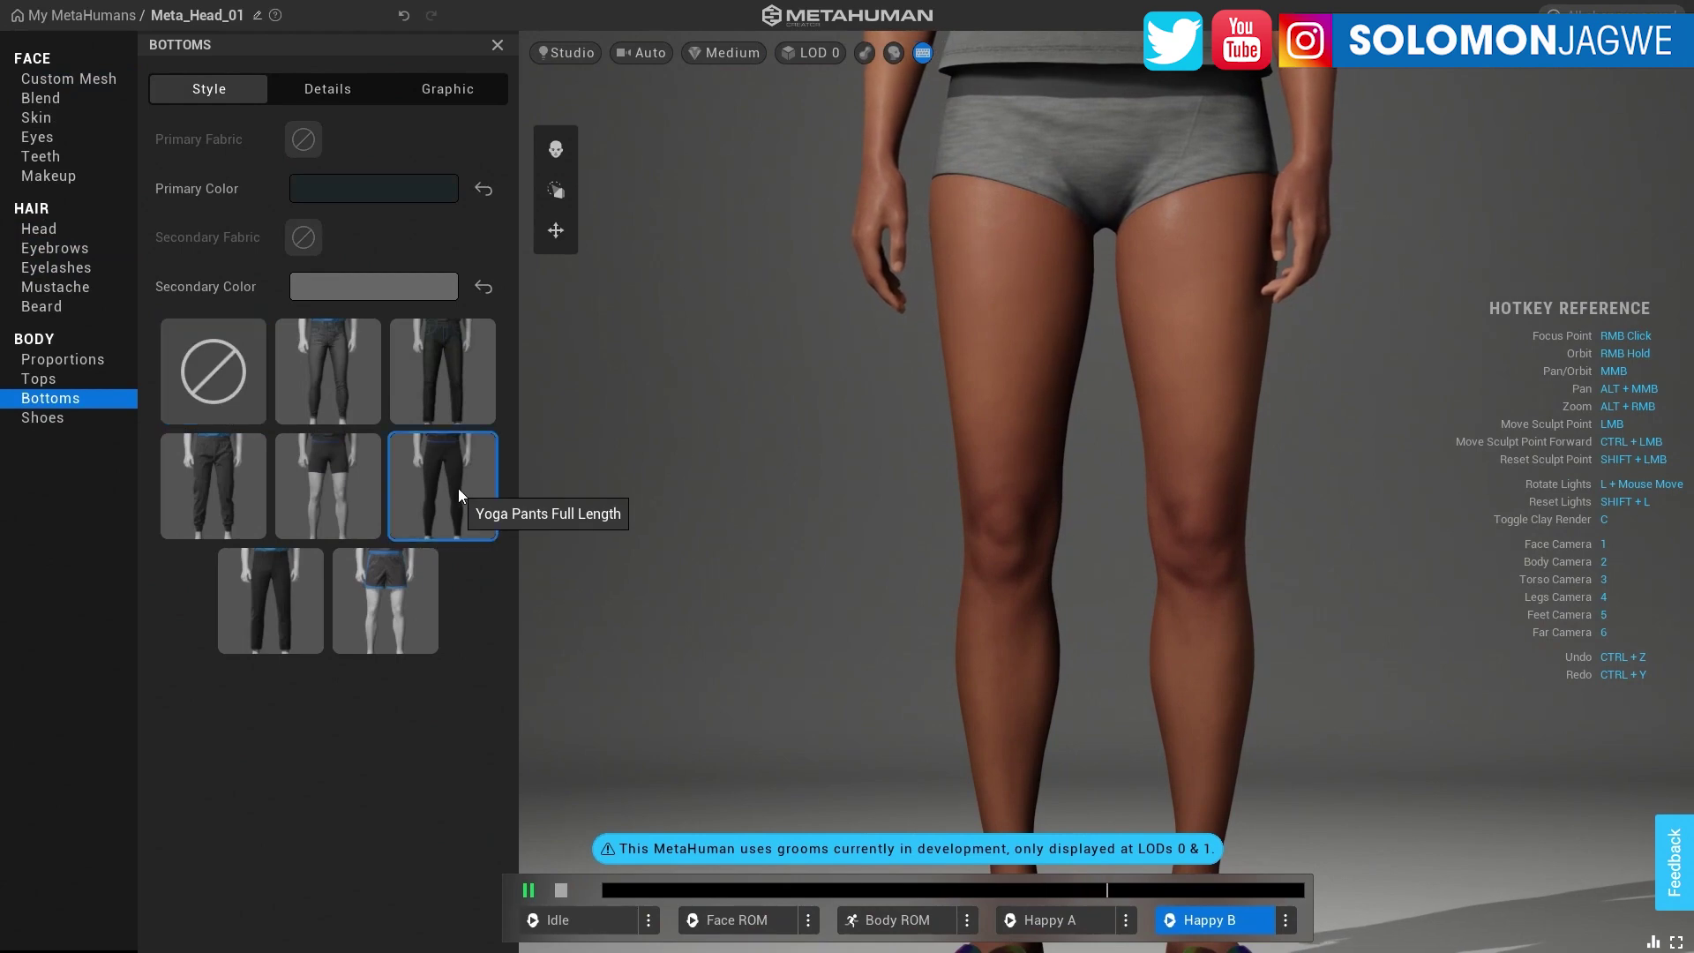
pyautogui.click(458, 489)
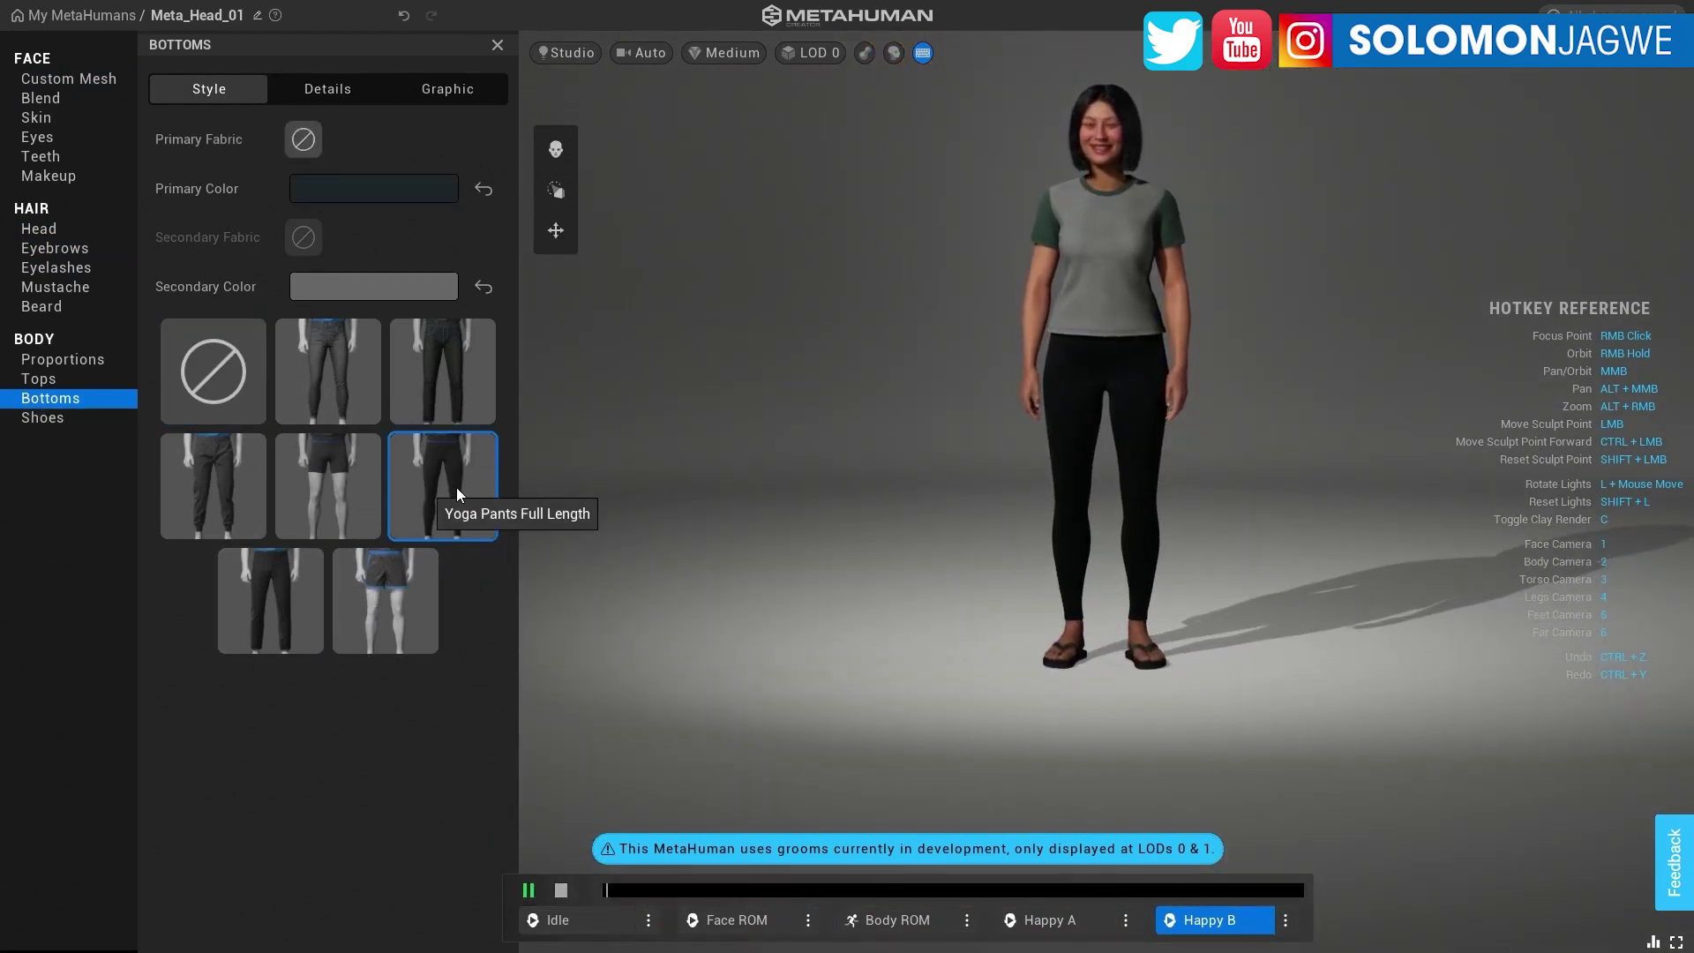
# Step: Set the yoga pants' primary color to a custom turquoise, hex 007B99, and look through their detail and graphic options
pyautogui.click(390, 190)
pyautogui.click(484, 362)
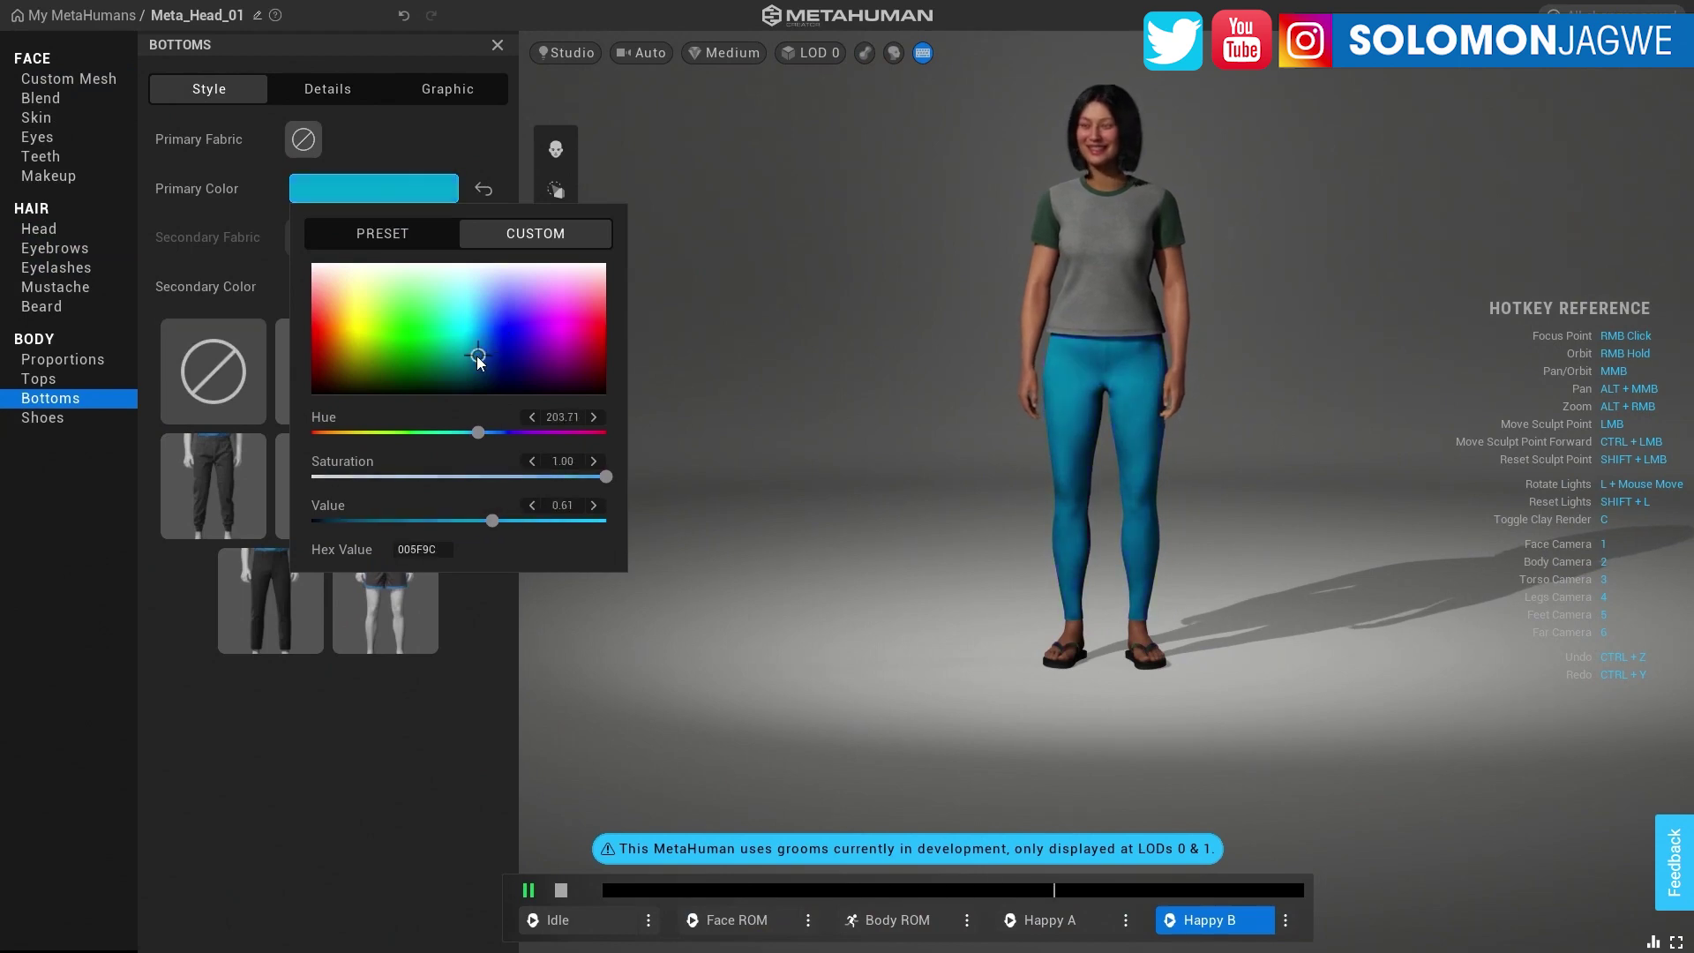
pyautogui.moveTo(483, 362); pyautogui.dragTo(474, 365)
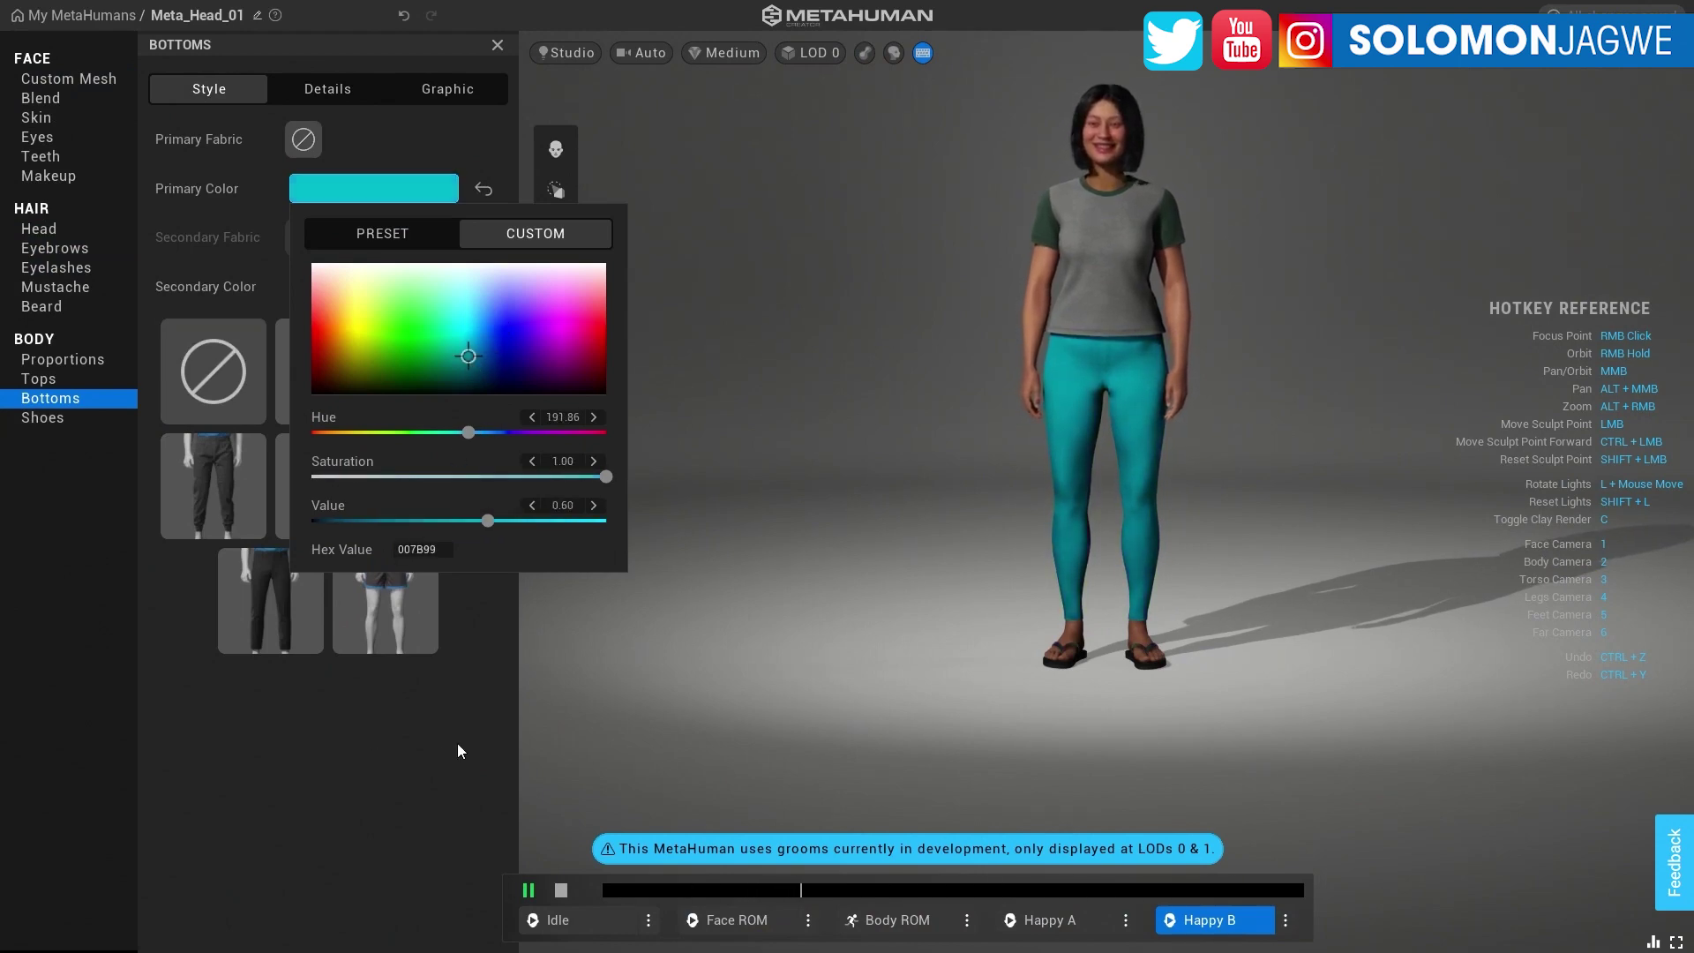
pyautogui.click(327, 88)
pyautogui.click(448, 88)
pyautogui.click(209, 88)
# Step: Try the three-surfboards graphic on the T-shirt and browse the other available graphics
pyautogui.click(53, 378)
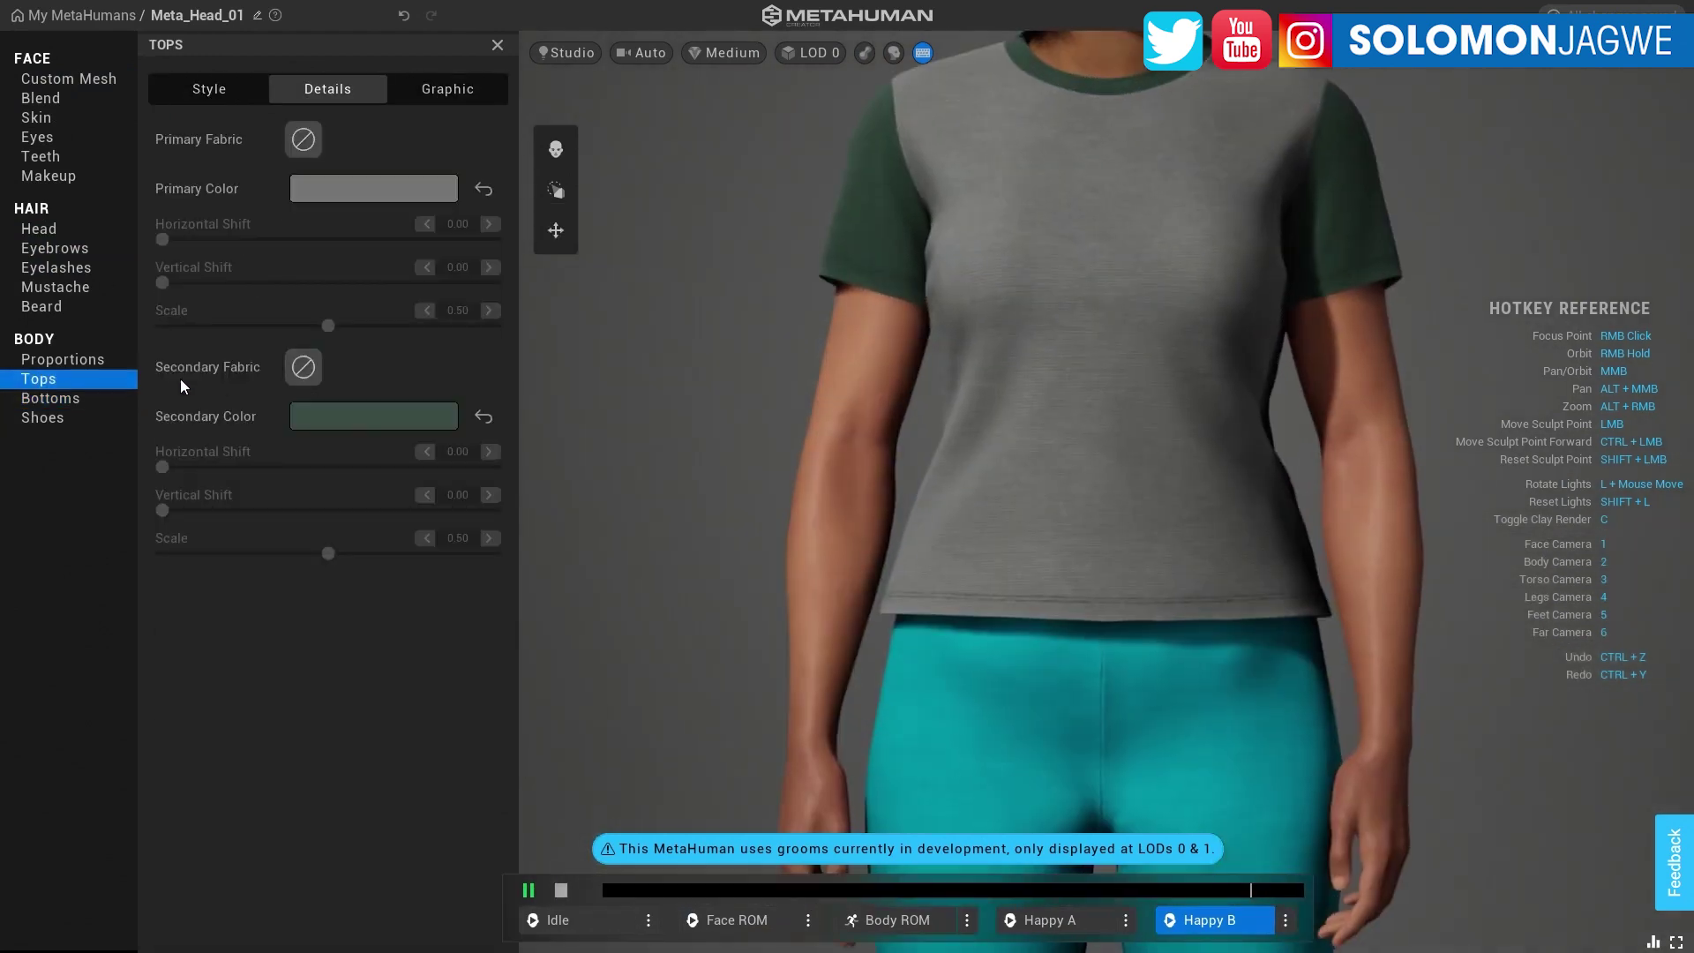
pyautogui.click(447, 88)
pyautogui.click(321, 331)
pyautogui.scroll(-2, 482, 464)
pyautogui.scroll(-2, 482, 464)
pyautogui.scroll(4, 481, 464)
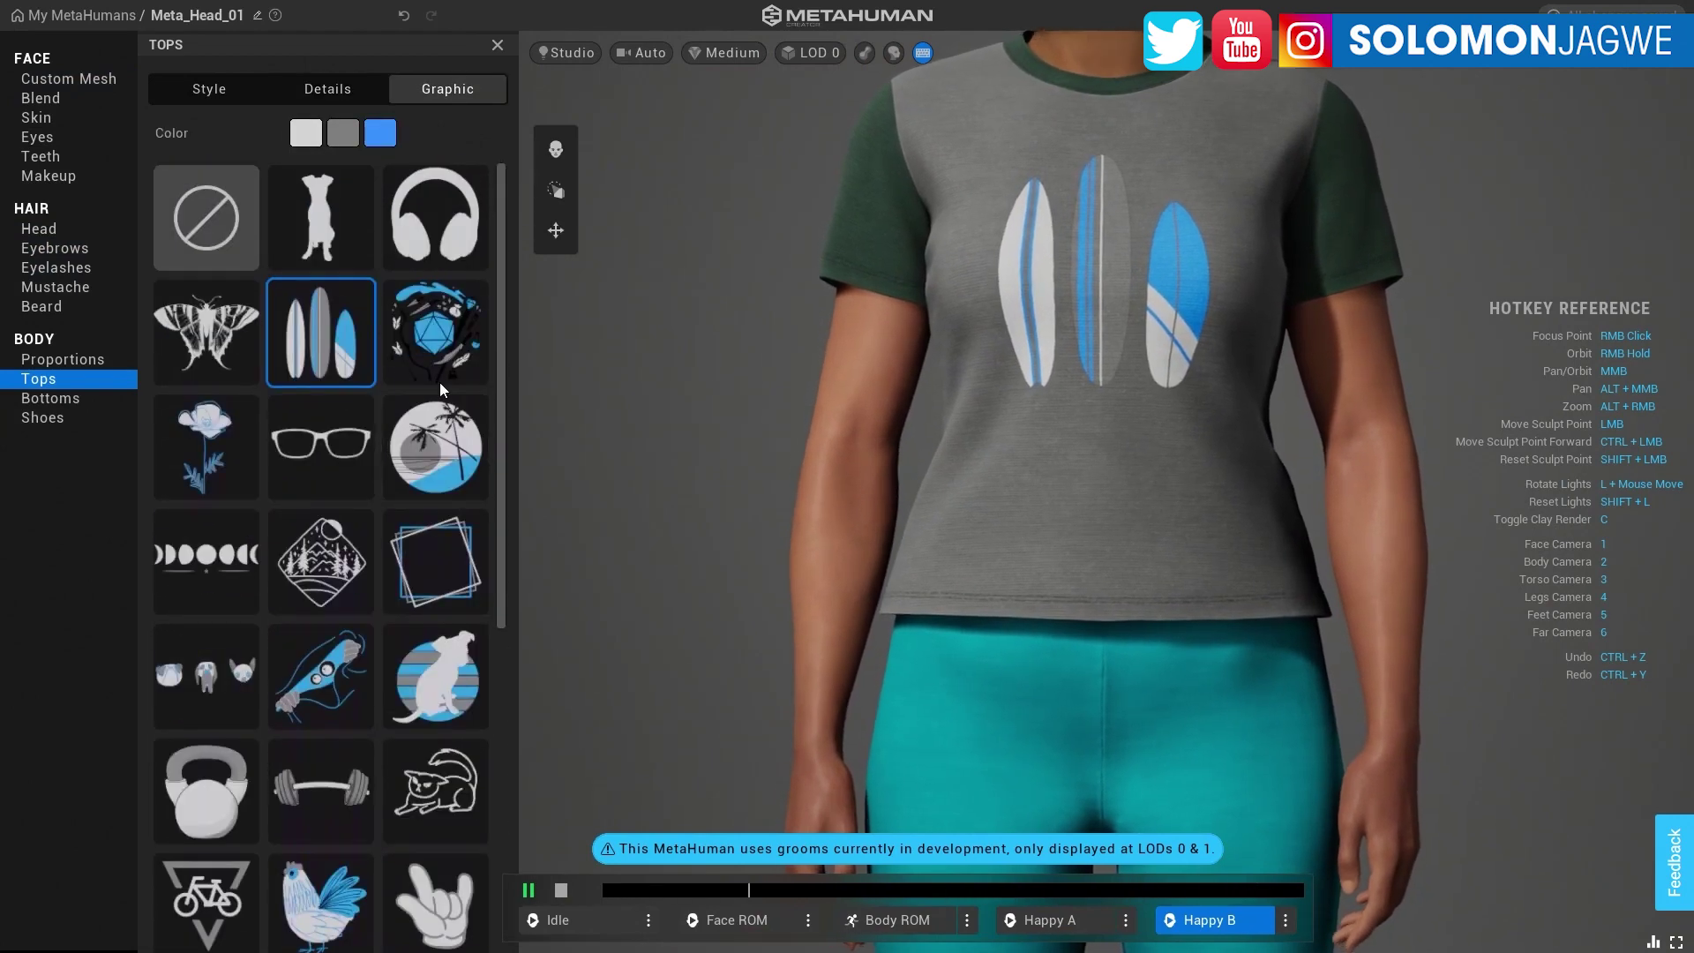
# Step: Try several other T-shirt graphics, including Rotated Squares, and keep the white diamond-shaped mountain and trees design
pyautogui.click(432, 340)
pyautogui.click(432, 545)
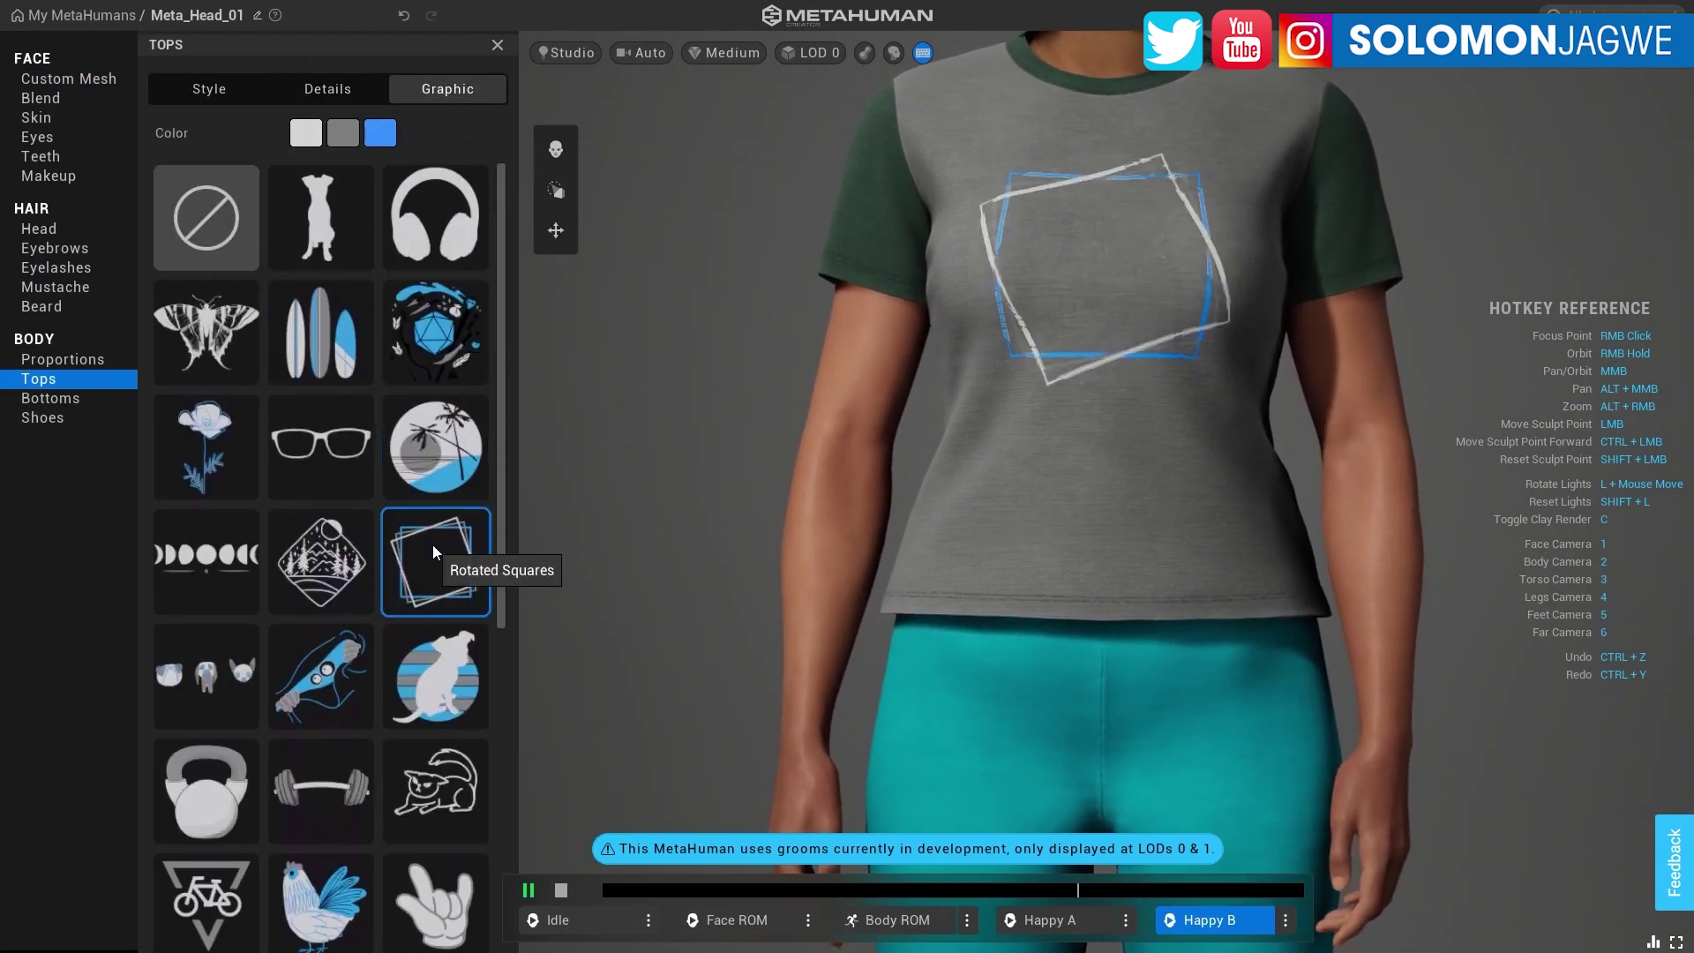
pyautogui.click(438, 679)
pyautogui.click(321, 666)
pyautogui.click(321, 243)
pyautogui.click(337, 459)
pyautogui.click(335, 556)
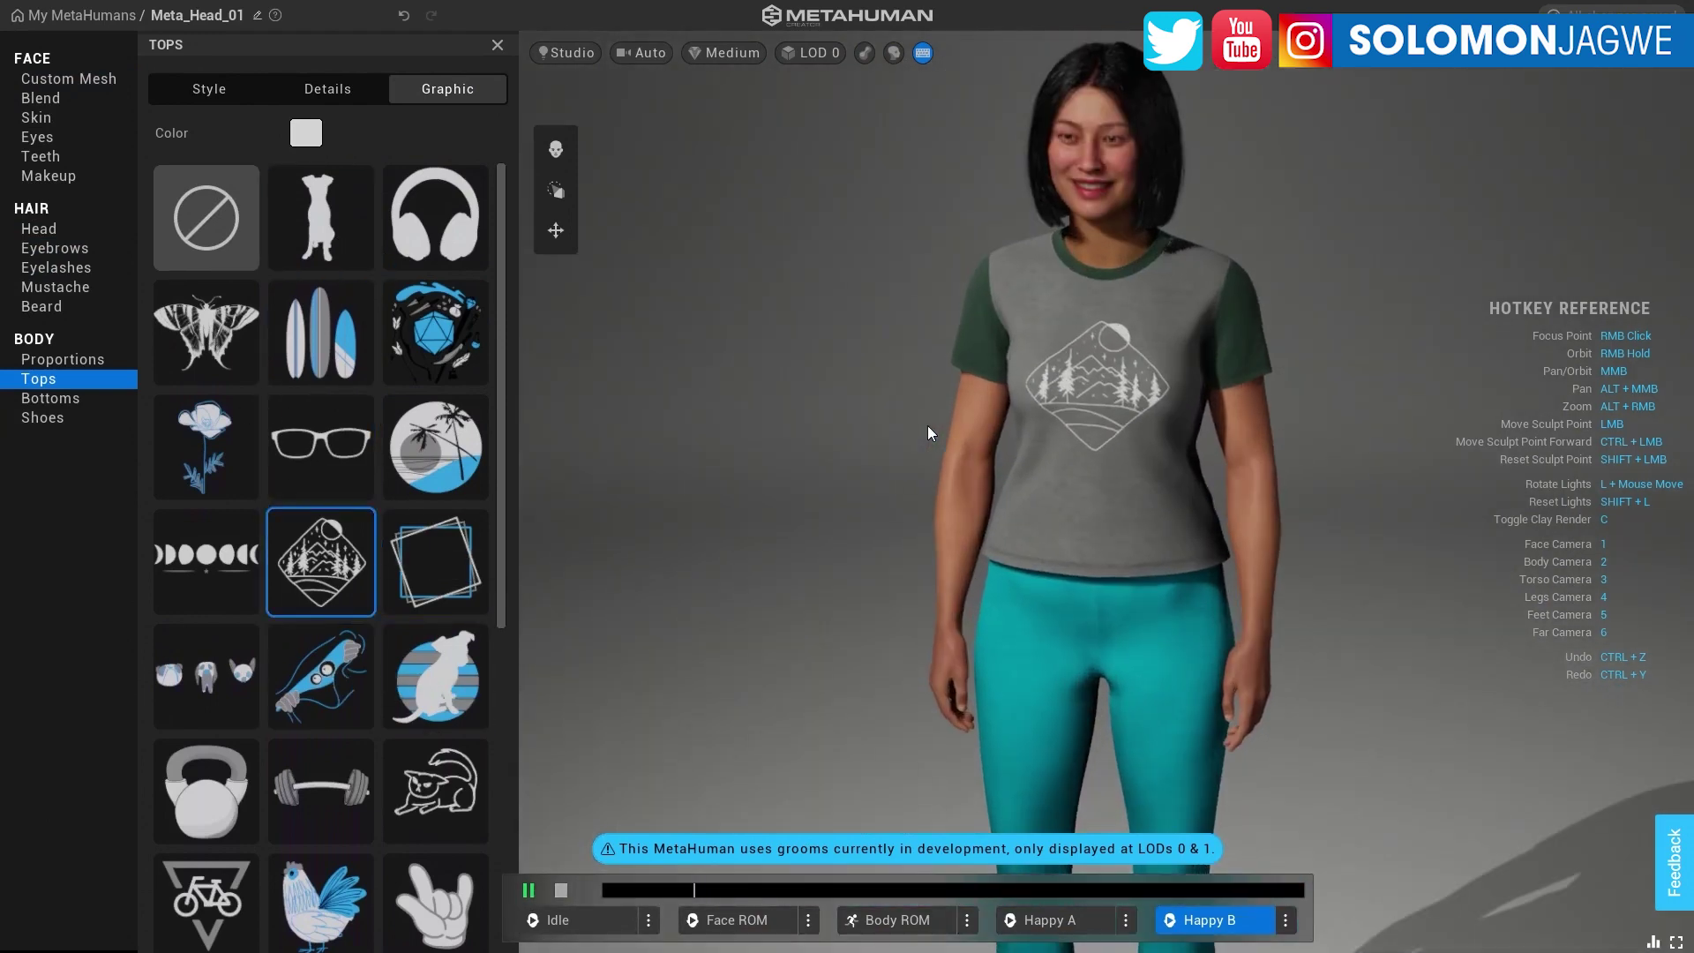
# Step: Set the T-shirt's primary and secondary colors to the slate-blue Neutral preset and check the whole outfit
pyautogui.click(228, 89)
pyautogui.click(378, 285)
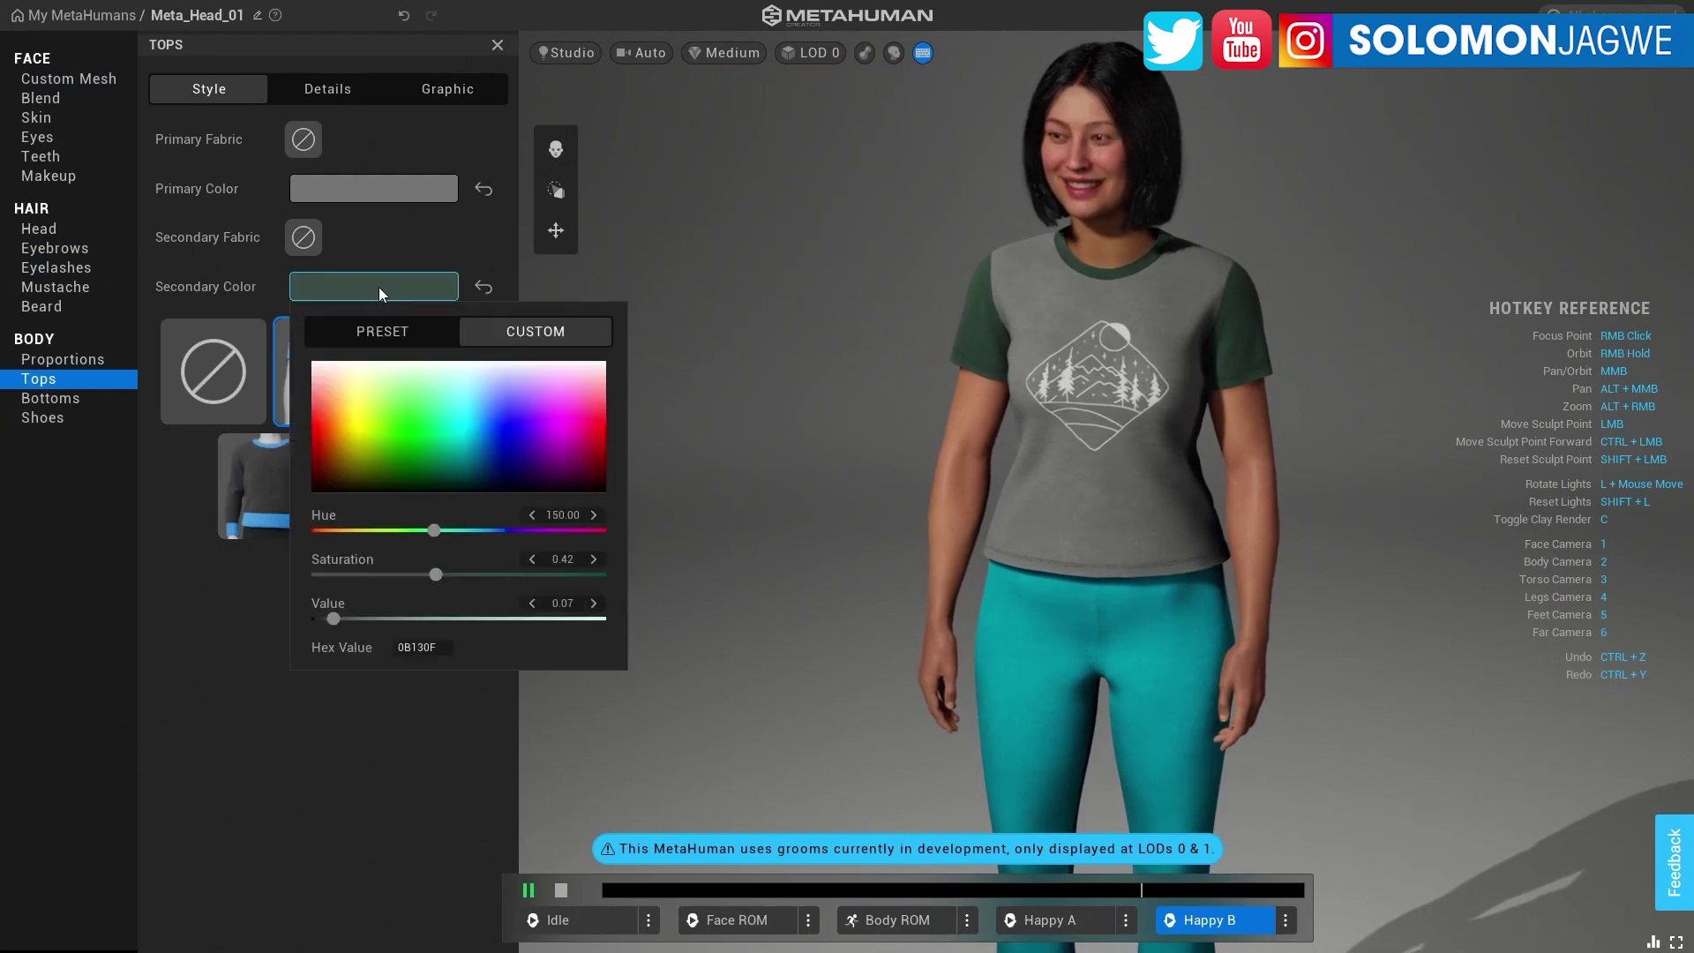
pyautogui.click(413, 333)
pyautogui.click(549, 485)
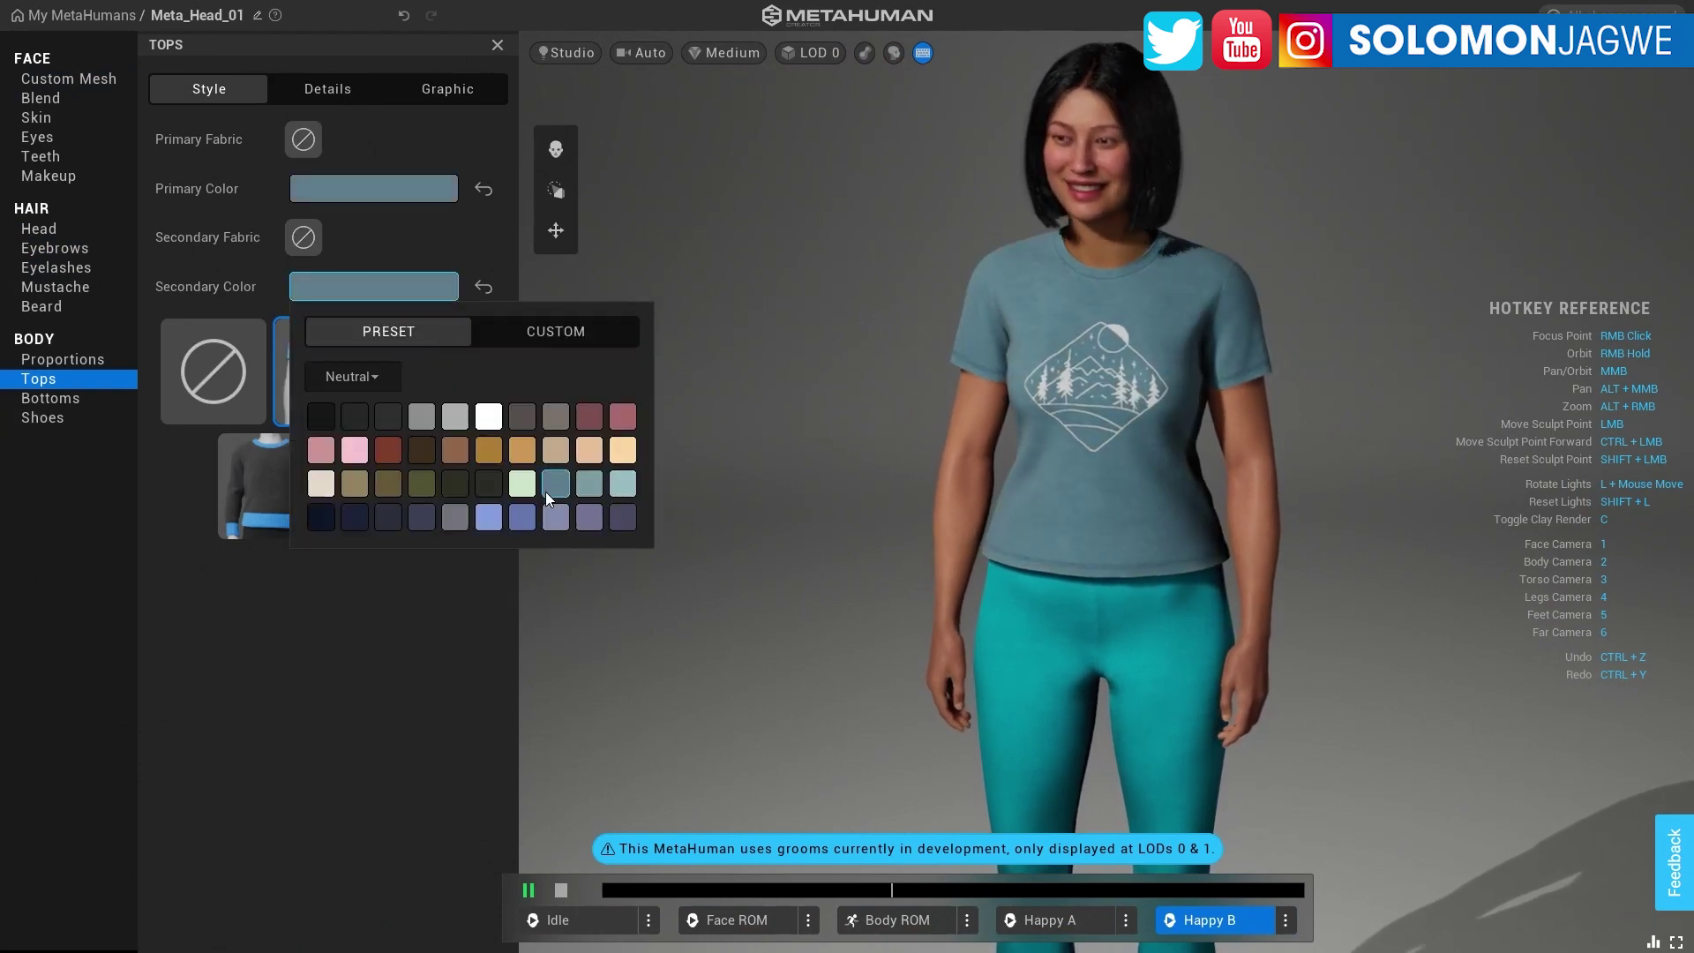
pyautogui.click(303, 569)
pyautogui.scroll(-5, 865, 485)
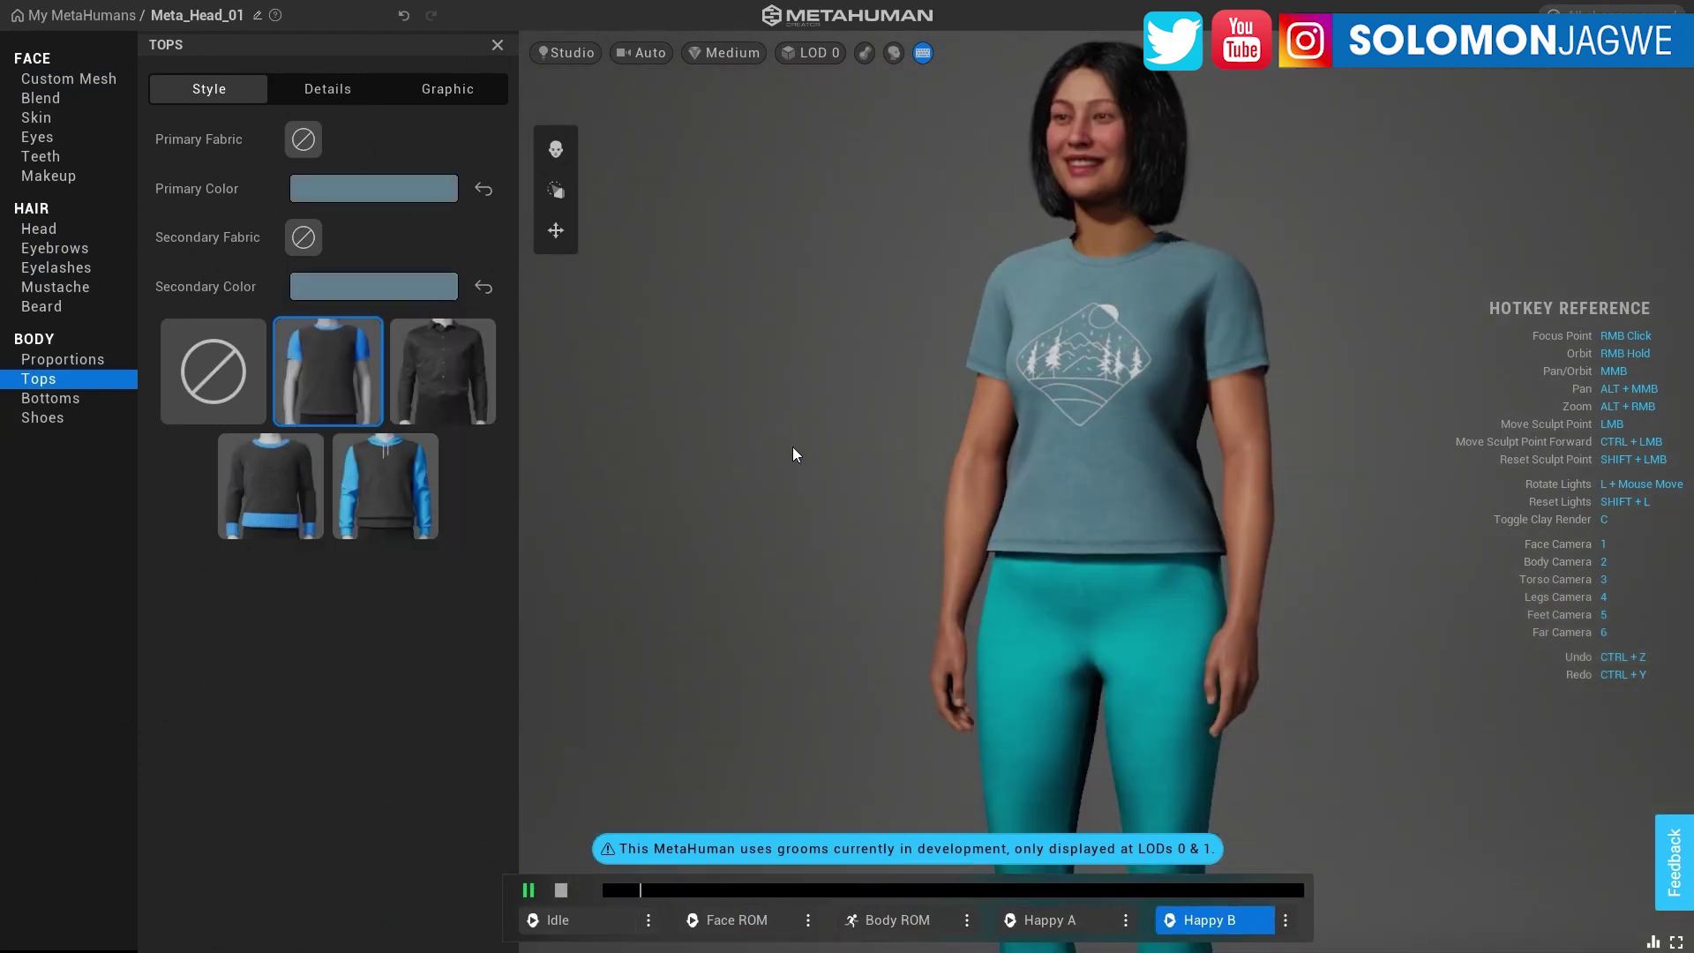
pyautogui.scroll(3, 1216, 527)
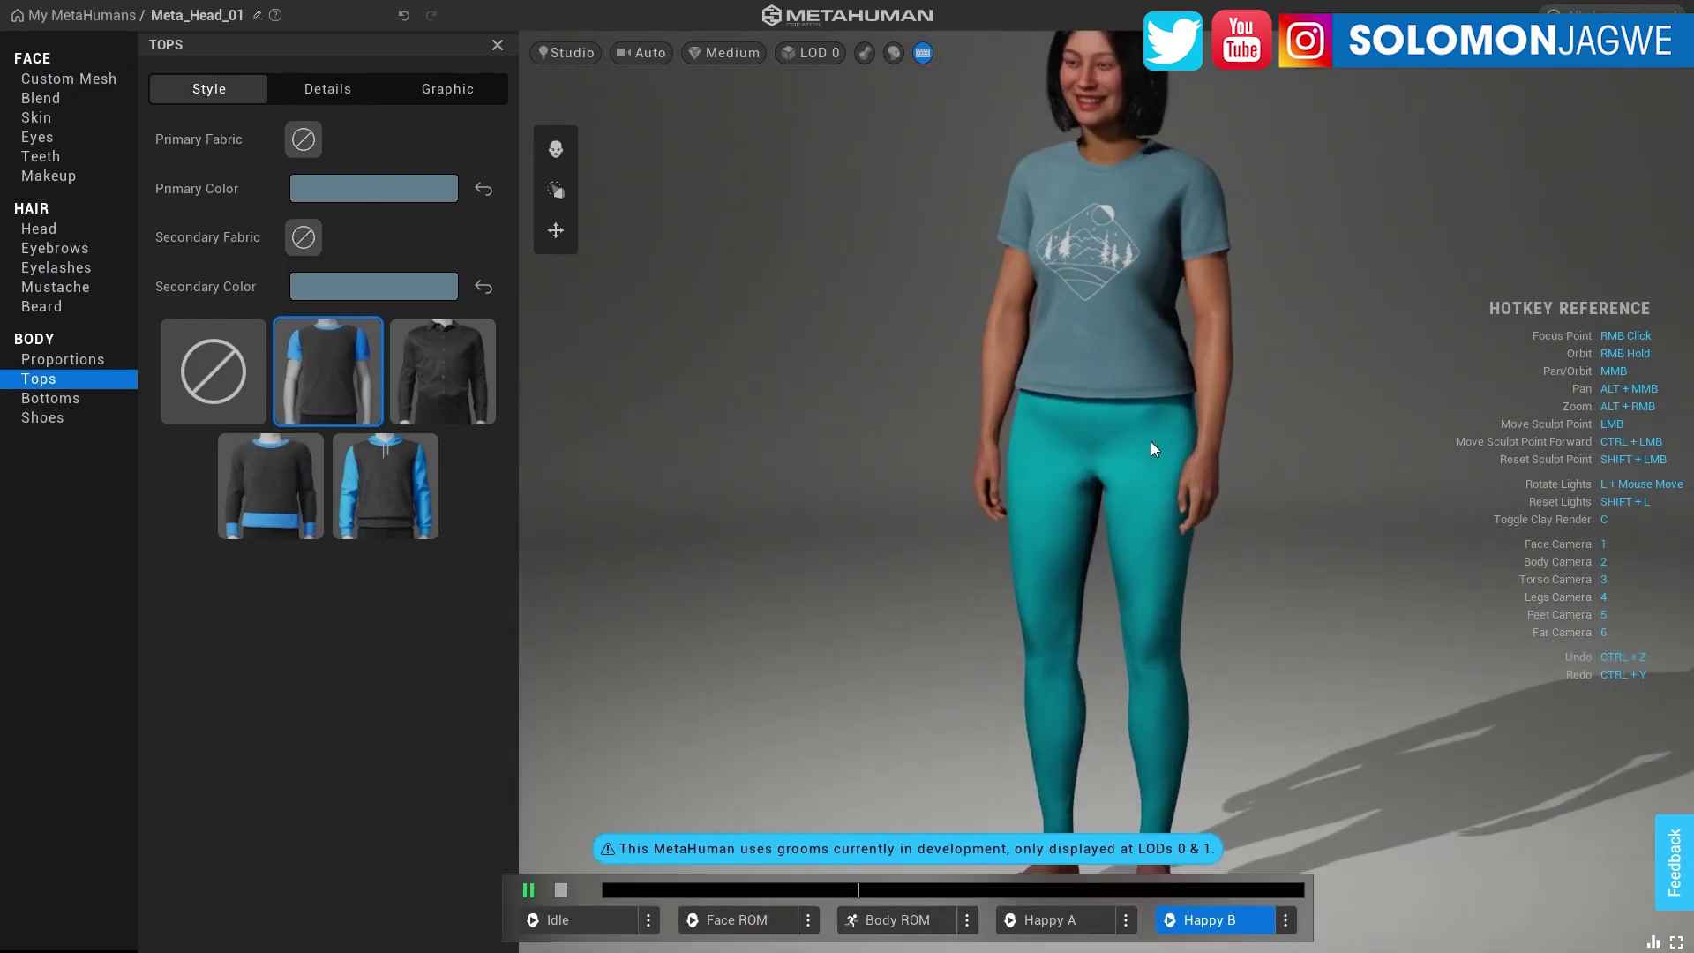
pyautogui.click(376, 188)
pyautogui.click(324, 89)
pyautogui.click(209, 88)
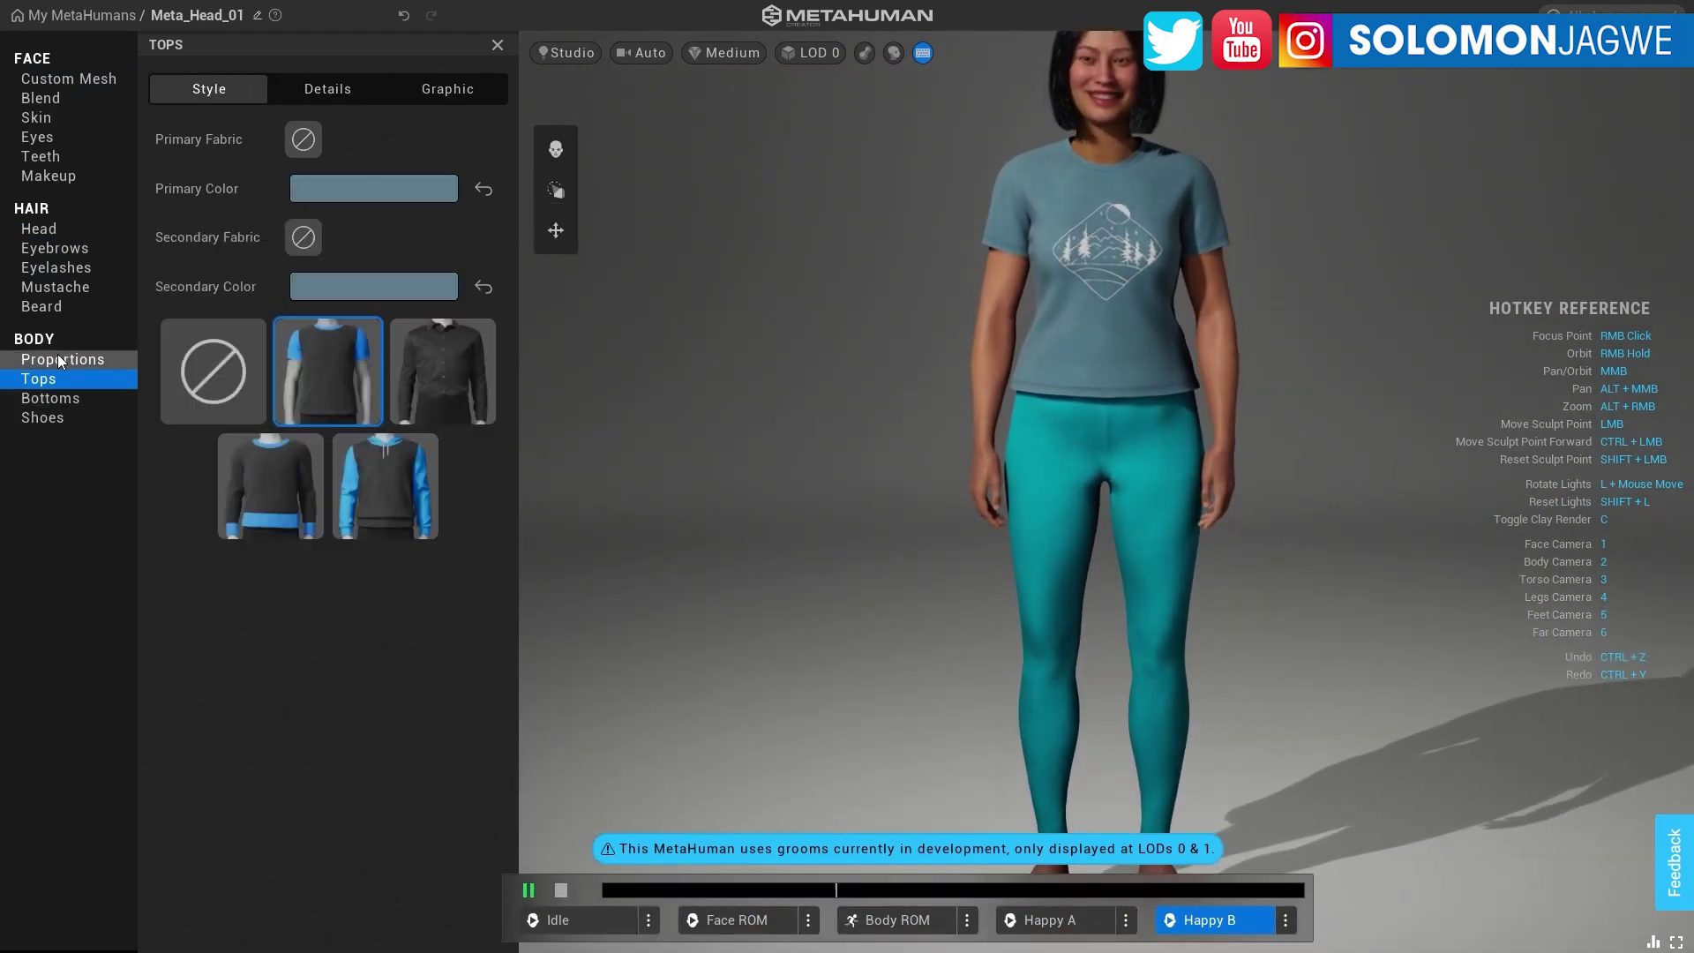
pyautogui.click(50, 398)
pyautogui.click(212, 89)
pyautogui.click(330, 195)
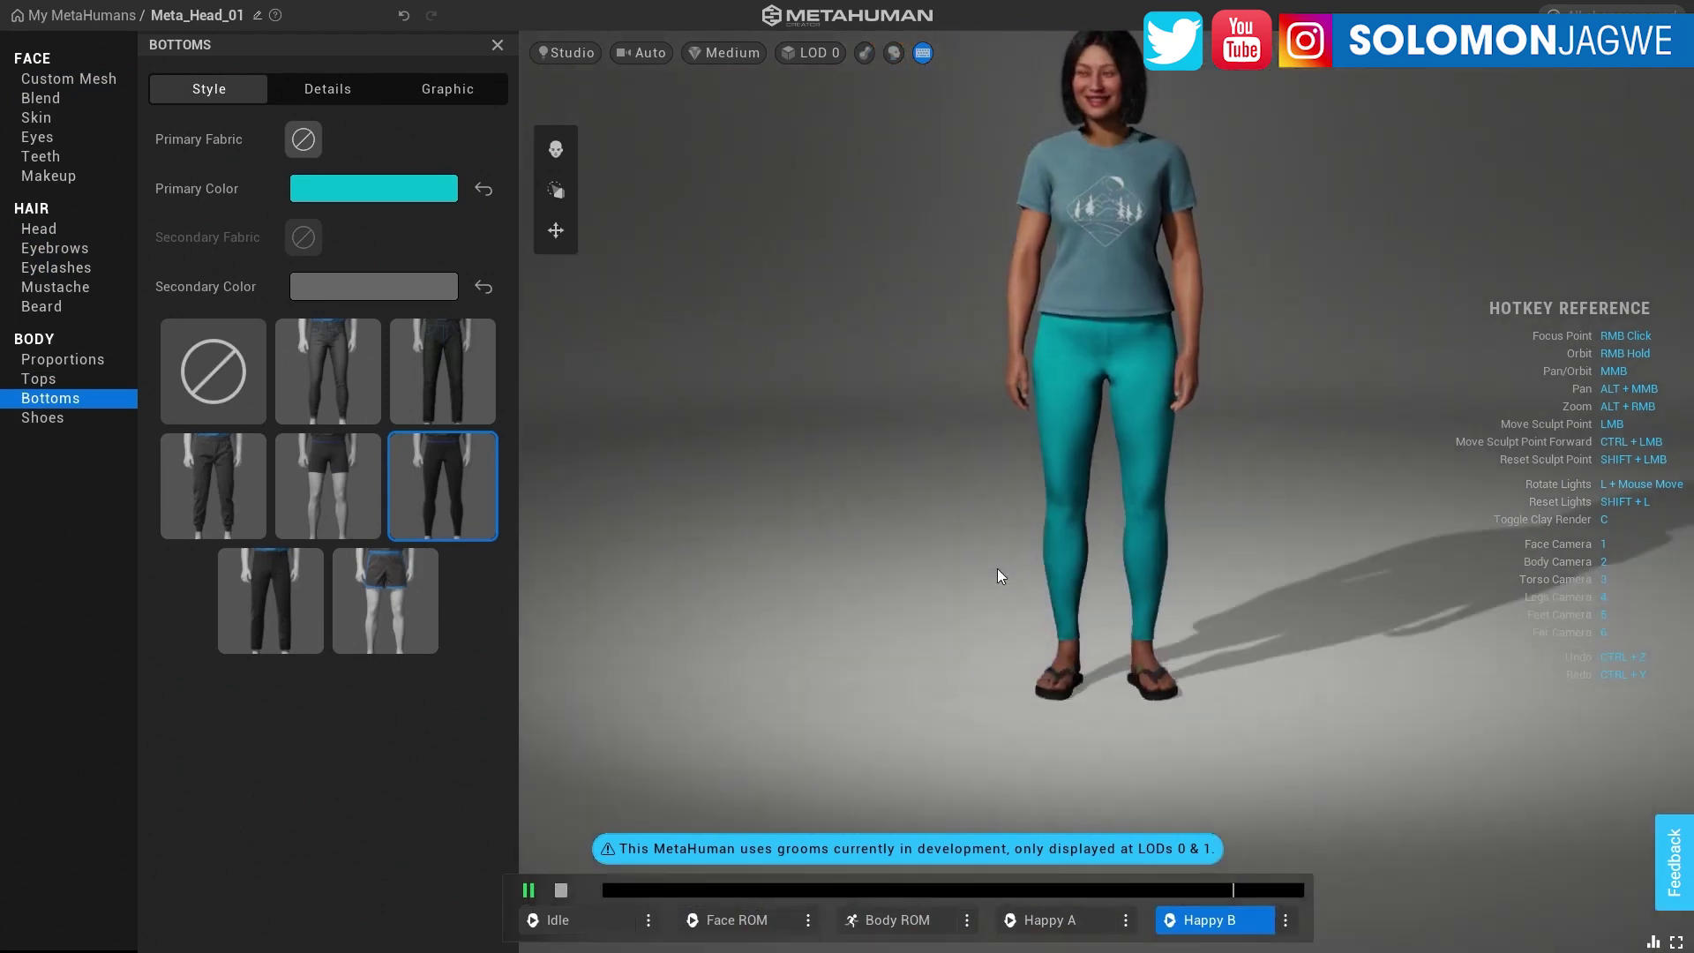
# Step: Color the flip-flops with the slate-blue Neutral preset as both primary and secondary color
pyautogui.click(44, 417)
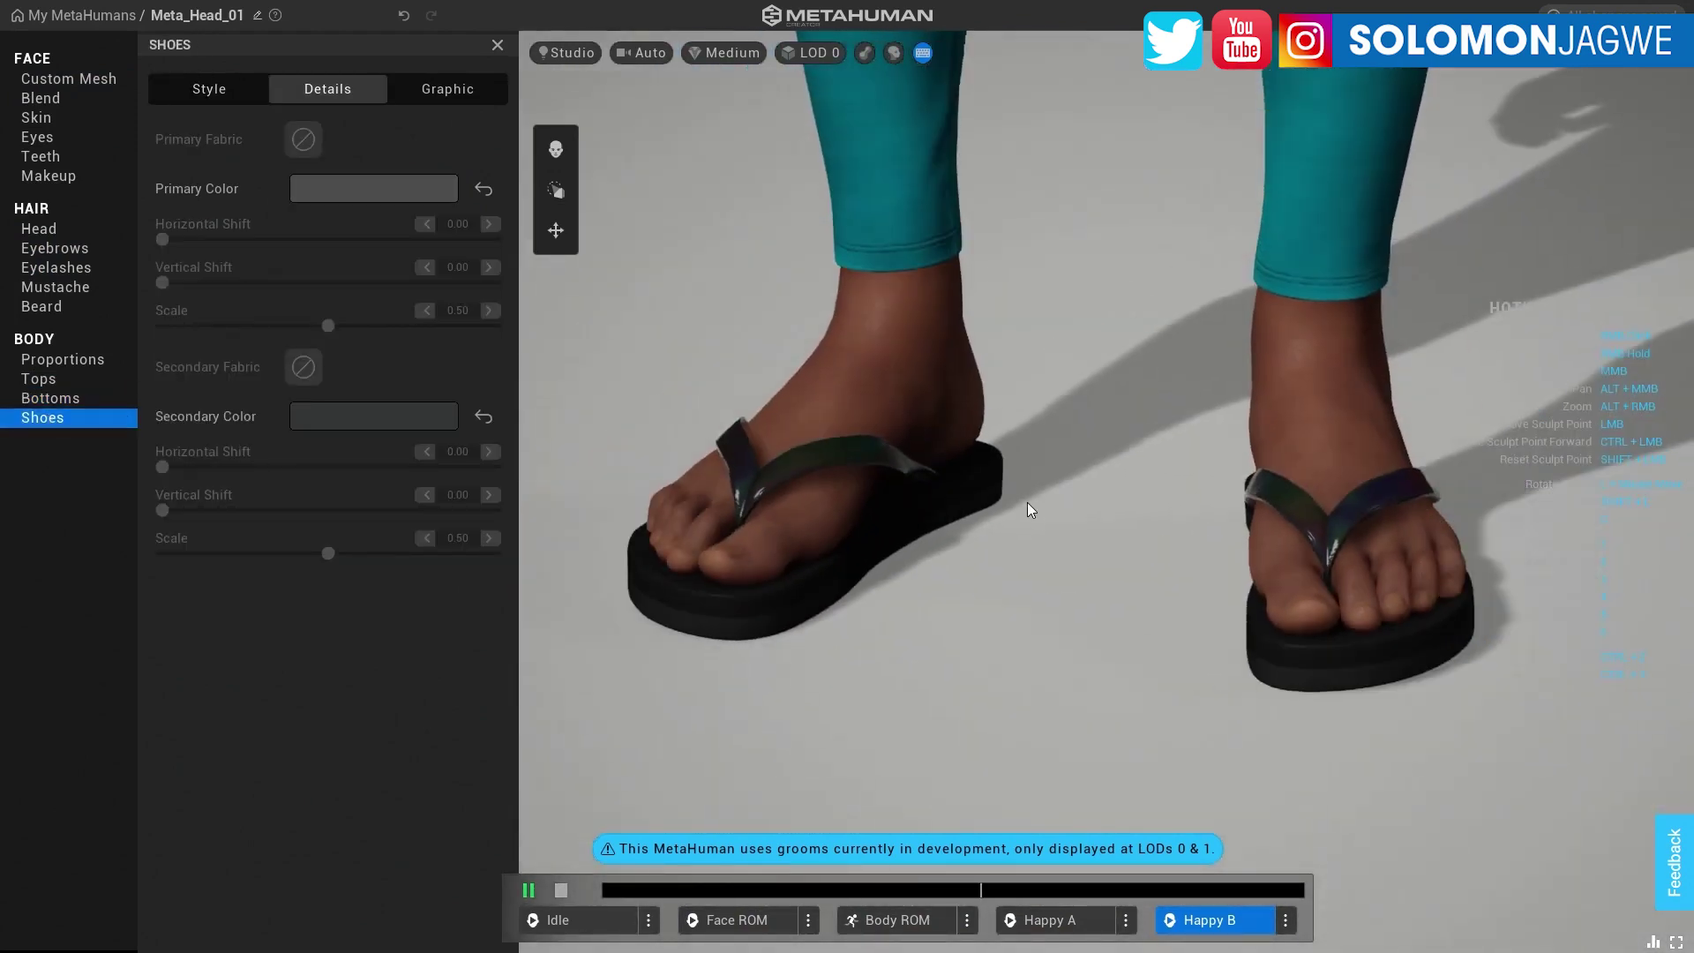
pyautogui.click(351, 187)
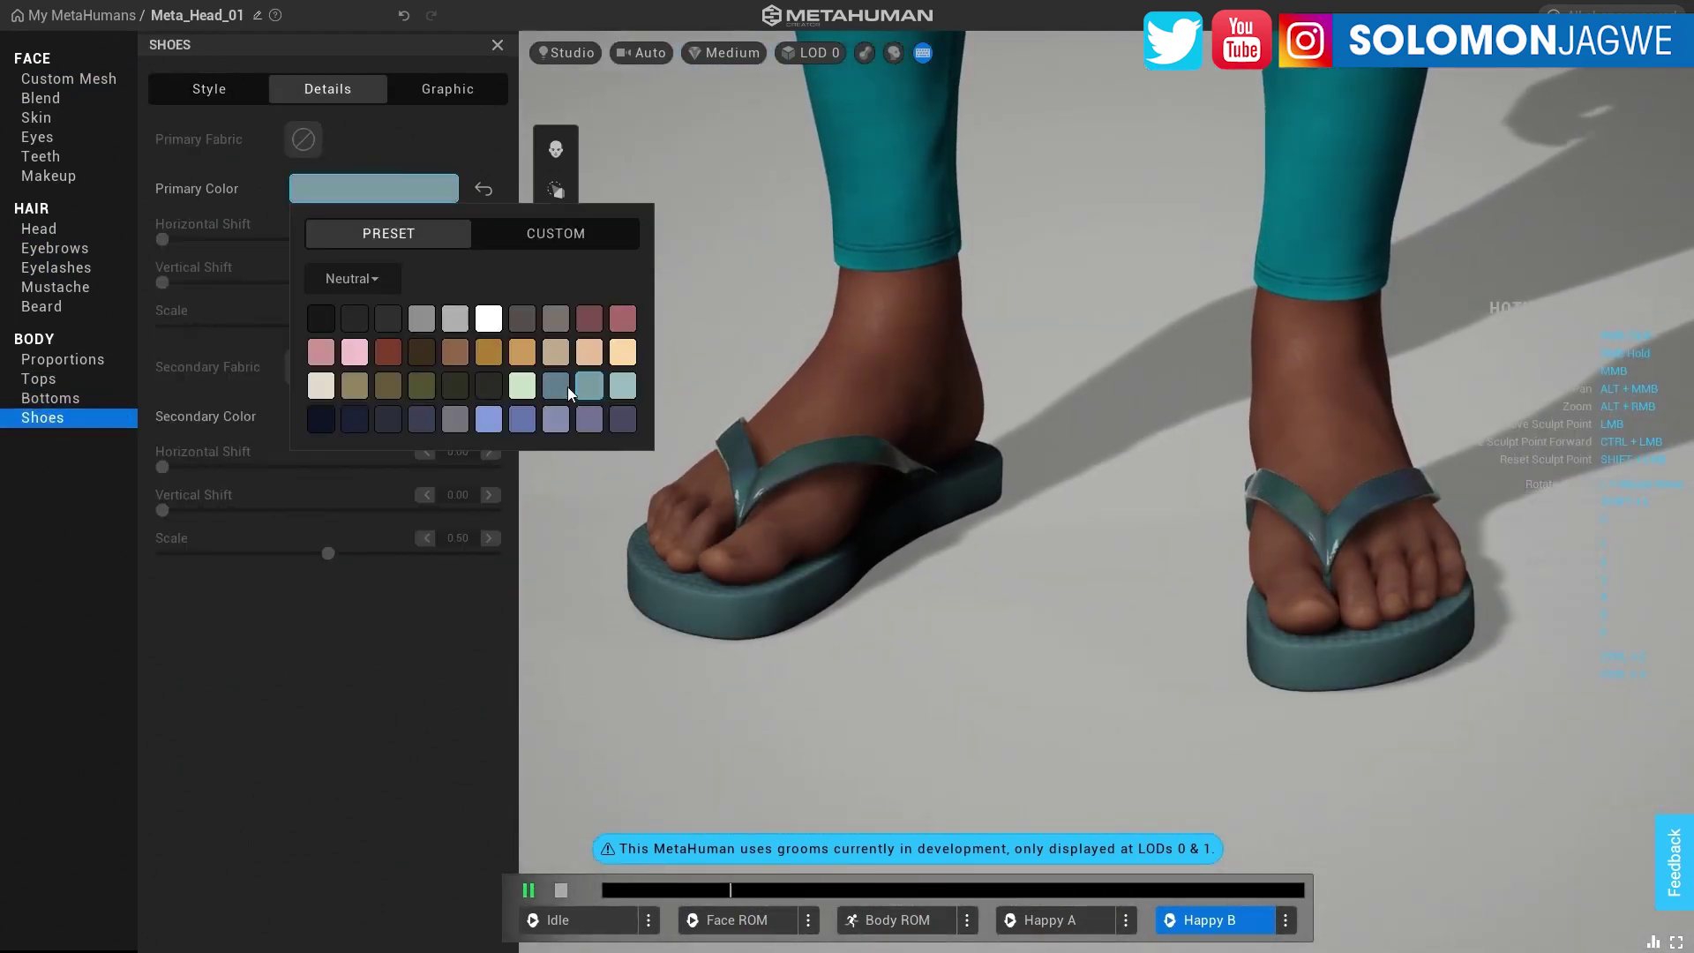
pyautogui.click(555, 386)
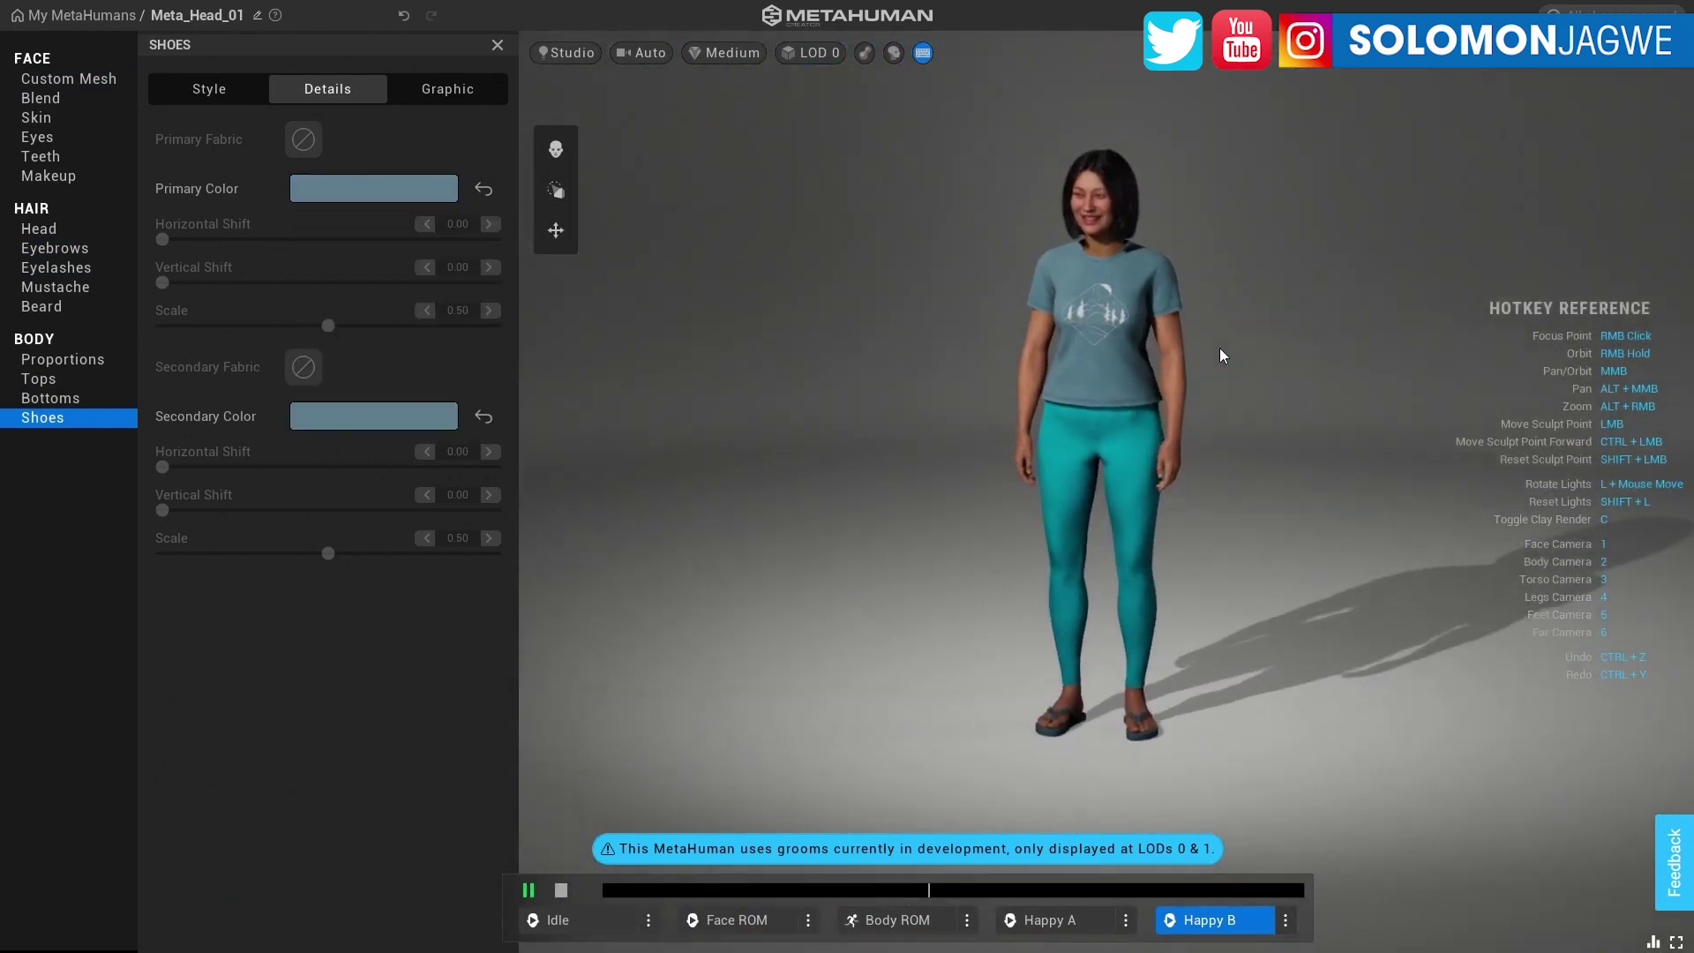
# Step: Preview the Body ROM animation on the full body and replace the Happy B preview slot with the Fashion body pose
pyautogui.click(929, 922)
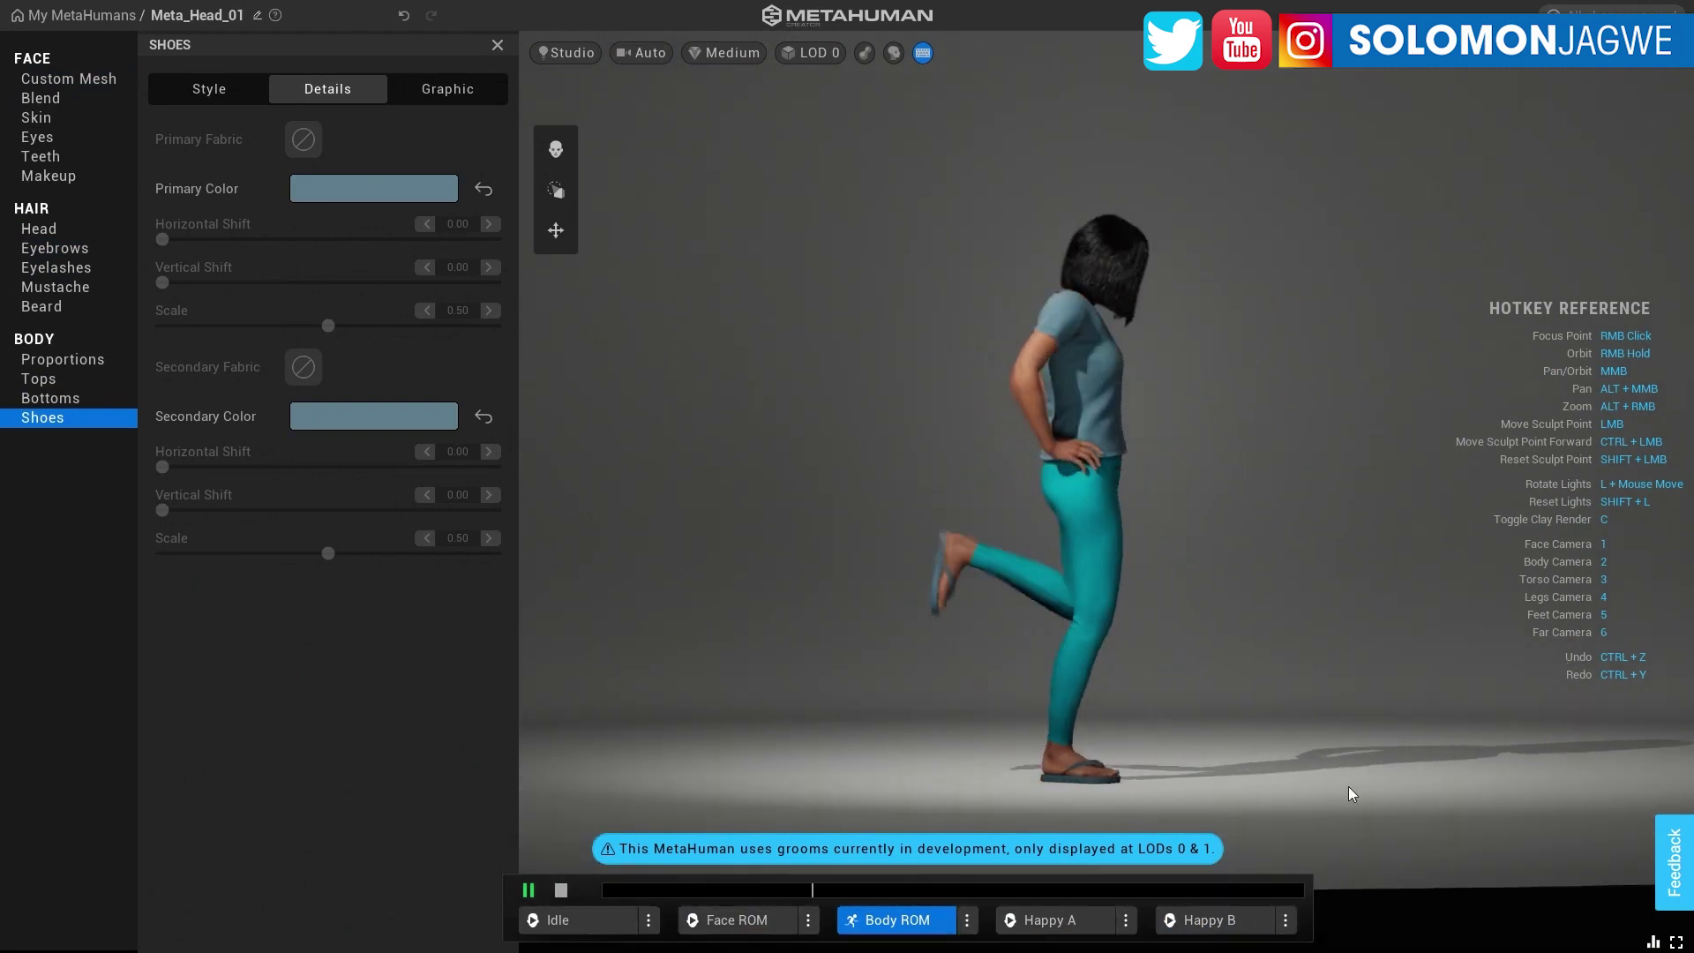
pyautogui.click(1286, 921)
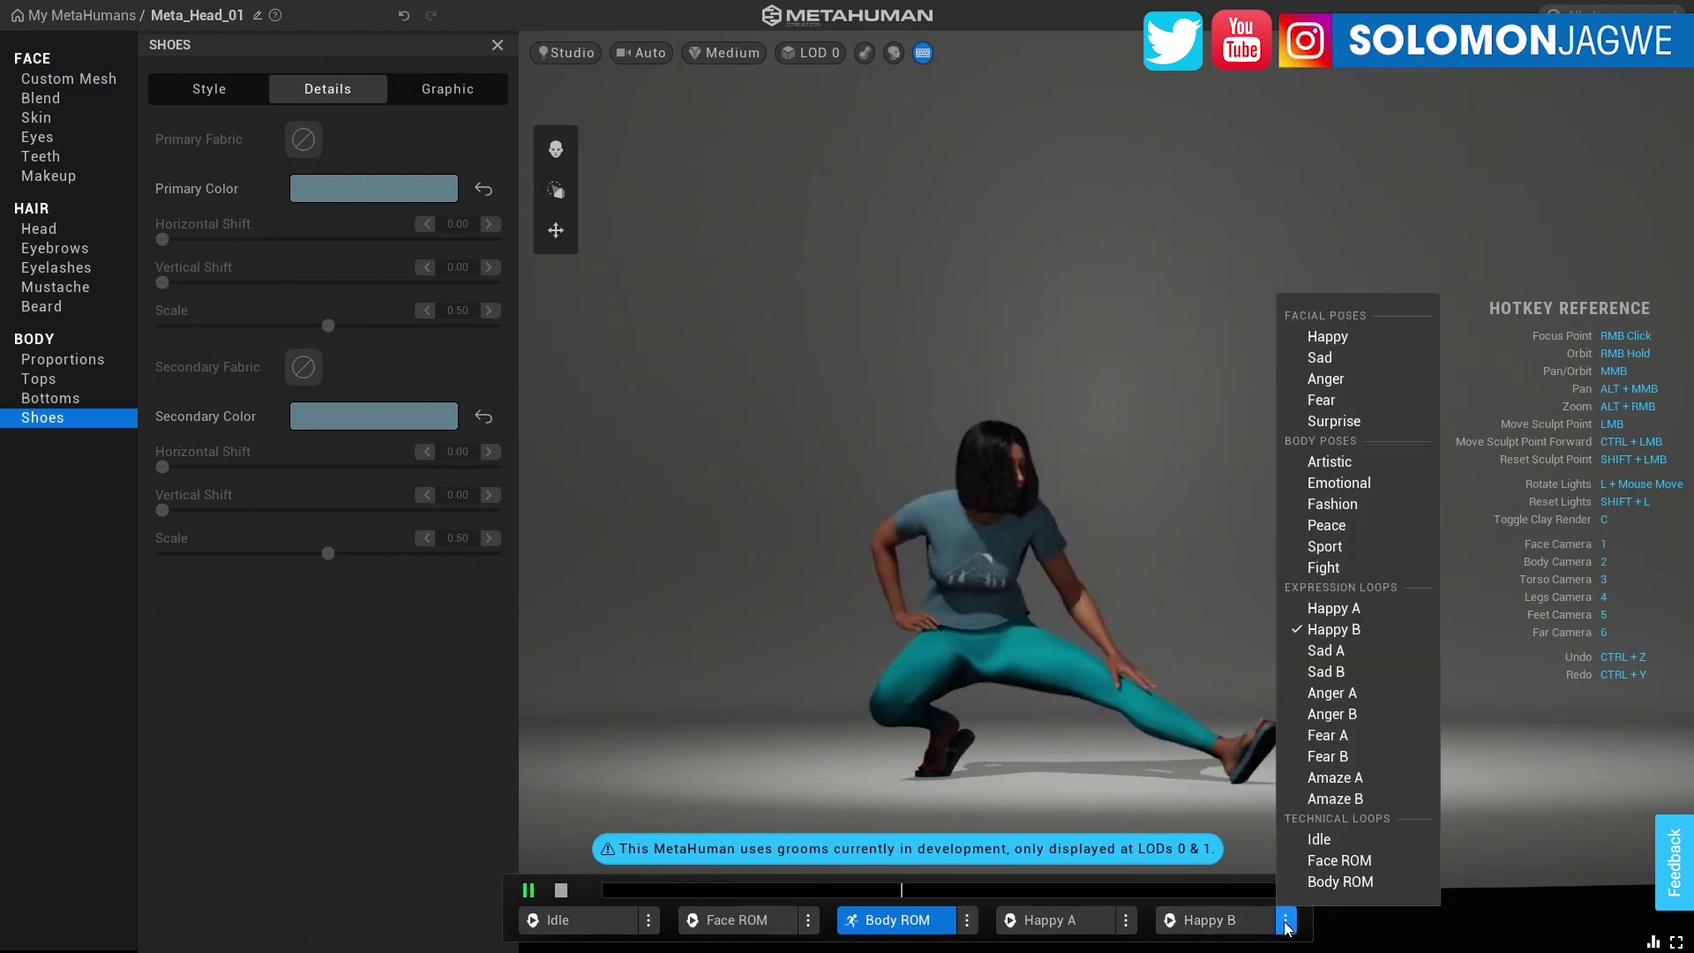
pyautogui.click(1332, 510)
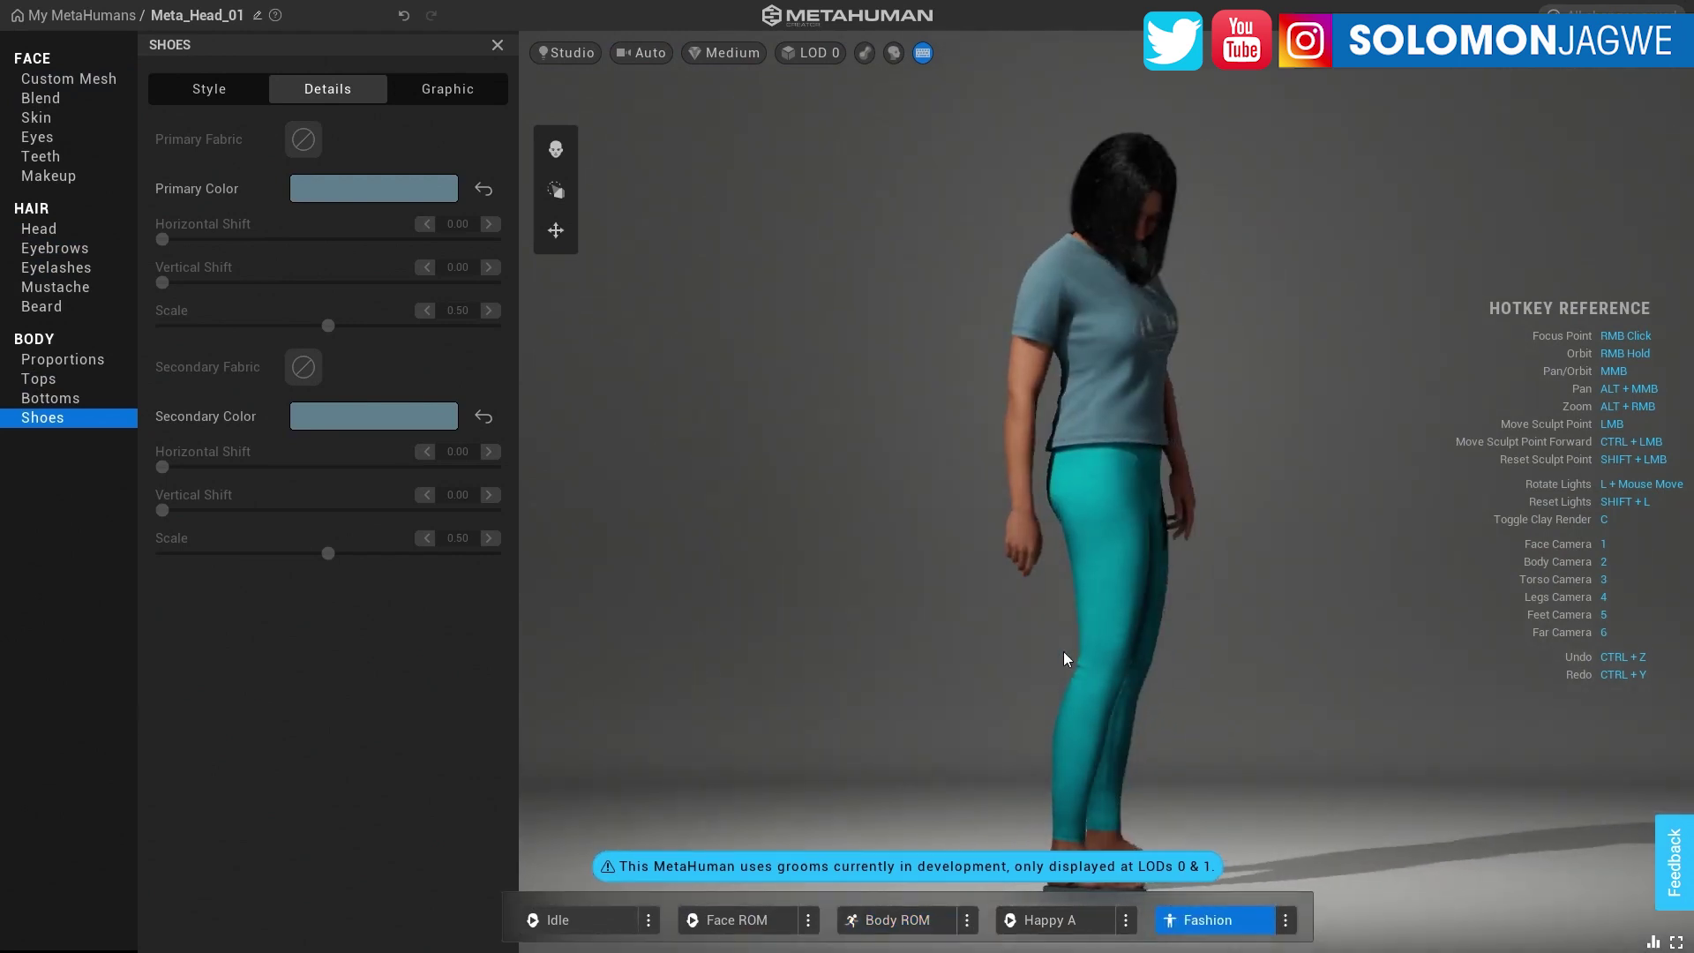
# Step: Set the render quality to Epic (Ray Traced) and replace the Body ROM preview slot with the Happy A expression loop
pyautogui.click(757, 151)
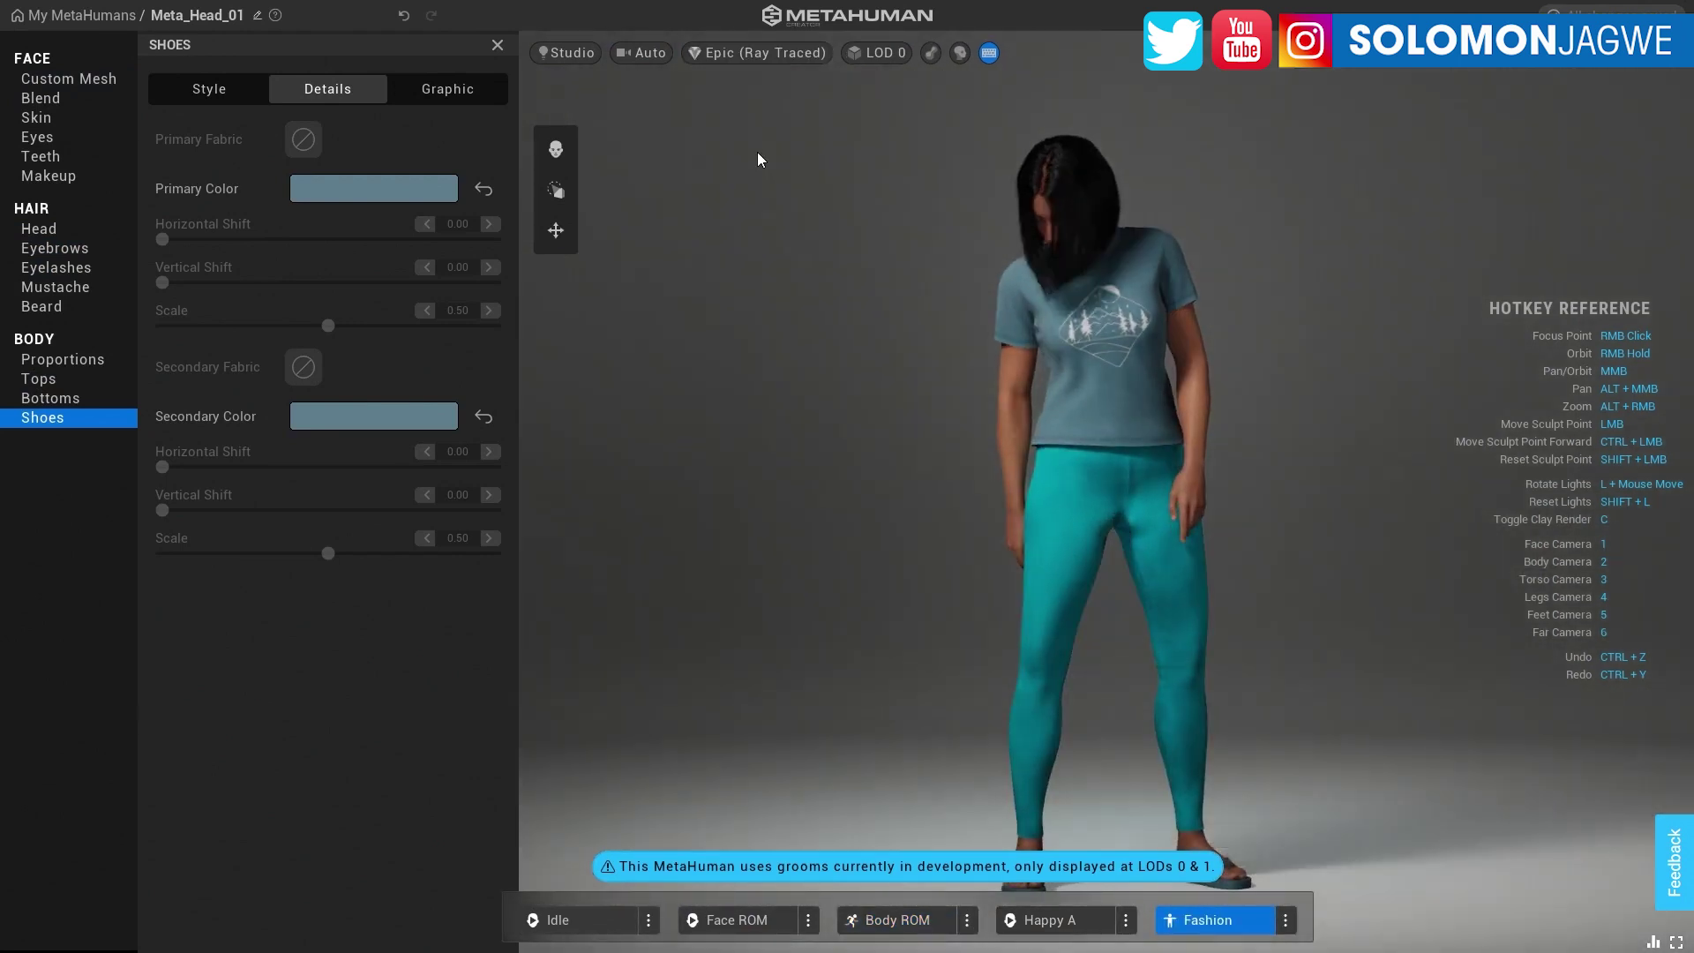
pyautogui.click(966, 921)
pyautogui.click(1015, 609)
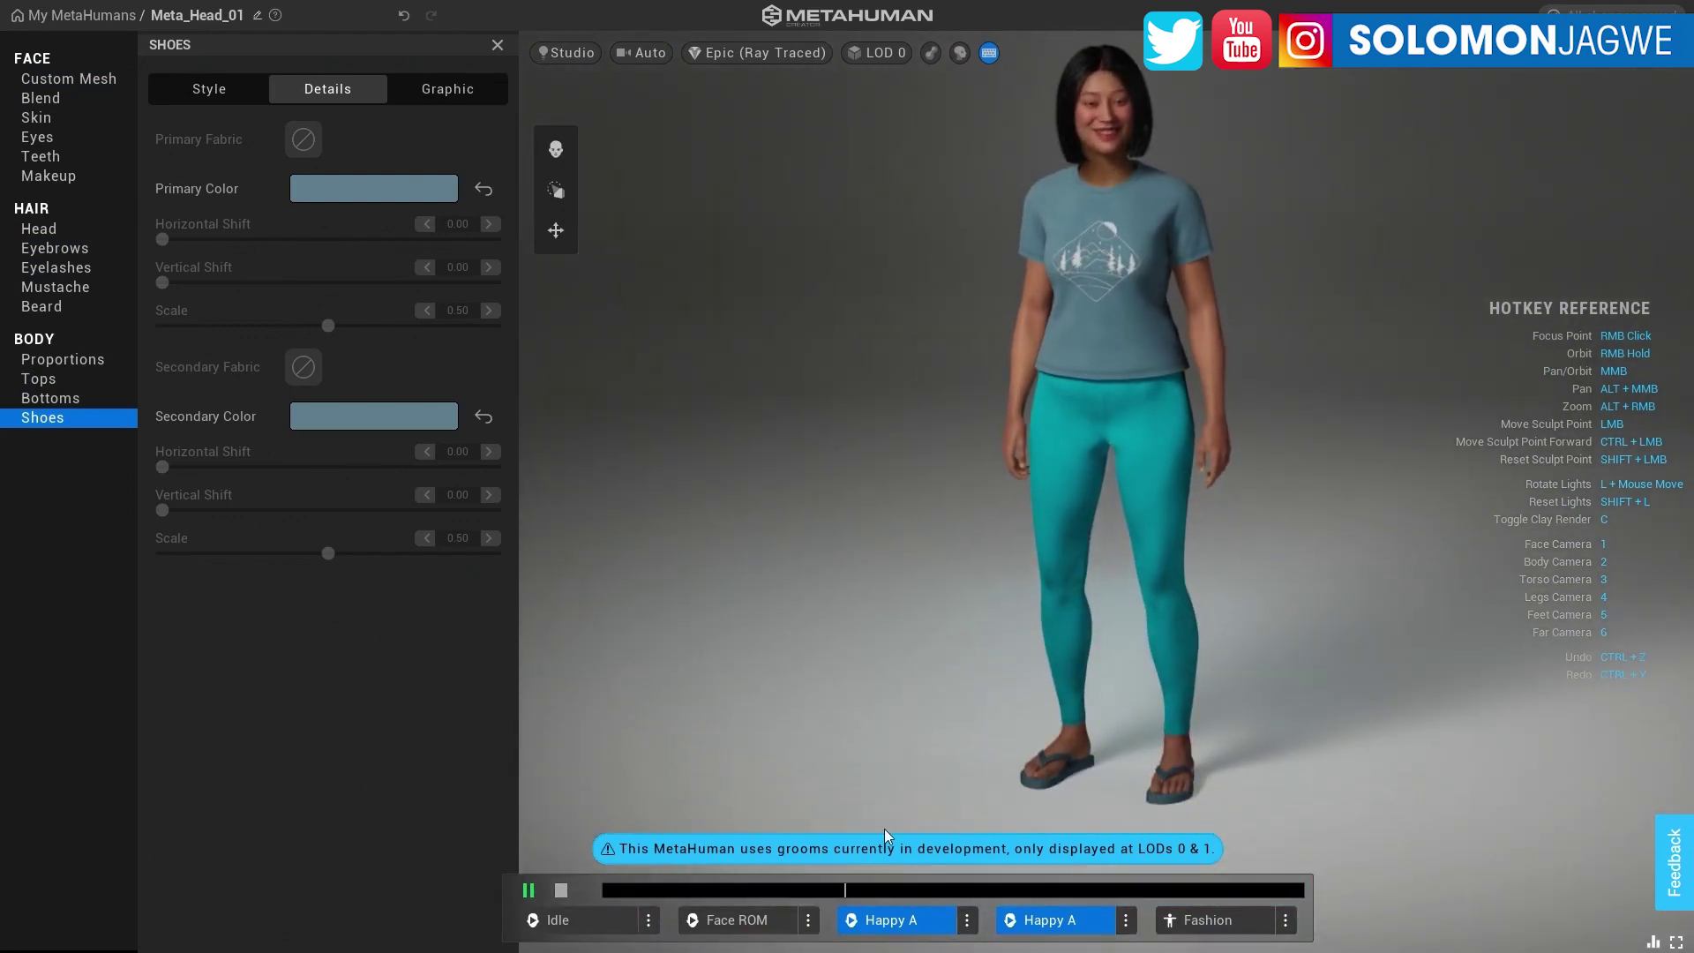
# Step: Preview the Face ROM and Happy A loops, and replace the Face ROM slot with the Body ROM loop
pyautogui.click(967, 920)
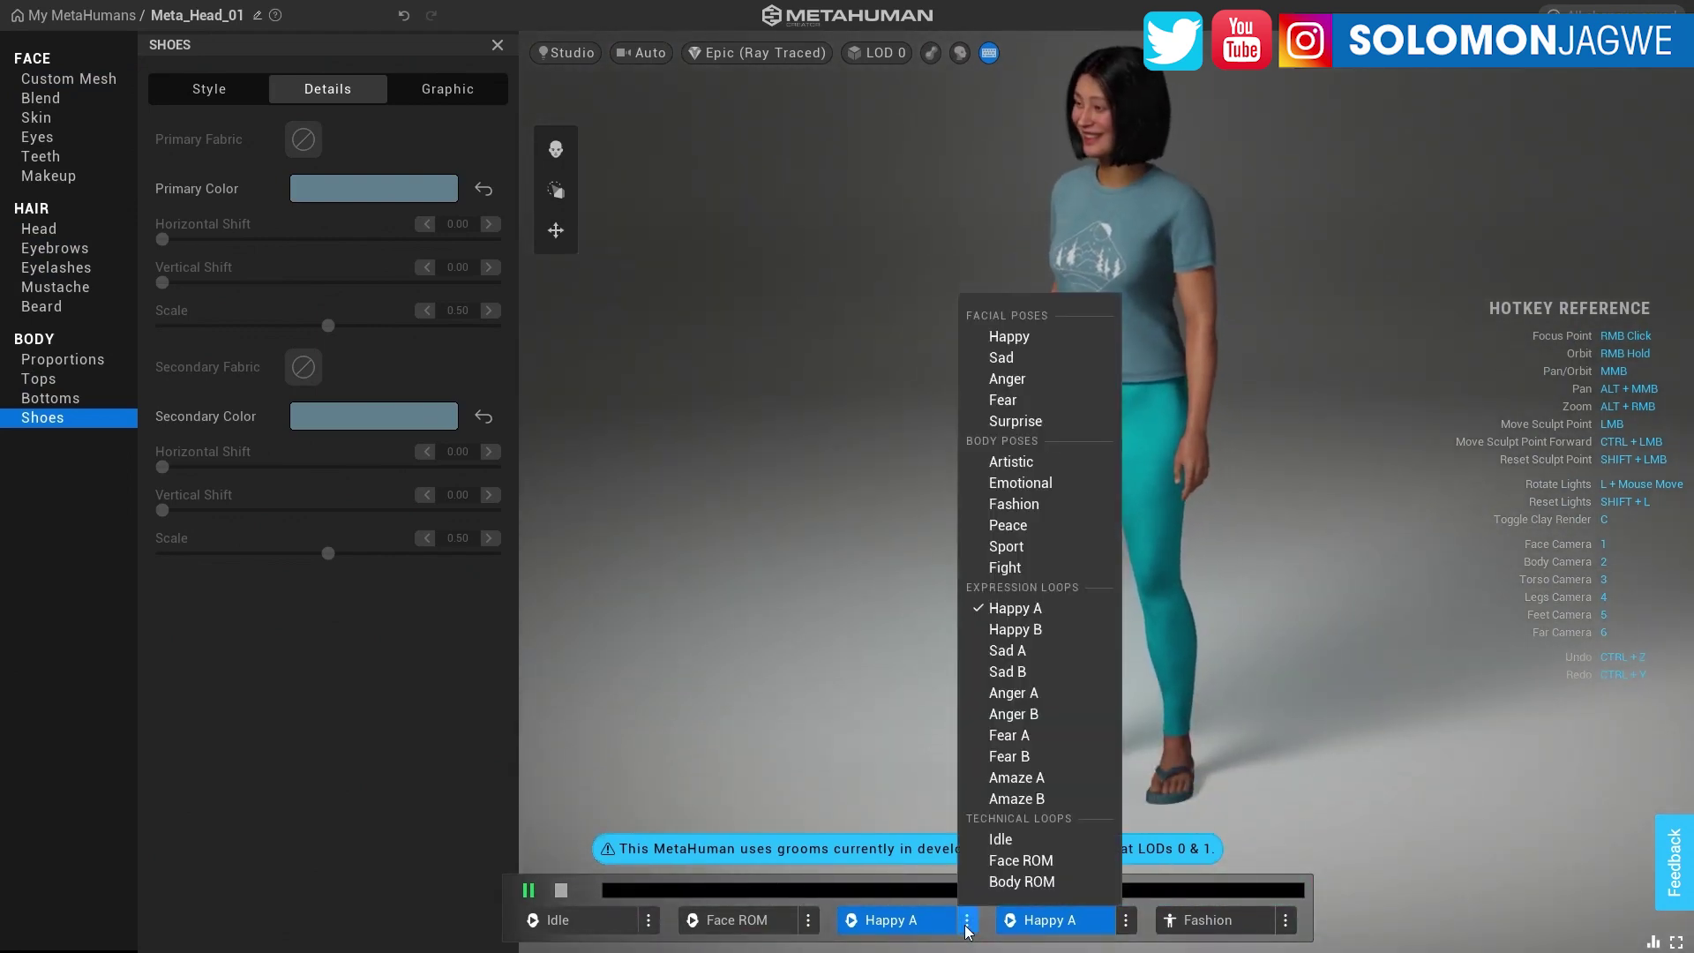
pyautogui.click(809, 920)
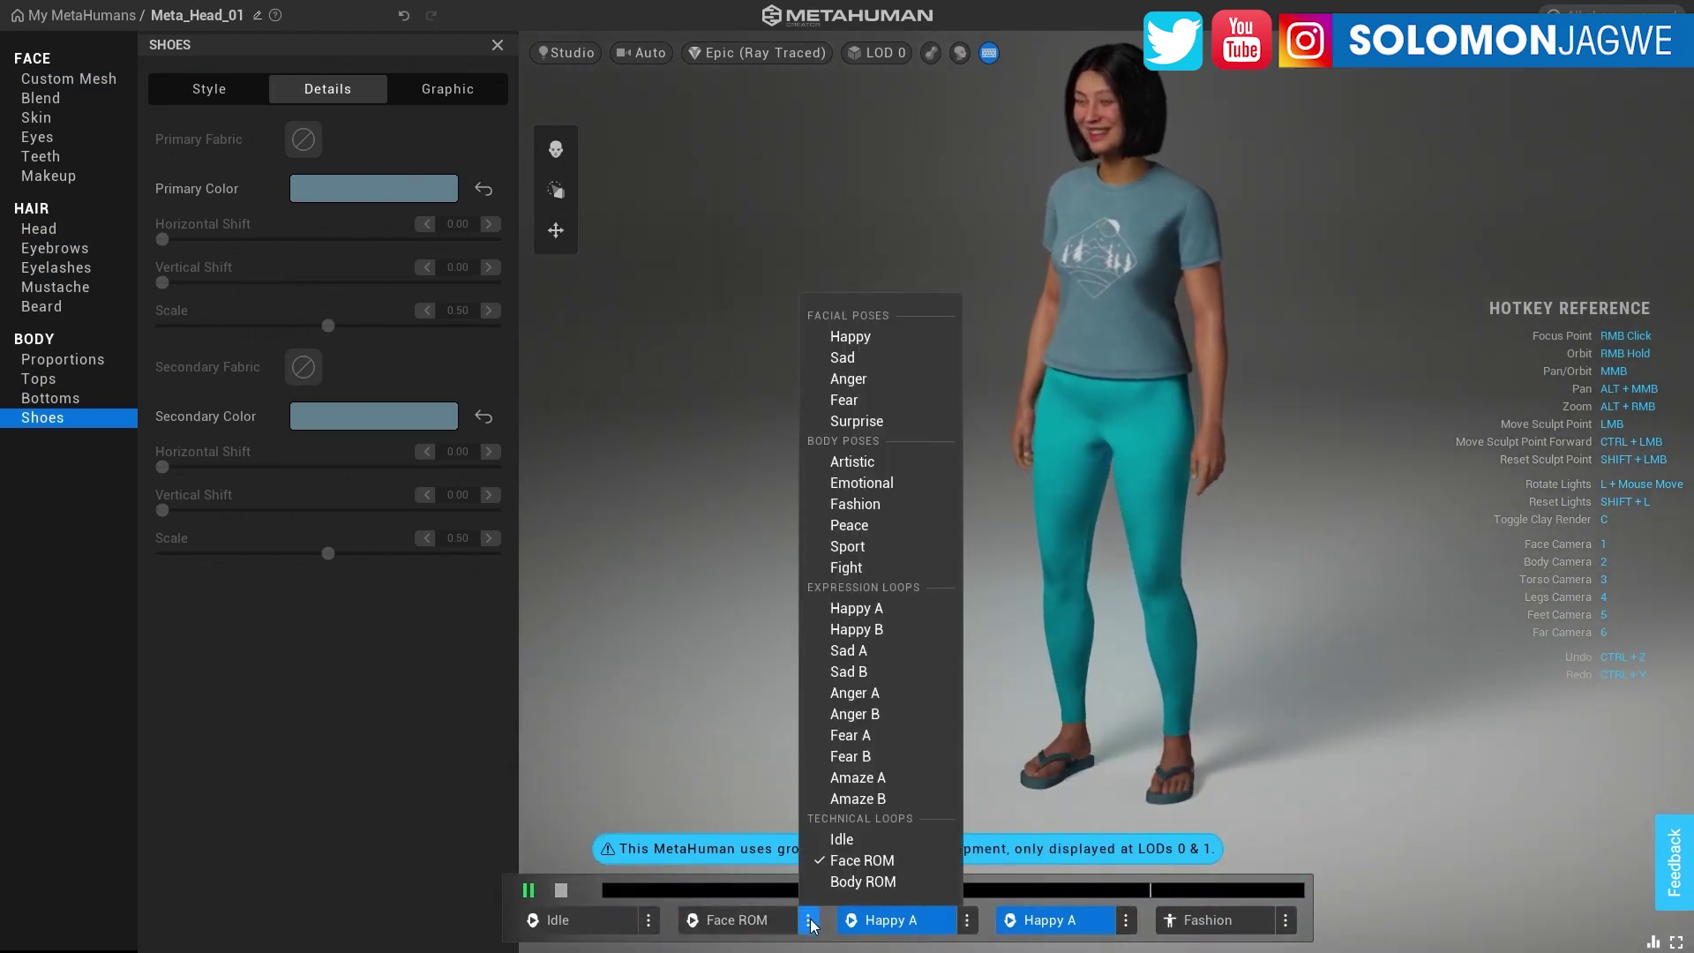
pyautogui.click(737, 920)
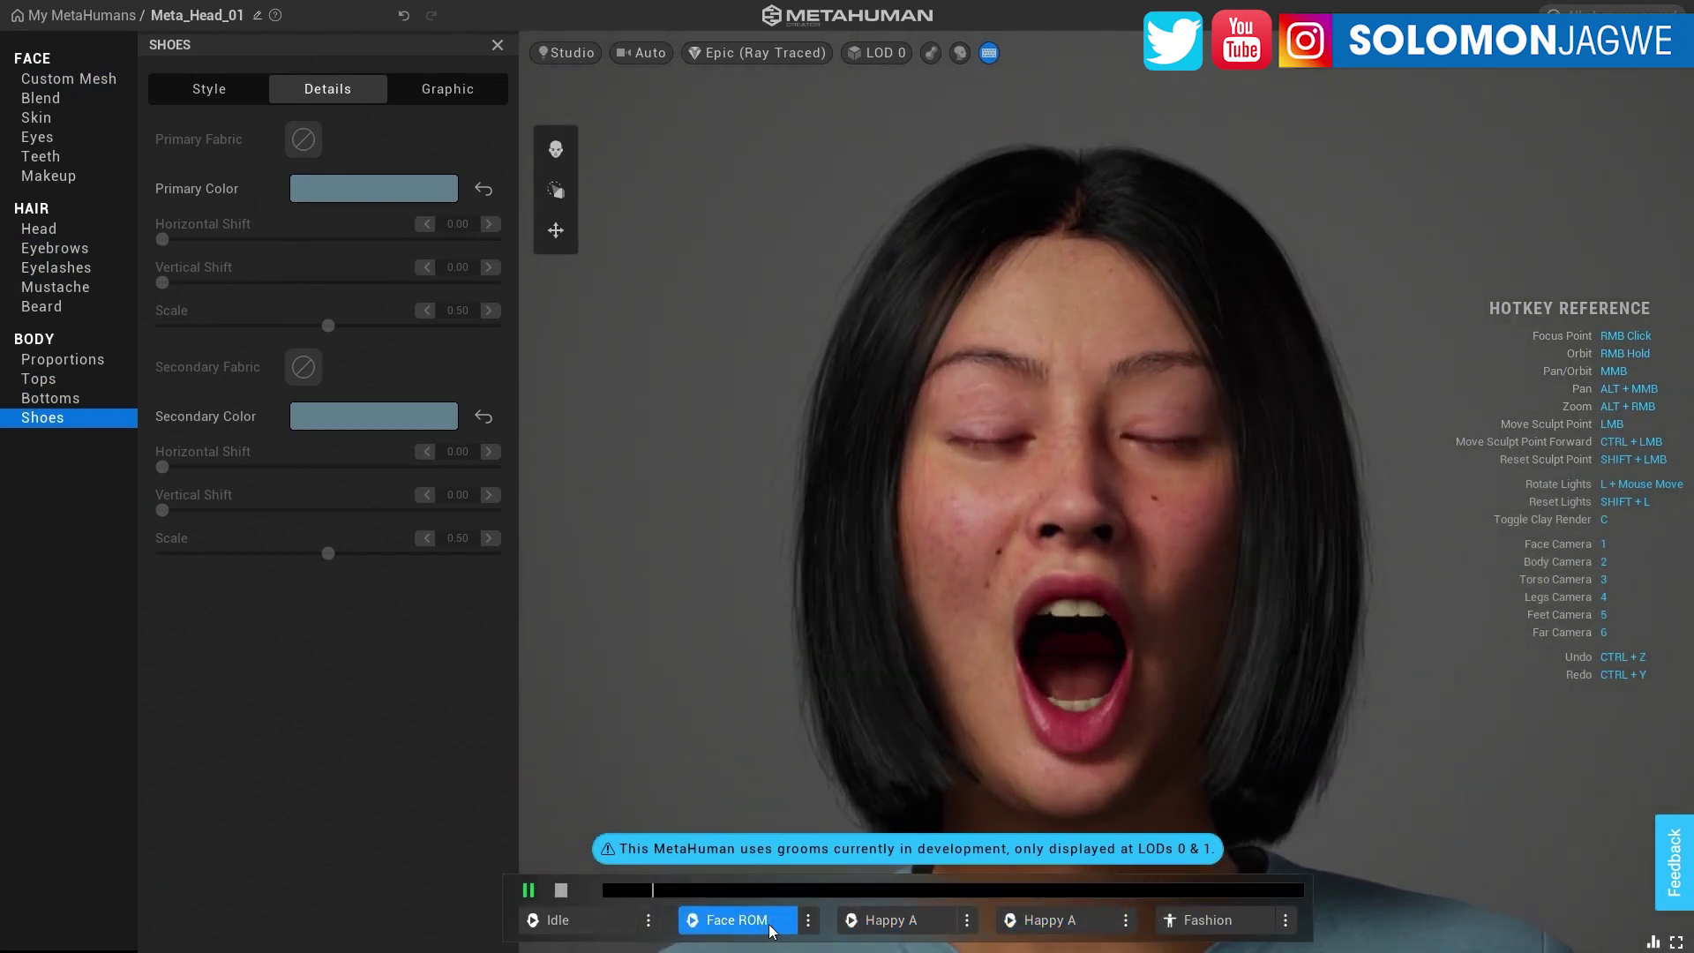
pyautogui.click(930, 933)
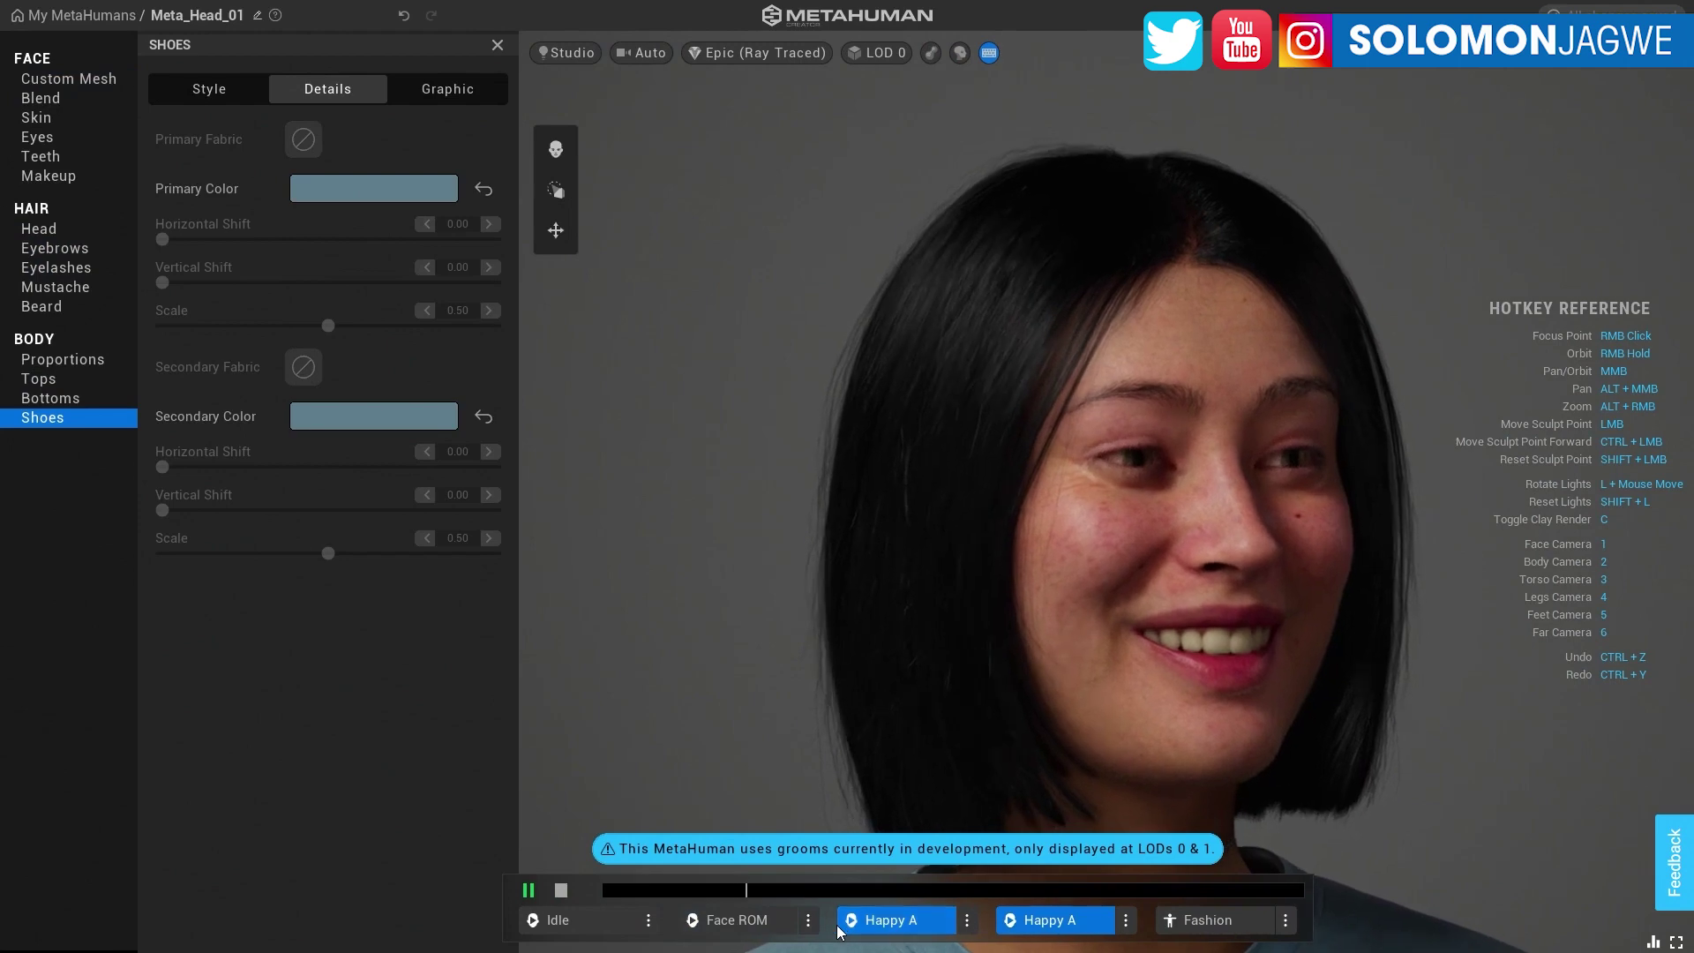
pyautogui.click(1036, 926)
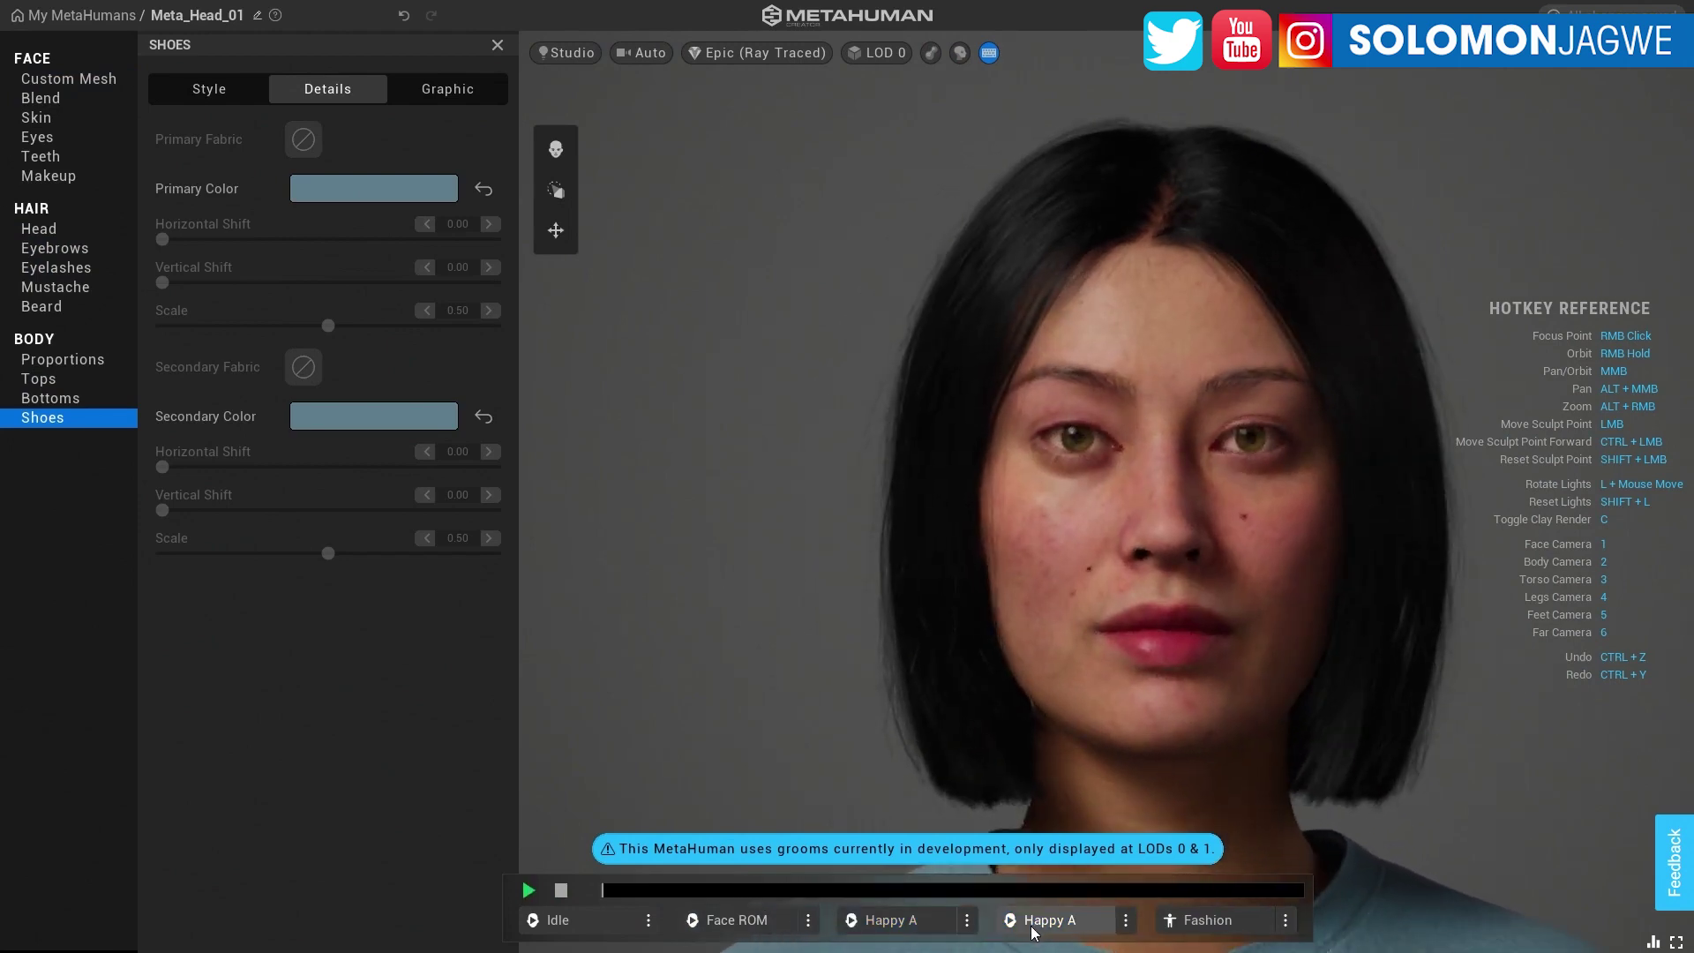
pyautogui.click(806, 920)
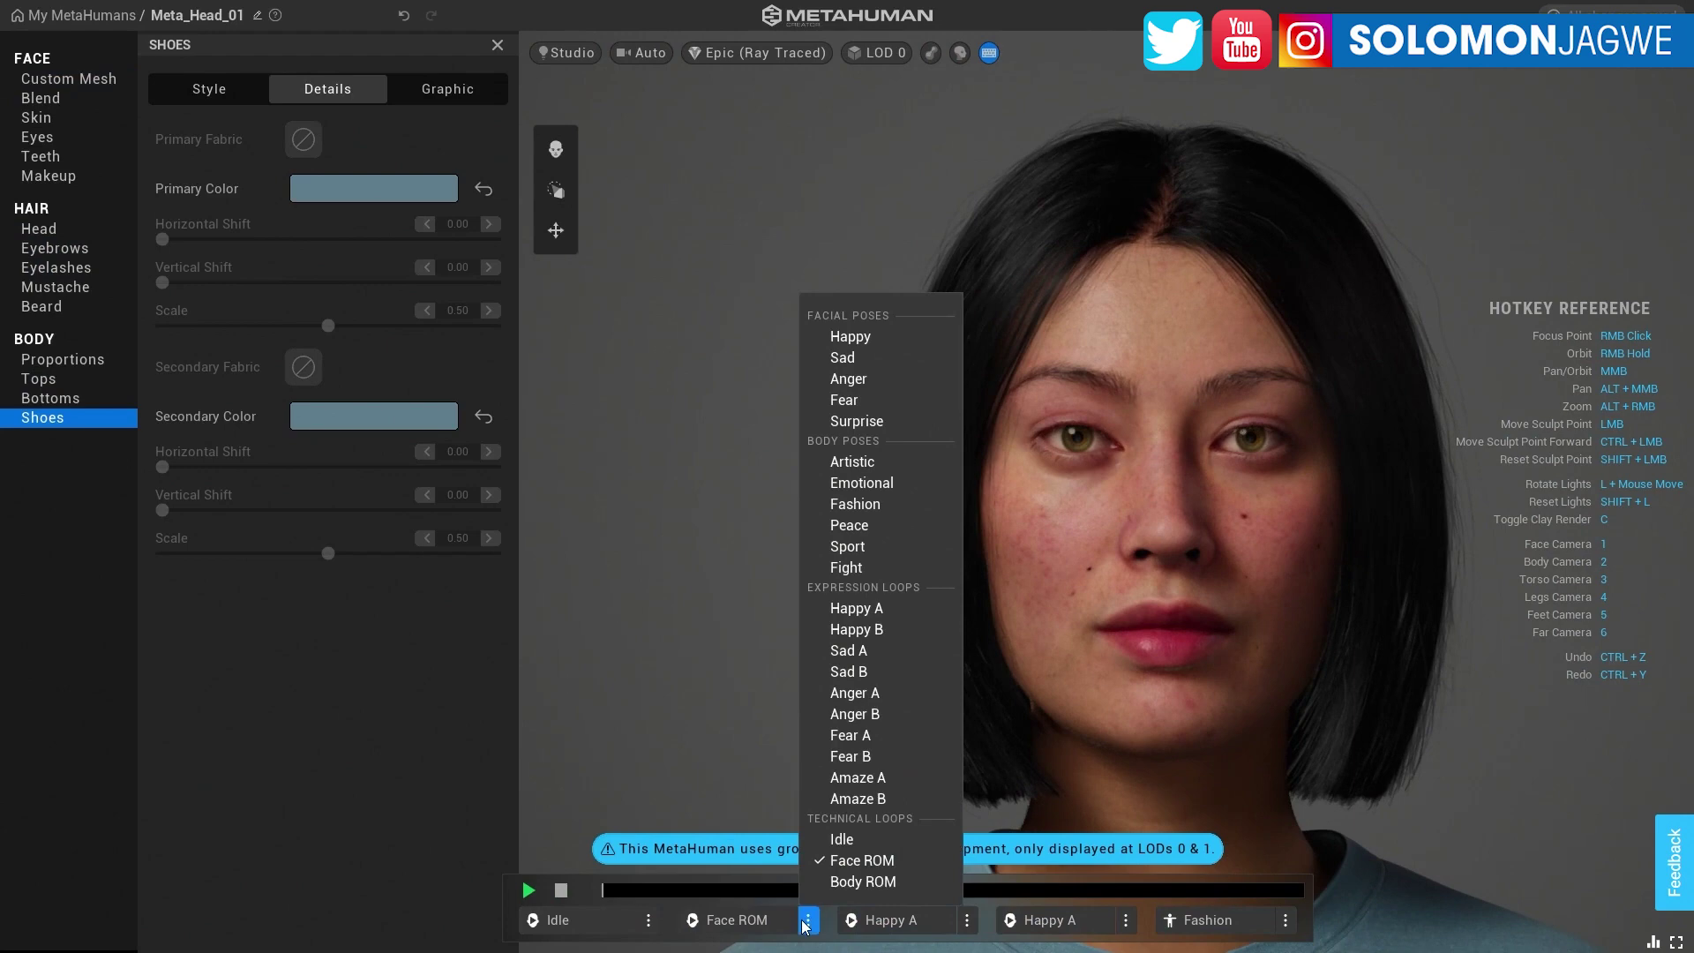
pyautogui.click(859, 888)
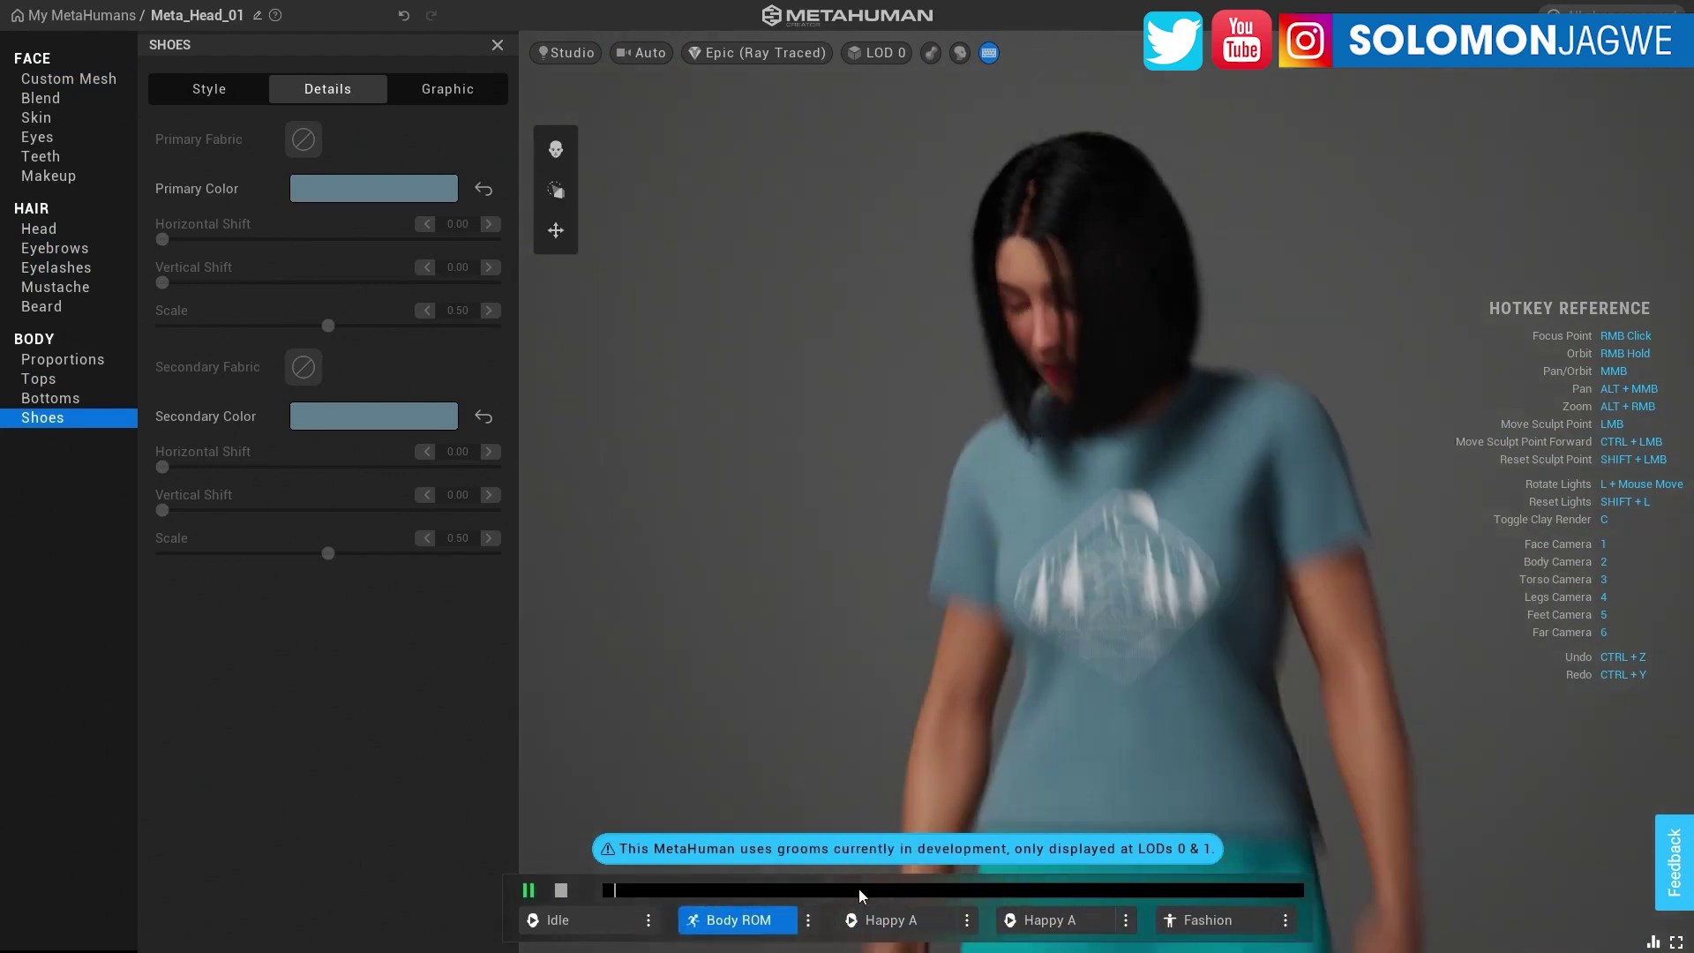
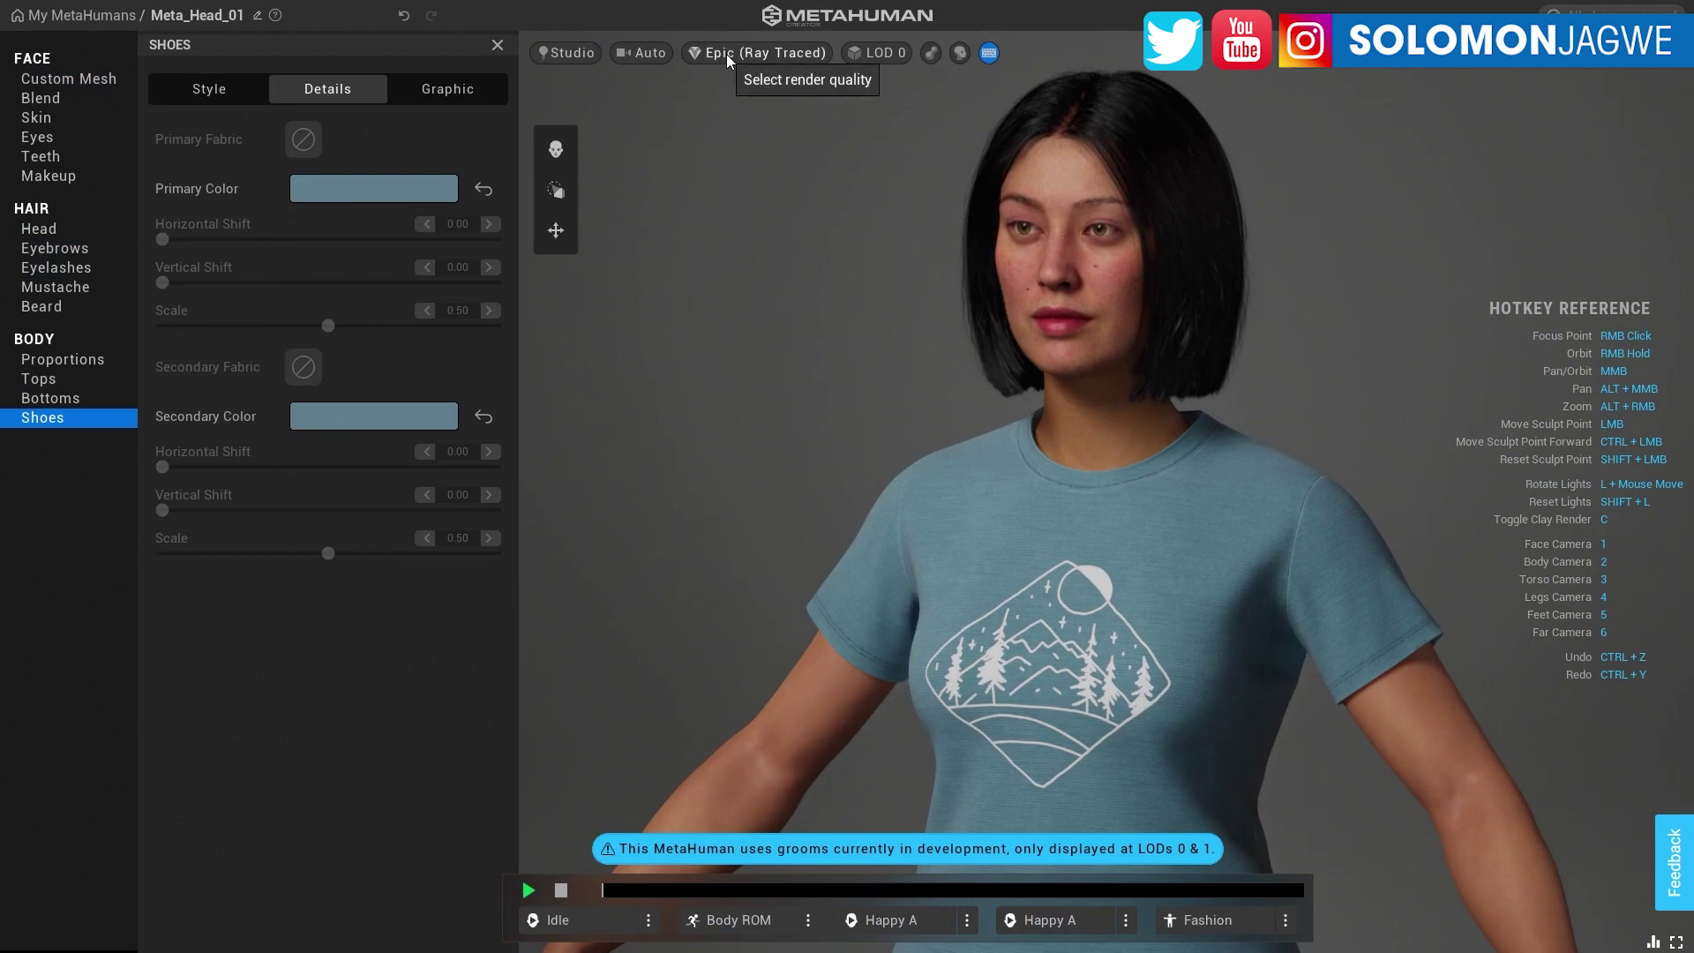
# Step: Try the Indoor, Outdoor, Silhouette, Split and Fireside lighting environments on the character
pyautogui.click(584, 53)
pyautogui.click(671, 121)
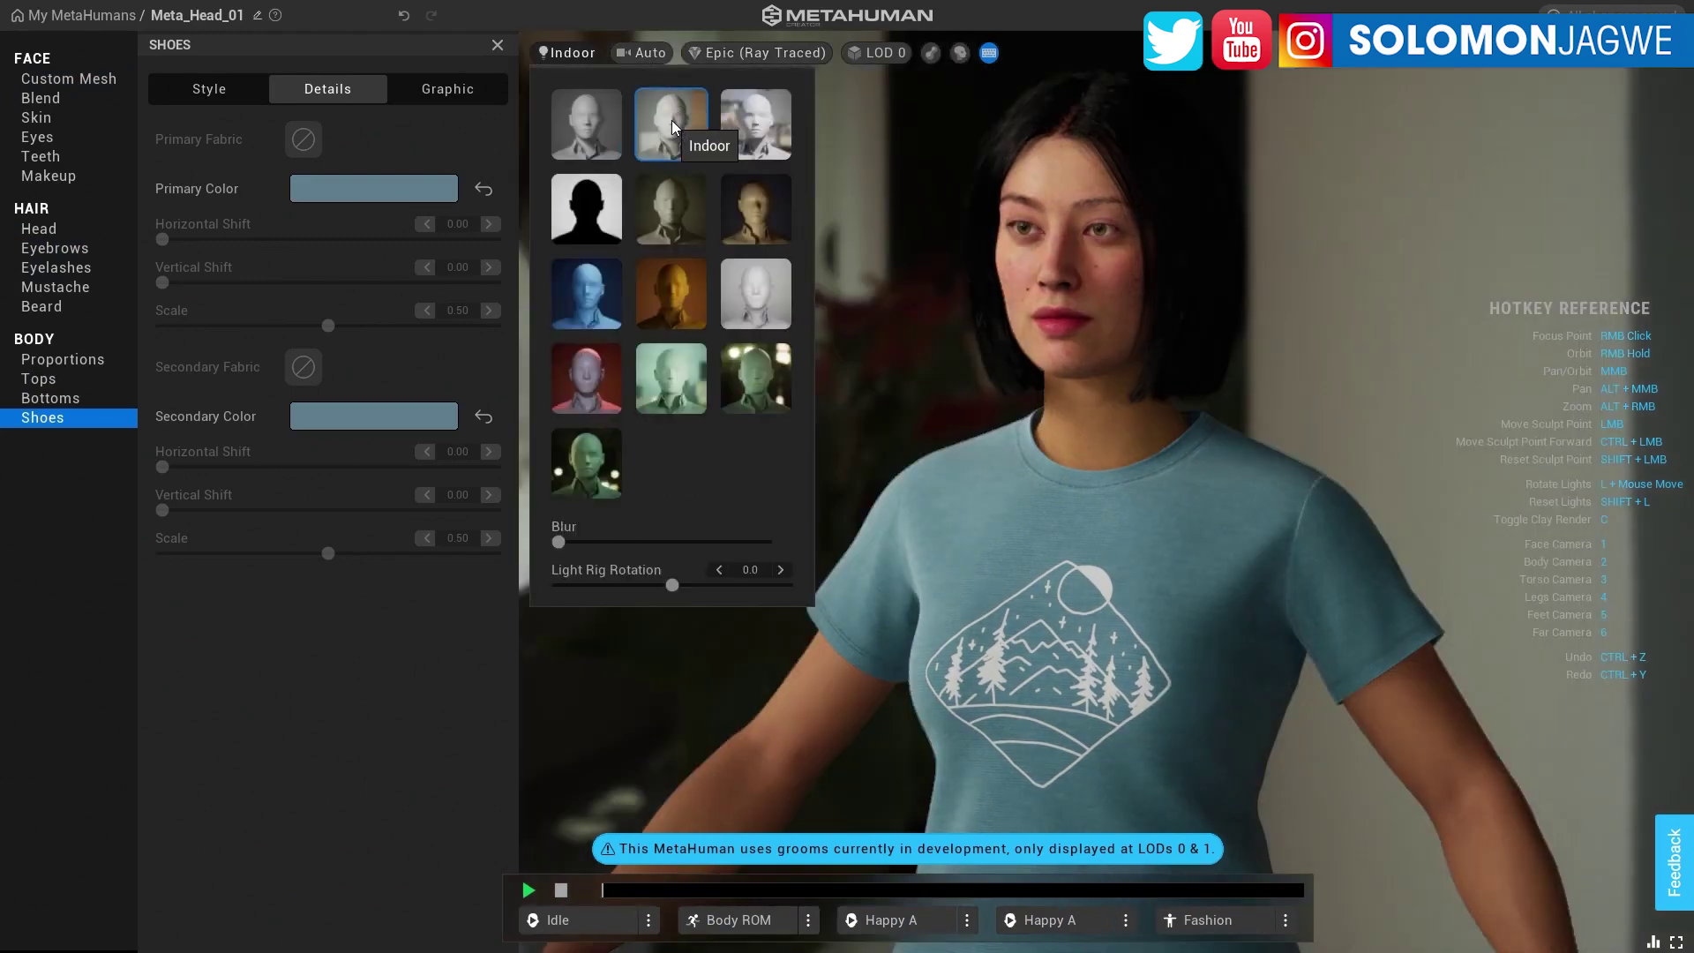
pyautogui.click(741, 121)
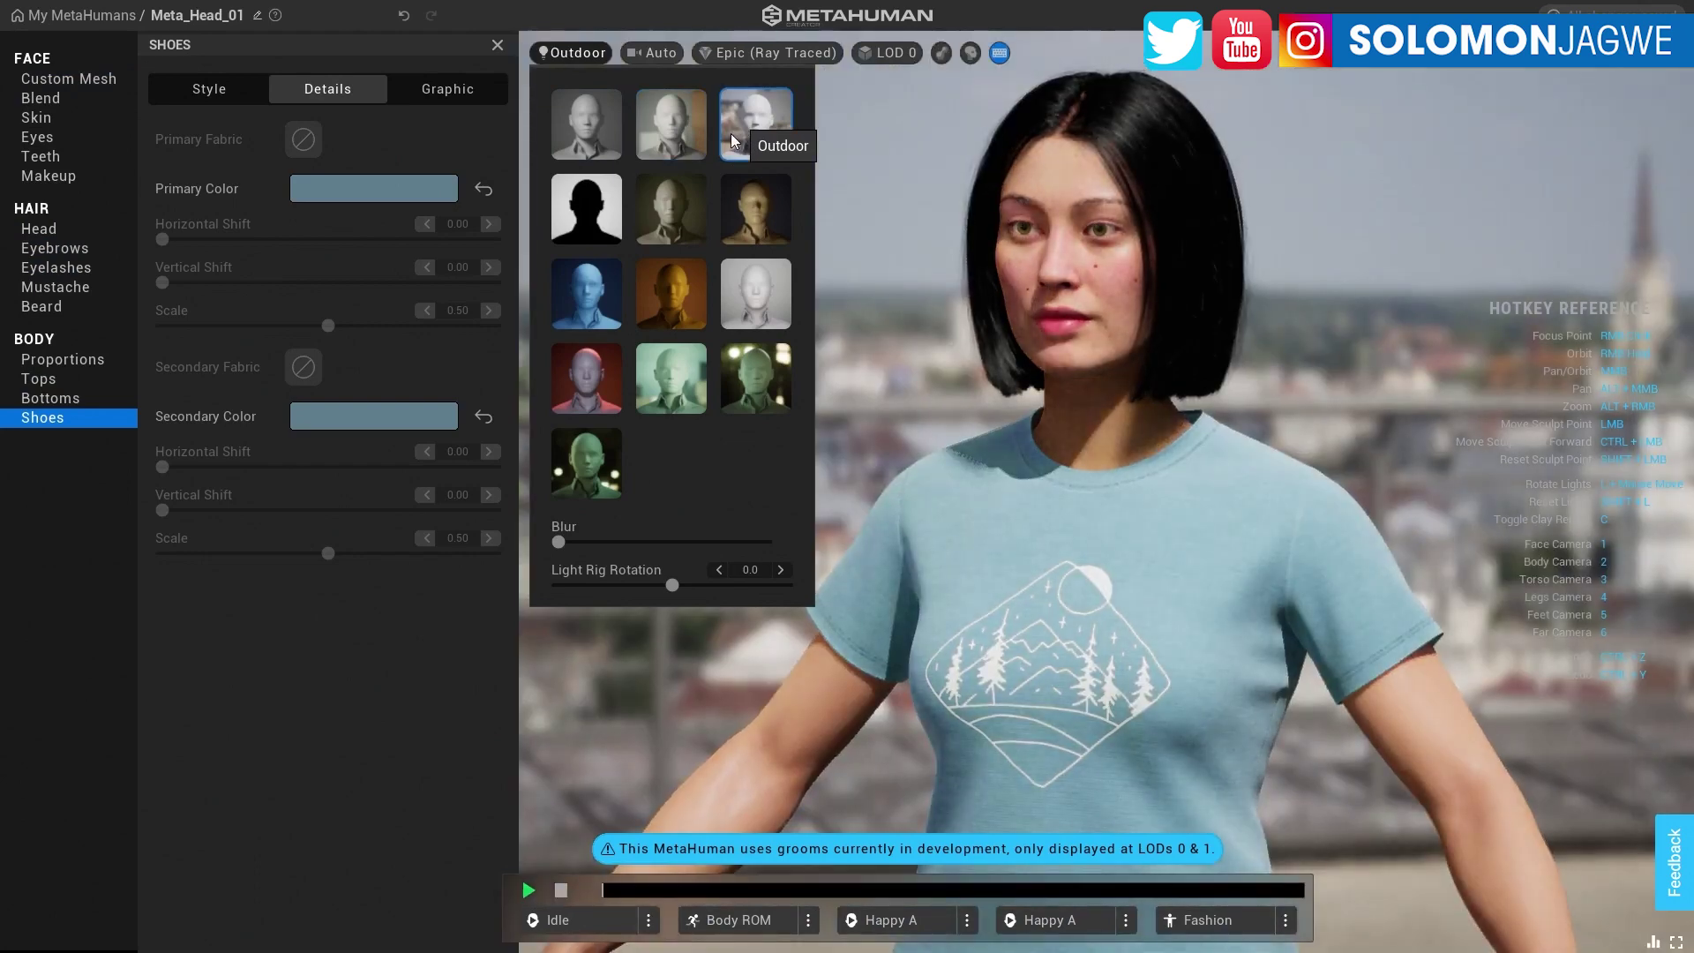
pyautogui.click(584, 211)
pyautogui.click(653, 212)
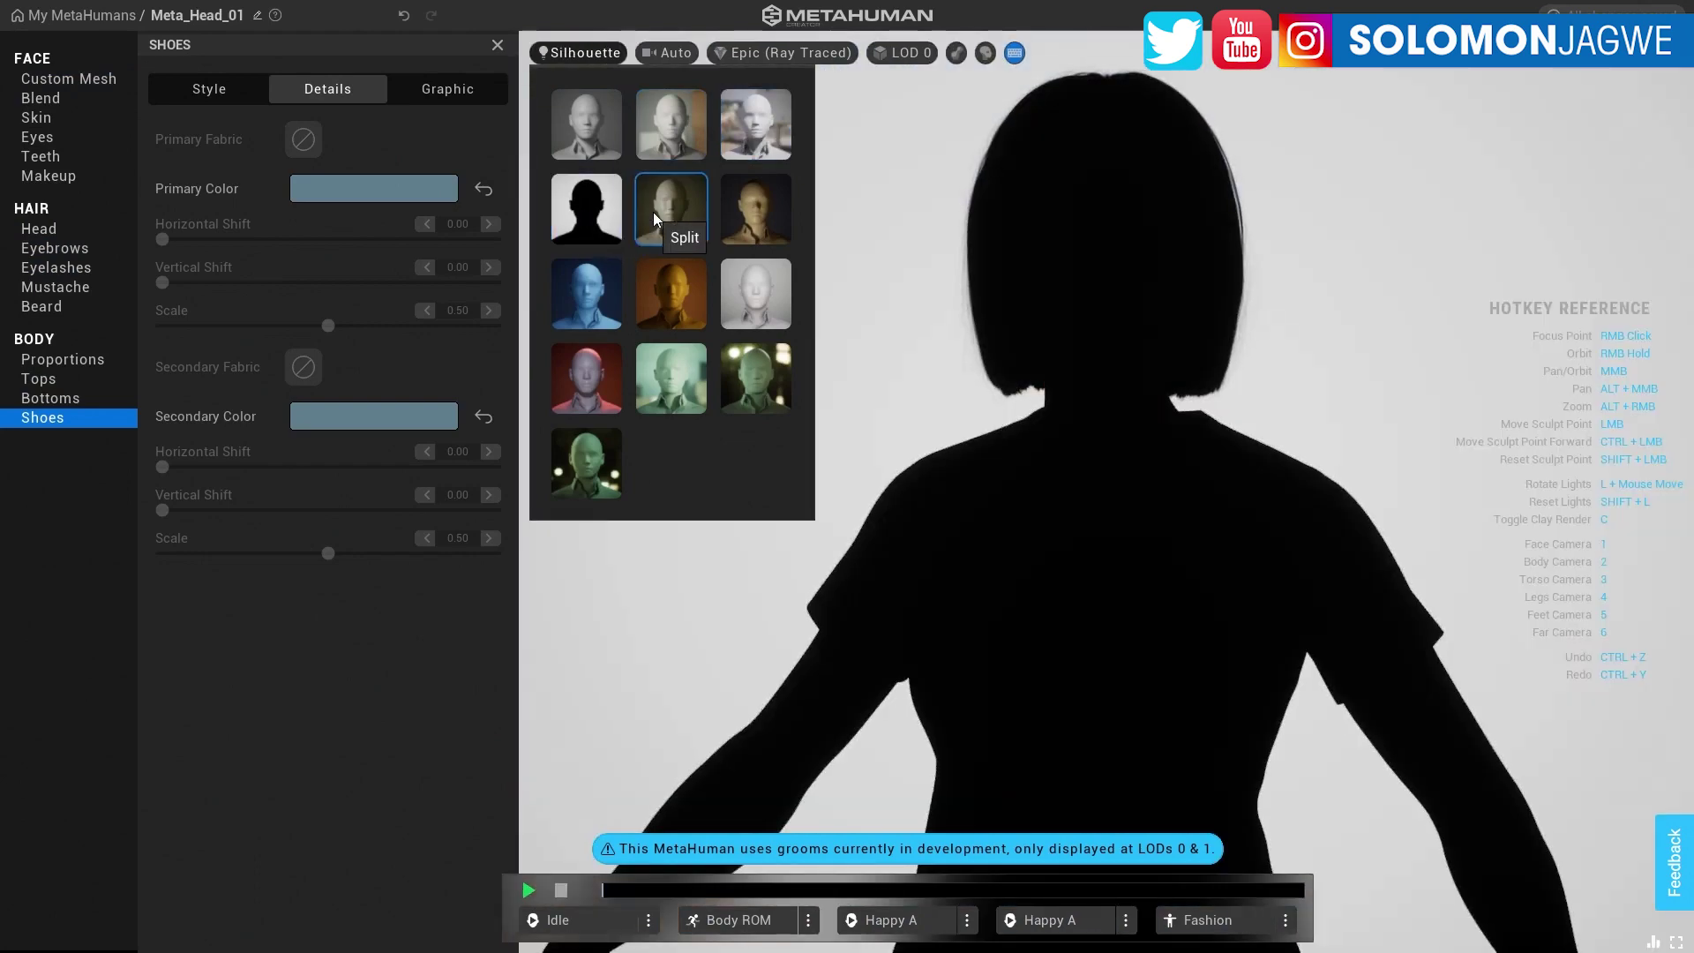
pyautogui.click(726, 214)
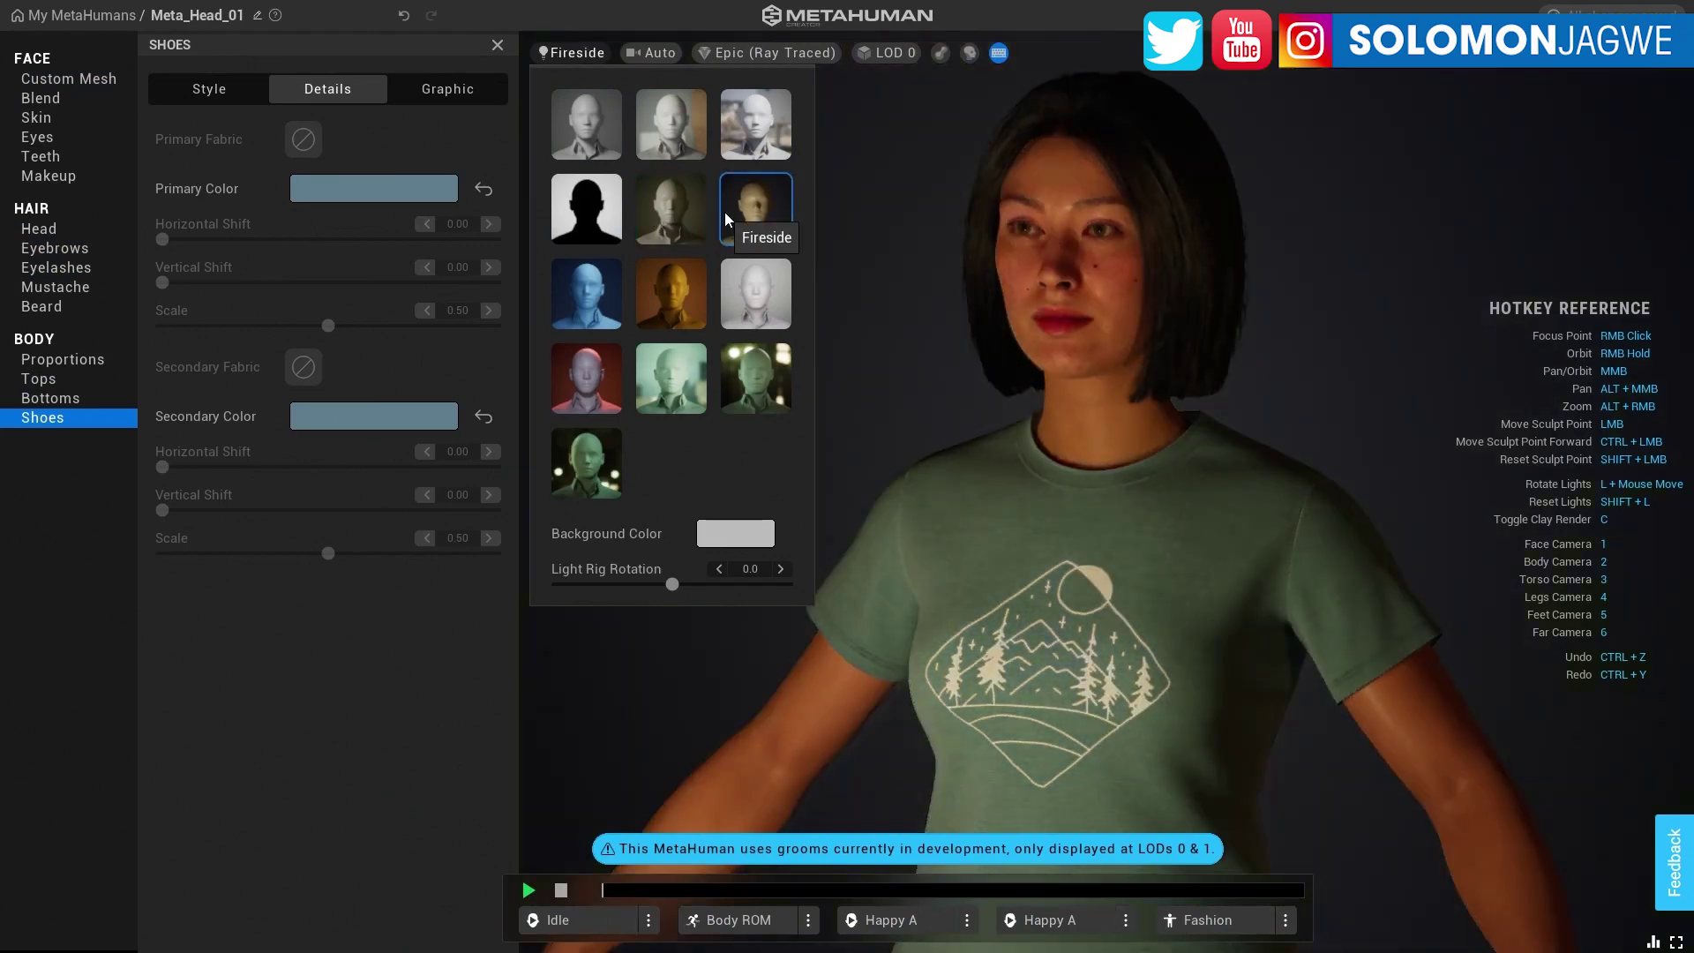
# Step: Try the blue, Tungsten, GR22: Rooftop and Red Lantern lighting environments, and keep the Portrait environment
pyautogui.click(579, 303)
pyautogui.click(745, 300)
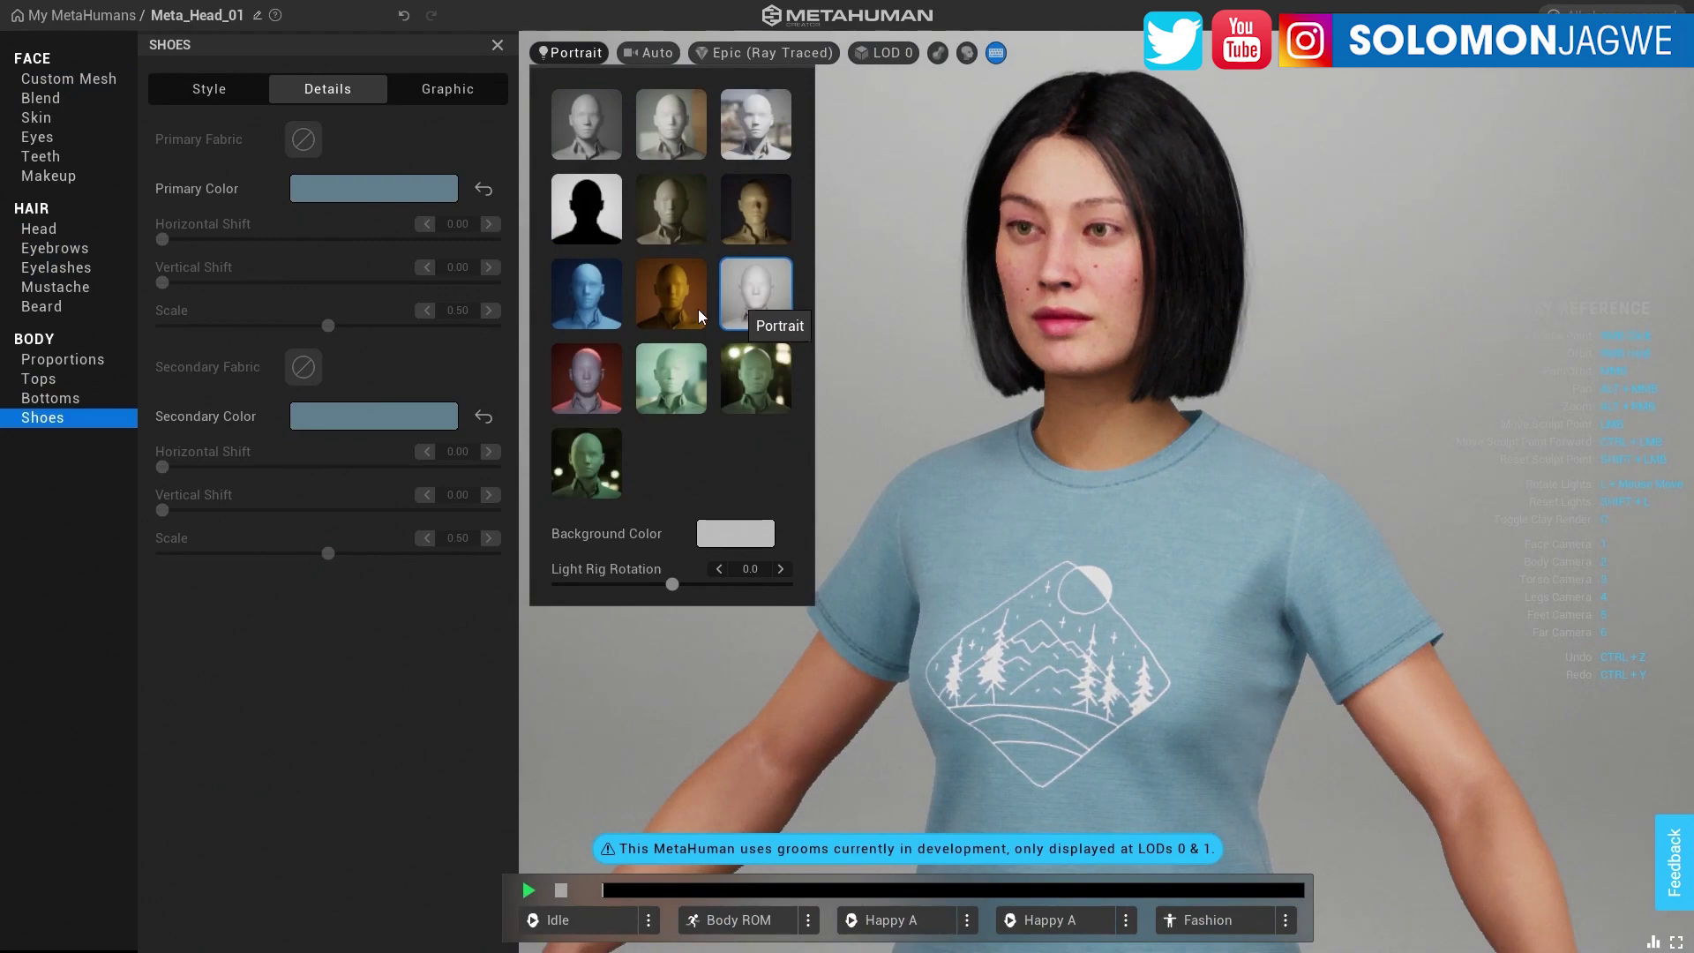
pyautogui.click(687, 308)
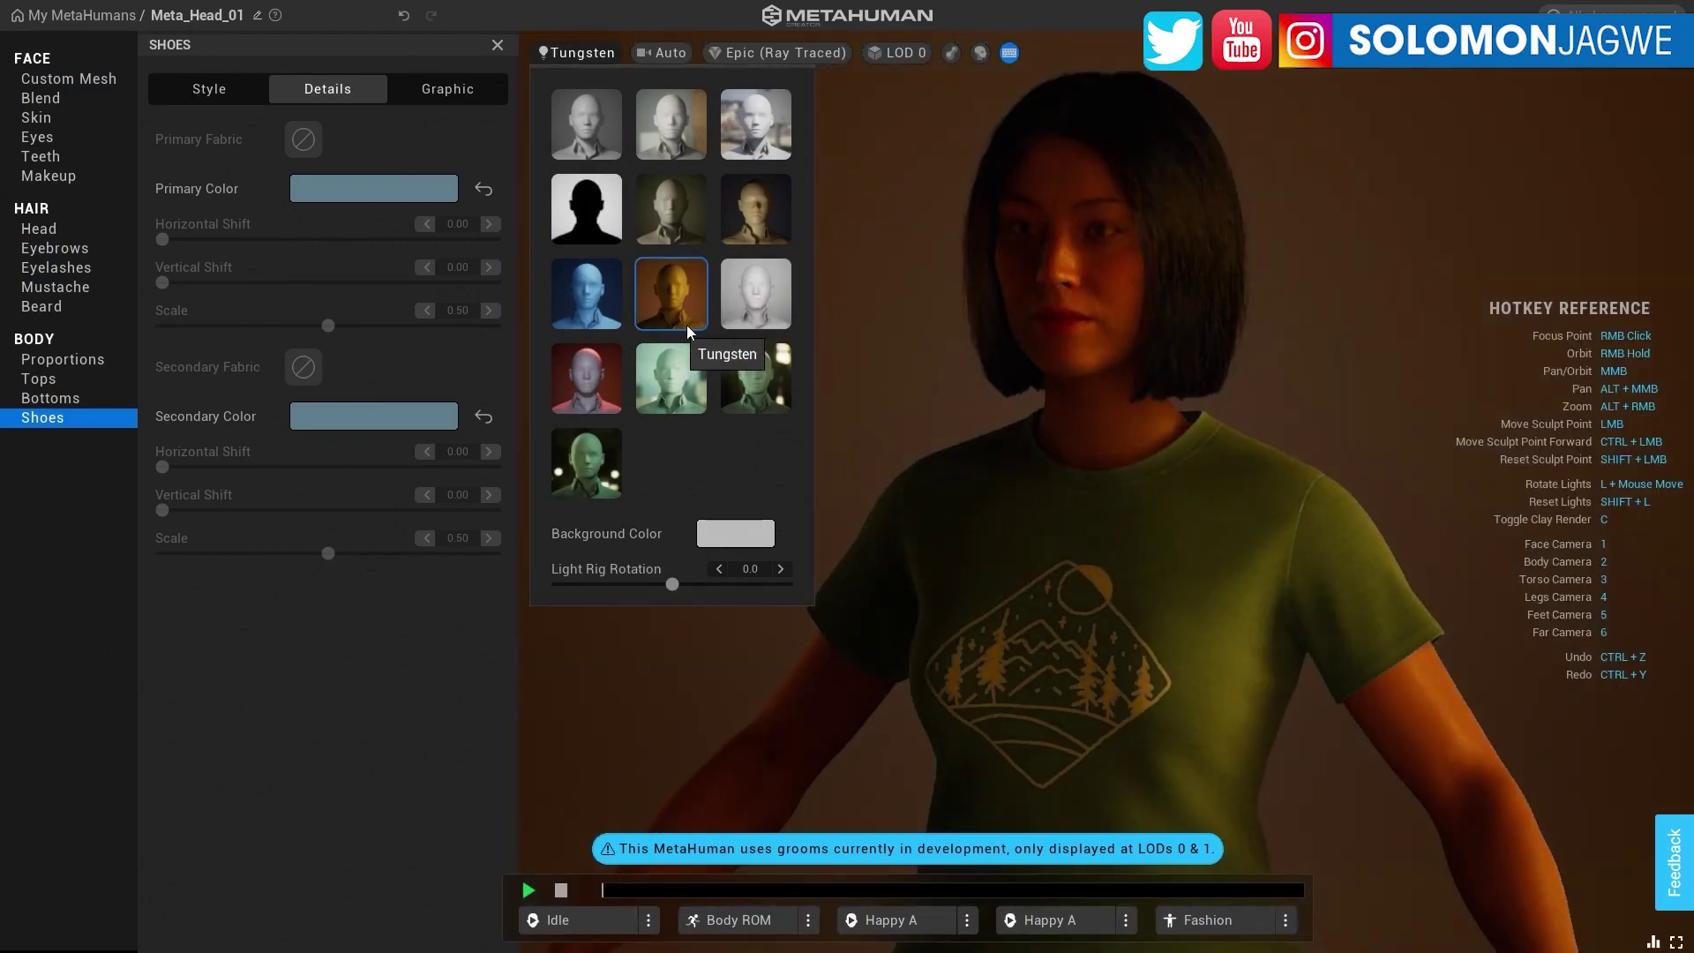
pyautogui.click(685, 391)
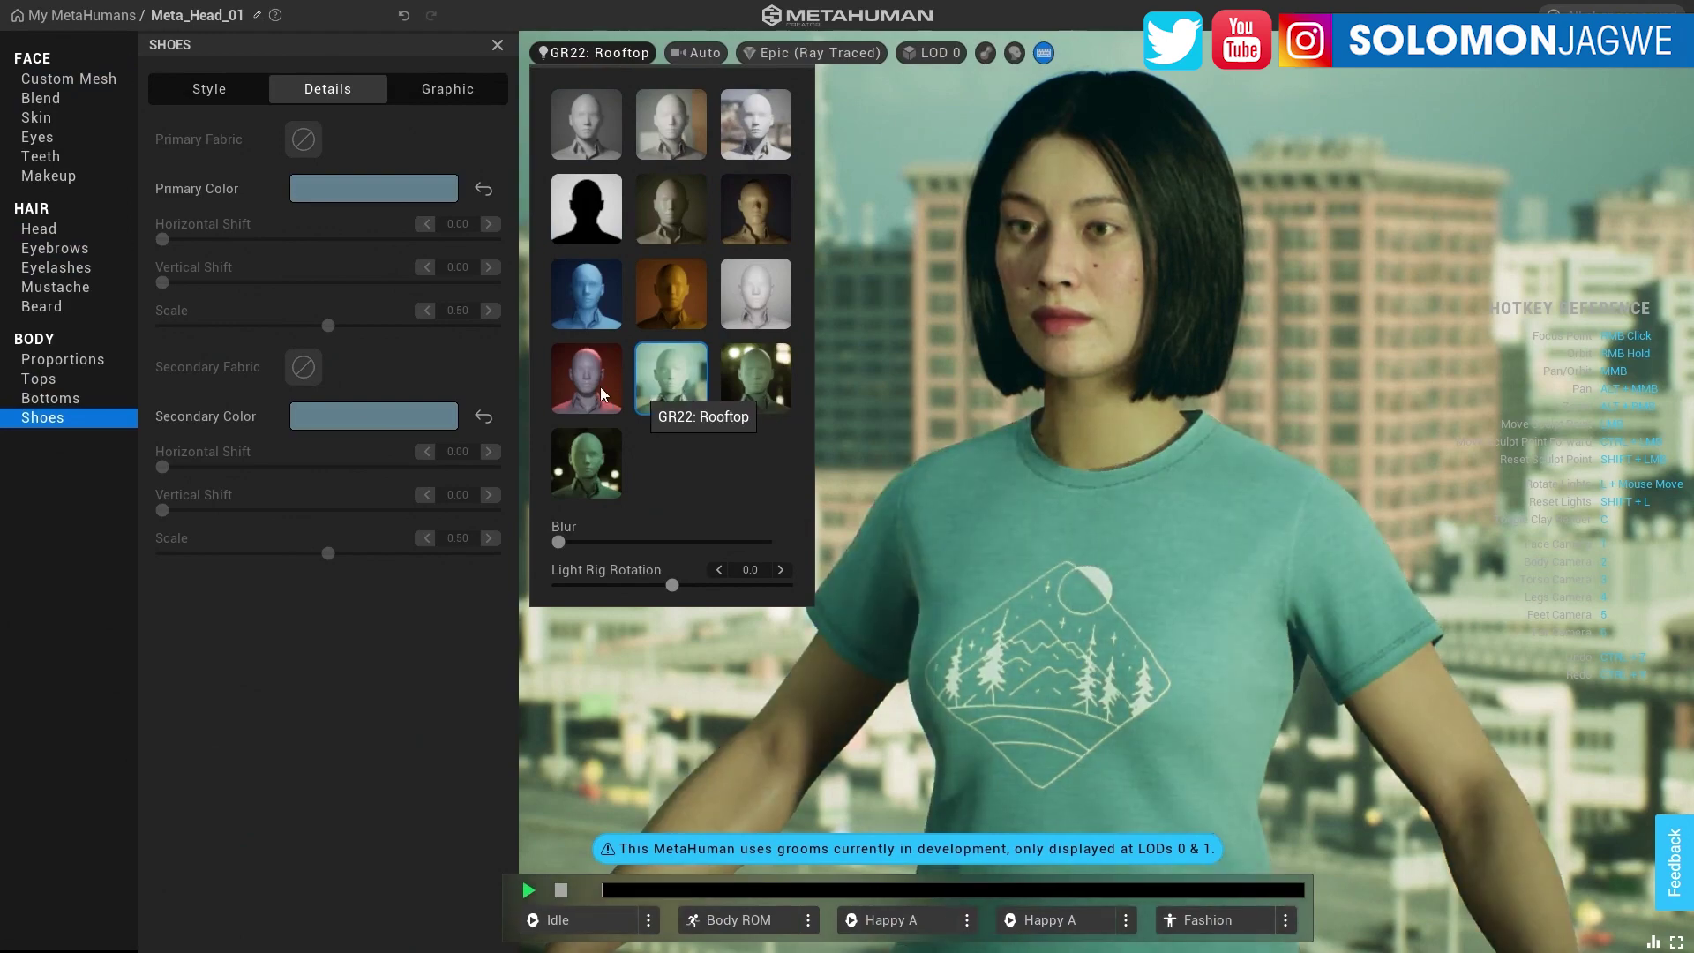
pyautogui.click(595, 384)
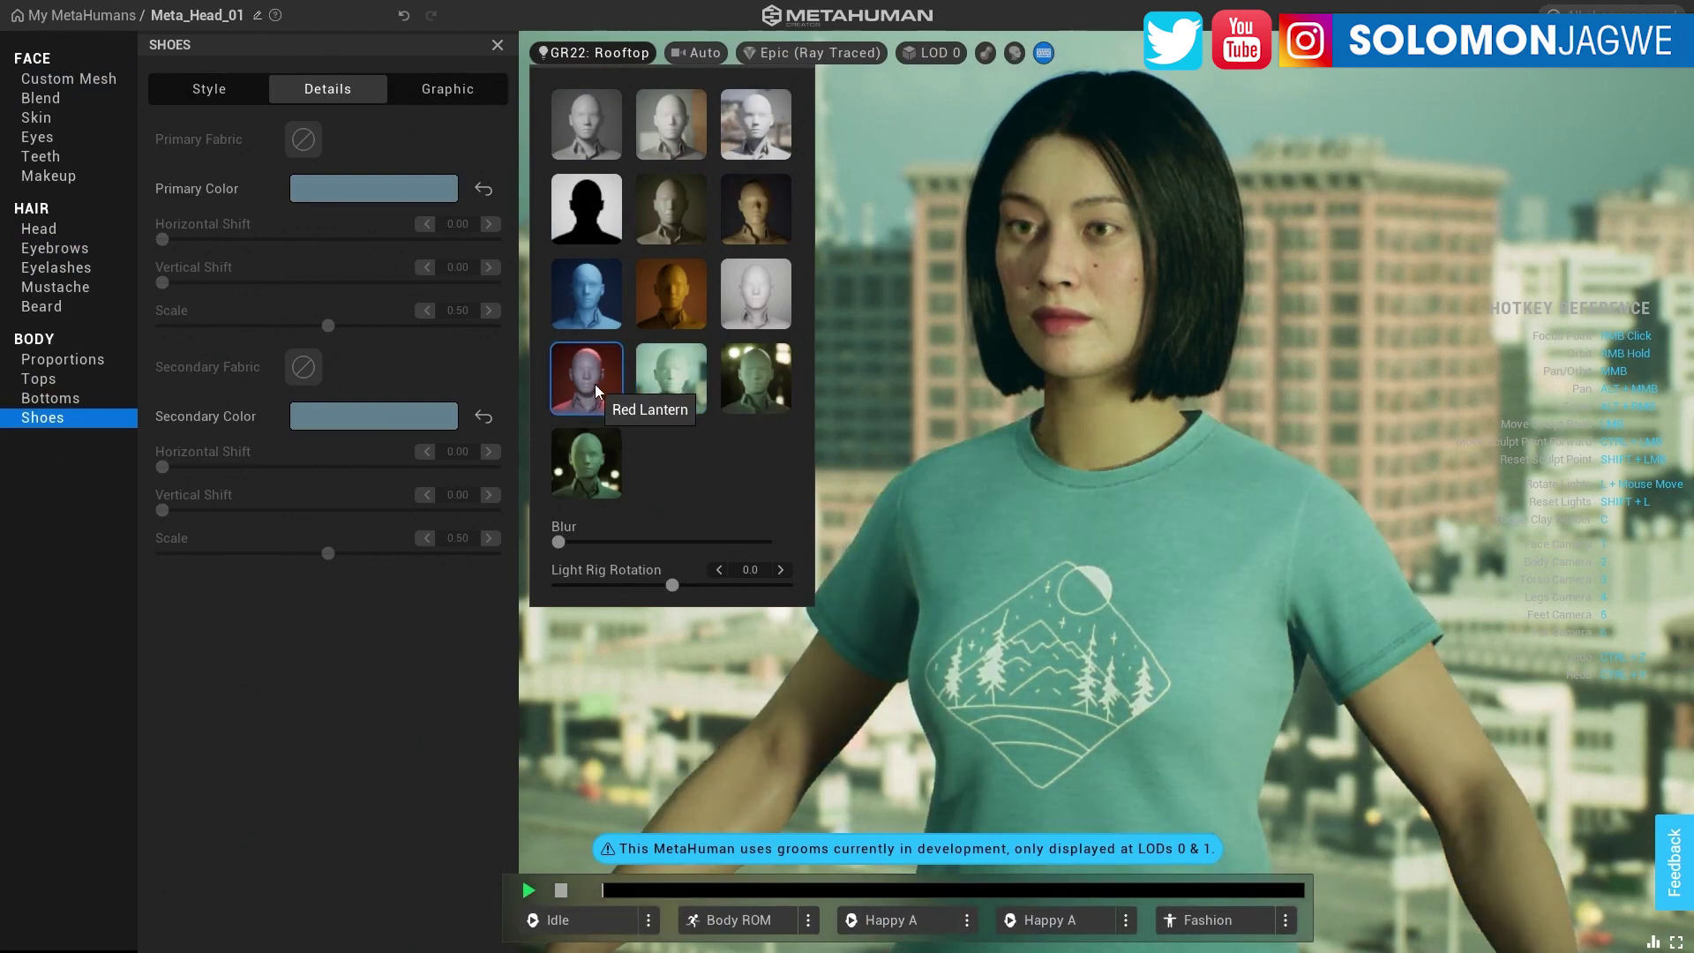
pyautogui.click(769, 294)
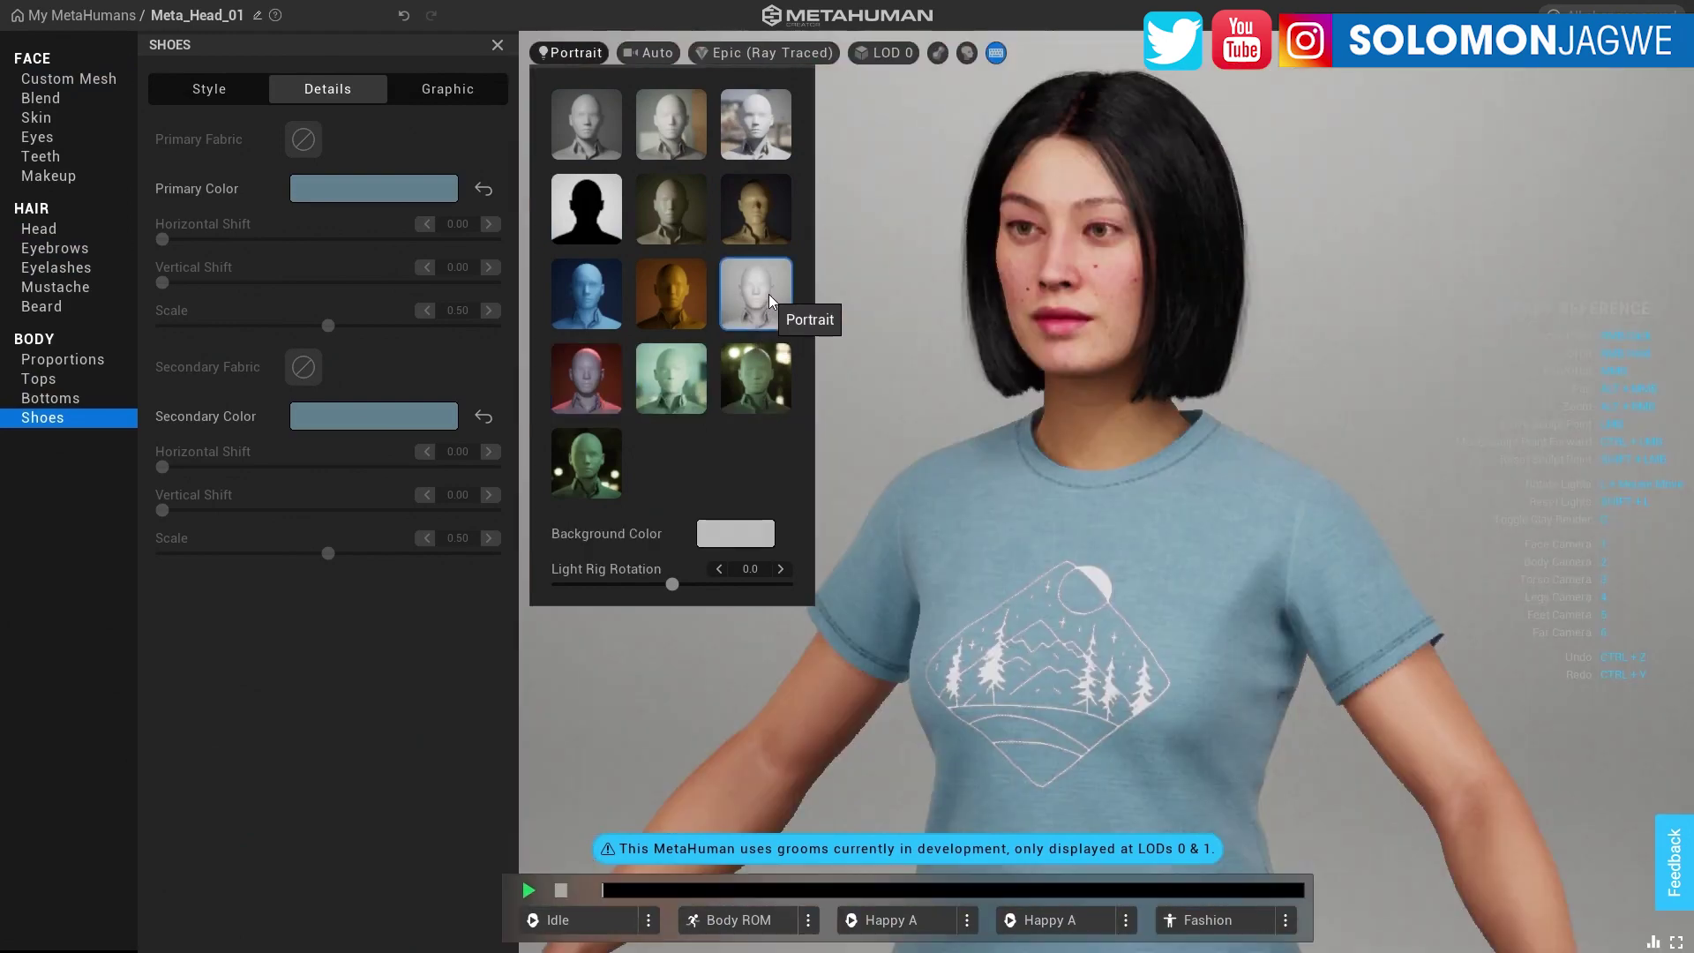
pyautogui.click(1243, 395)
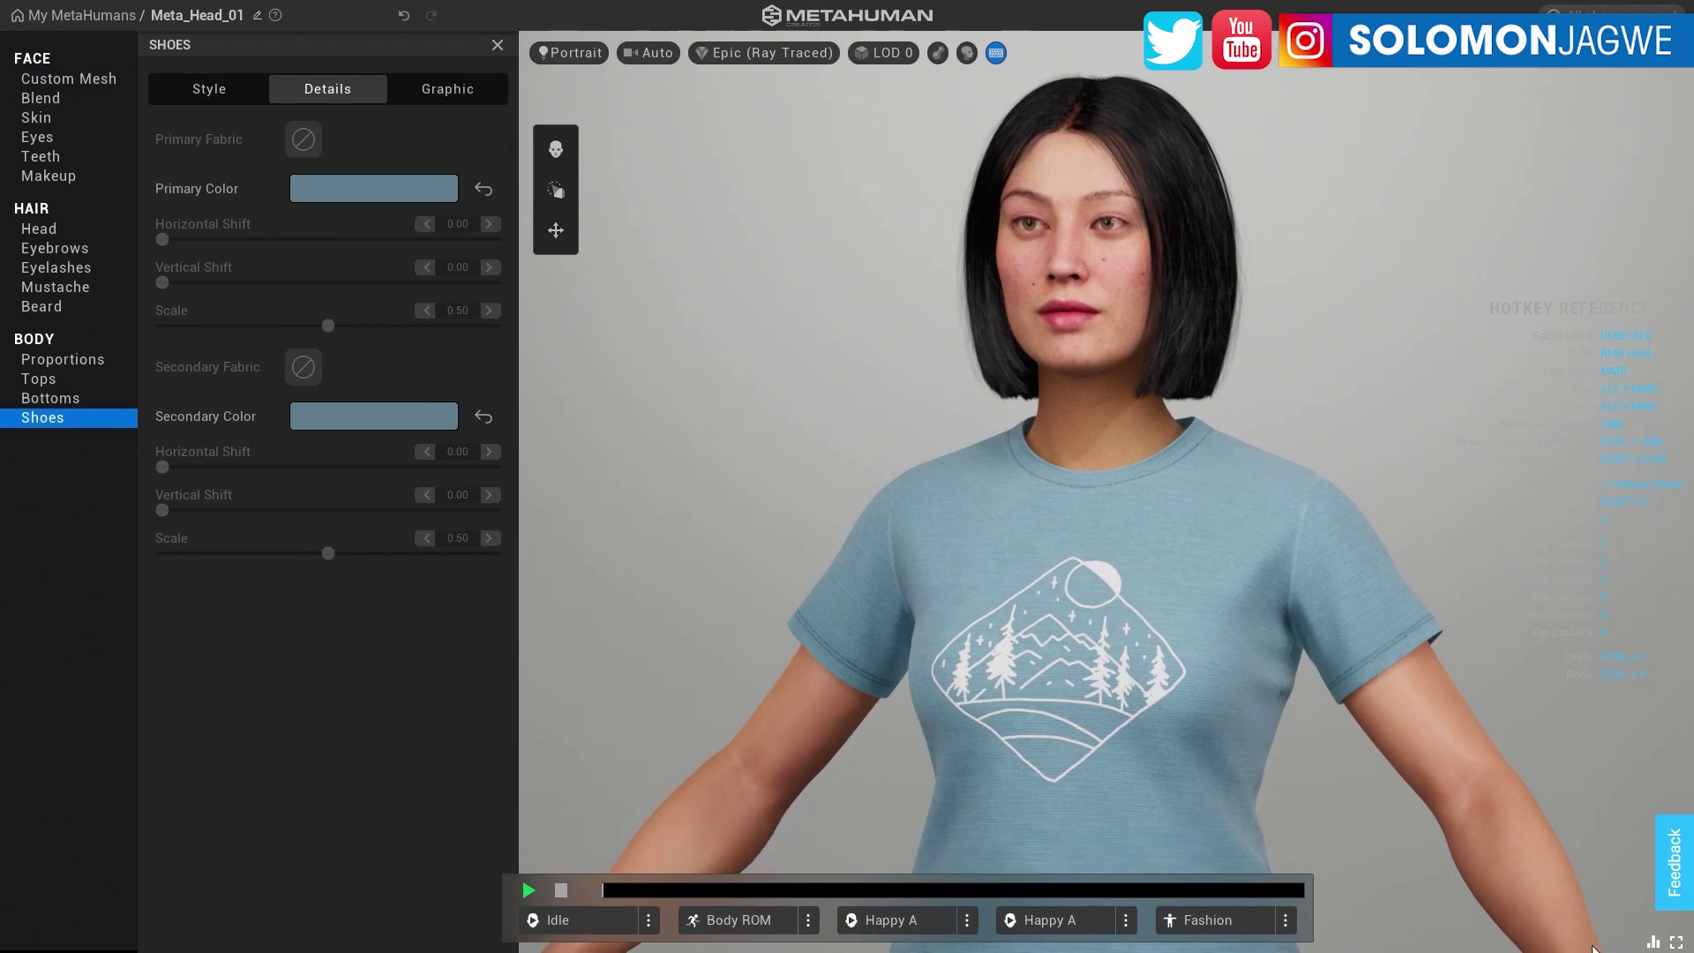
# Step: Hide the hotkey reference overlay for a last look at the character and return to the My MetaHumans page
pyautogui.moveTo(1656, 944)
pyautogui.click(996, 54)
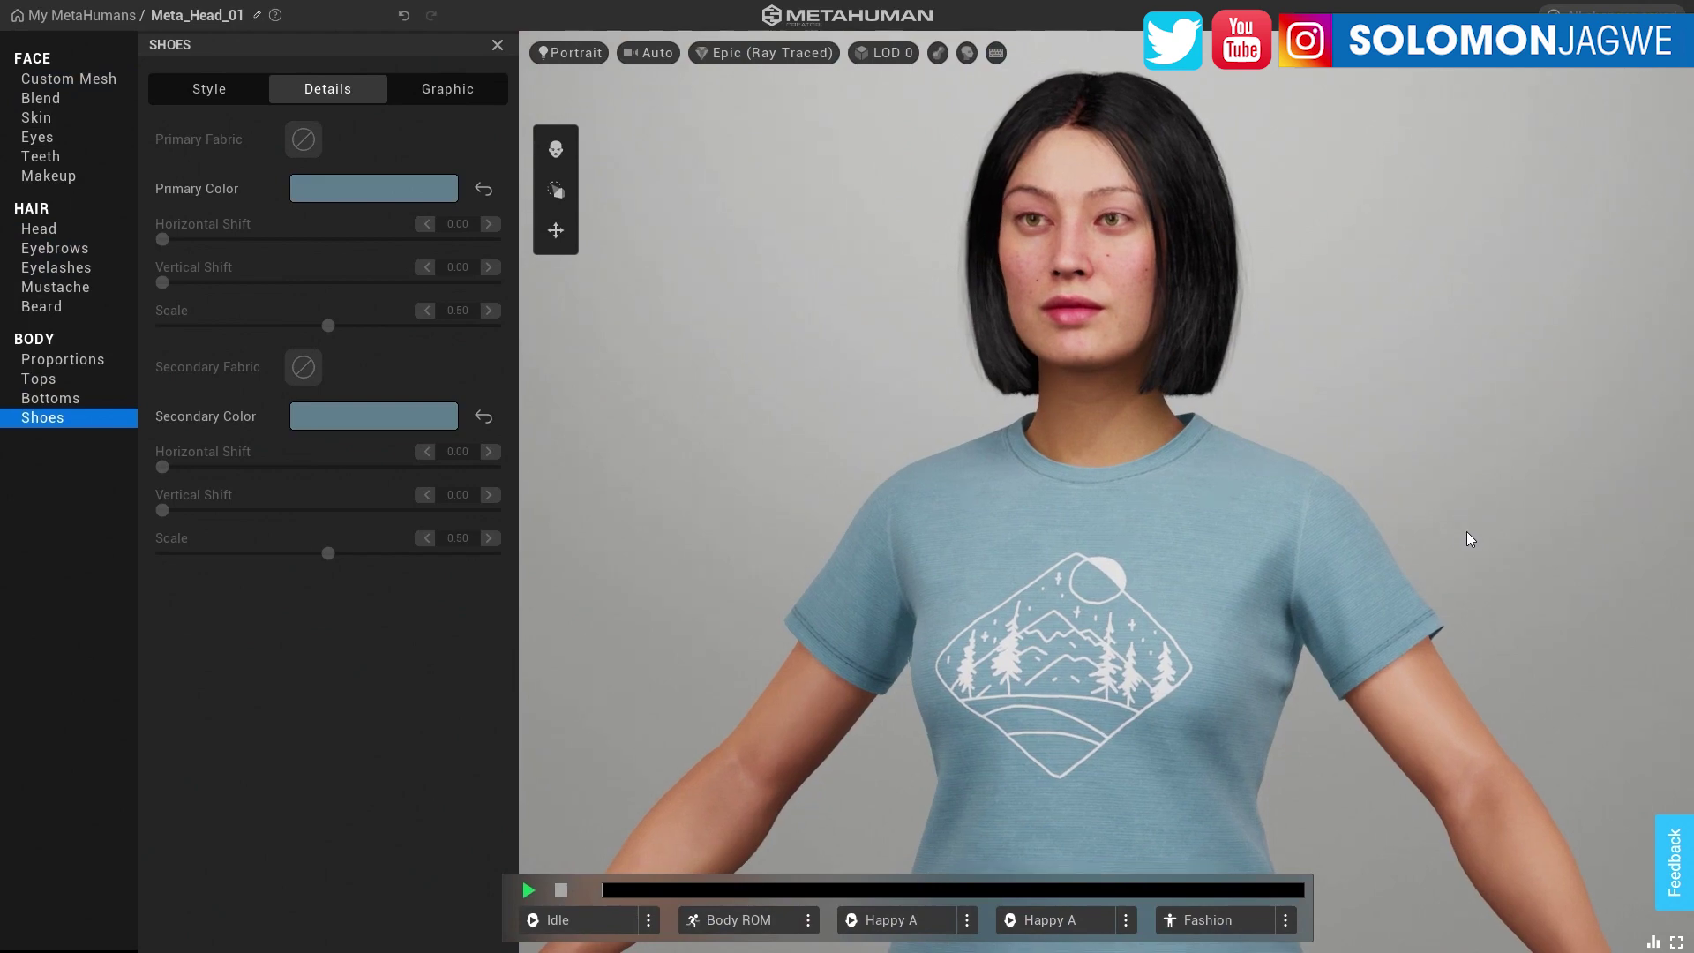
pyautogui.moveTo(1530, 547); pyautogui.dragTo(1608, 563)
pyautogui.moveTo(801, 532); pyautogui.dragTo(1420, 555)
pyautogui.moveTo(1317, 555); pyautogui.dragTo(707, 516)
pyautogui.moveTo(919, 573); pyautogui.dragTo(768, 564)
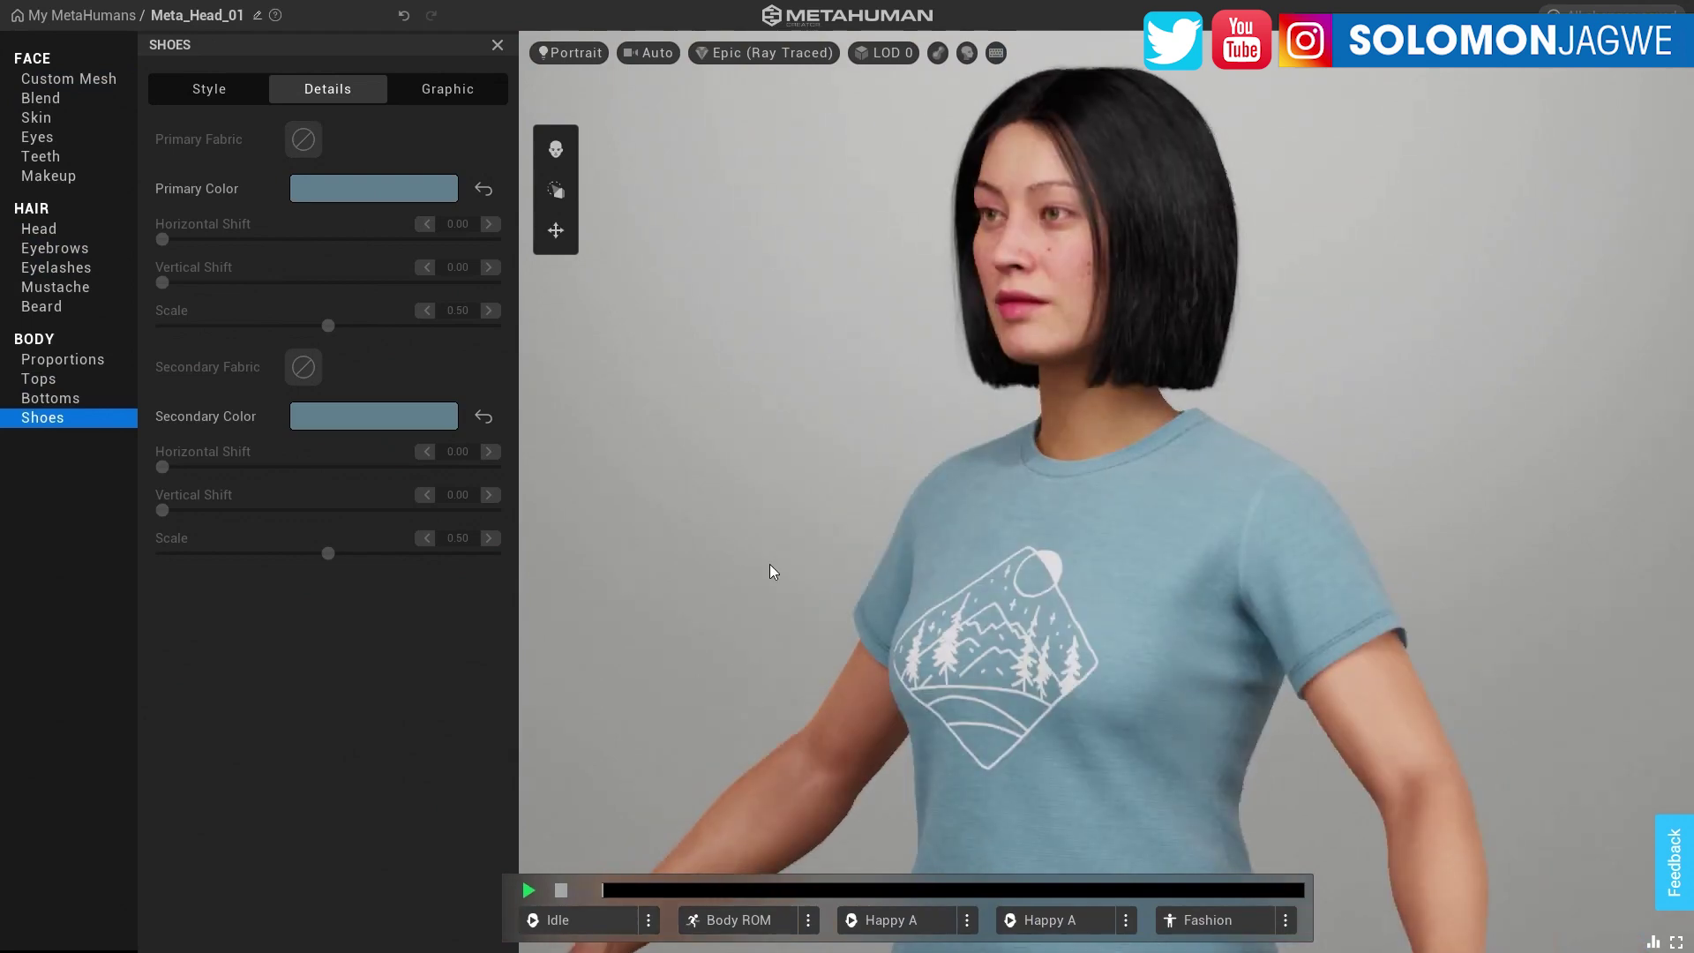
pyautogui.moveTo(912, 587); pyautogui.dragTo(1289, 631)
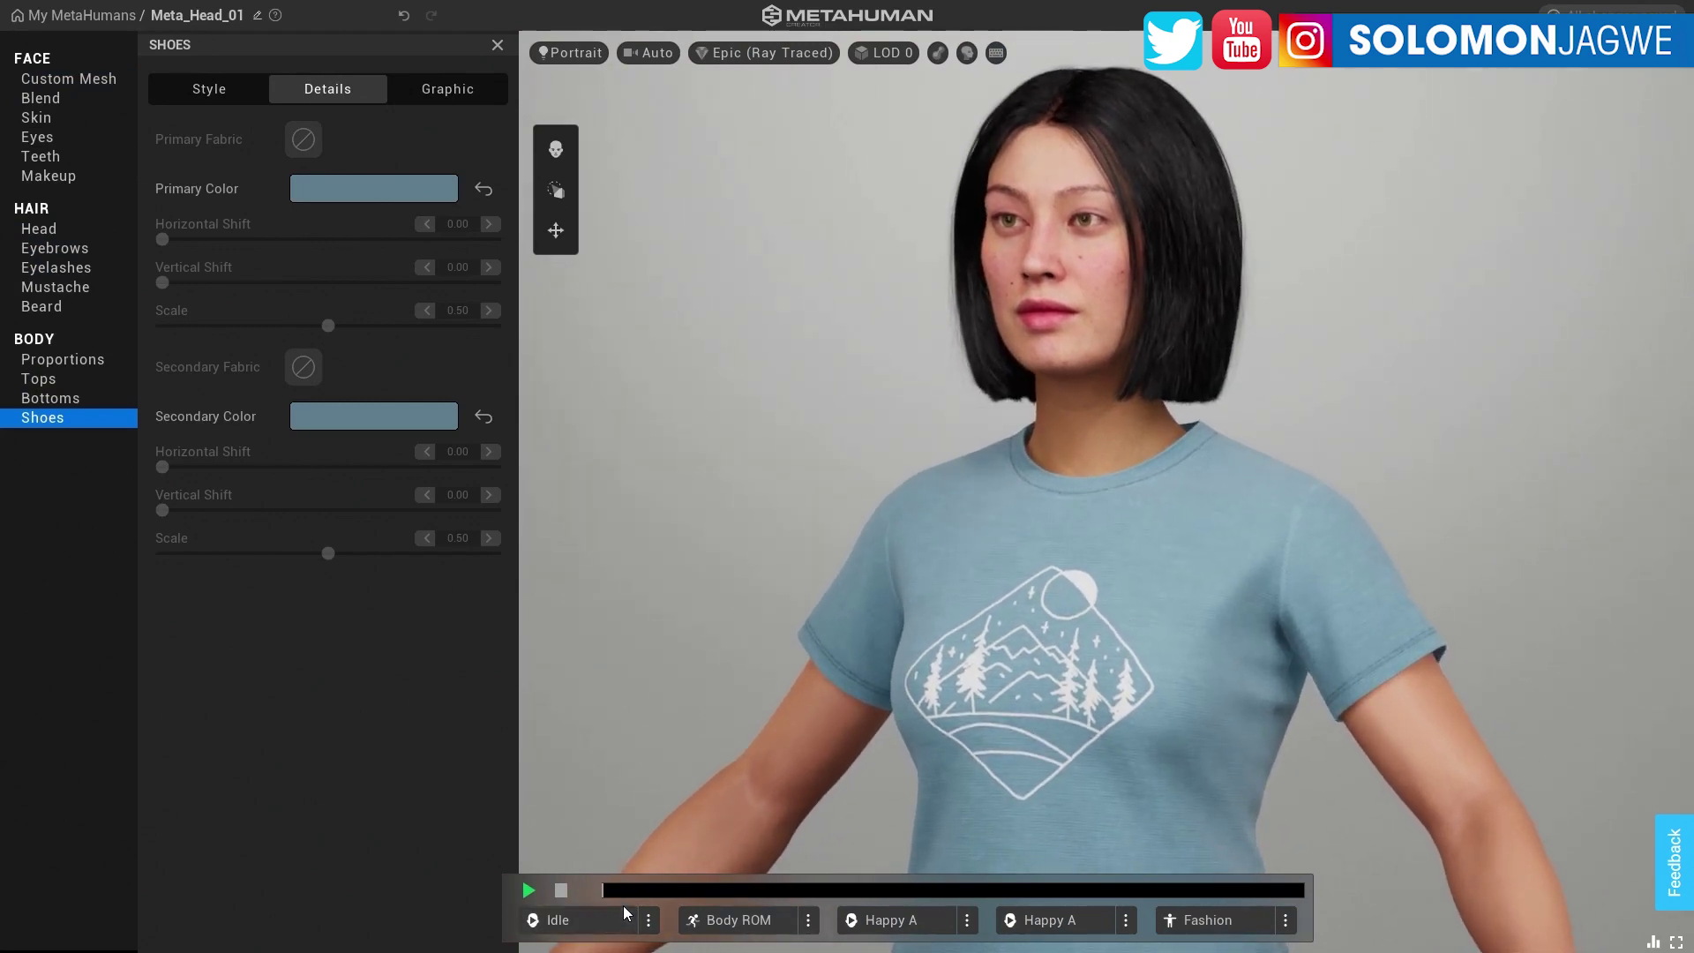
pyautogui.click(80, 17)
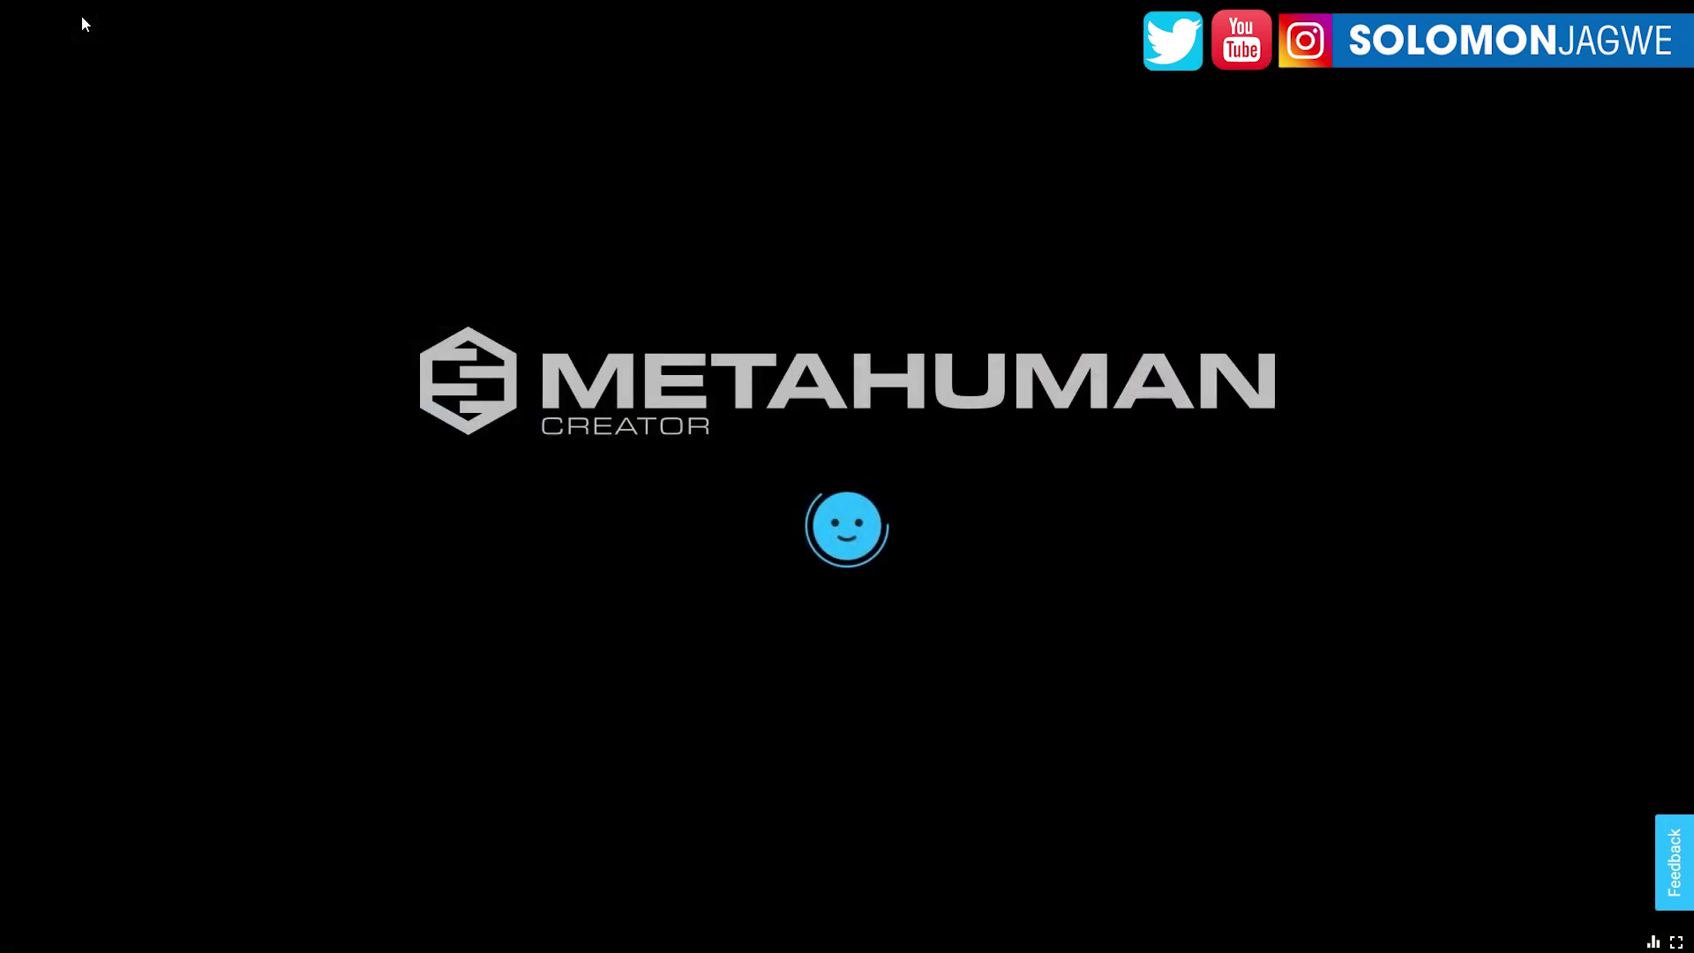